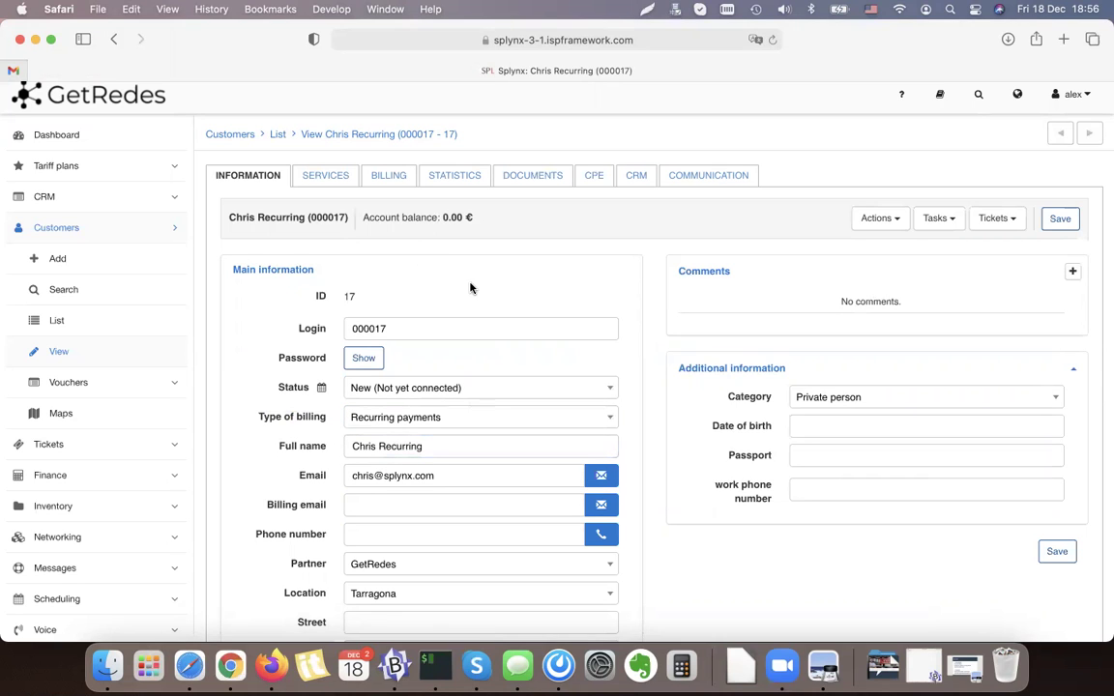
- Open the customer's billing overview and examine the period and billing day settings for recurring payments
left_click(388, 180)
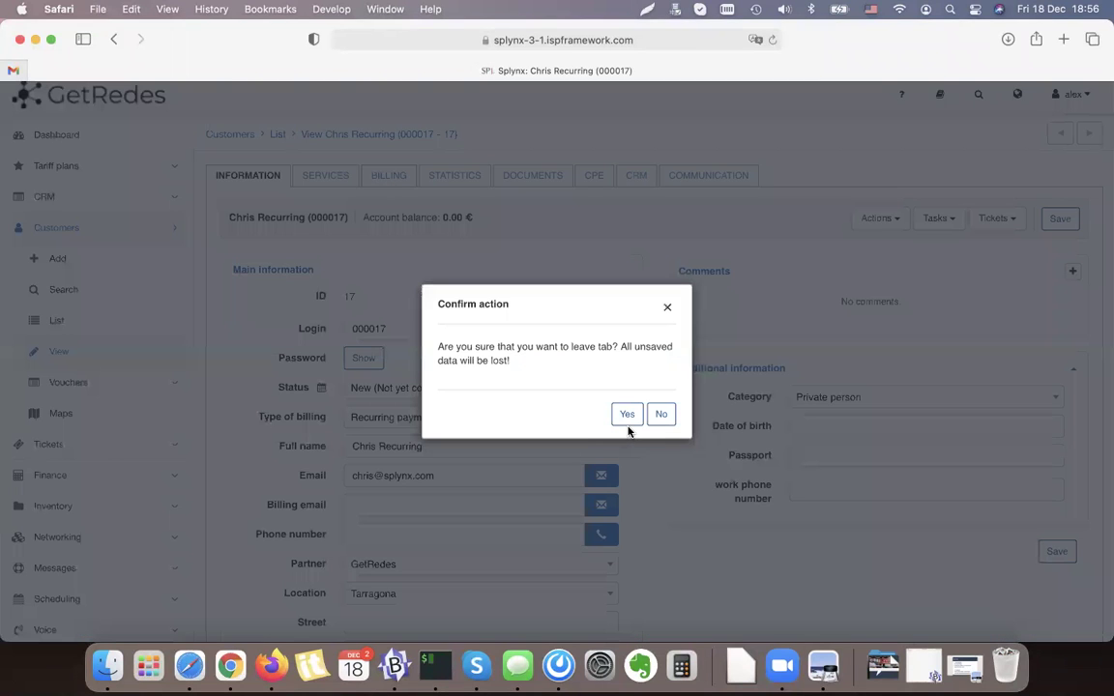
left_click(628, 417)
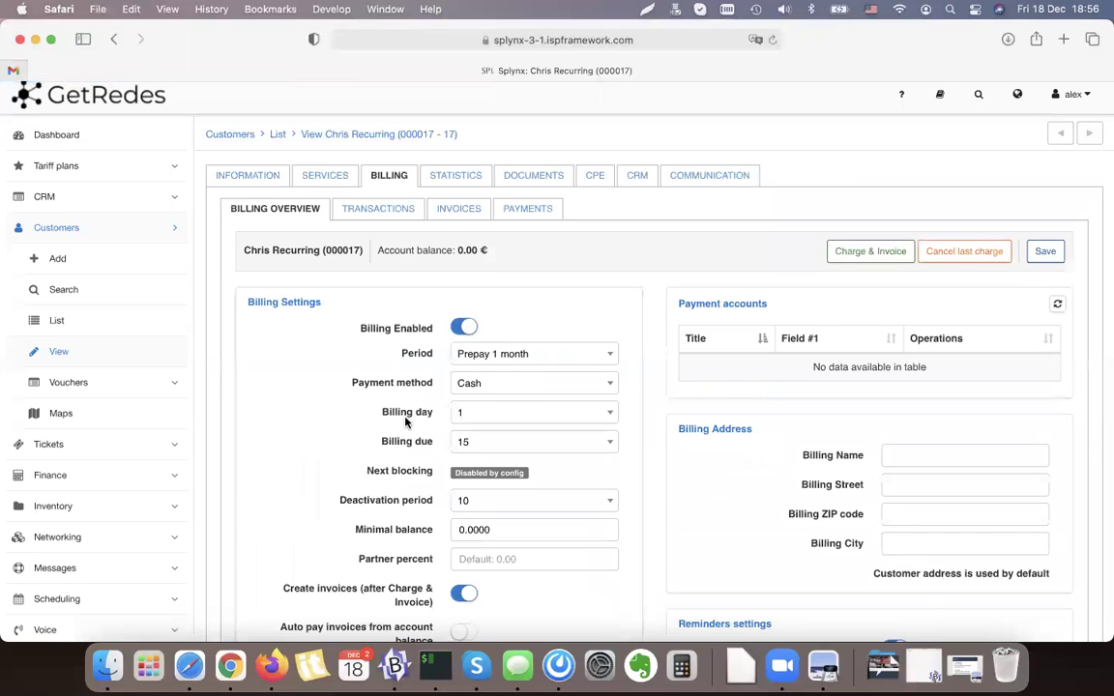
scroll(406, 422, "down", 2)
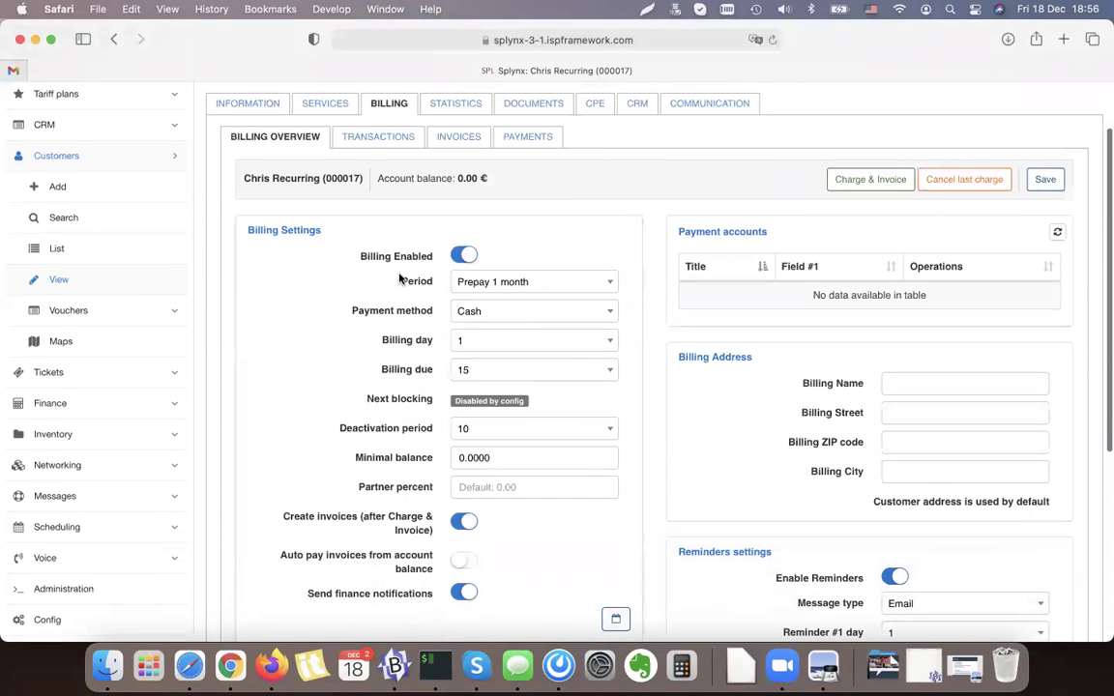
left_click_drag(416, 279, 447, 282)
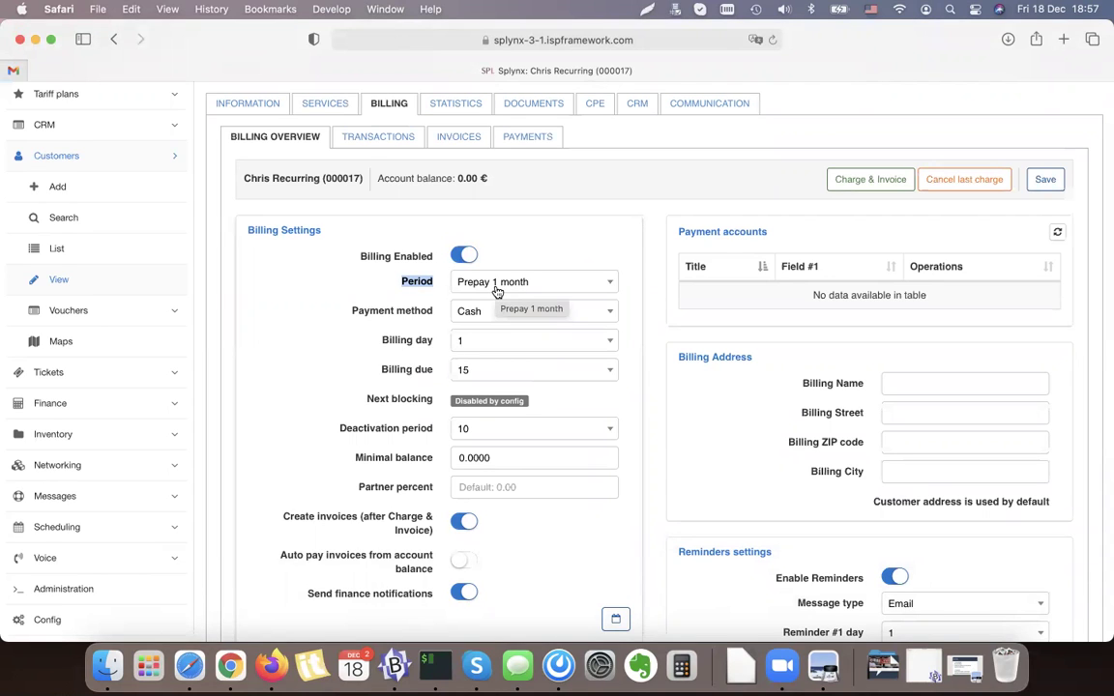
left_click(423, 317)
left_click_drag(414, 340, 384, 339)
left_click(389, 340)
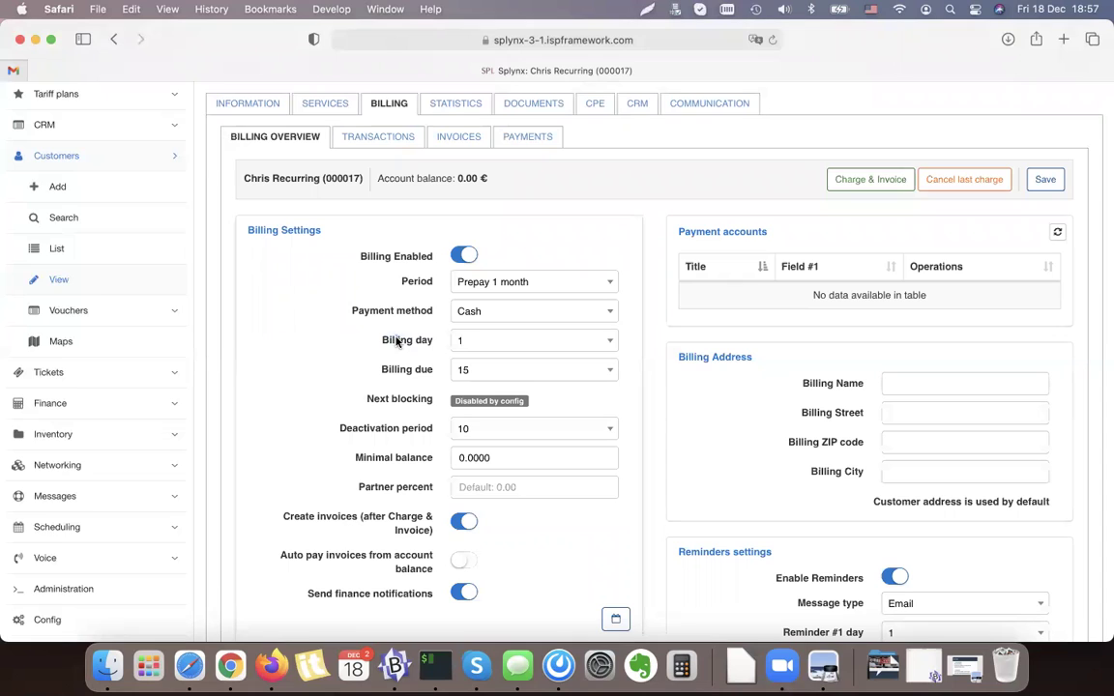
triple_click(435, 343)
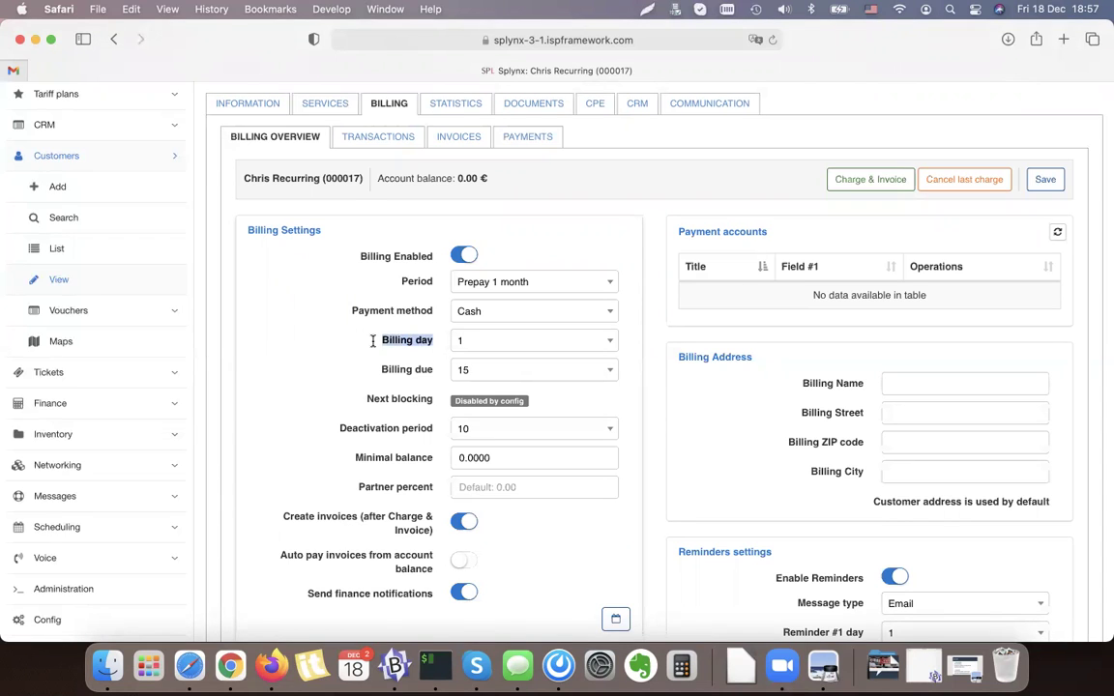
double_click(418, 281)
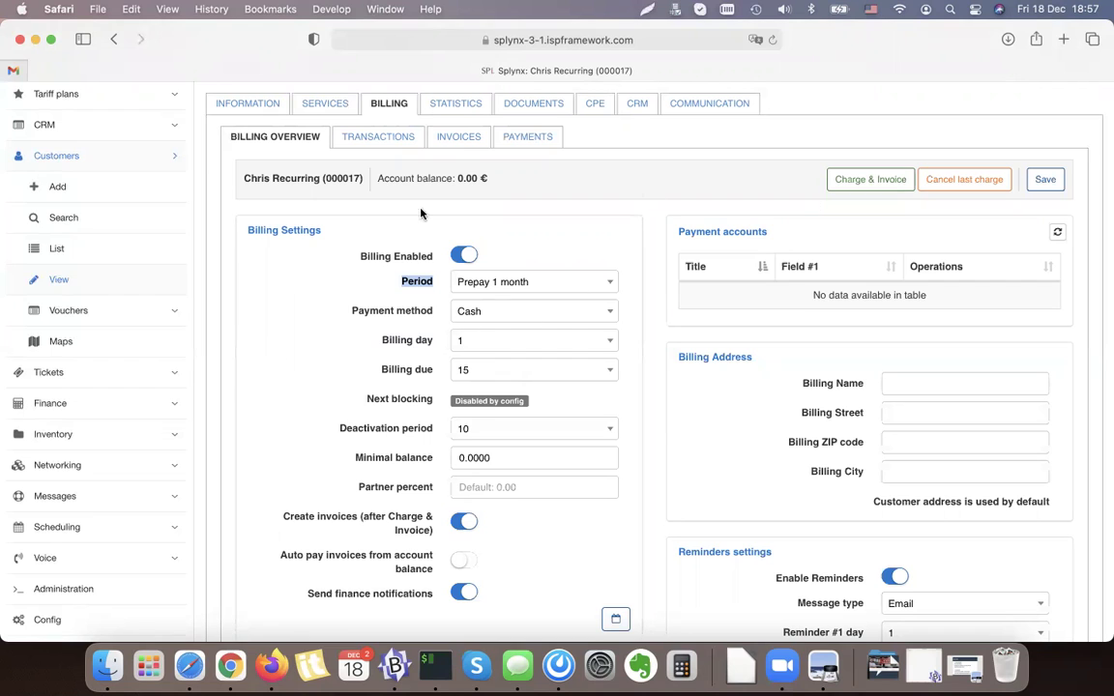
- Switch the customer's type of billing to Prepaid (Custom), save it, and review the prepaid billing settings and monthly service cost
left_click(230, 102)
left_click(400, 350)
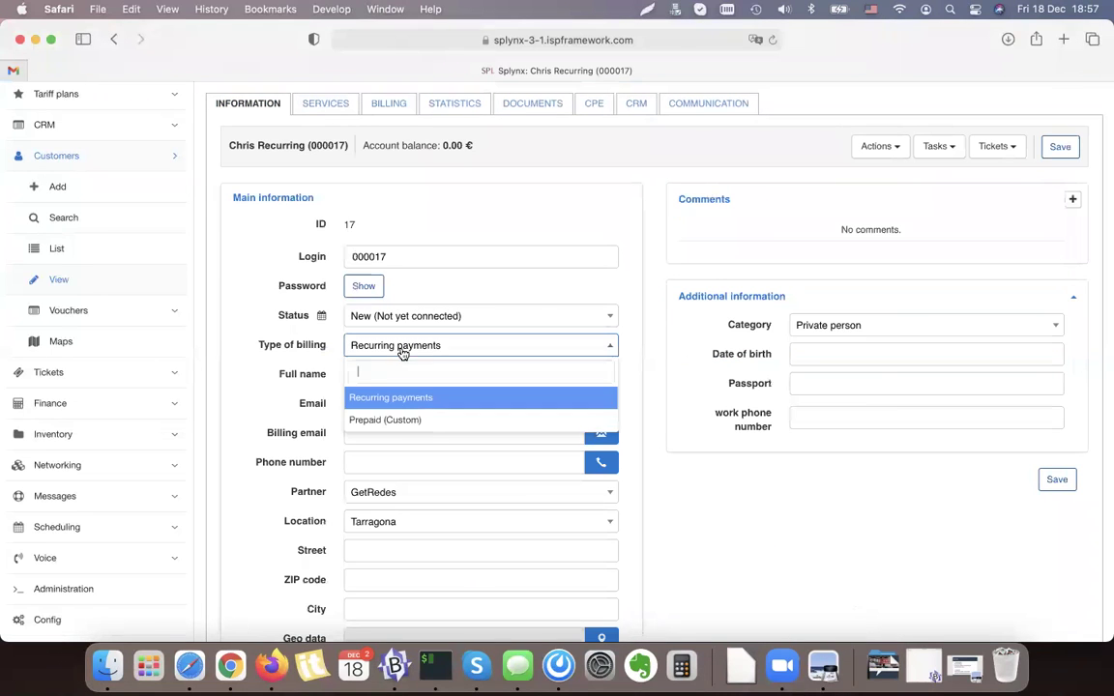
left_click(387, 418)
left_click(392, 109)
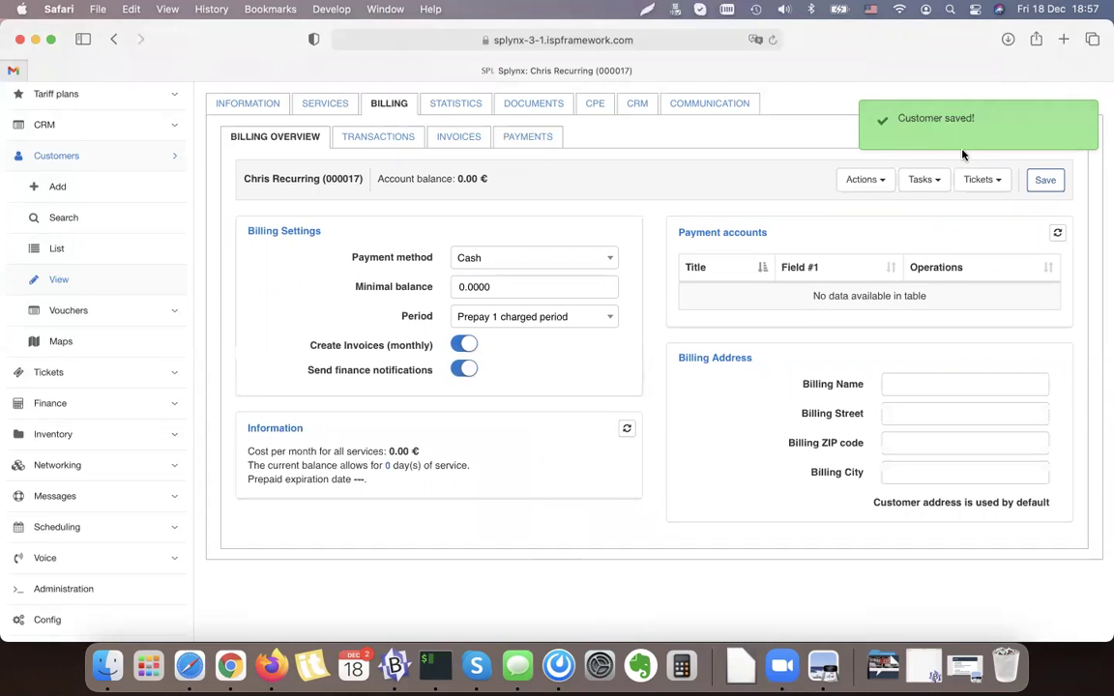
scroll(316, 336, "down", 1)
scroll(329, 331, "down", 1)
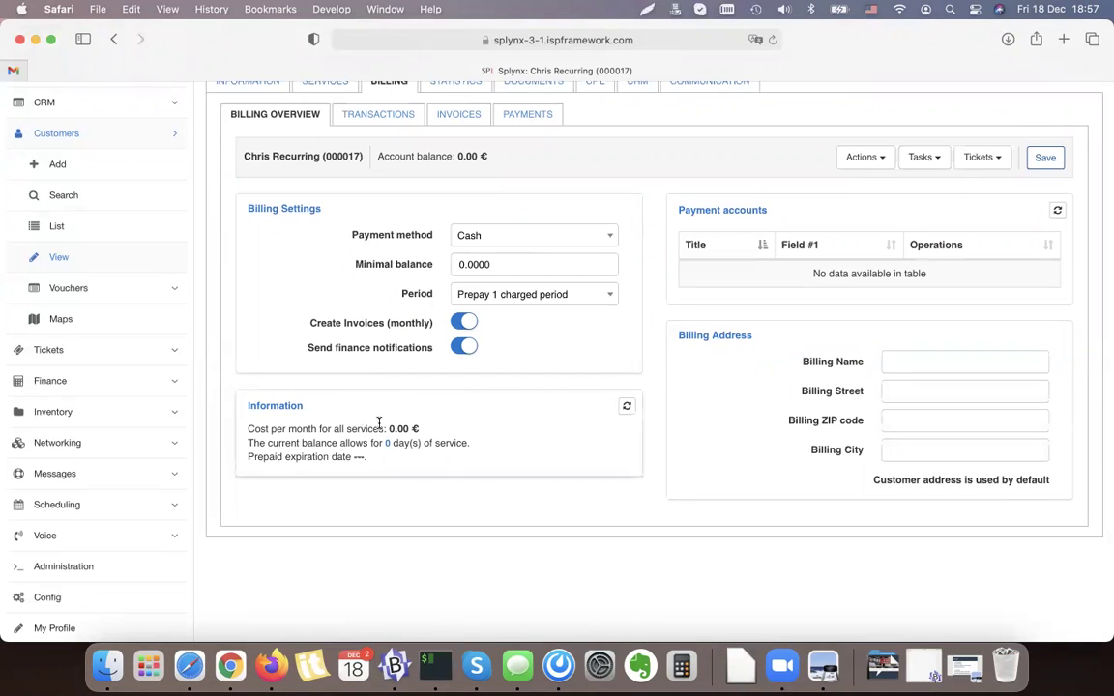
left_click_drag(248, 429, 418, 429)
left_click(411, 440)
scroll(363, 339, "up", 2)
- Set the customer's type of billing back to Recurring payments and save the customer
left_click(253, 181)
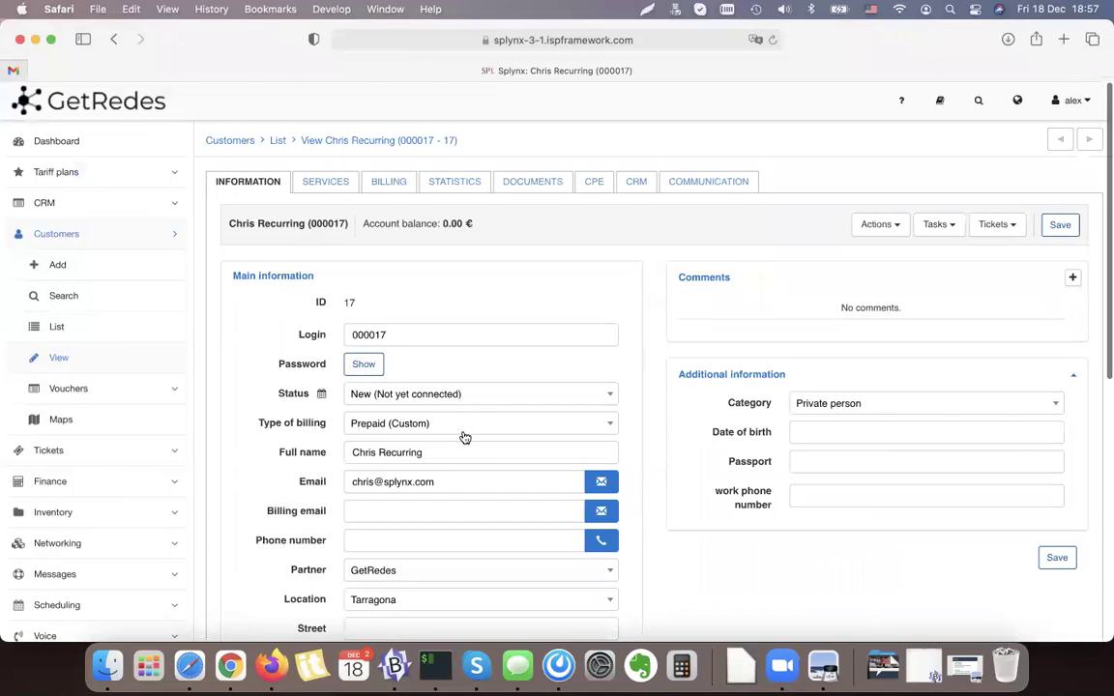
left_click(406, 425)
left_click(393, 473)
left_click(1060, 225)
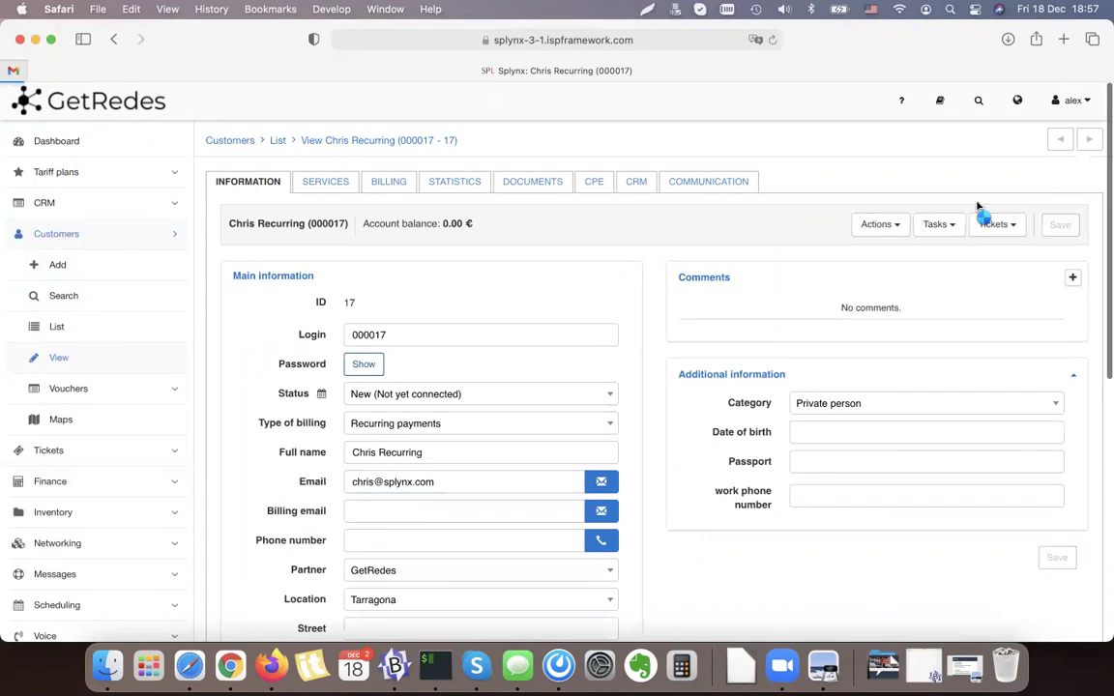
- Start a new internet service for the customer using the 20 Mbps plan
left_click(307, 183)
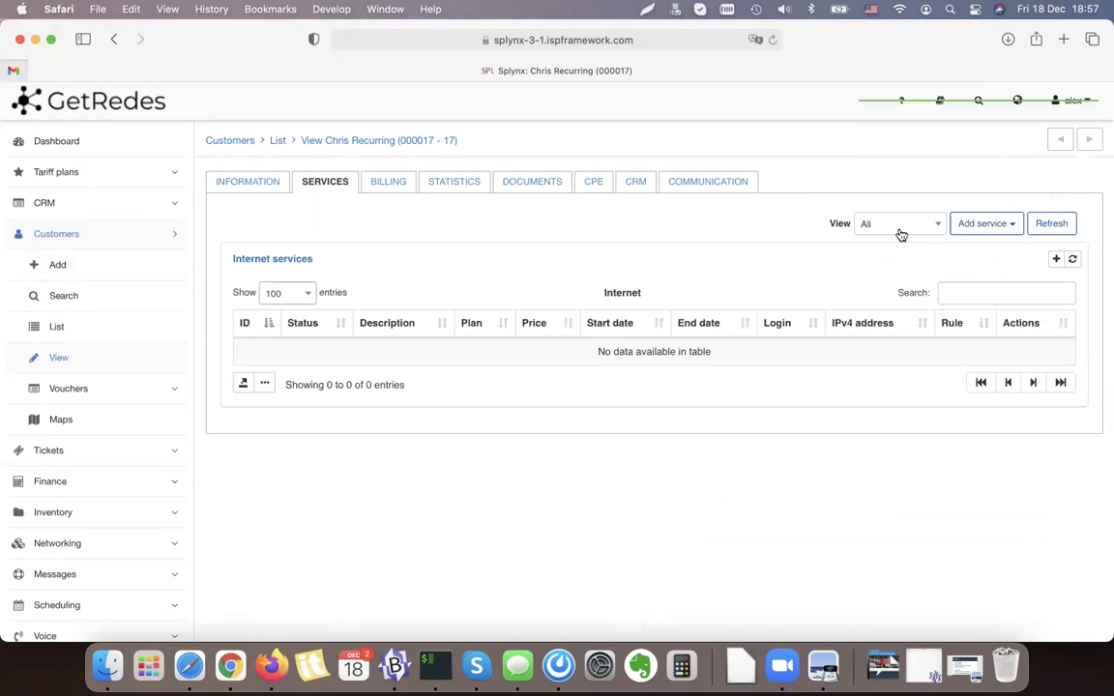
left_click(1015, 235)
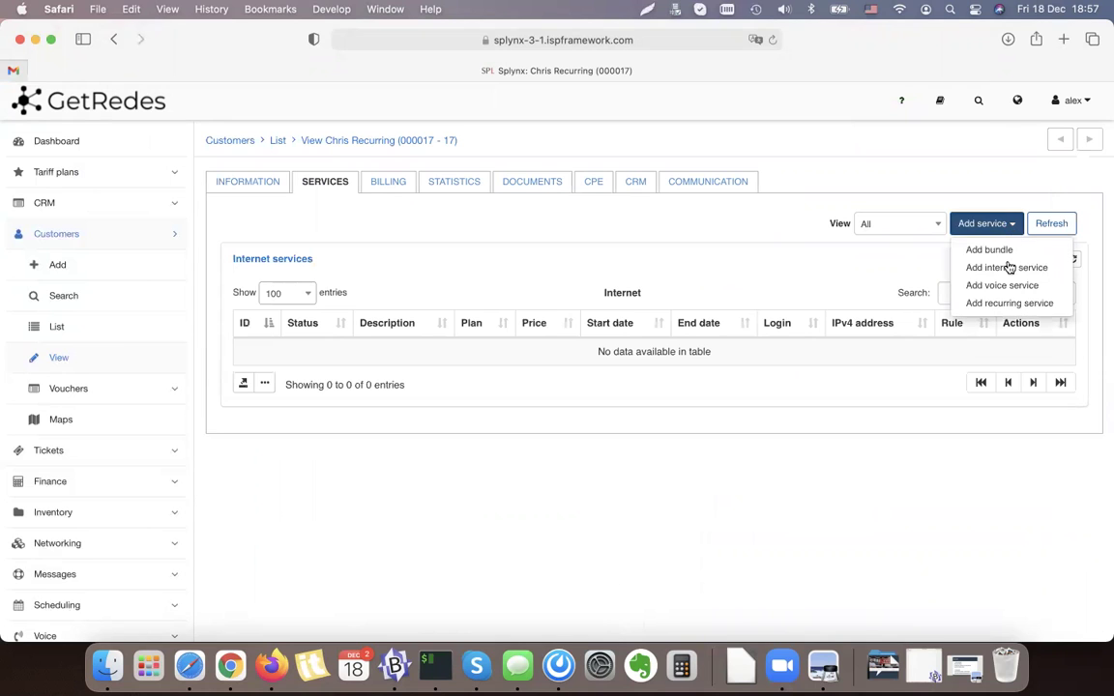
left_click(980, 268)
left_click(502, 199)
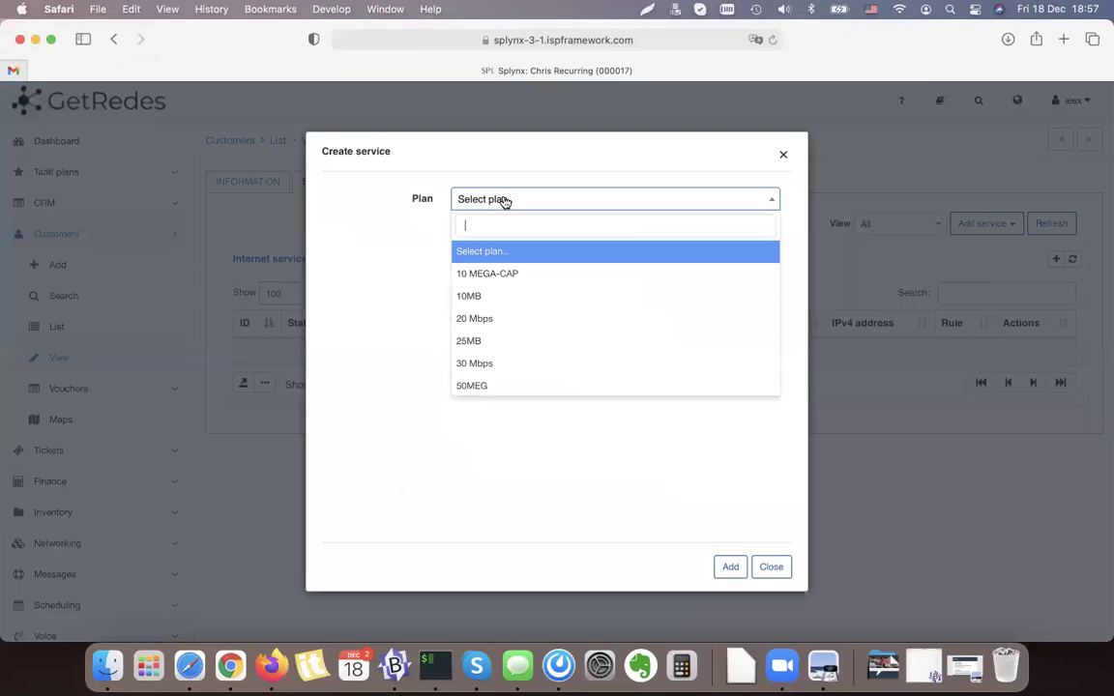
left_click(522, 318)
left_click(528, 319)
left_click_drag(515, 316, 445, 310)
left_click(484, 361)
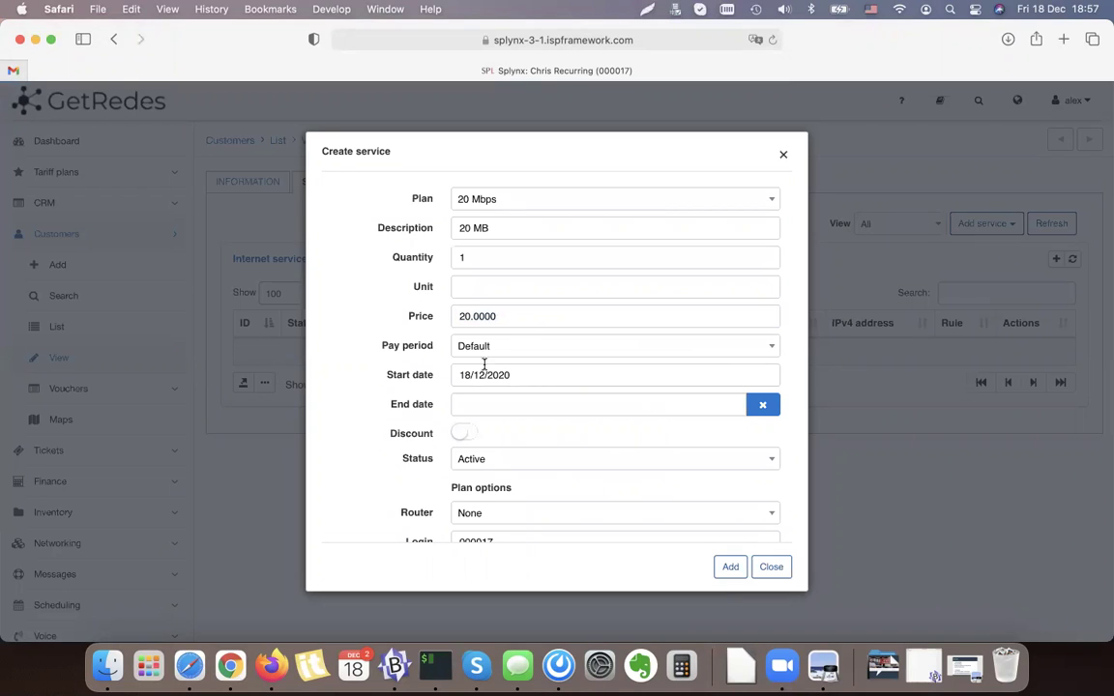
- Set the service's start date to 18/12/2020 and add the service to the customer
triple_click(423, 378)
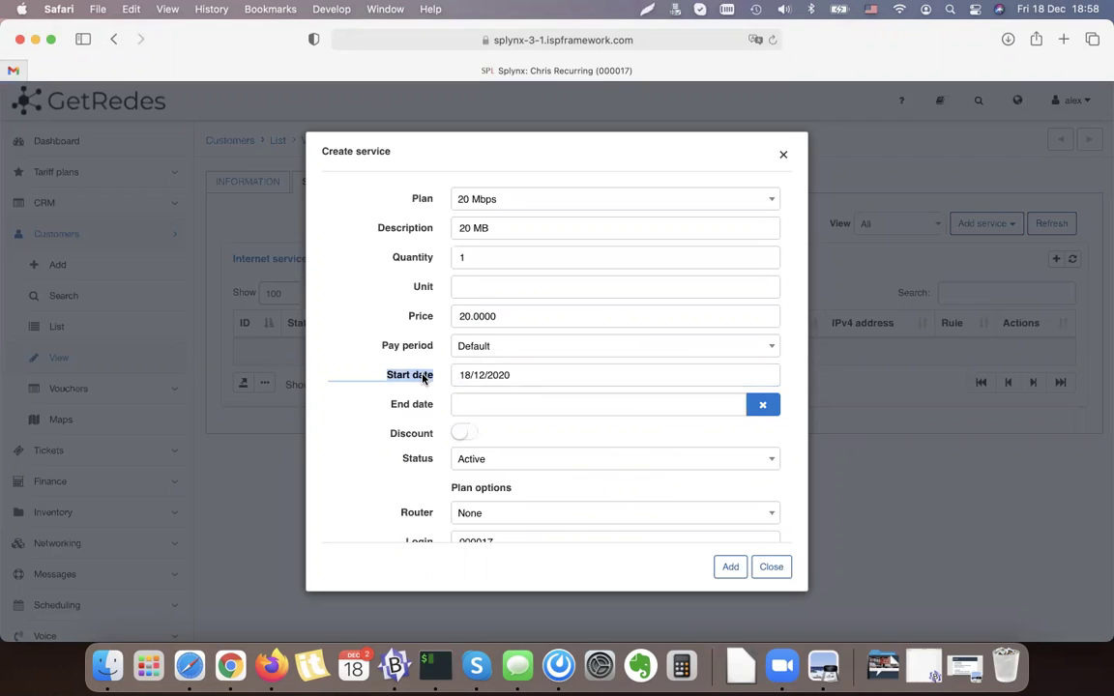
left_click(571, 374)
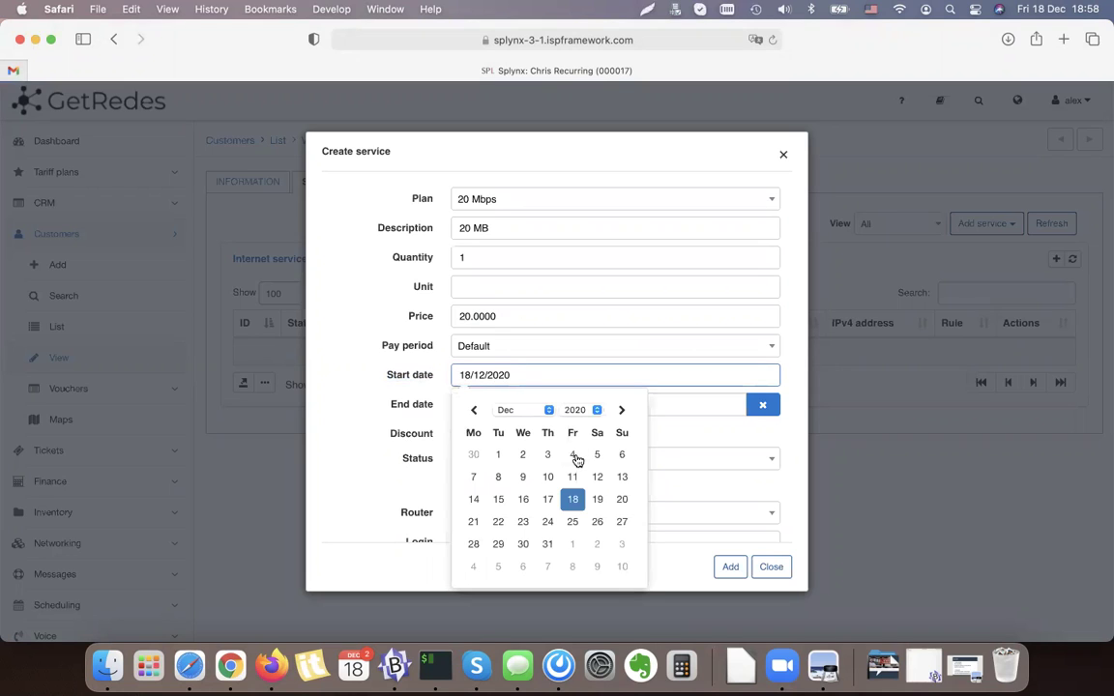
left_click(574, 500)
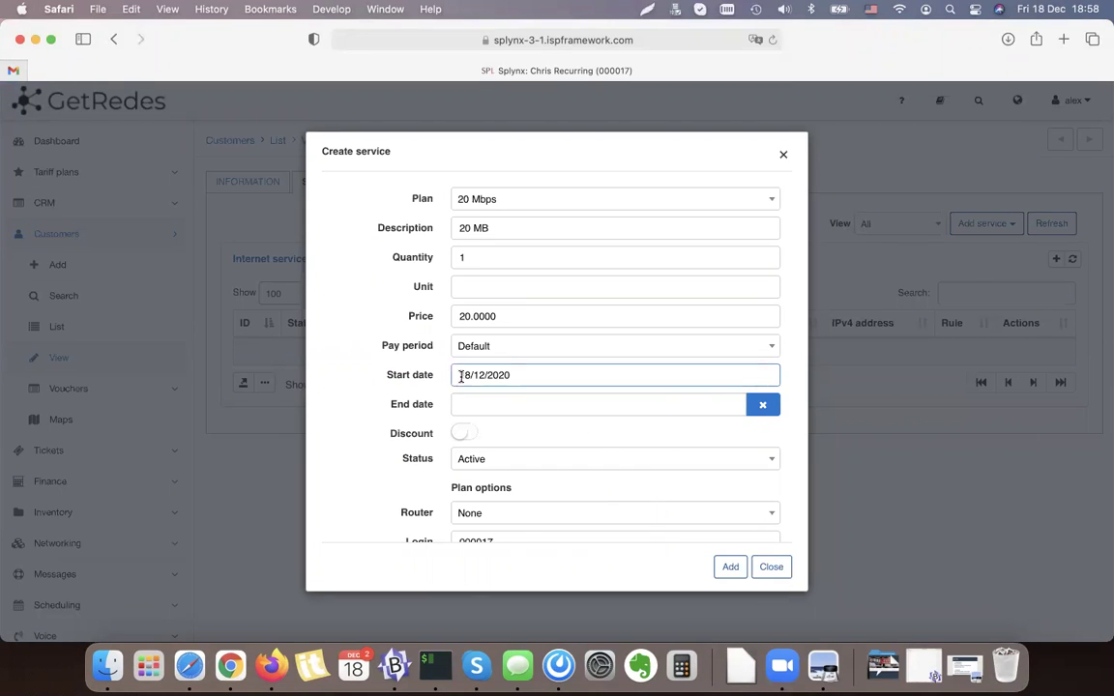
left_click_drag(460, 376, 555, 376)
left_click(391, 363)
scroll(519, 381, "down", 3)
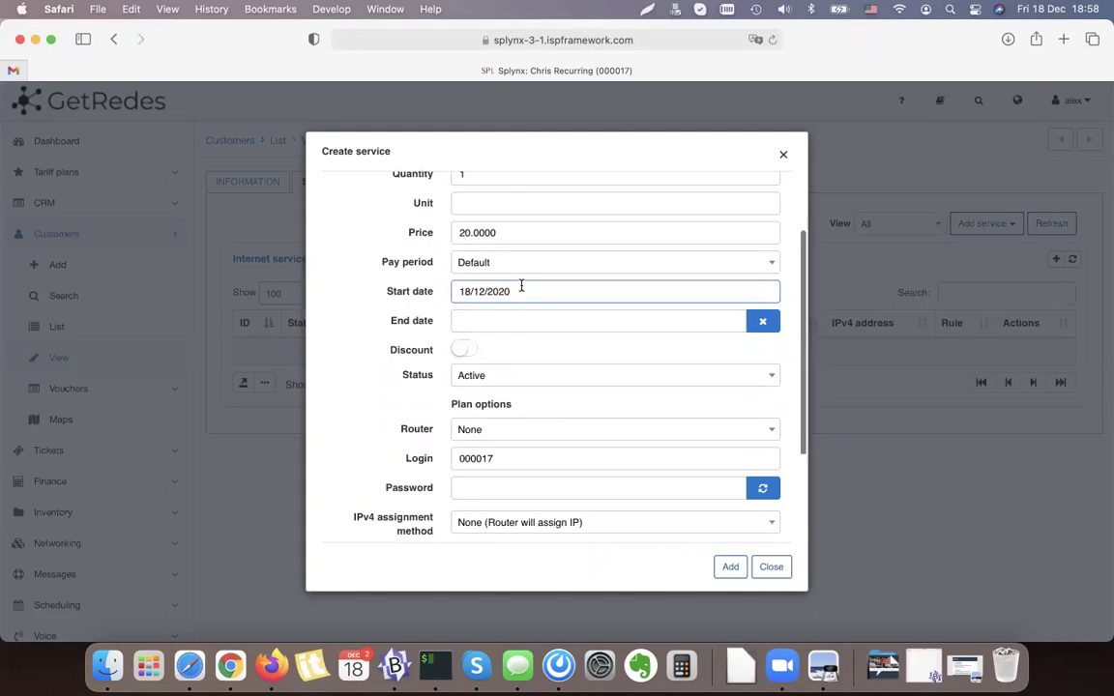
scroll(619, 436, "down", 4)
left_click(731, 568)
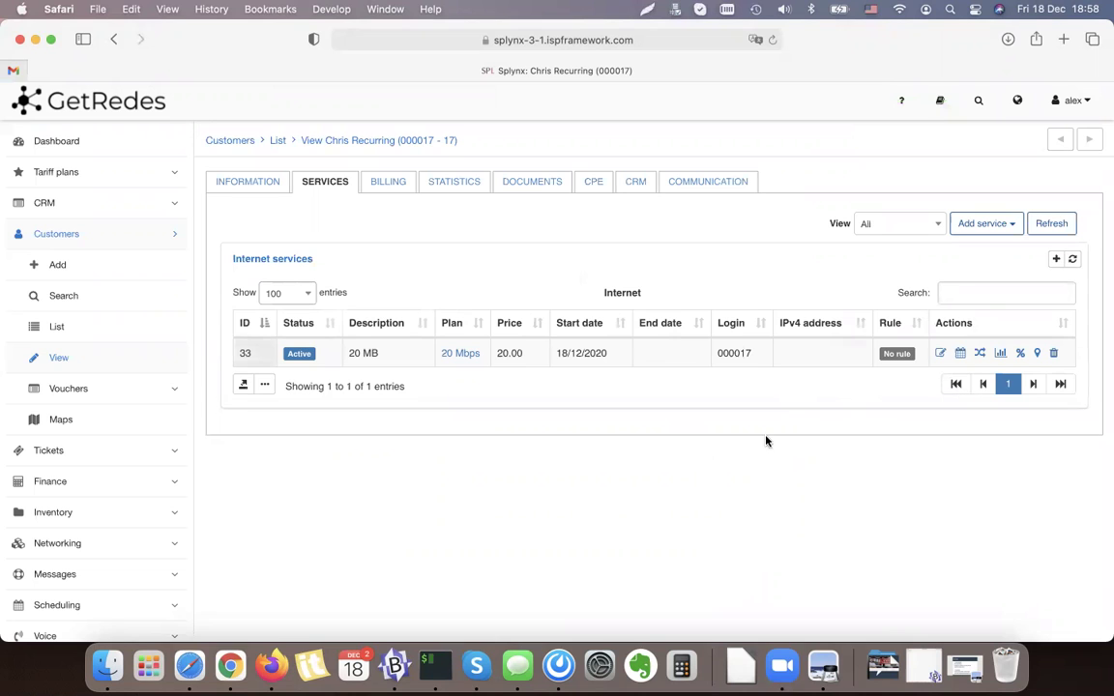
left_click(395, 189)
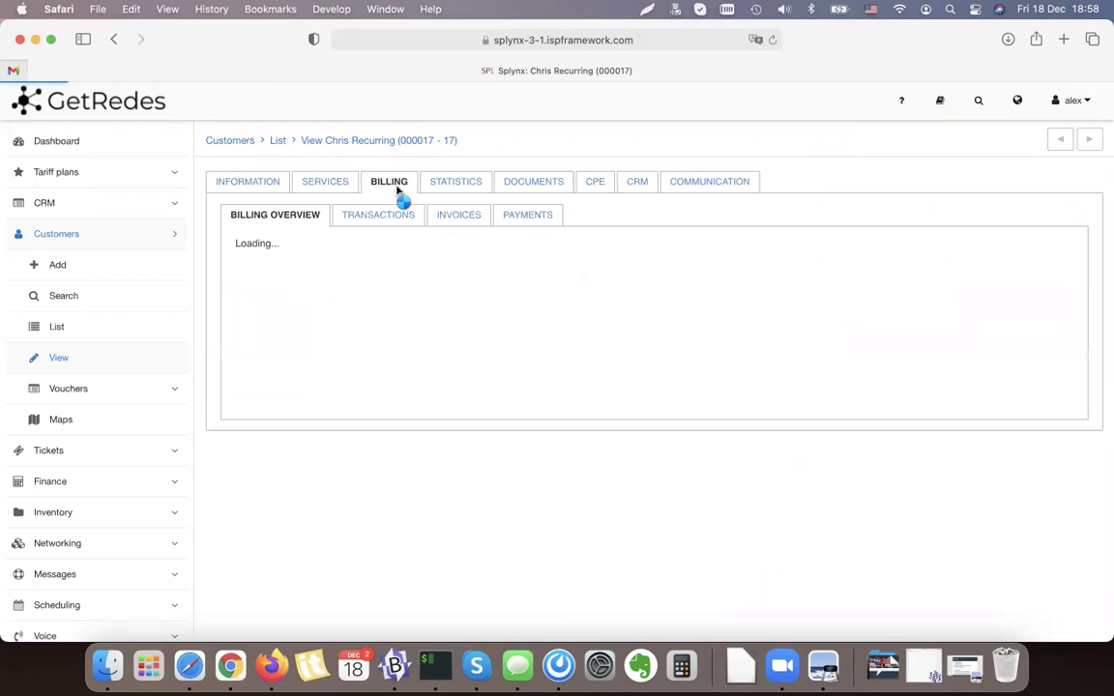
left_click(447, 215)
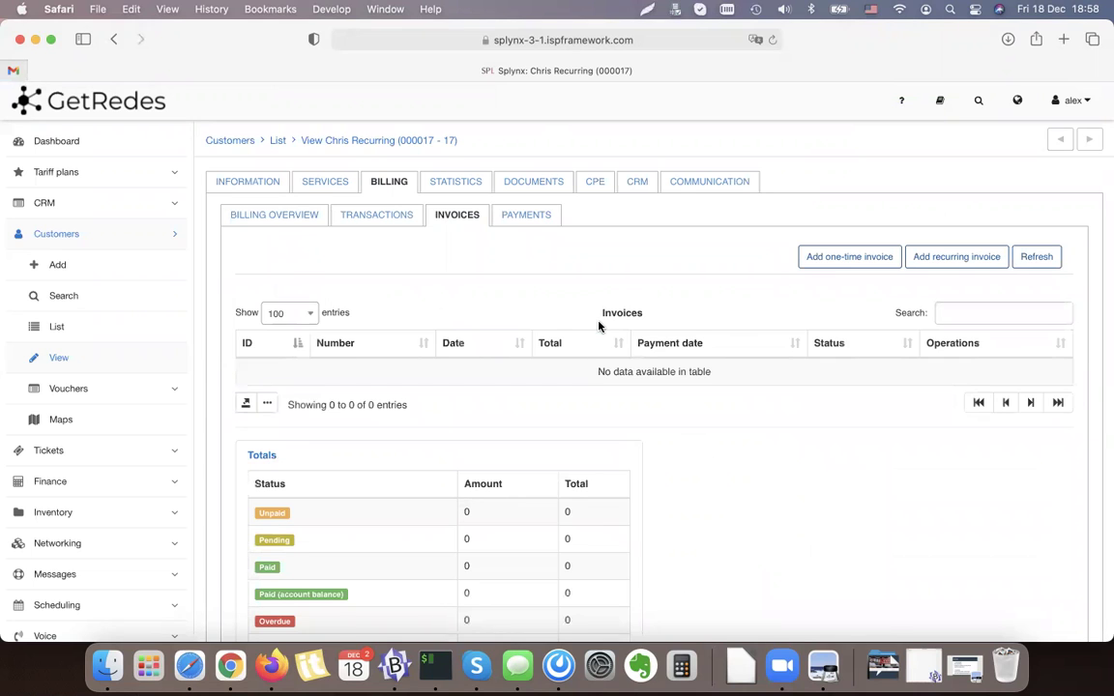
left_click(848, 257)
left_click(248, 409)
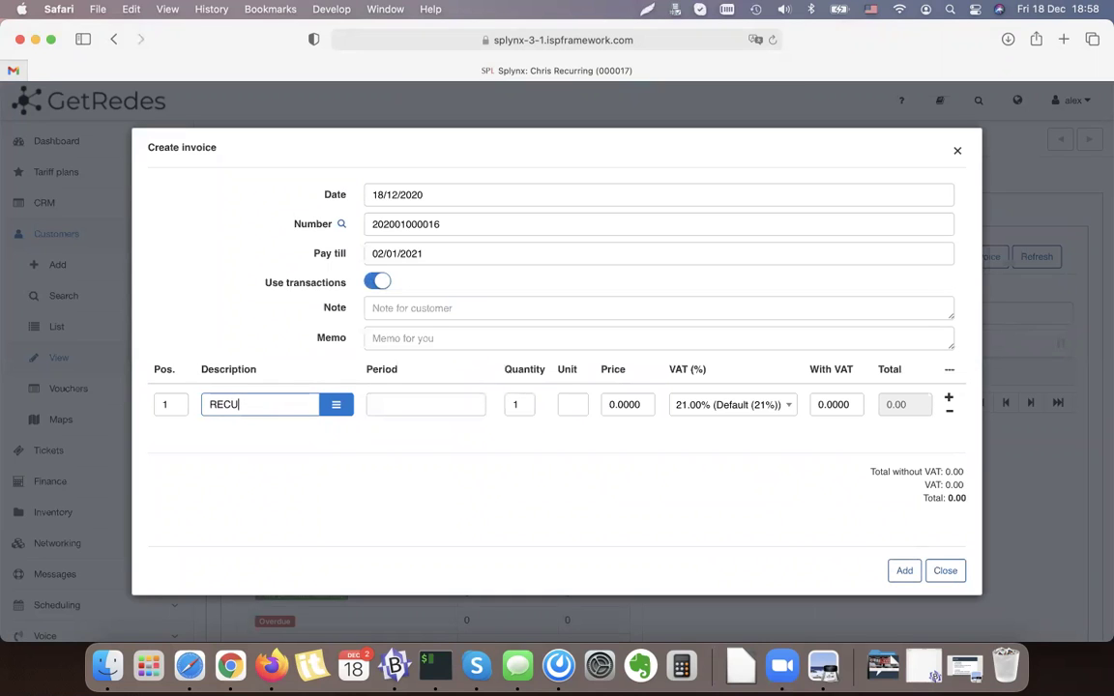
type("RECUR")
double_click(236, 410)
key("BackSpace")
left_click(431, 404)
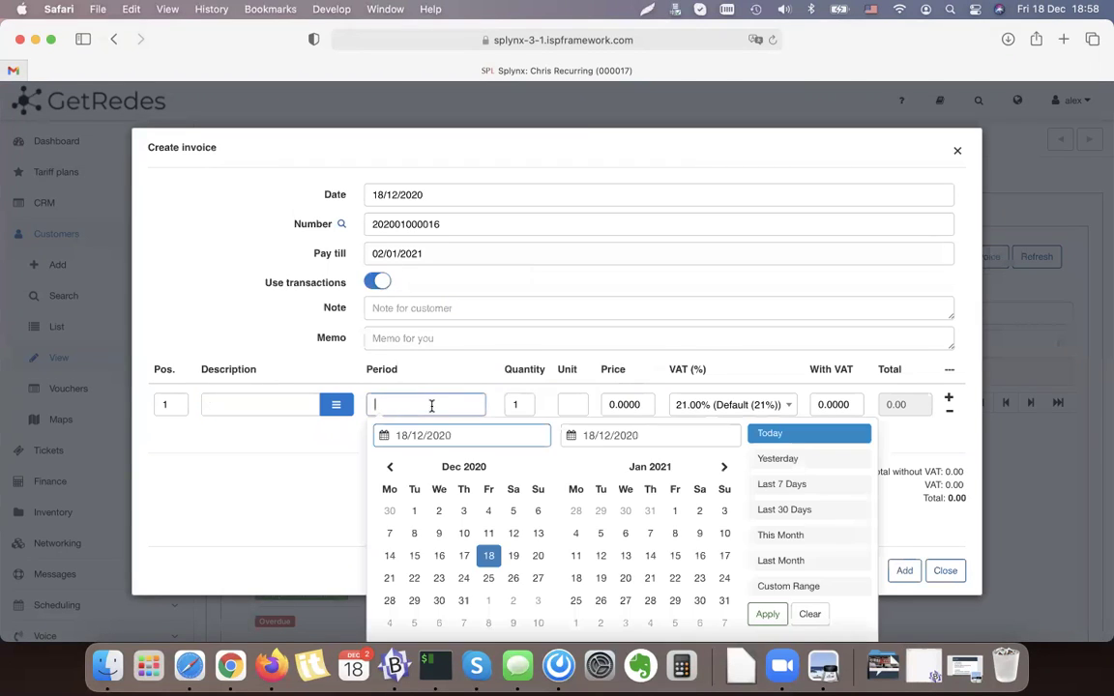
left_click(348, 502)
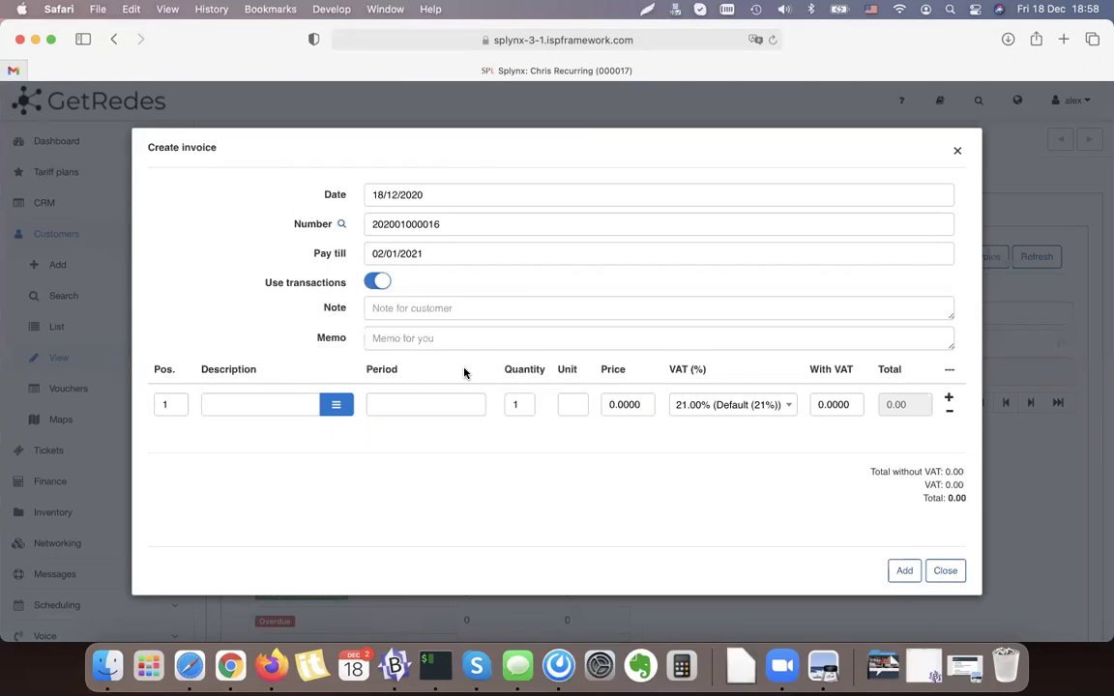
left_click(956, 573)
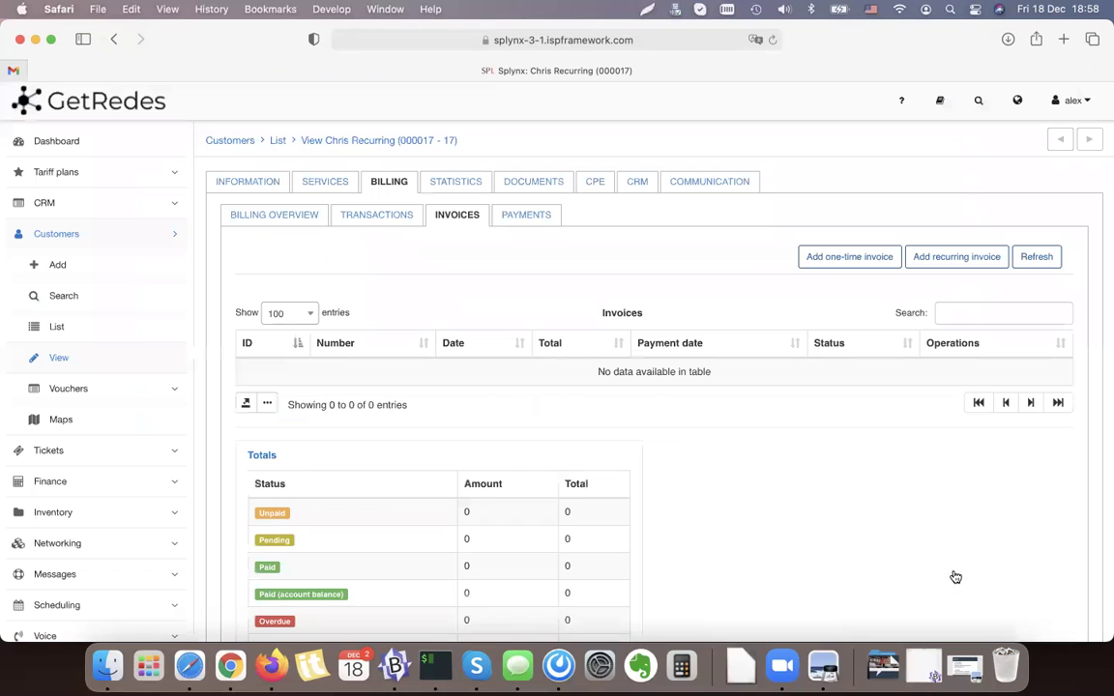
- Check the customer's internet service and begin adding a recurring invoice to the customer's billing
left_click(329, 184)
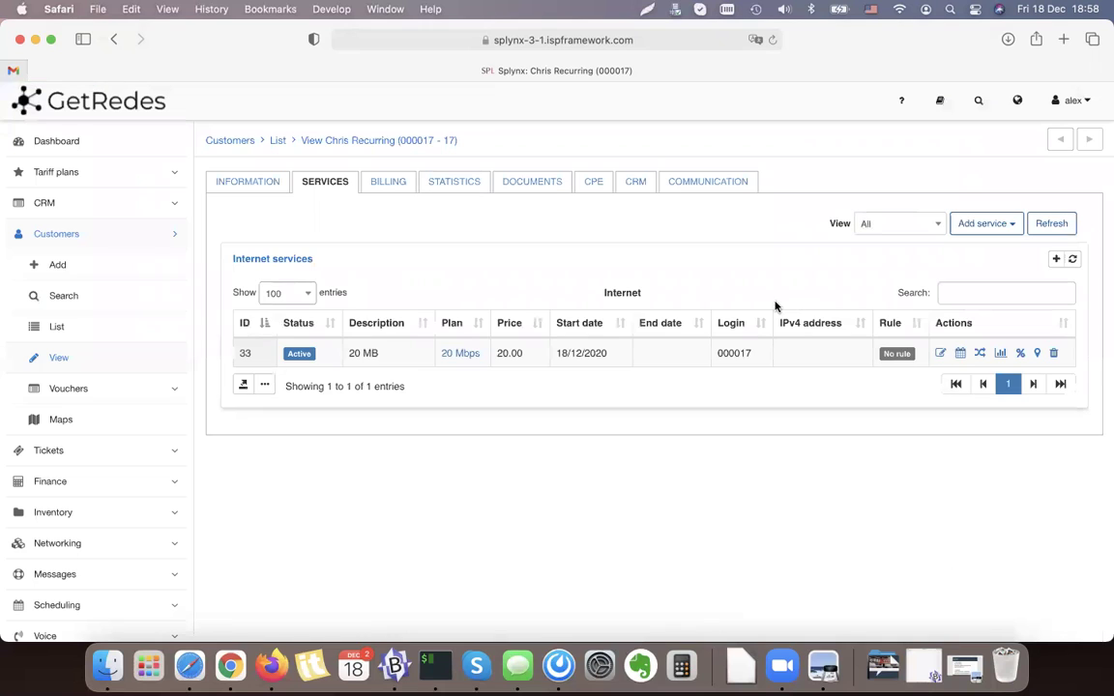
left_click(394, 186)
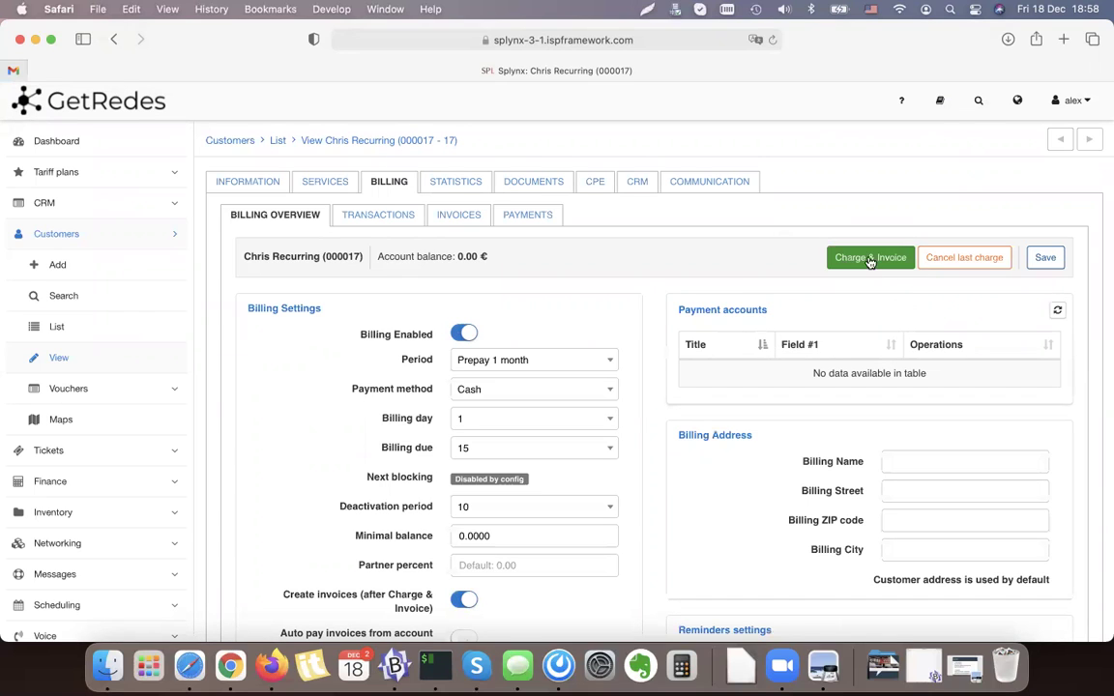
left_click(442, 218)
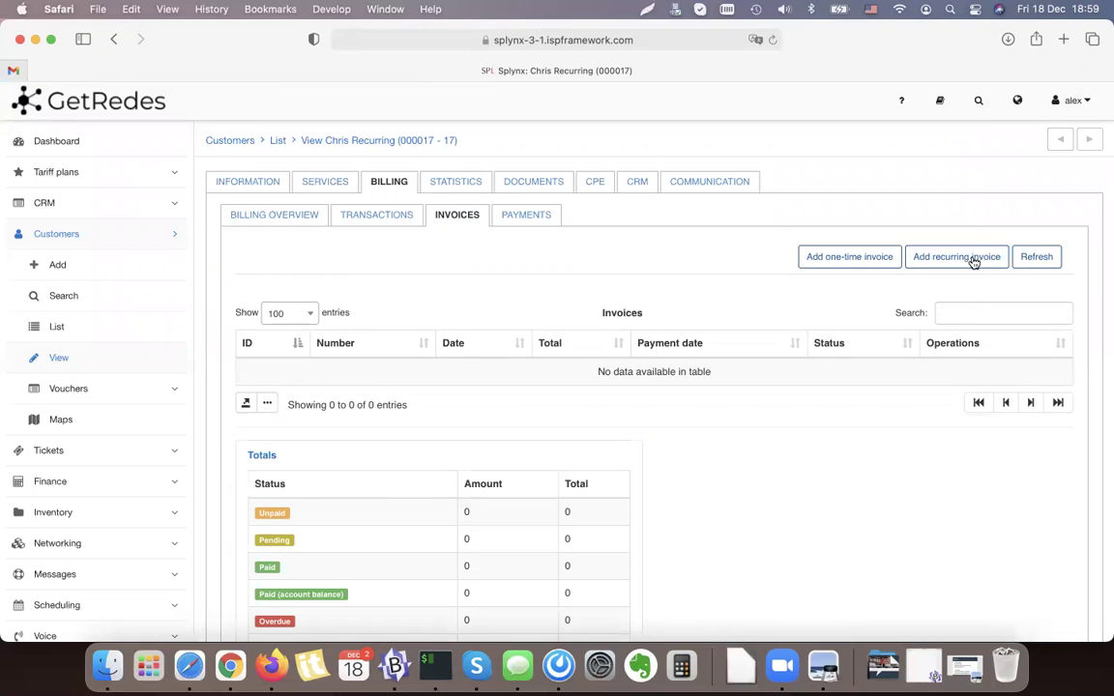
left_click(1004, 257)
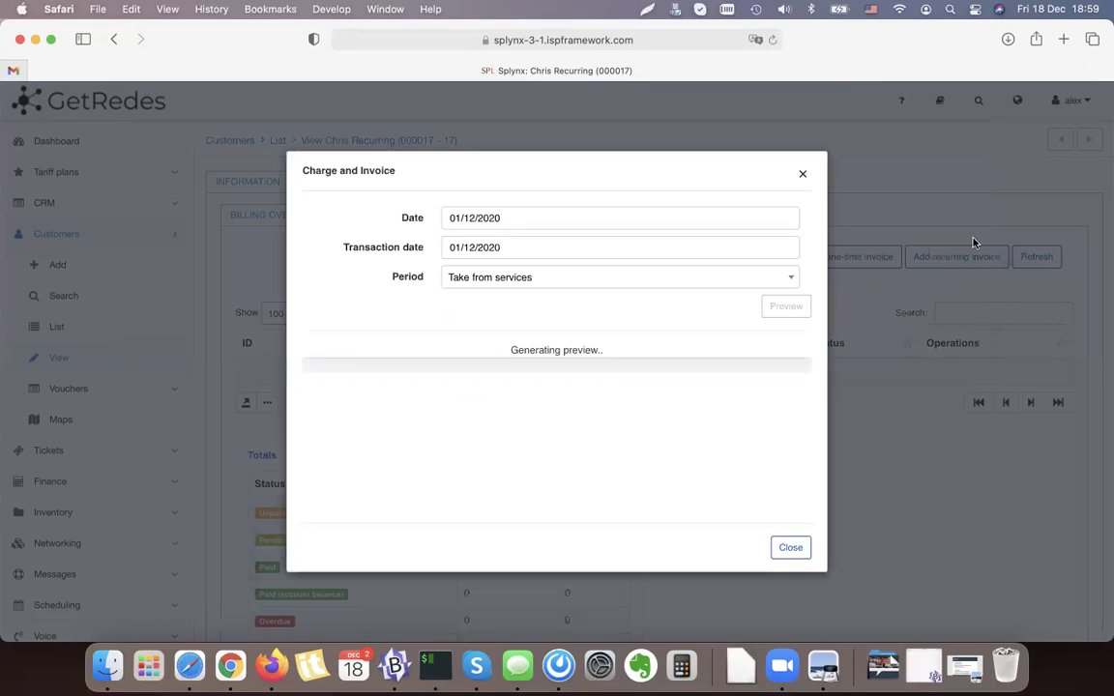
- Examine the invoice date, transaction date and charged service period in the Charge and Invoice preview
double_click(406, 218)
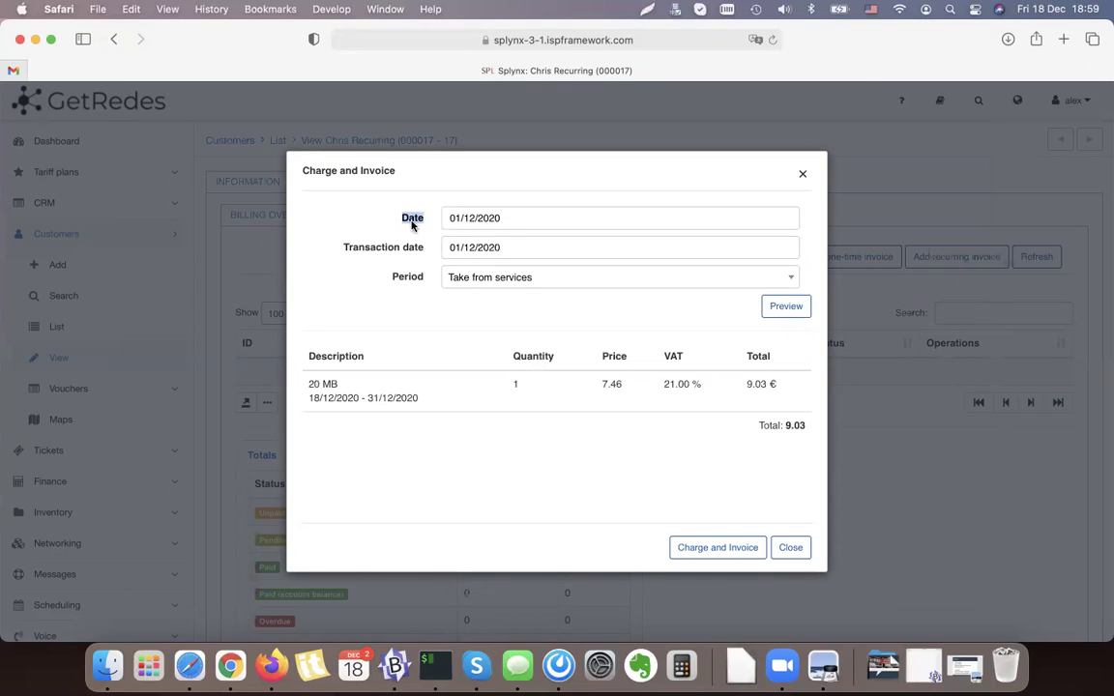
left_click_drag(522, 222, 419, 221)
left_click(414, 219)
left_click(420, 221)
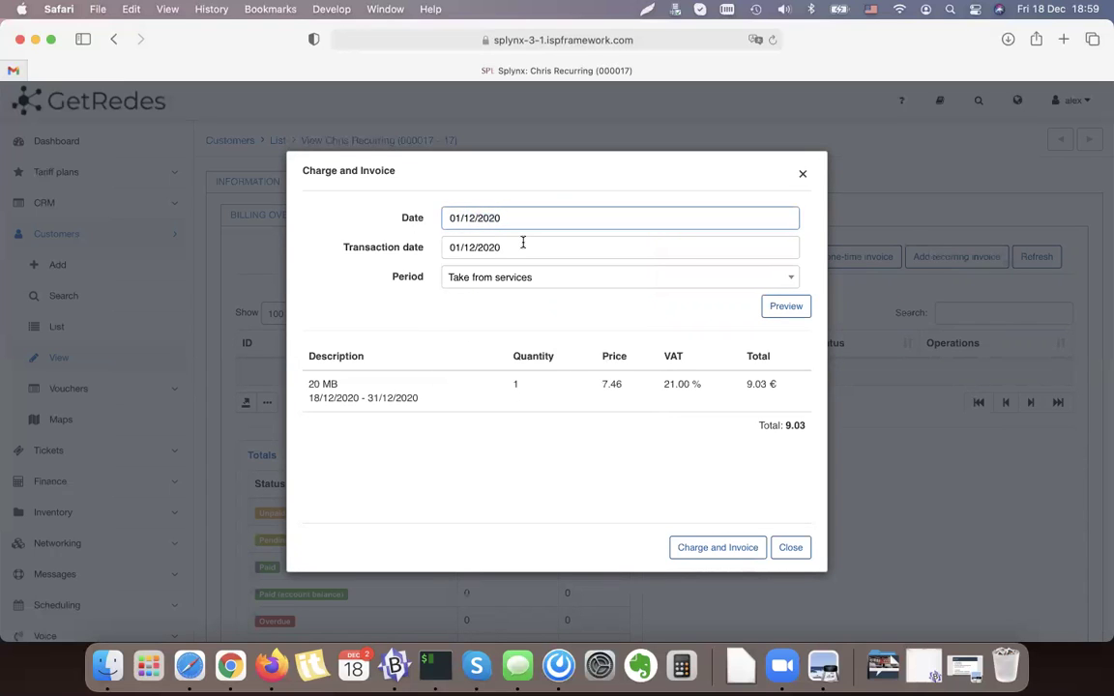
left_click_drag(428, 435, 356, 384)
left_click(356, 384)
triple_click(349, 386)
triple_click(349, 397)
left_click(328, 397)
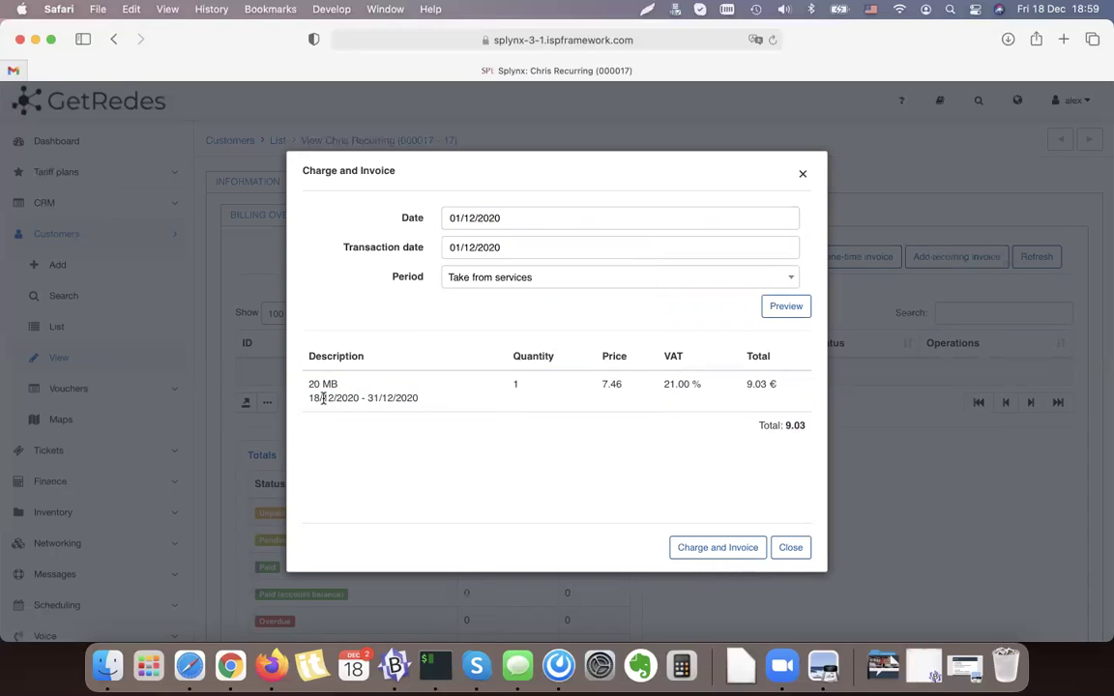
triple_click(323, 397)
left_click(391, 403)
triple_click(399, 399)
left_click(410, 402)
left_click(522, 247)
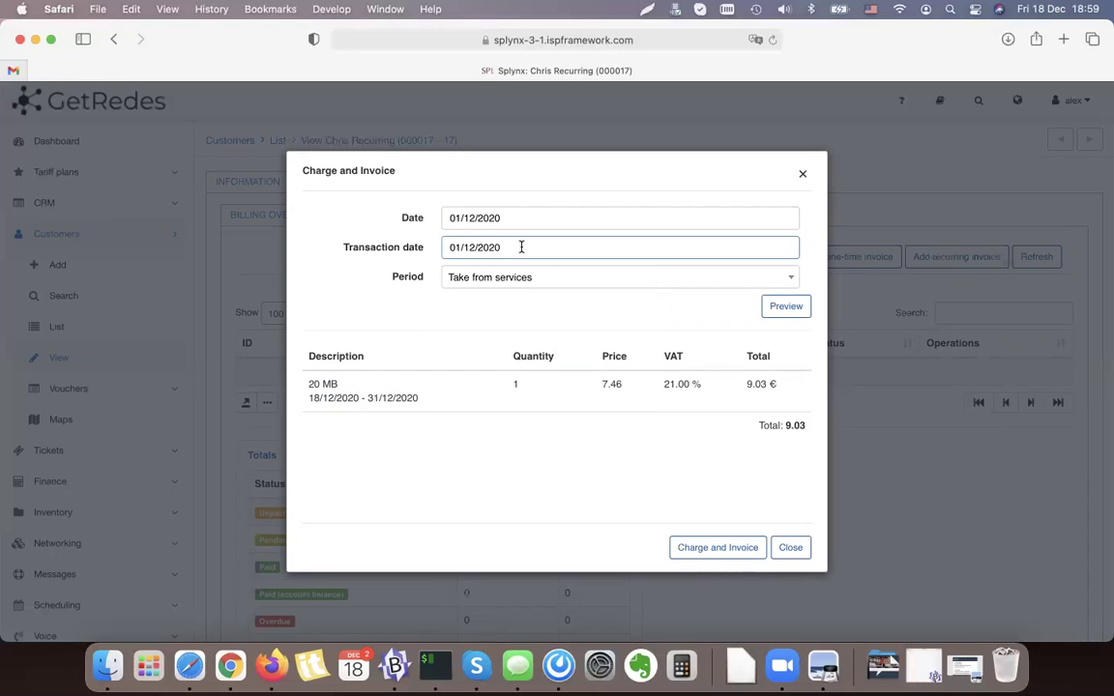
- Set the transaction date of the charge to 18/12/2020
left_click(410, 249)
left_click(497, 246)
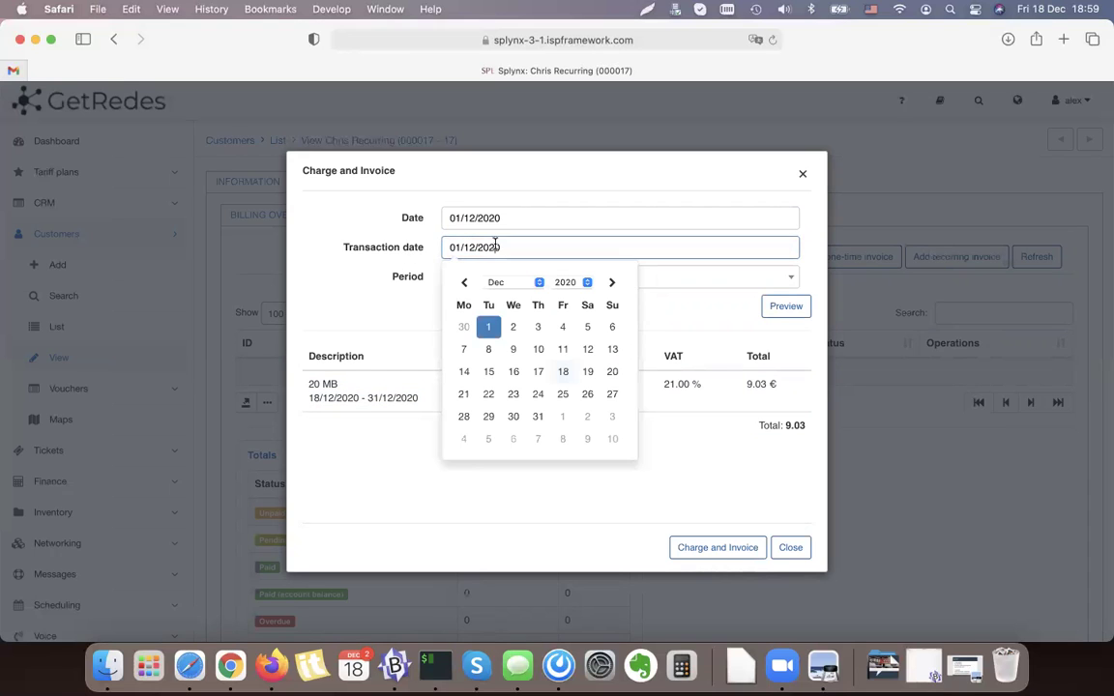
left_click(565, 372)
left_click_drag(397, 251, 341, 248)
left_click(467, 253)
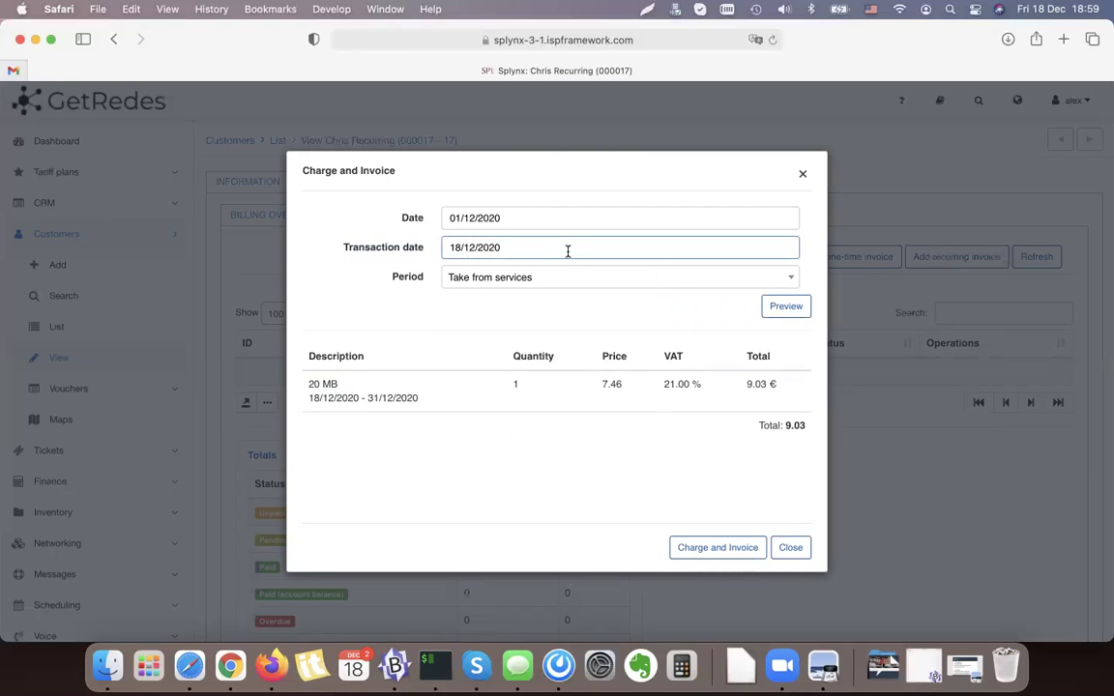
- Set the charge date to 01/01/2021 and regenerate the preview
left_click(504, 210)
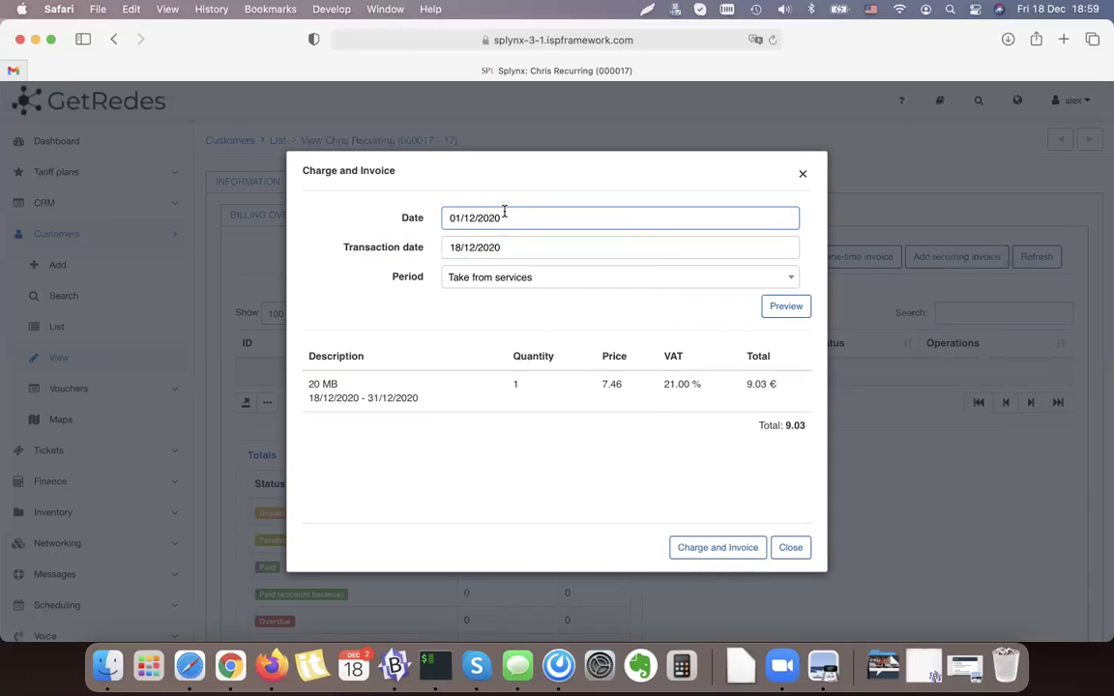
left_click(504, 214)
left_click(611, 253)
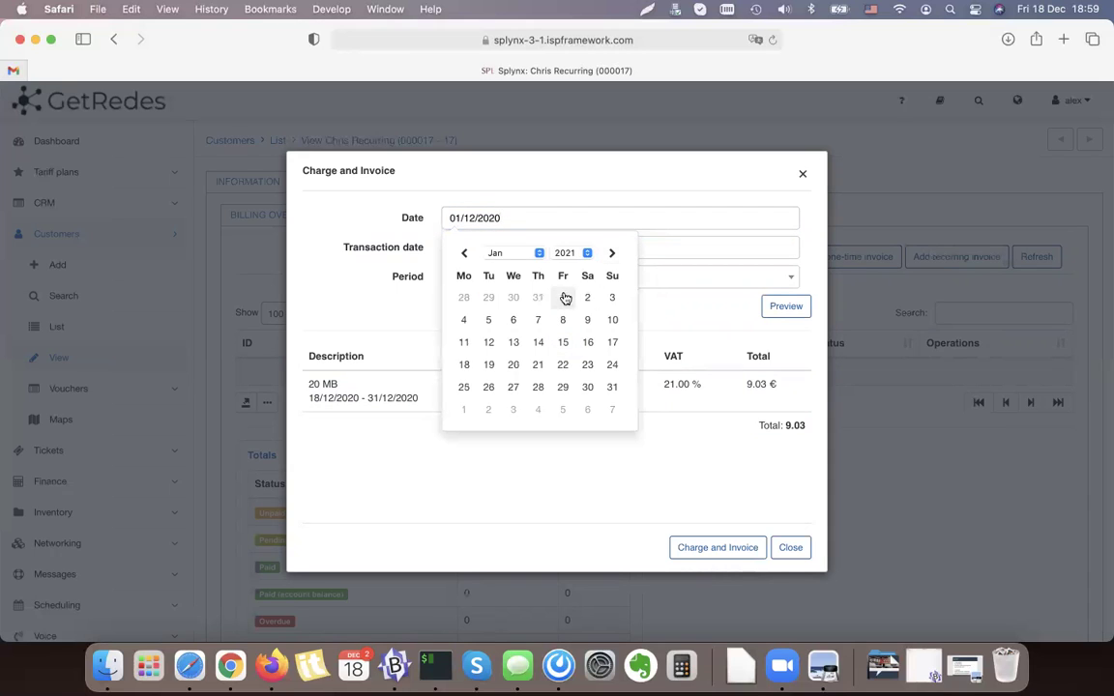
left_click(565, 298)
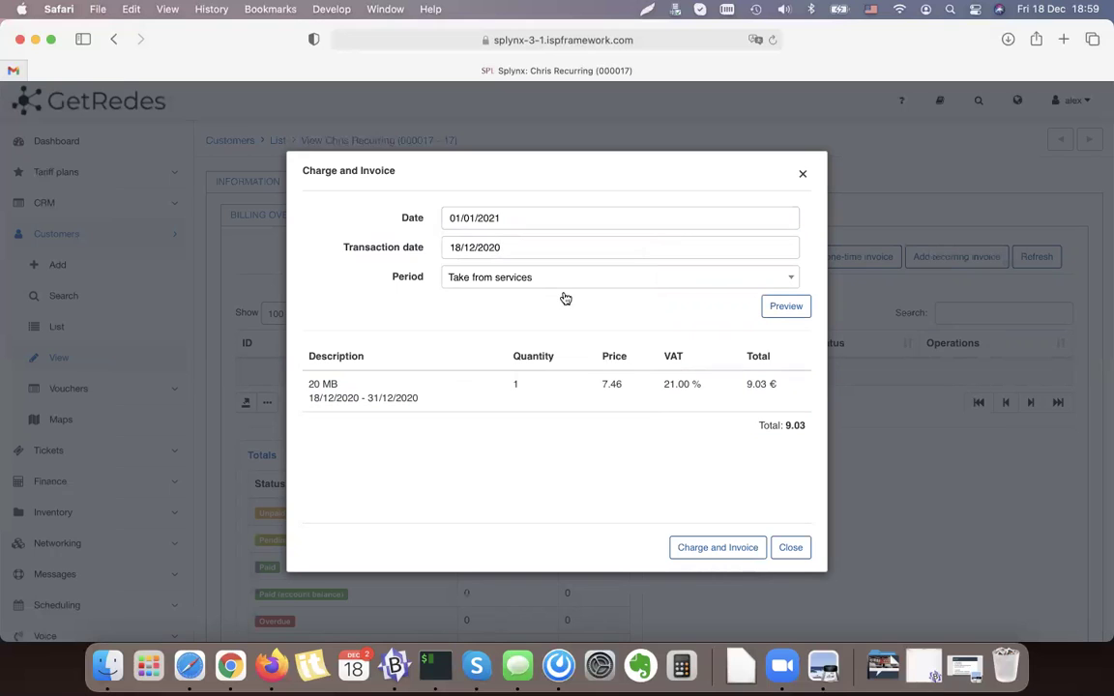
left_click(799, 308)
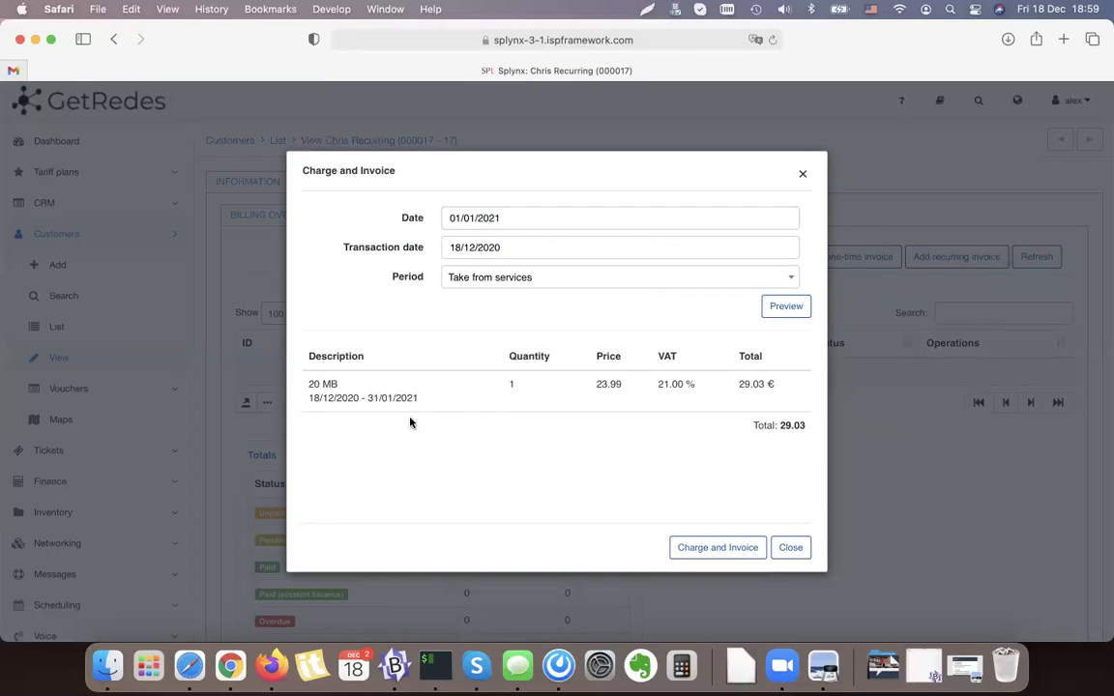
- Review the service line and charged period in the preview, and issue the charge and invoice
left_click_drag(315, 383, 393, 384)
mouse_move(306, 398)
left_mouse_down()
mouse_move(426, 396)
mouse_move(308, 384)
left_mouse_up()
left_click(424, 395)
left_click(307, 388)
left_click(732, 548)
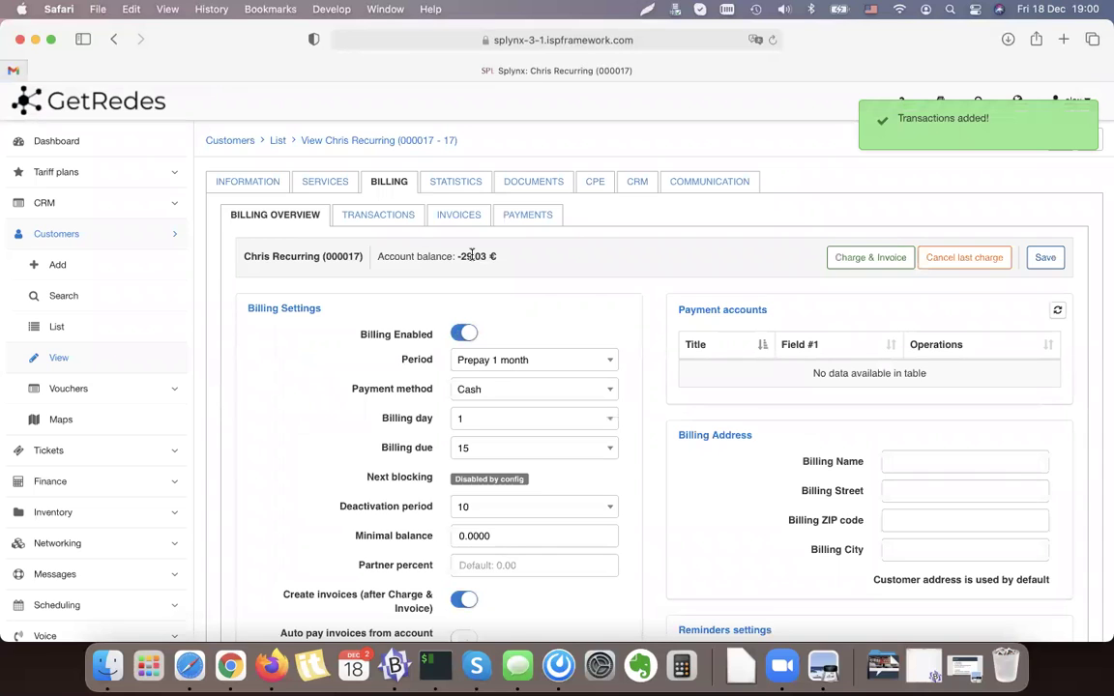
- Open the PDF of the customer's new invoice and check the service period it bills
left_click(452, 223)
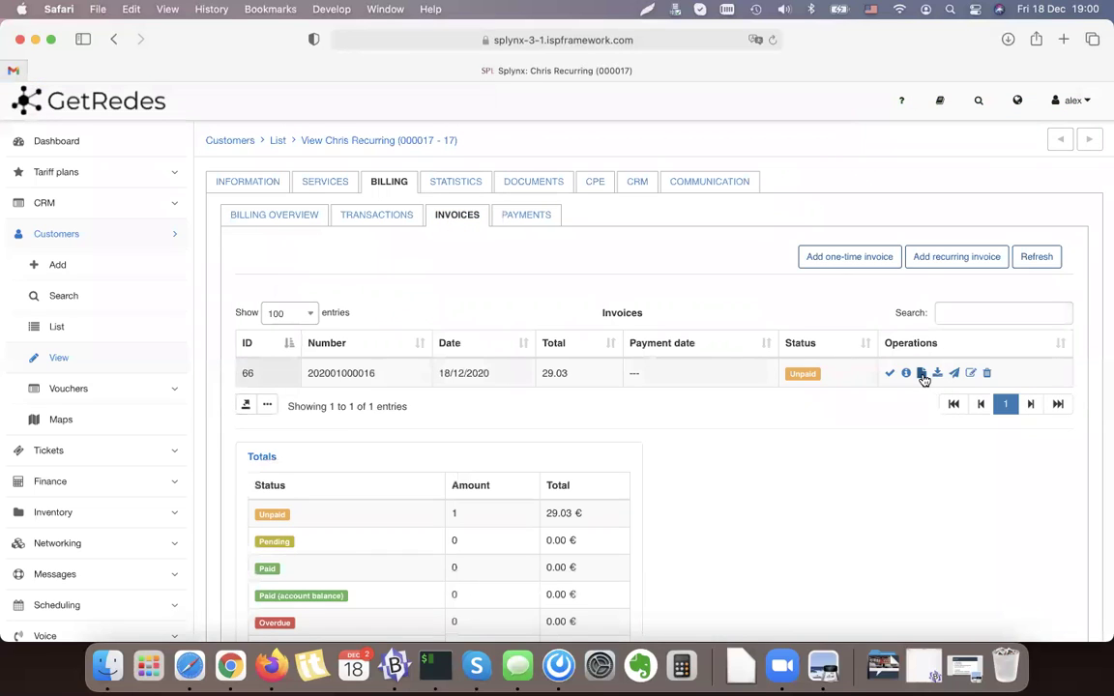
left_click(922, 375)
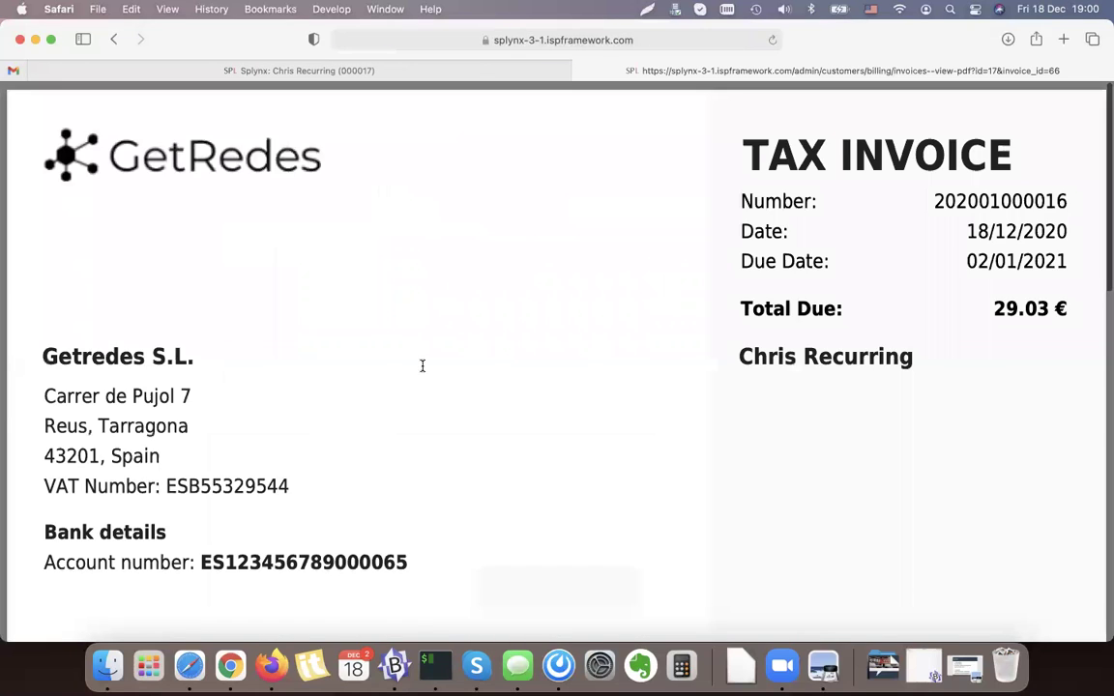
scroll(318, 407, "down", 5)
left_click_drag(84, 369, 298, 369)
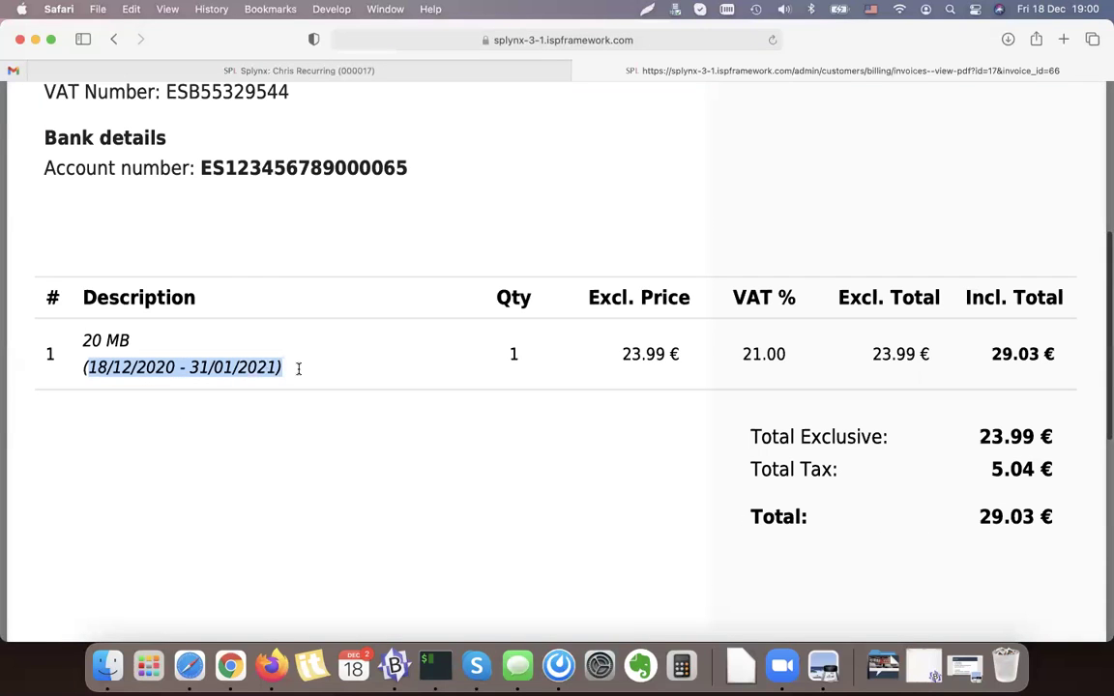
key("super+minus")
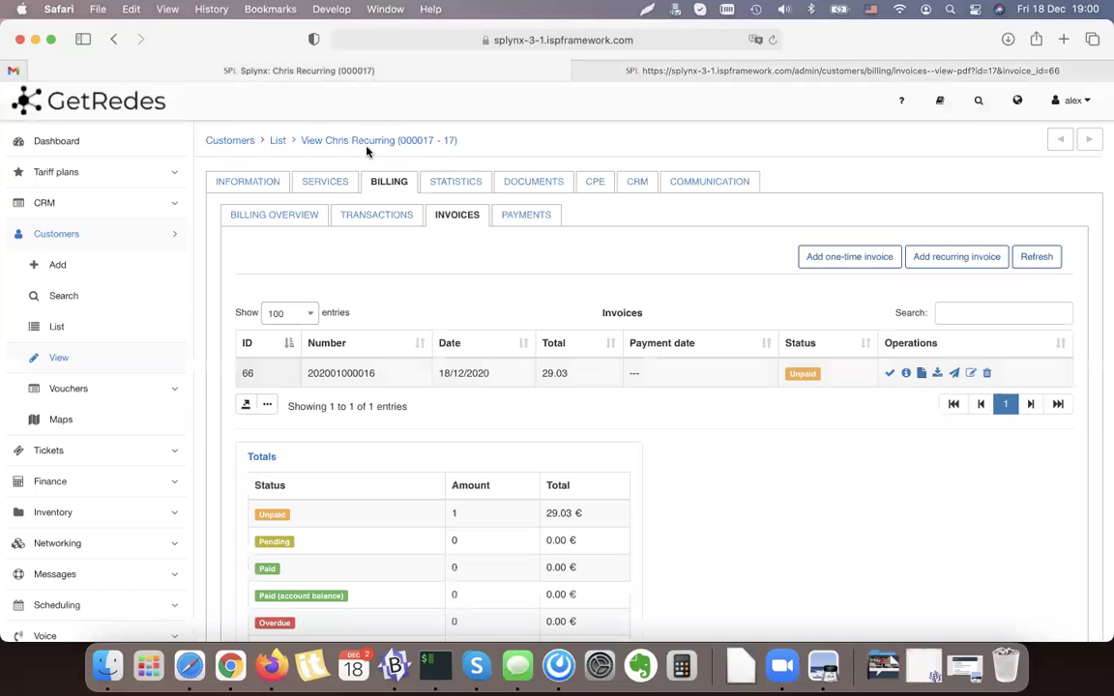
- Check the accounted-to date in the customer's 20 Mbps internet service settings and close them without changes
left_click(314, 182)
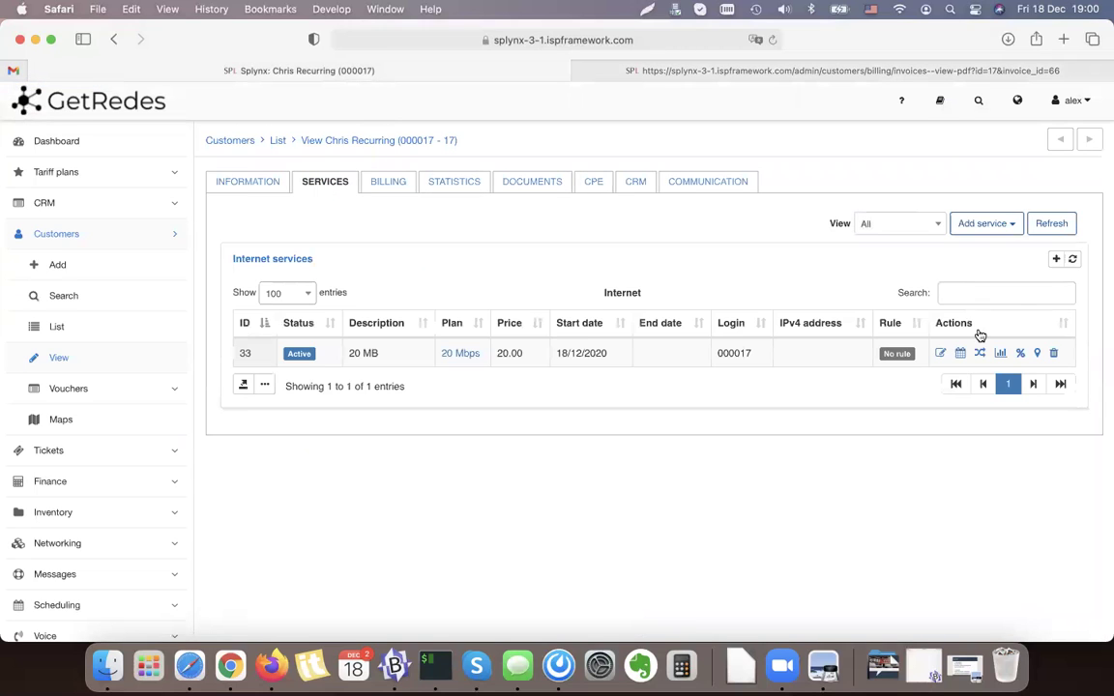
left_click(940, 353)
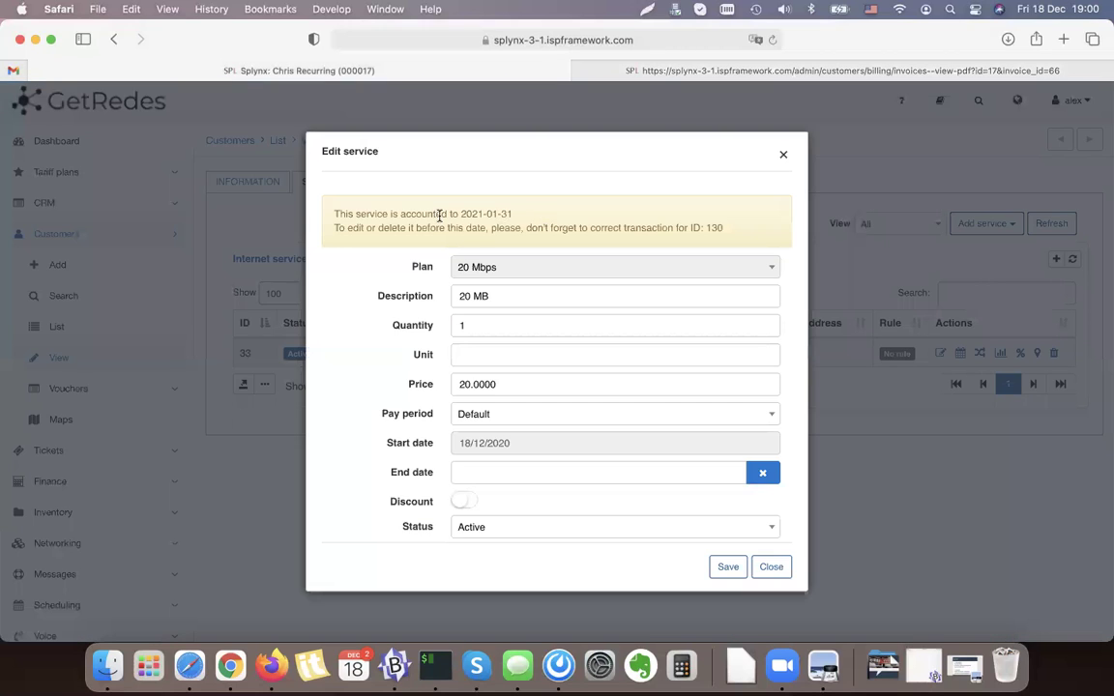
left_click_drag(340, 214, 514, 215)
left_click(540, 217)
triple_click(373, 219)
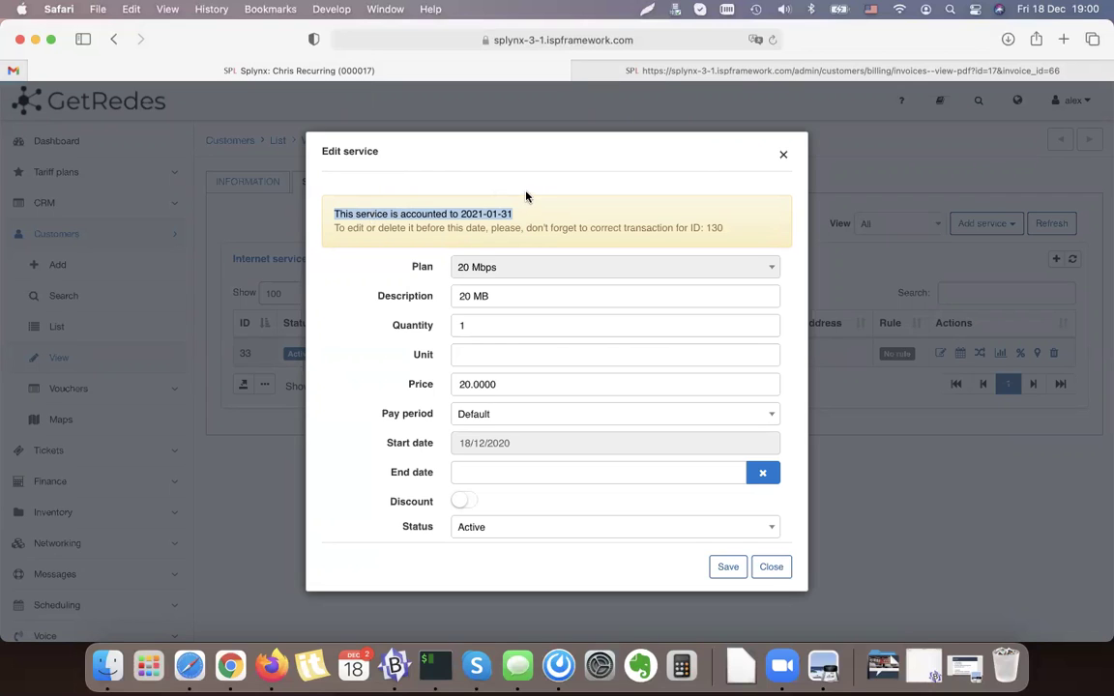
left_click_drag(514, 215, 462, 214)
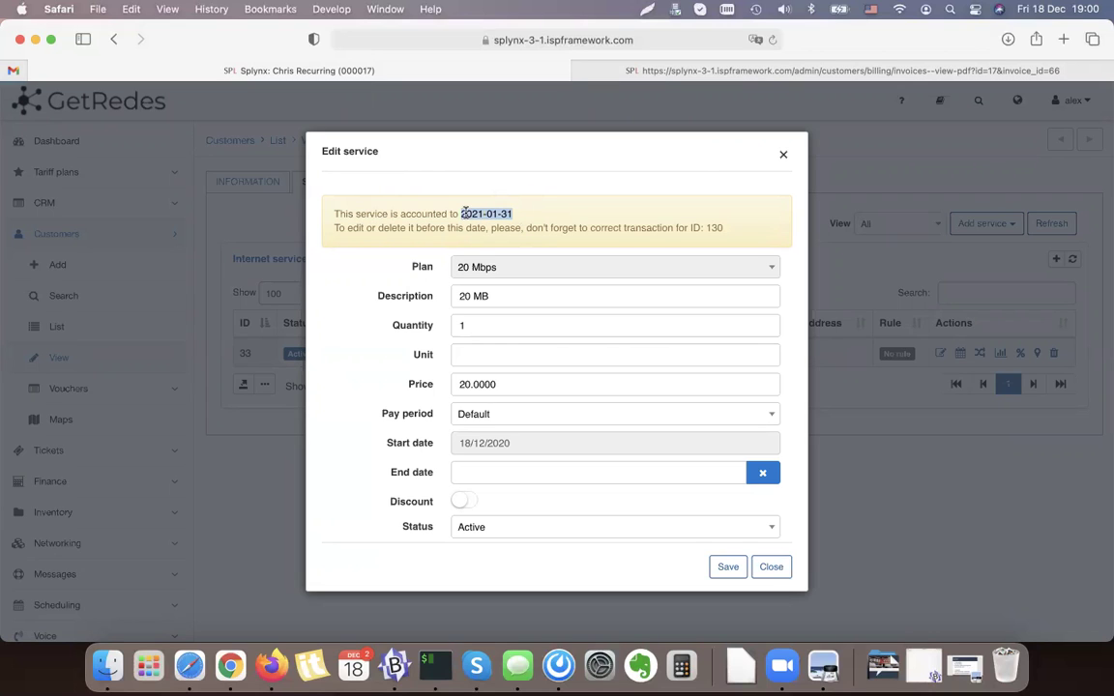
left_click(771, 567)
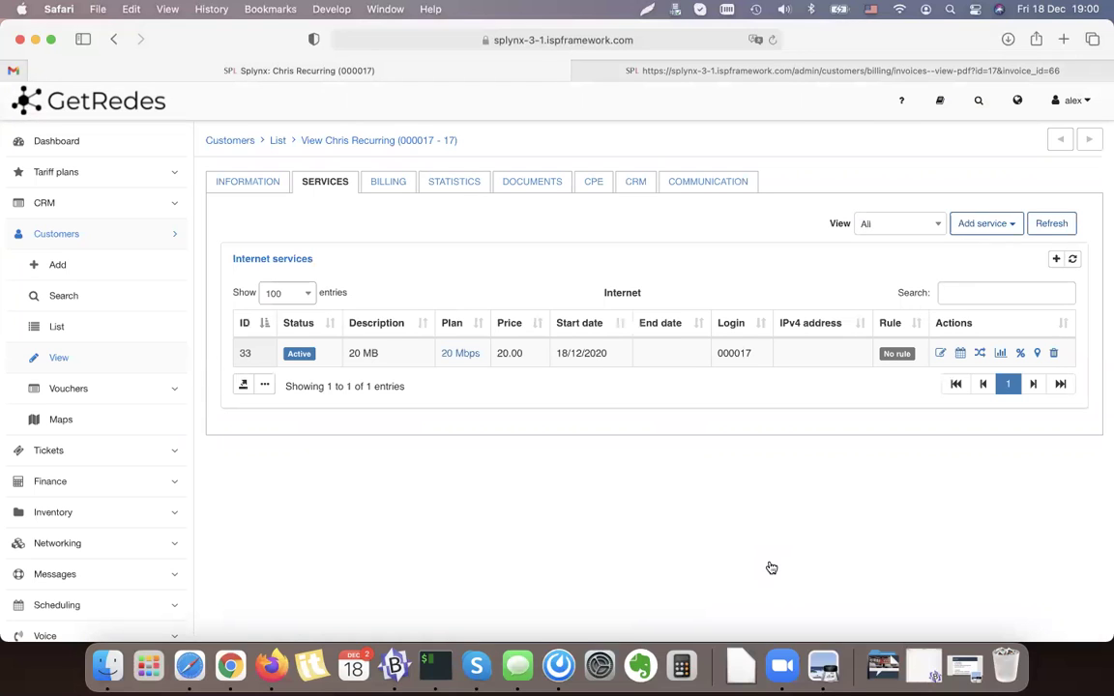
- Start another Charge and Invoice for the customer and read the preview notice for the default date
left_click(388, 185)
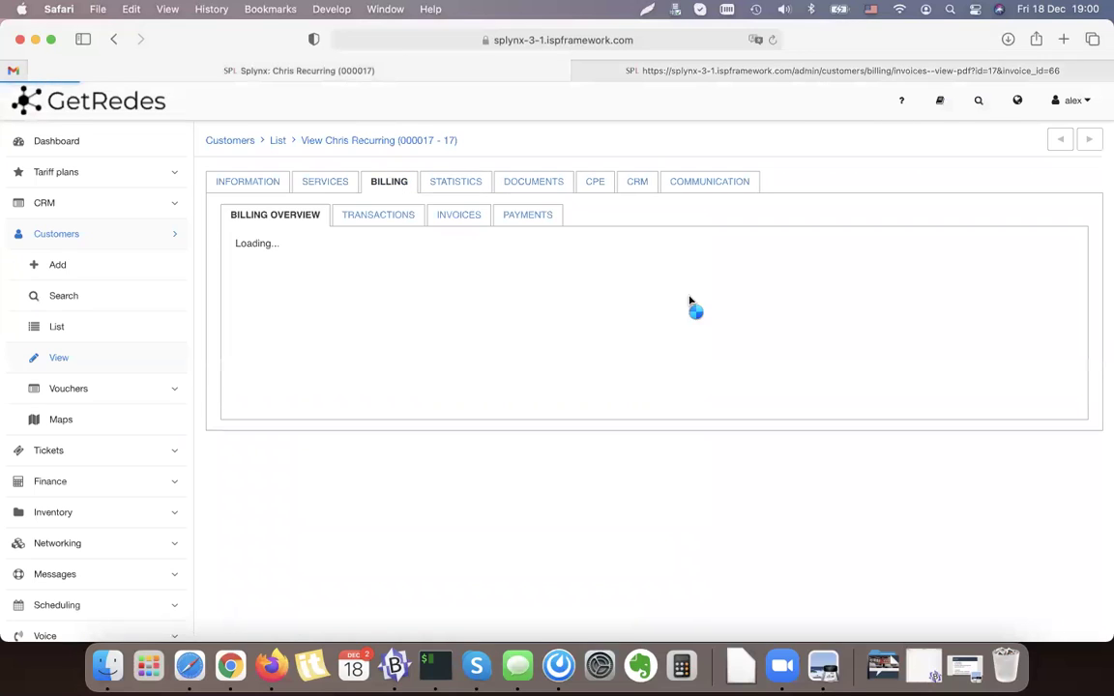
left_click(871, 257)
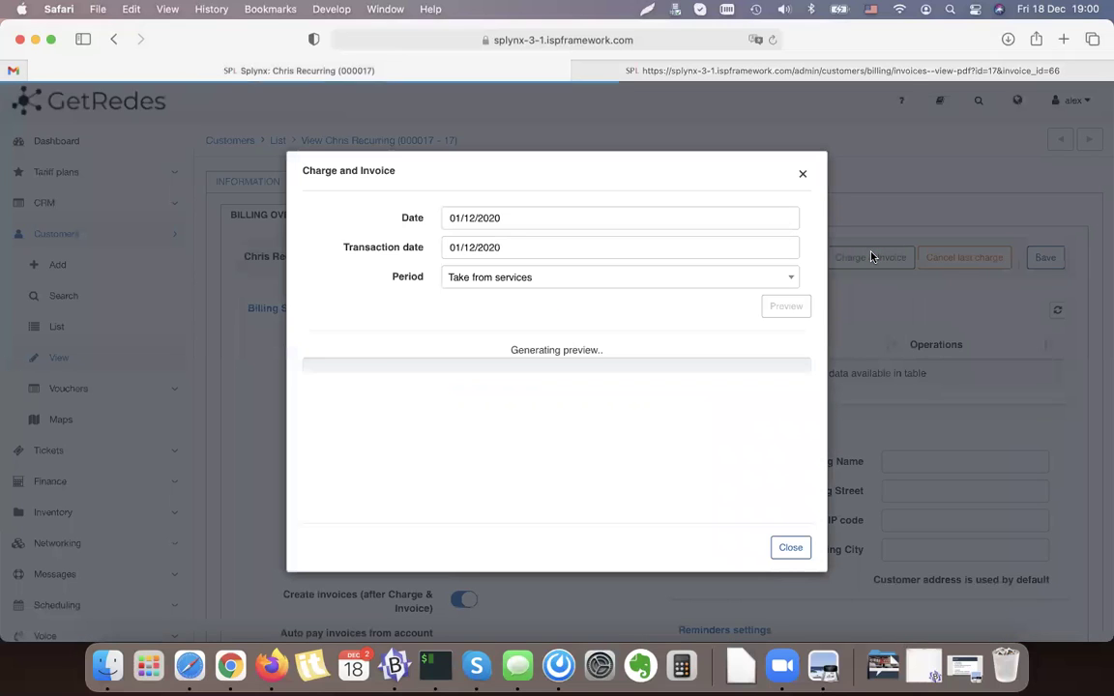
left_click(431, 223)
triple_click(510, 375)
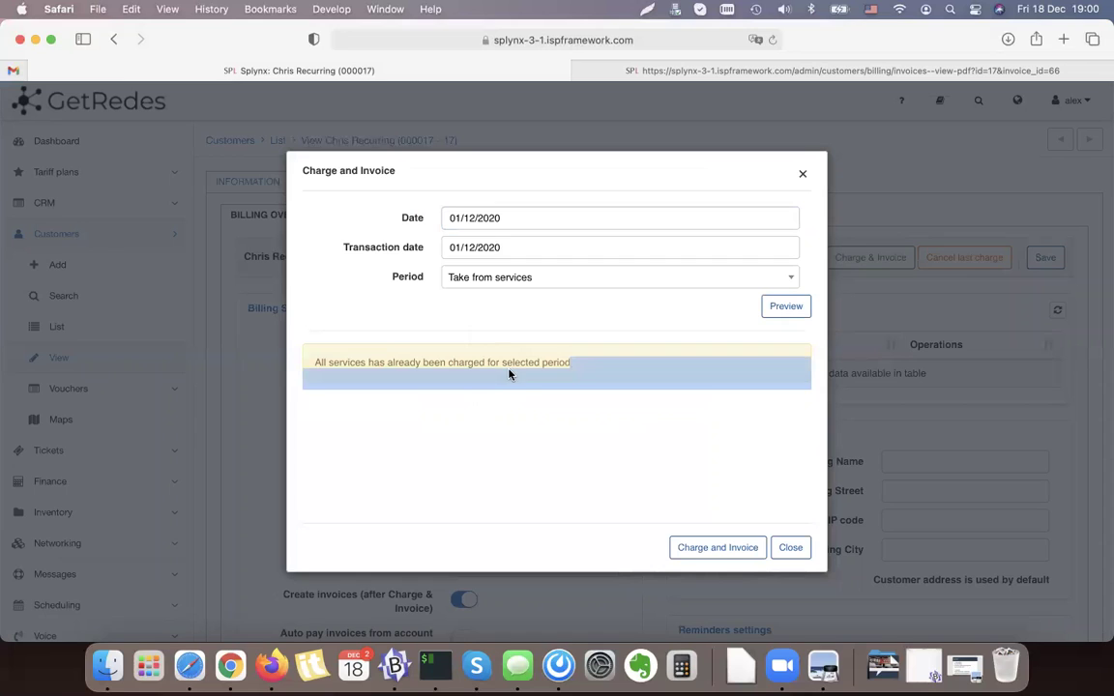
- Try previewing the charge with its date set to 01/01/2021
left_click(523, 217)
left_click(613, 251)
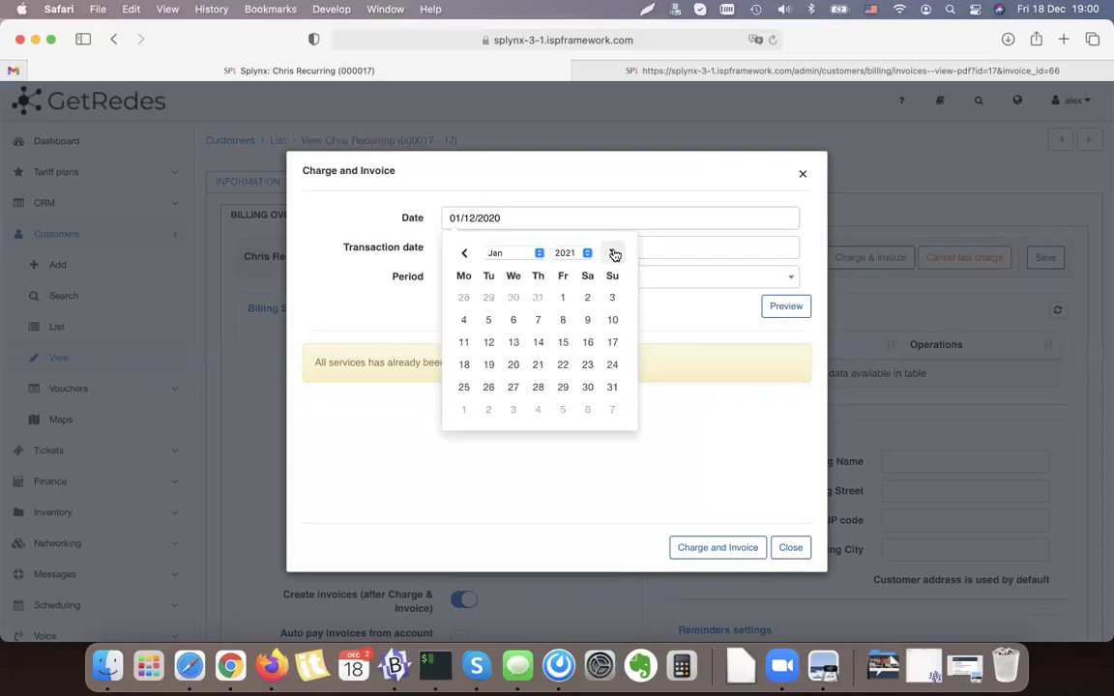
left_click(565, 297)
left_click(785, 305)
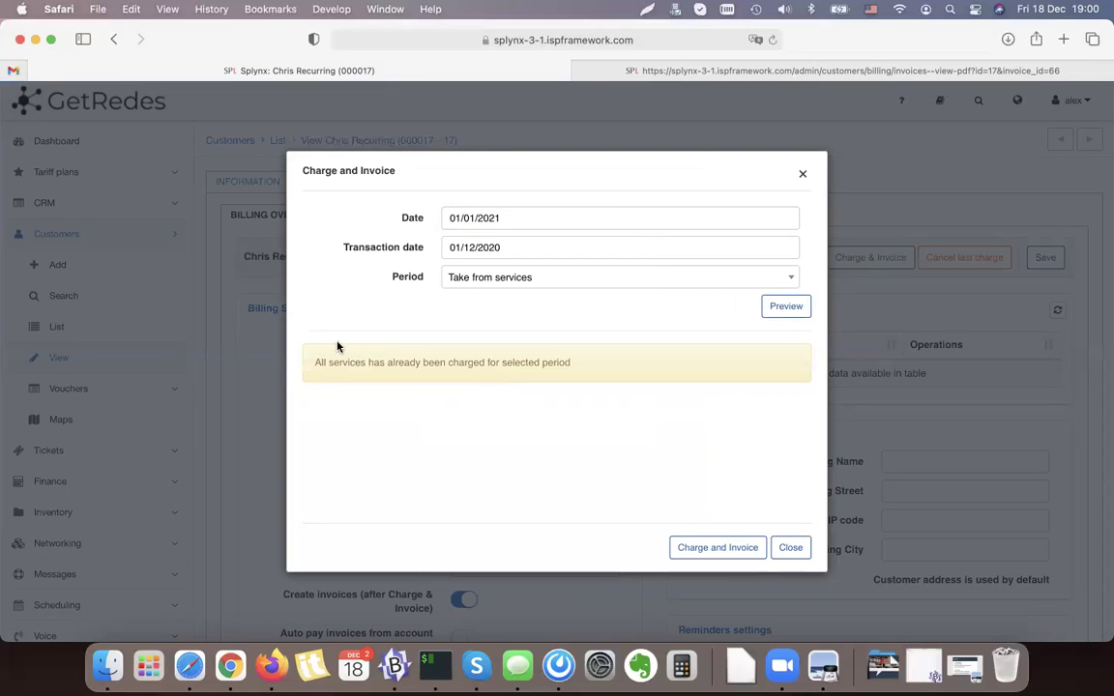
triple_click(335, 373)
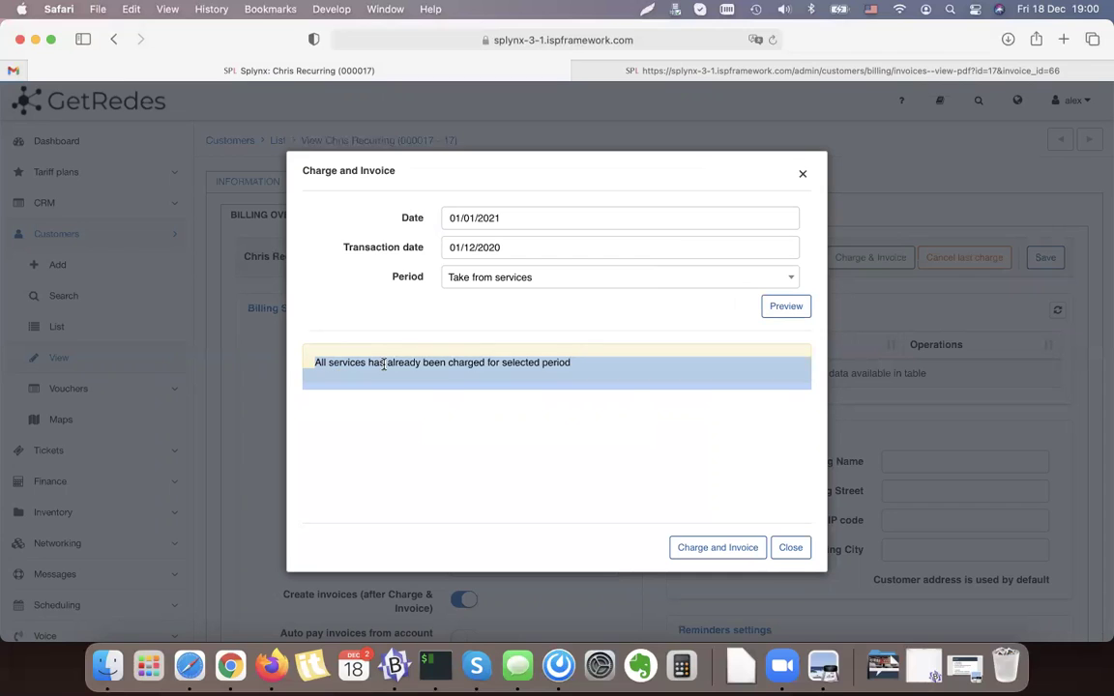
- Set the charge date to 01/02/2021 and the billing period to Prepay 6 months
left_click(530, 218)
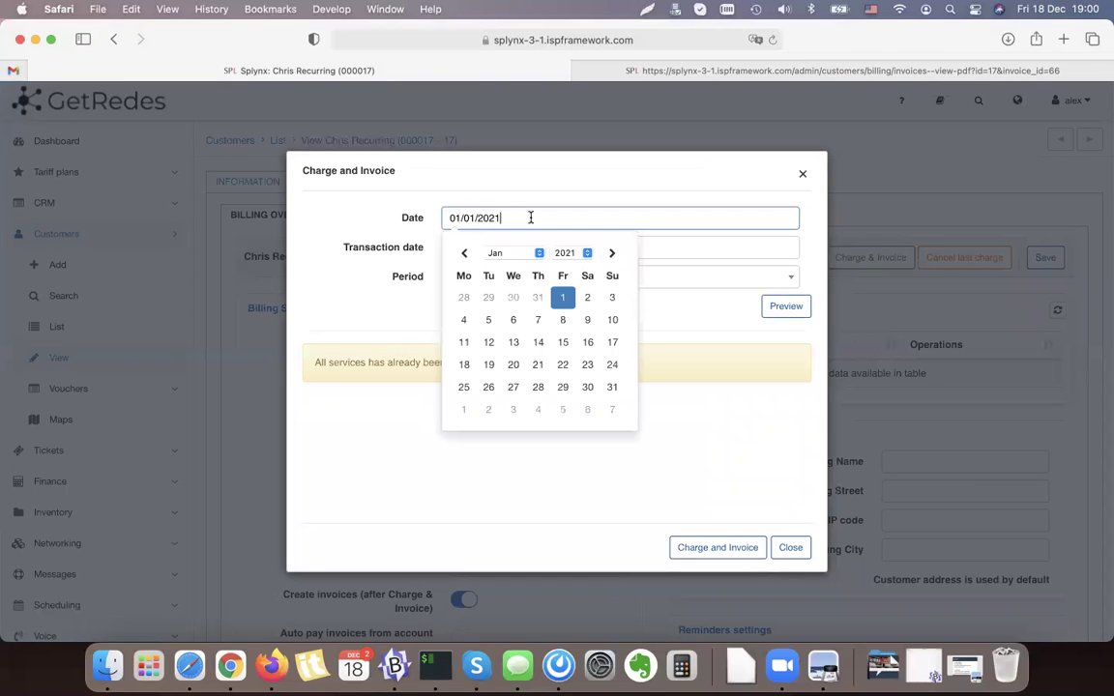
left_click(612, 253)
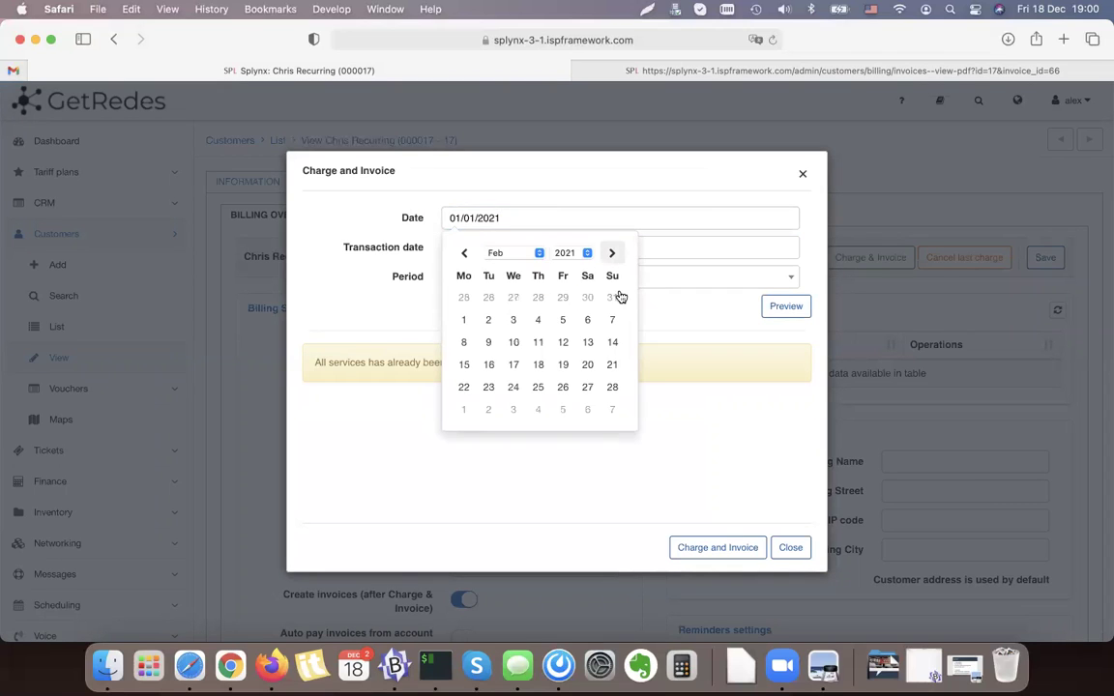
left_click(465, 320)
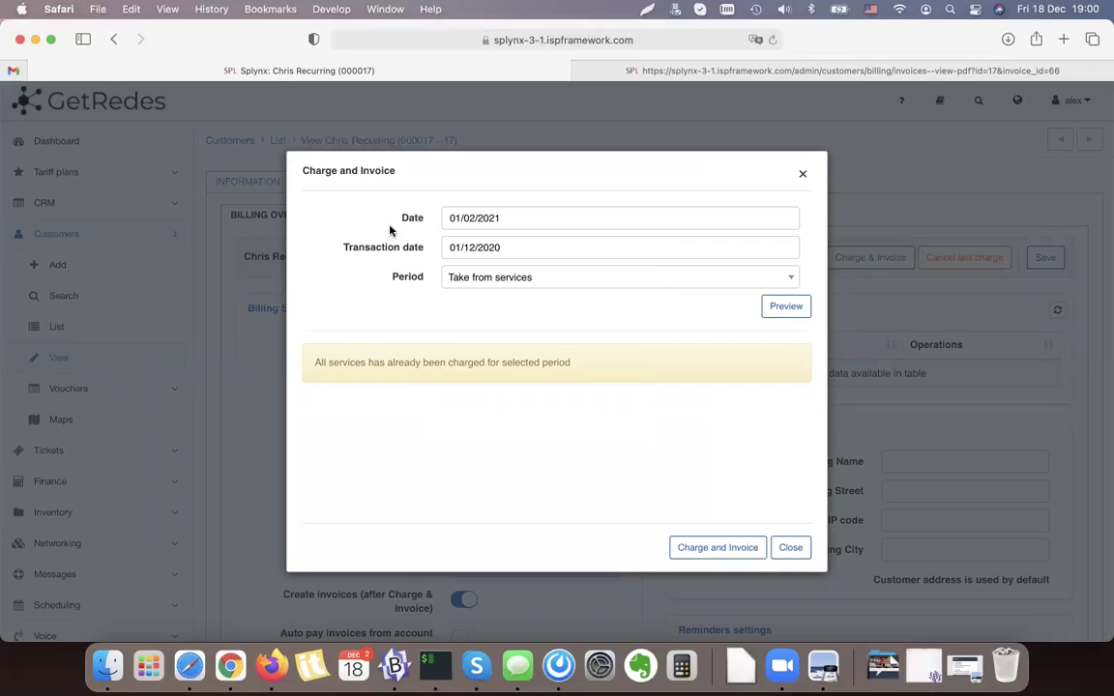
left_click(528, 280)
scroll(518, 397, "down", 3)
left_click(515, 393)
left_click(514, 227)
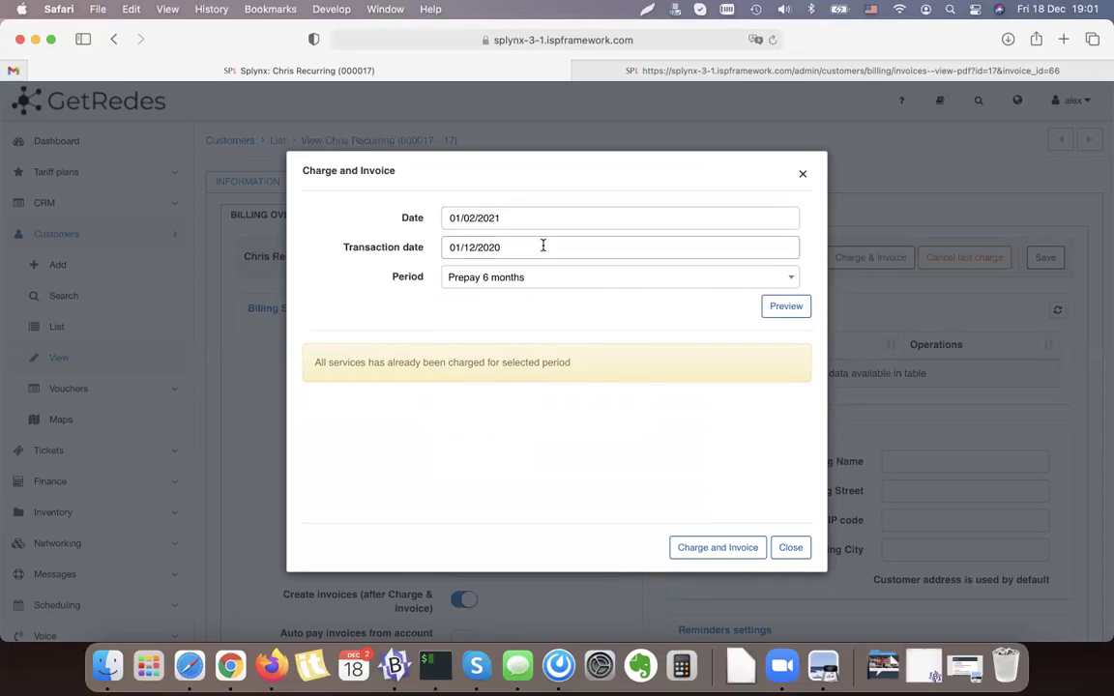
- Set the transaction date of the six-month charge to 18/12/2020
left_click(541, 246)
left_click(564, 372)
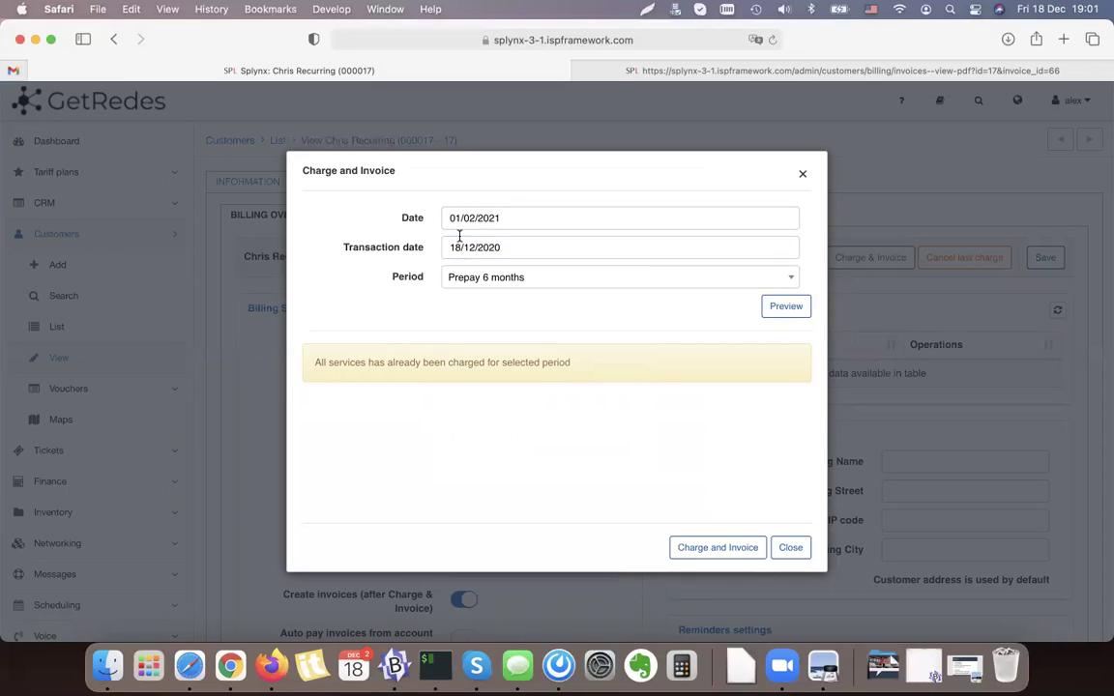
left_click(508, 248)
left_click_drag(508, 247, 440, 250)
left_click(411, 234)
- Preview the six-month prepaid charge and issue its charge and invoice
left_click(520, 217)
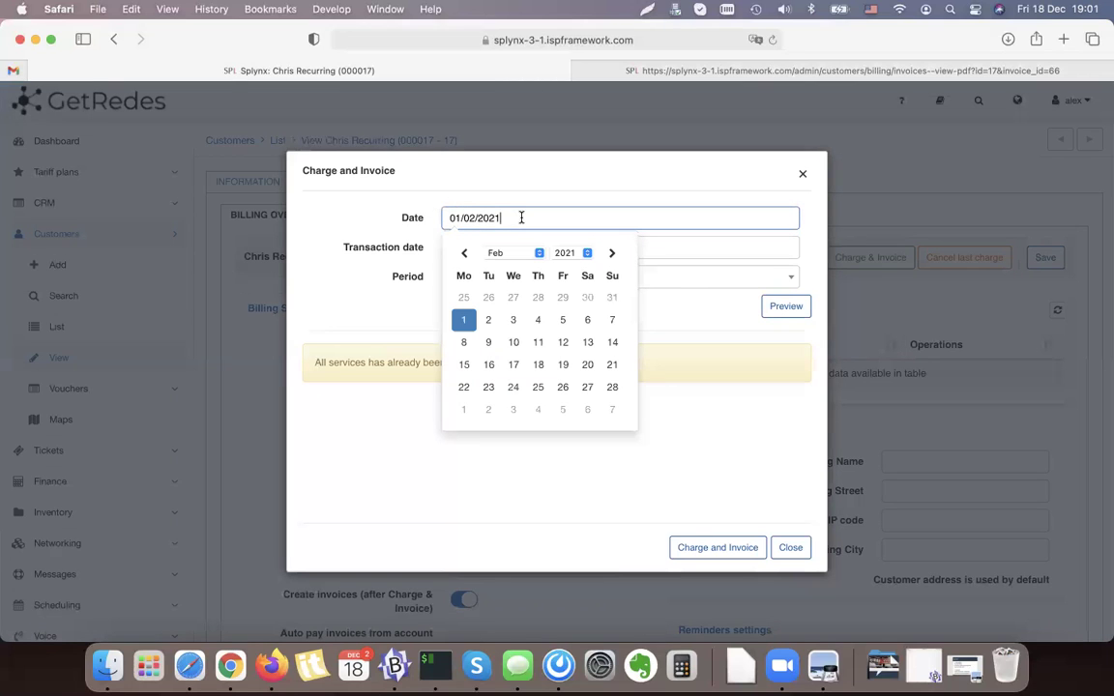
left_click(401, 236)
left_click(788, 307)
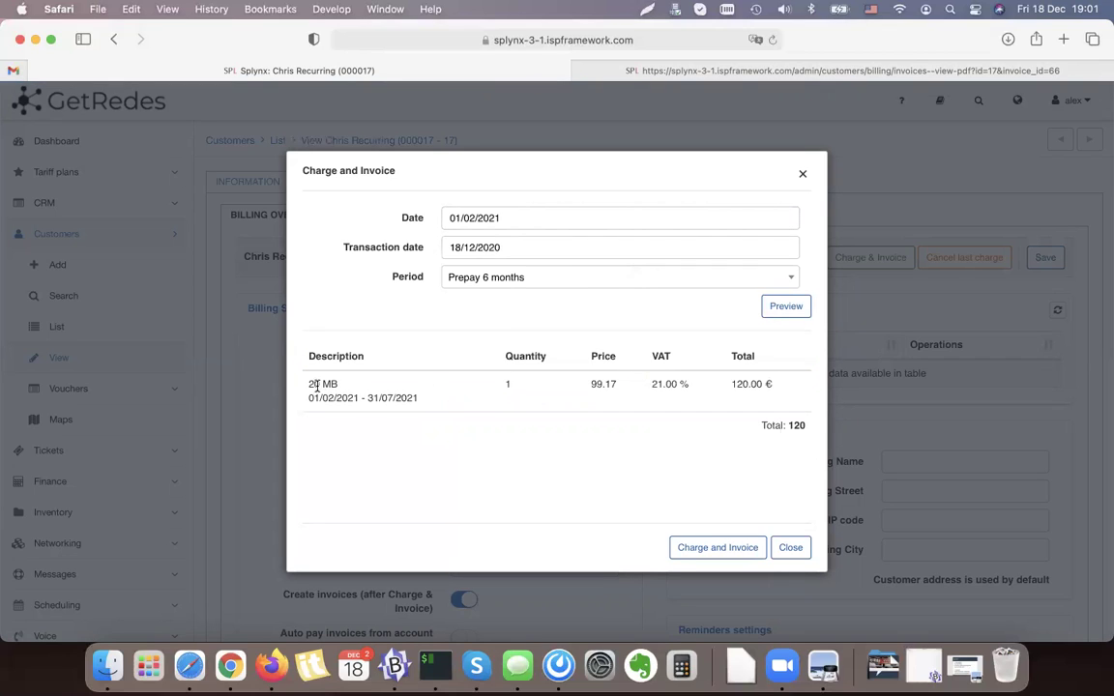
left_click(318, 386)
left_click(721, 547)
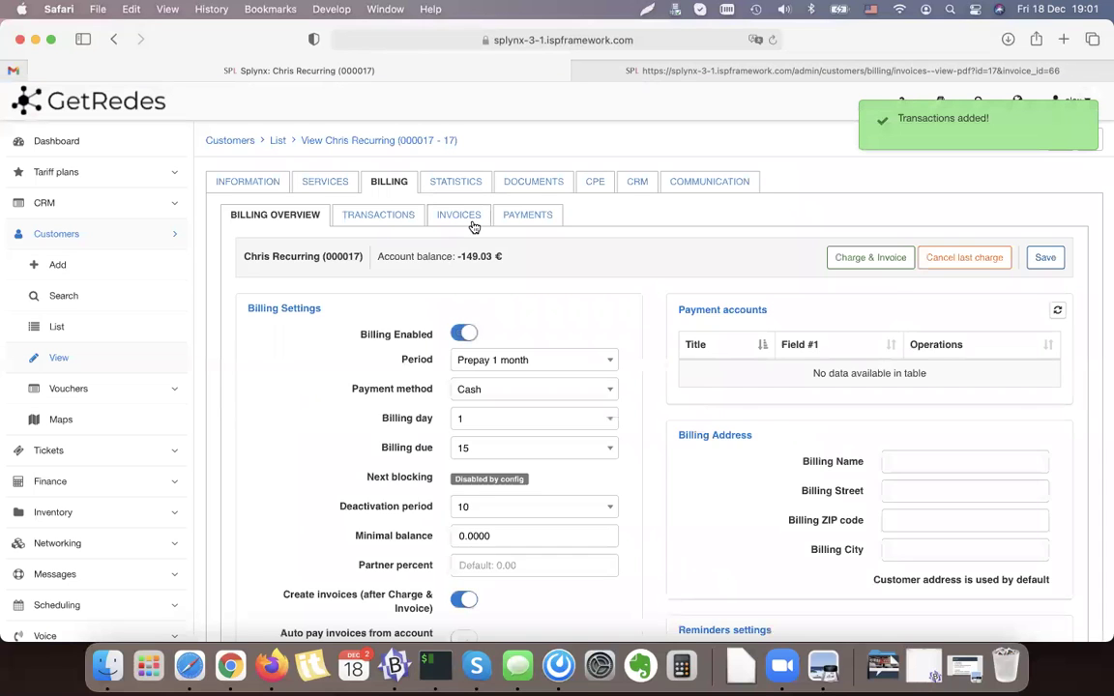
- View the details of the newest invoice in the customer's invoice list, check its service period, and close it
left_click(460, 217)
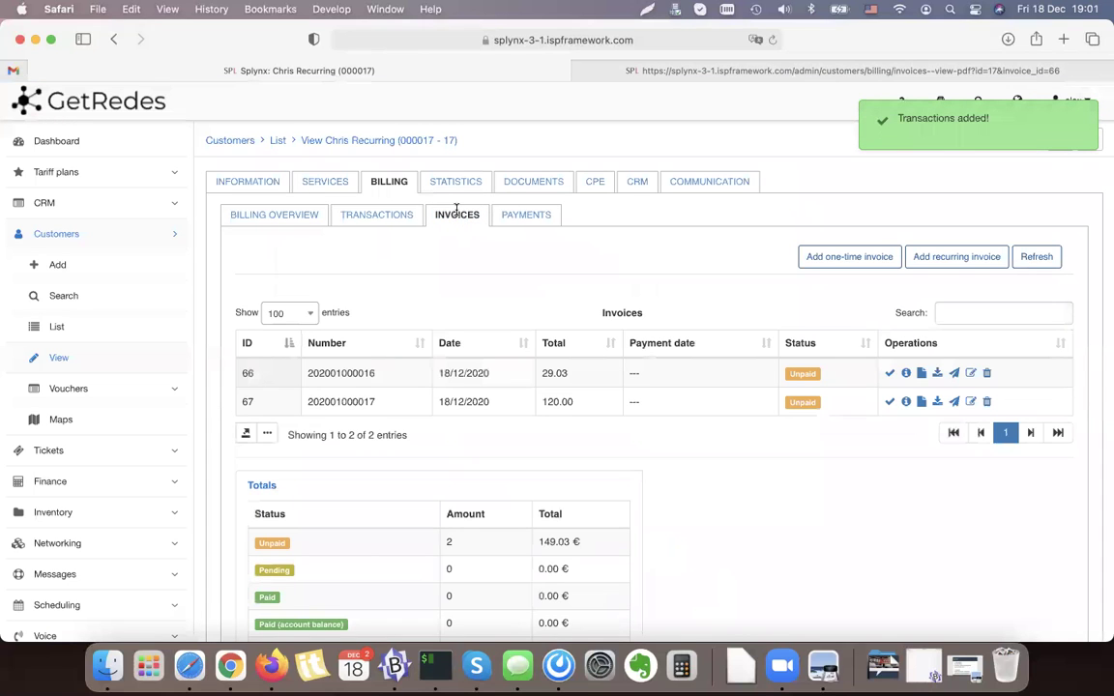
left_click_drag(455, 373, 490, 374)
left_click(906, 401)
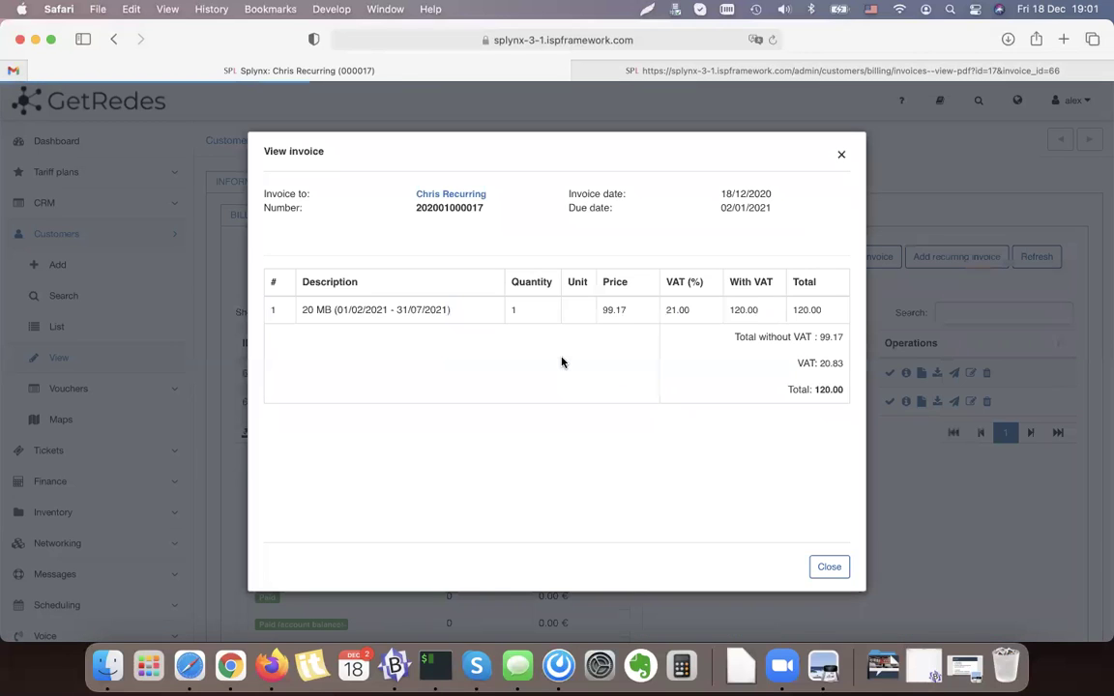
left_click_drag(338, 310, 503, 310)
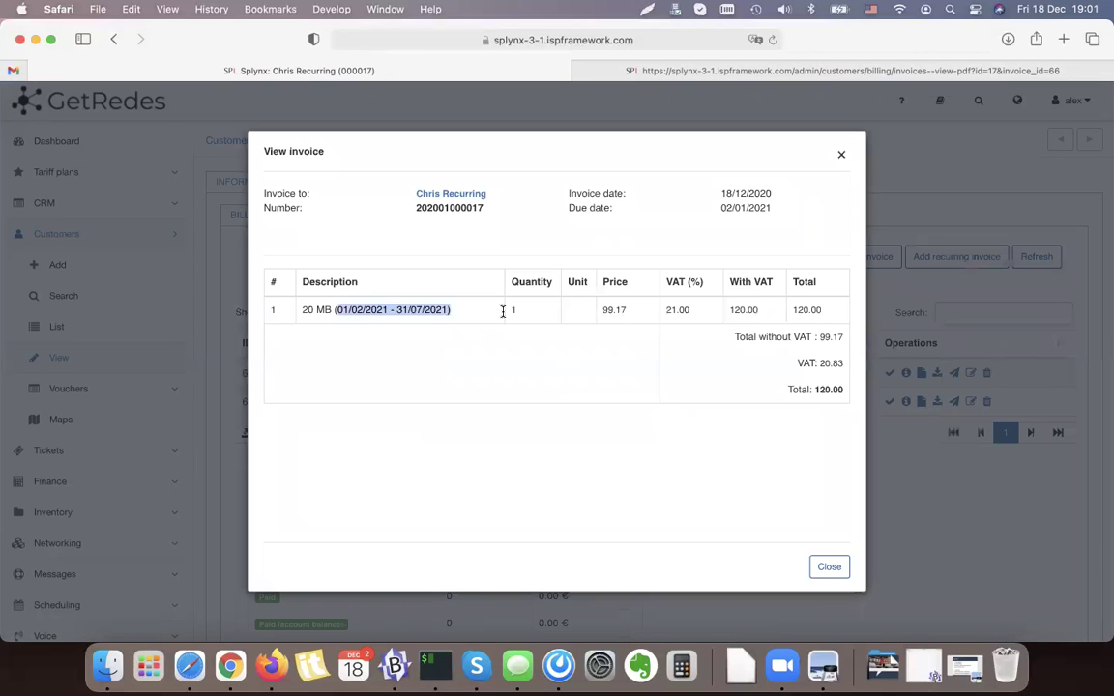
left_click(831, 568)
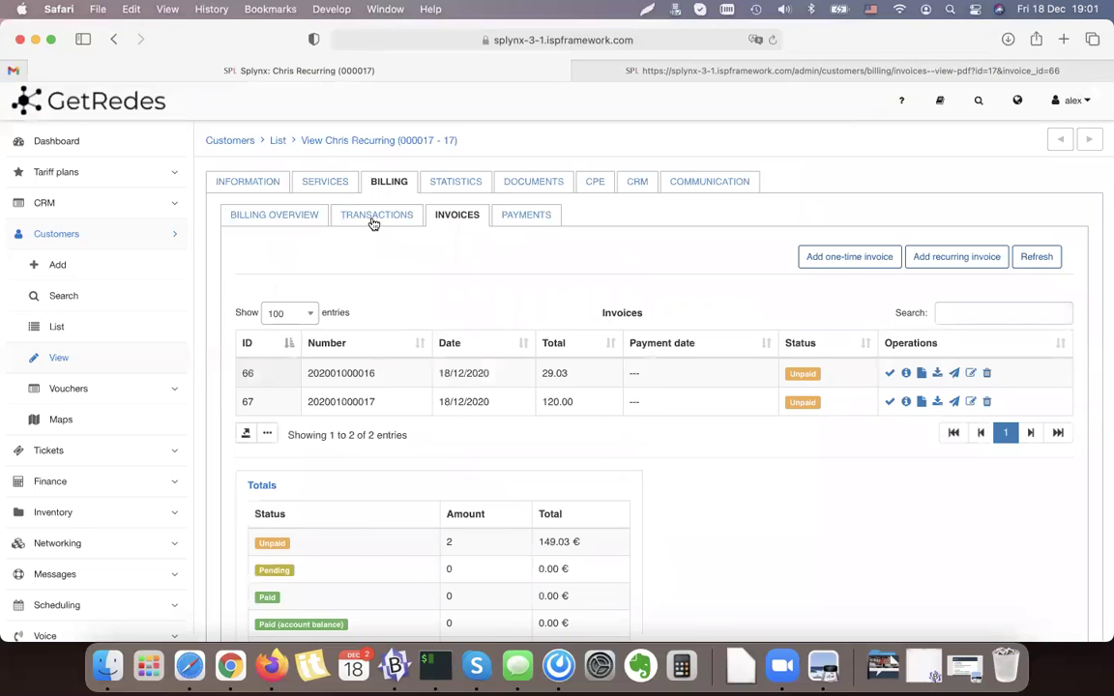
- Open the customer's internet service for editing, check its description and dates, and close it without saving
left_click(313, 183)
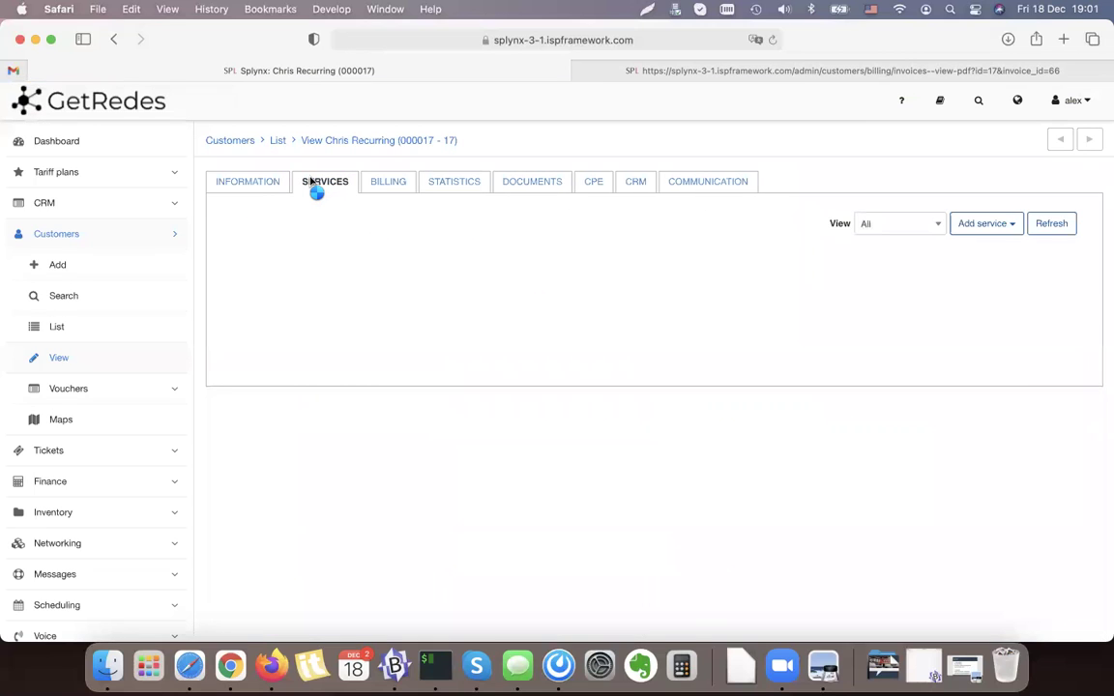
left_click(938, 353)
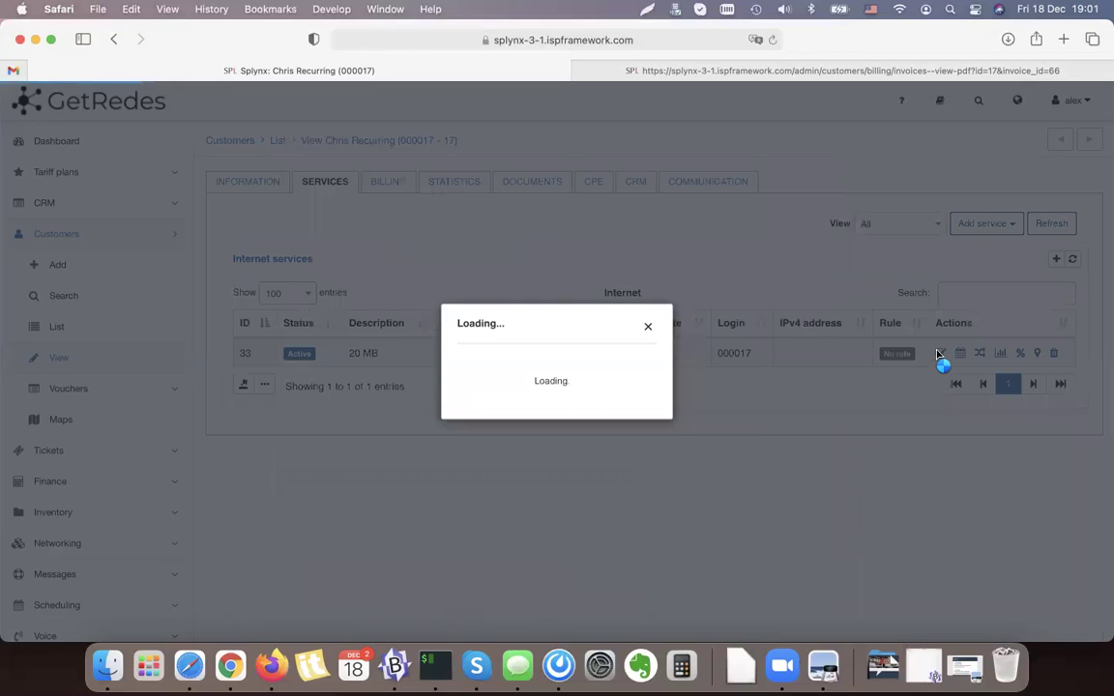
left_click_drag(438, 214, 532, 211)
left_click(674, 355)
left_click(772, 568)
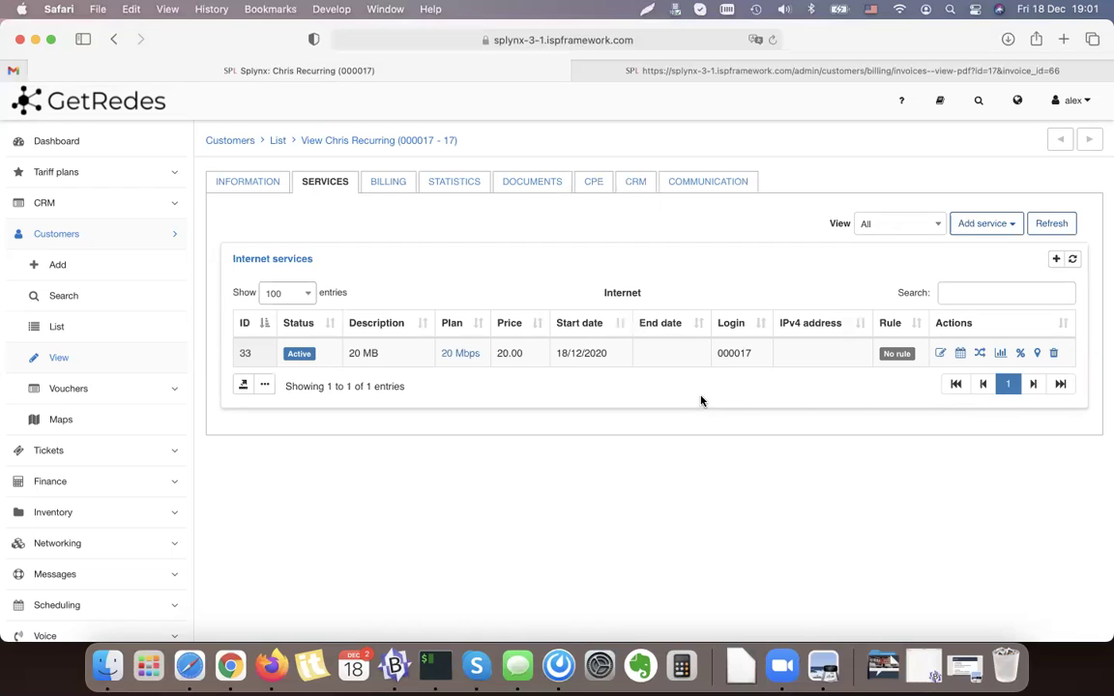
- Look over the customer's billing and general information, scan the full customer list, and return to the customer's record
left_click(389, 190)
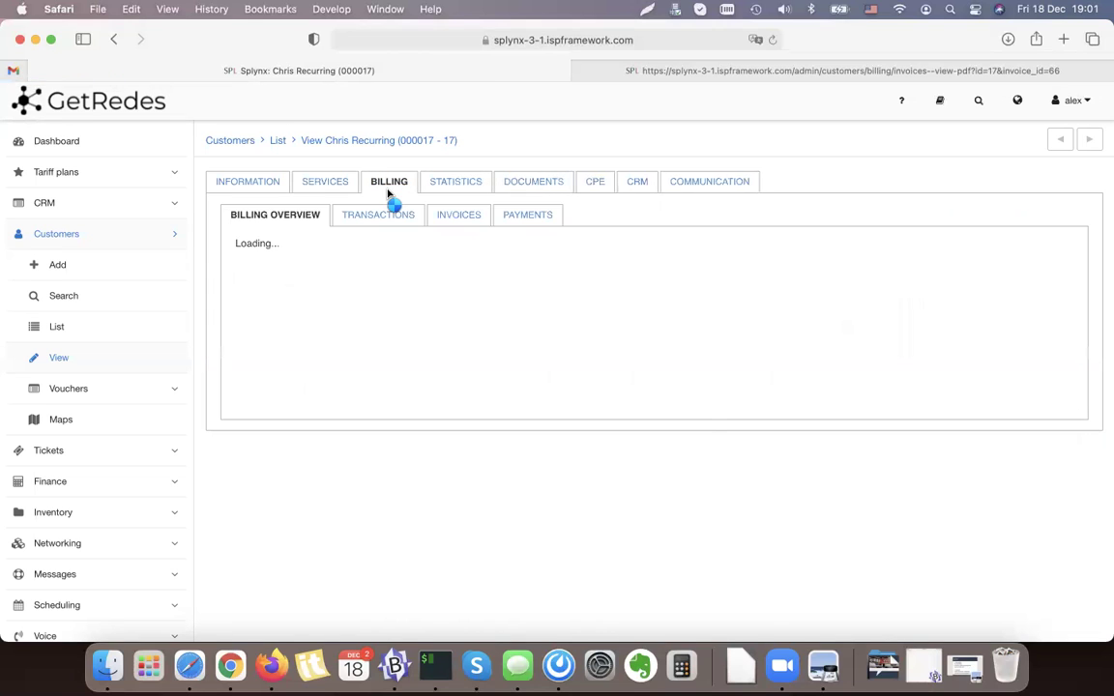
left_click(266, 184)
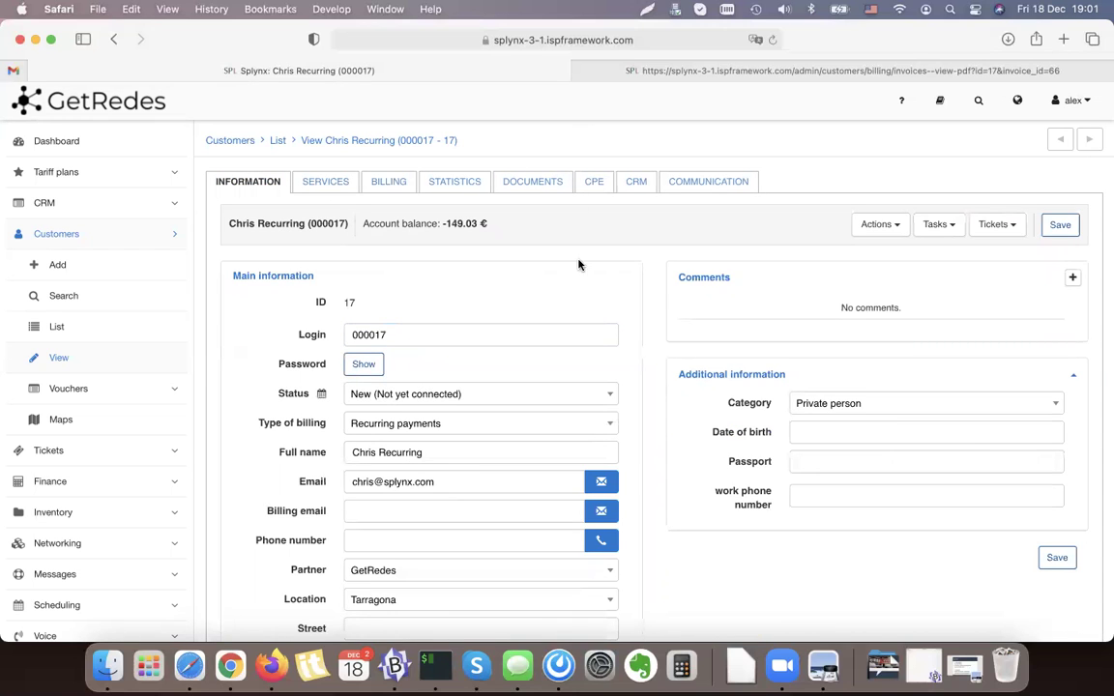
left_click(87, 325)
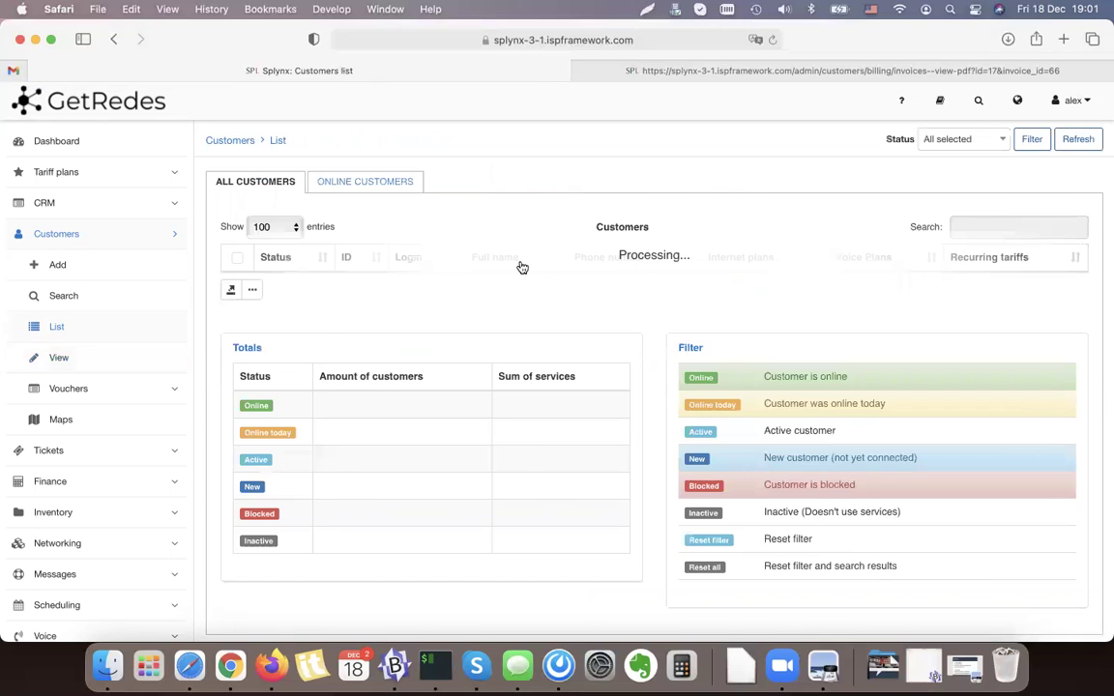
scroll(522, 266, "down", 5)
scroll(522, 266, "up", 5)
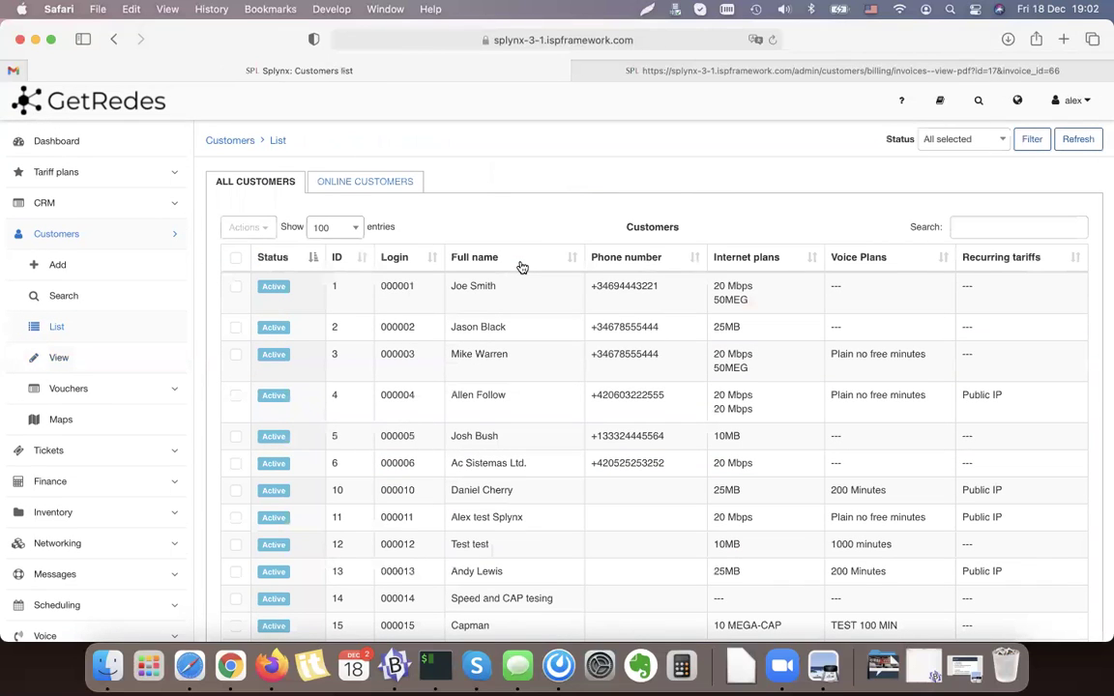
left_click(114, 38)
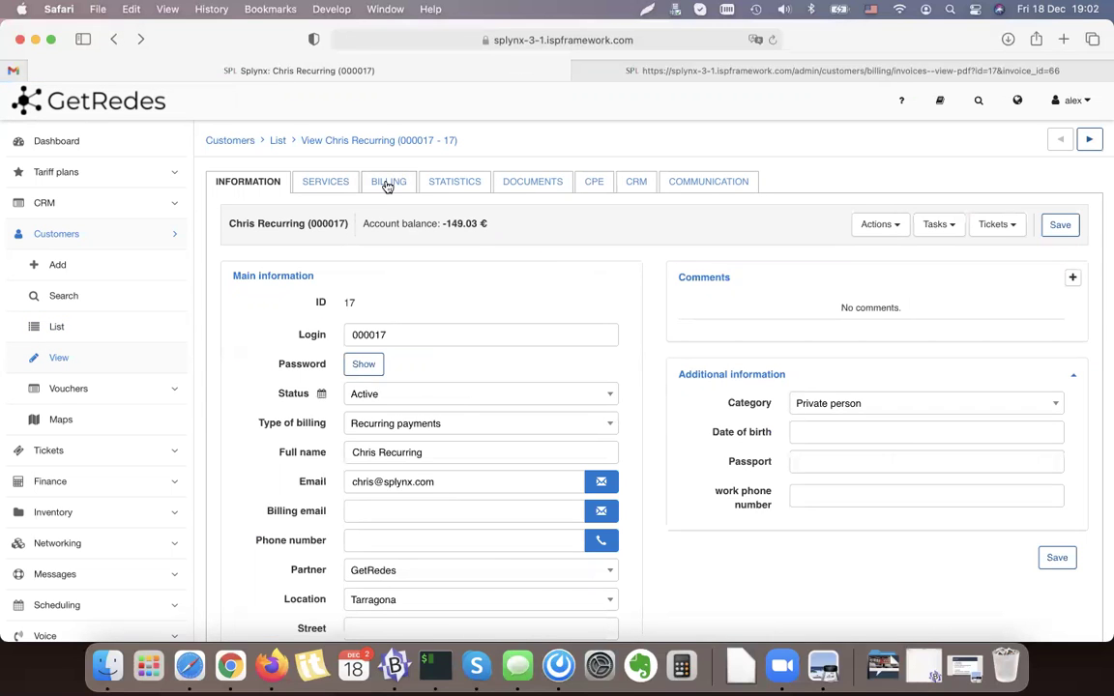
- Delete both of the customer's invoices together with their transactions, starting with the 120.00 € one
left_click(387, 185)
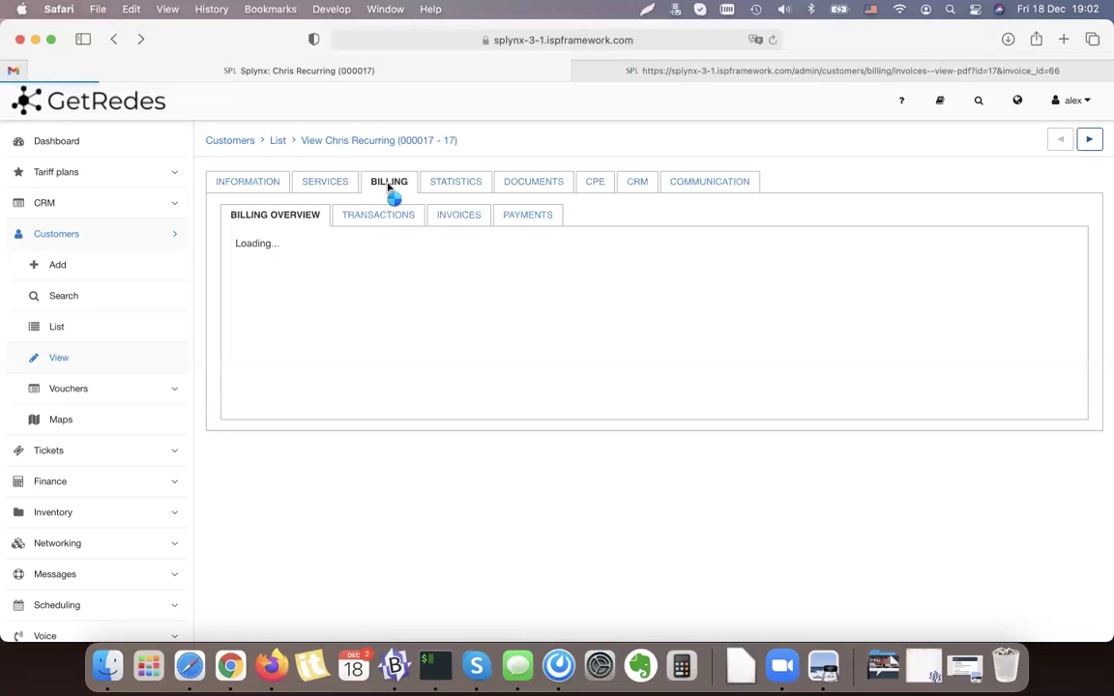
left_click(480, 221)
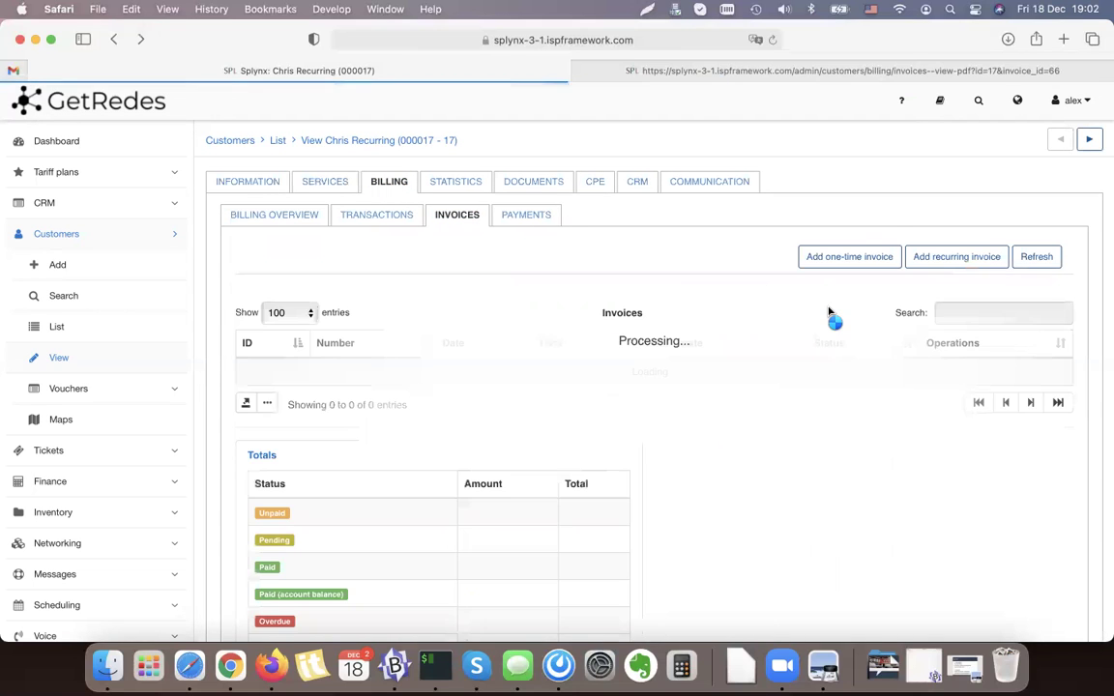
left_click(988, 403)
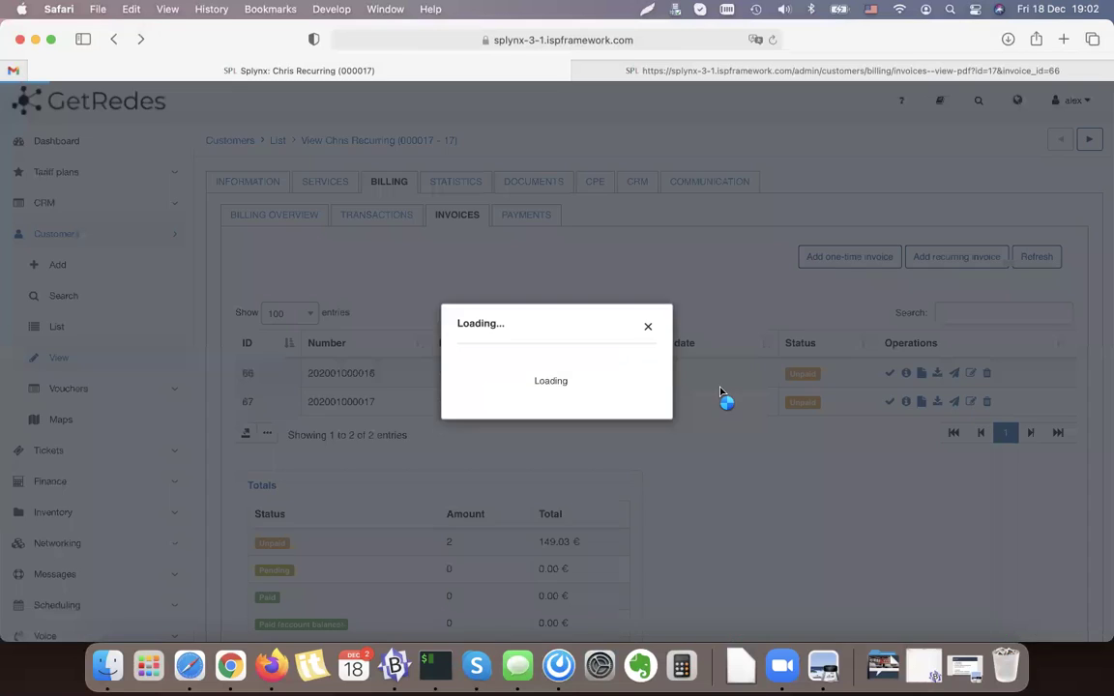
left_click_drag(411, 357, 492, 361)
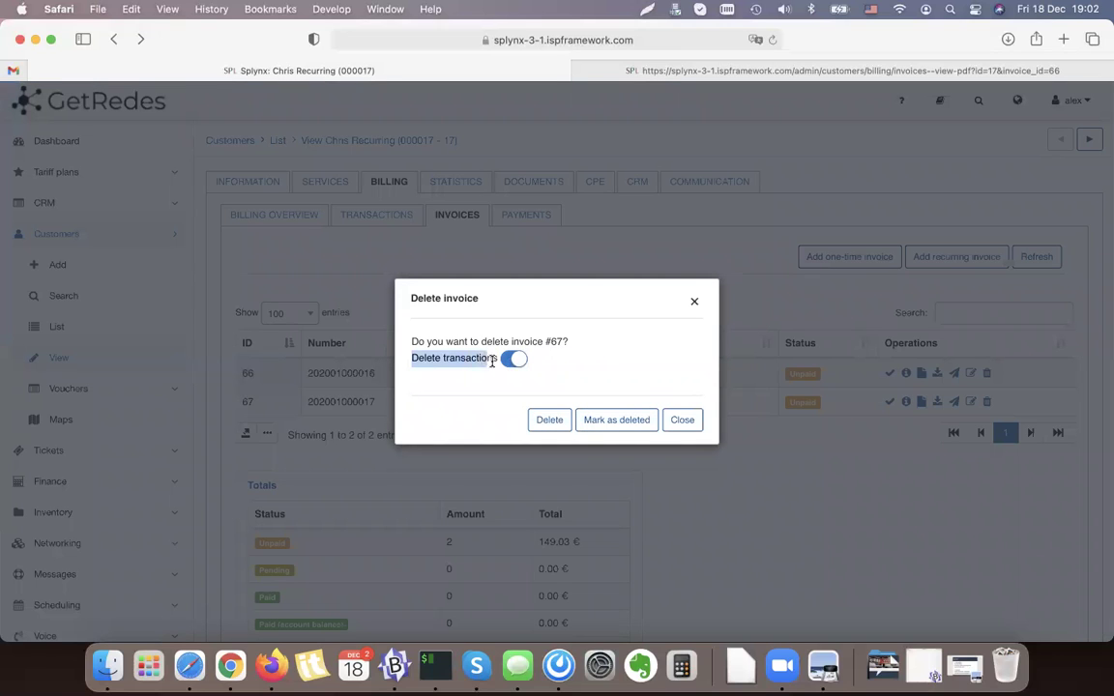
left_click(496, 367)
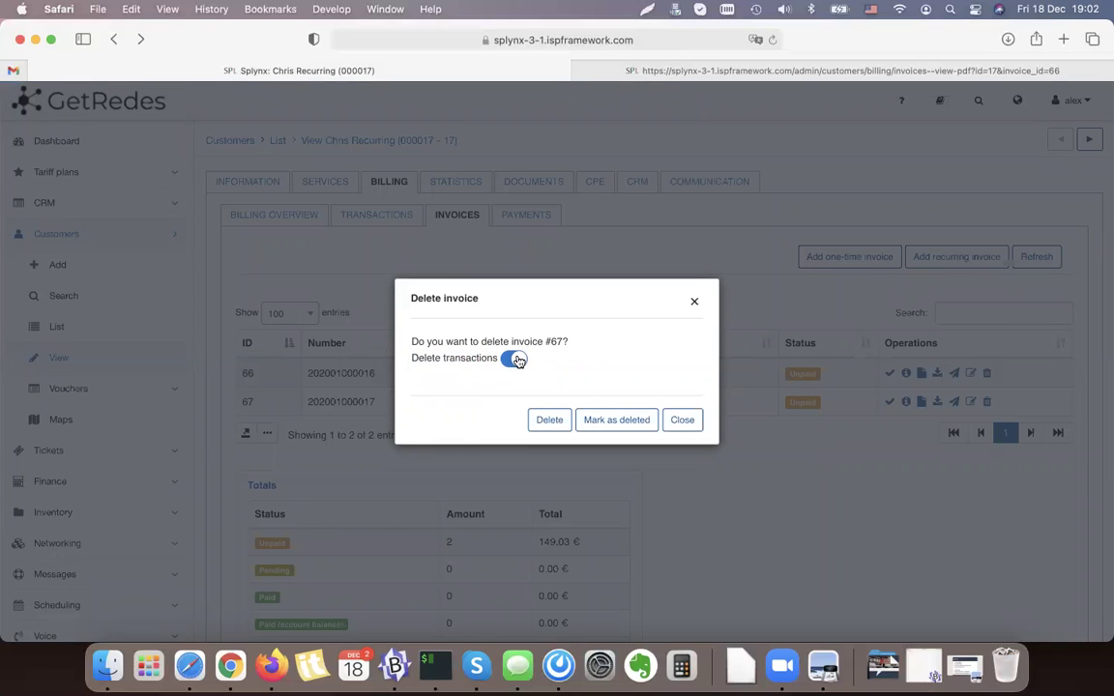
left_click(559, 422)
left_click(538, 419)
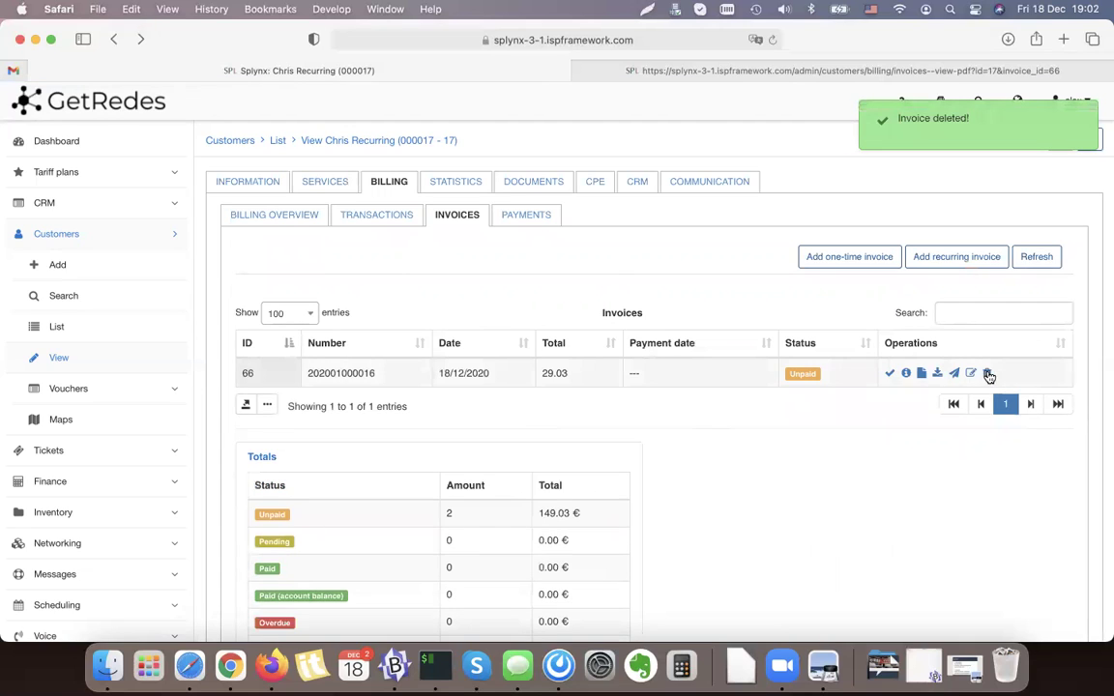
left_click(988, 376)
left_click(547, 418)
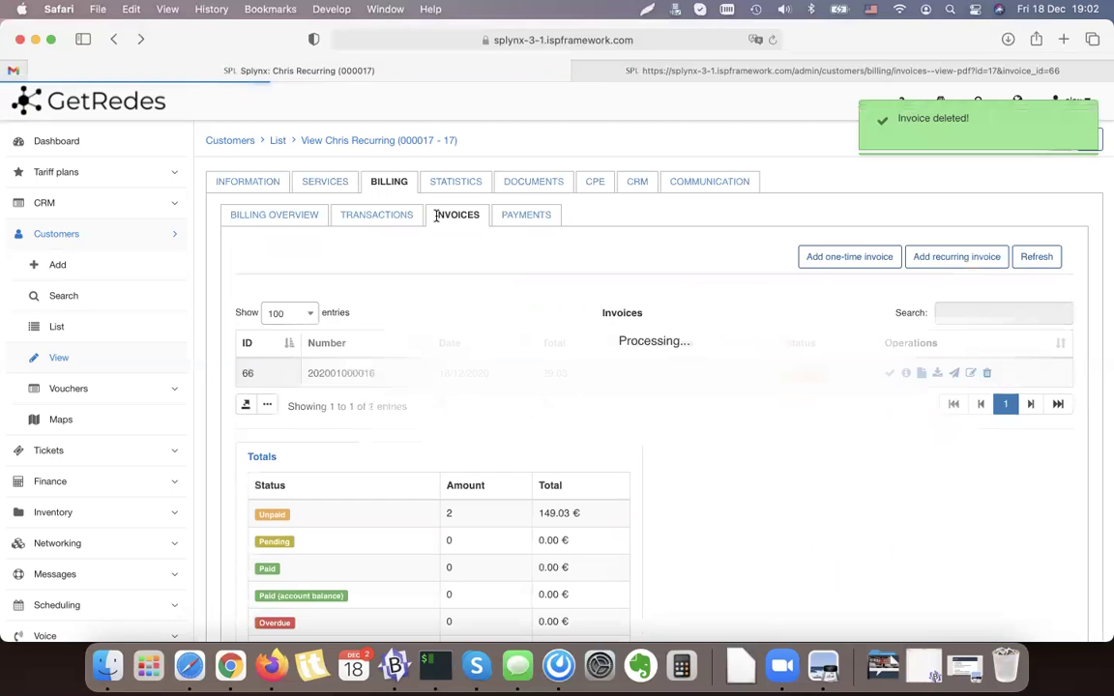
- Check the 20 MB service's settings, close them unchanged, and view the finance History & Preview page
left_click(337, 183)
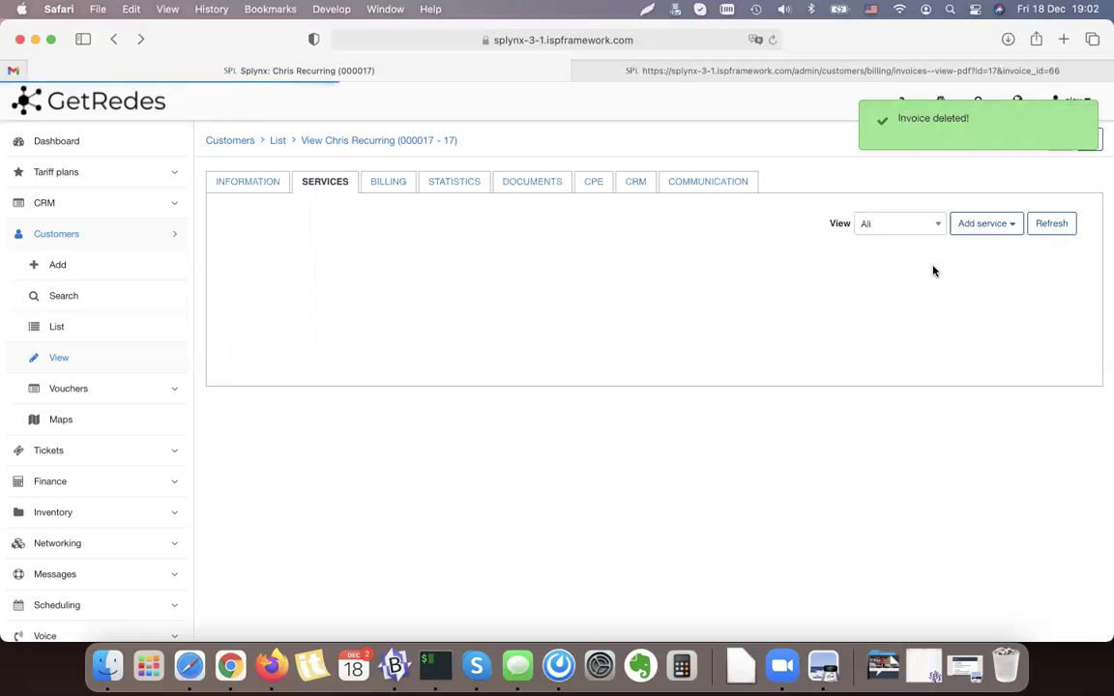
left_click(832, 325)
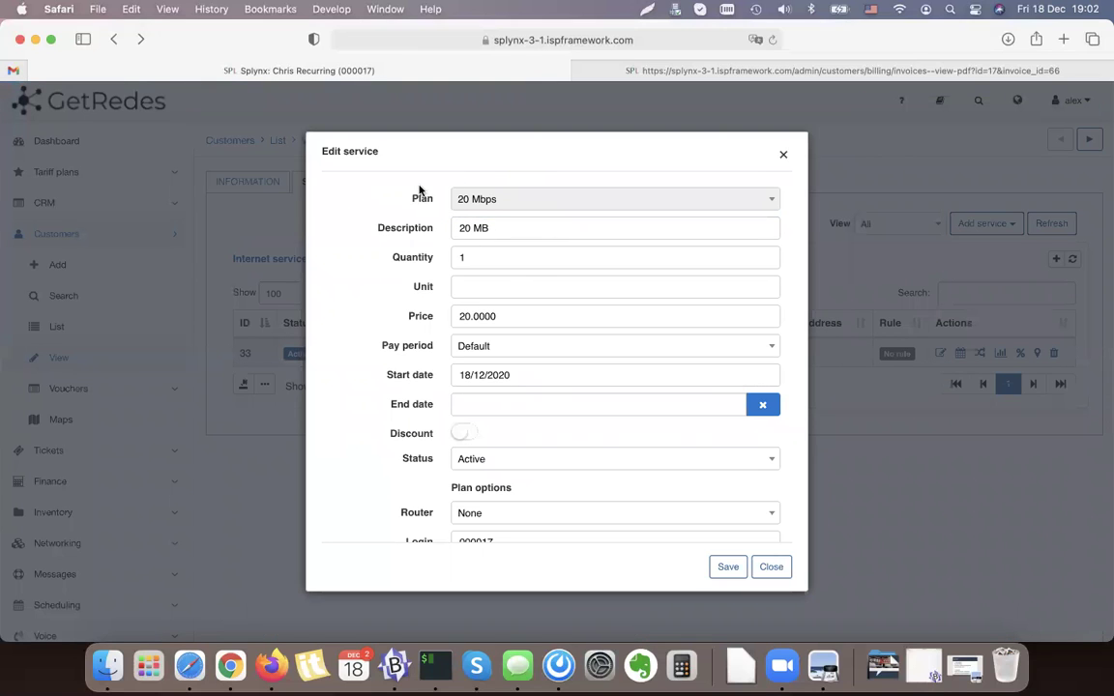
left_click(771, 568)
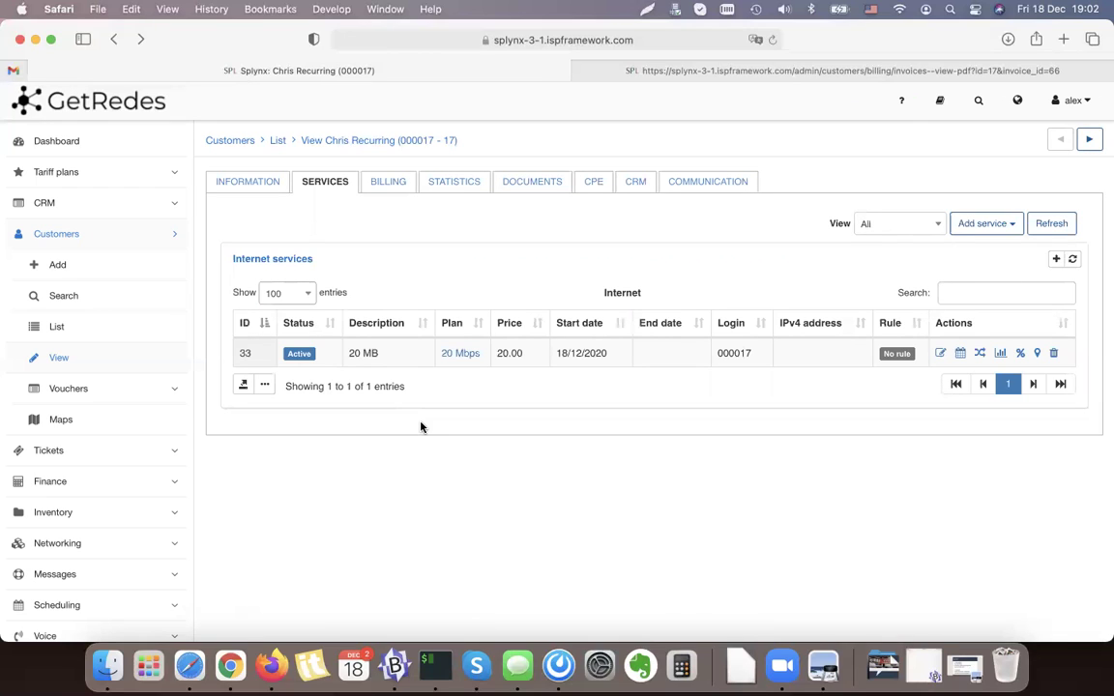
left_click(160, 482)
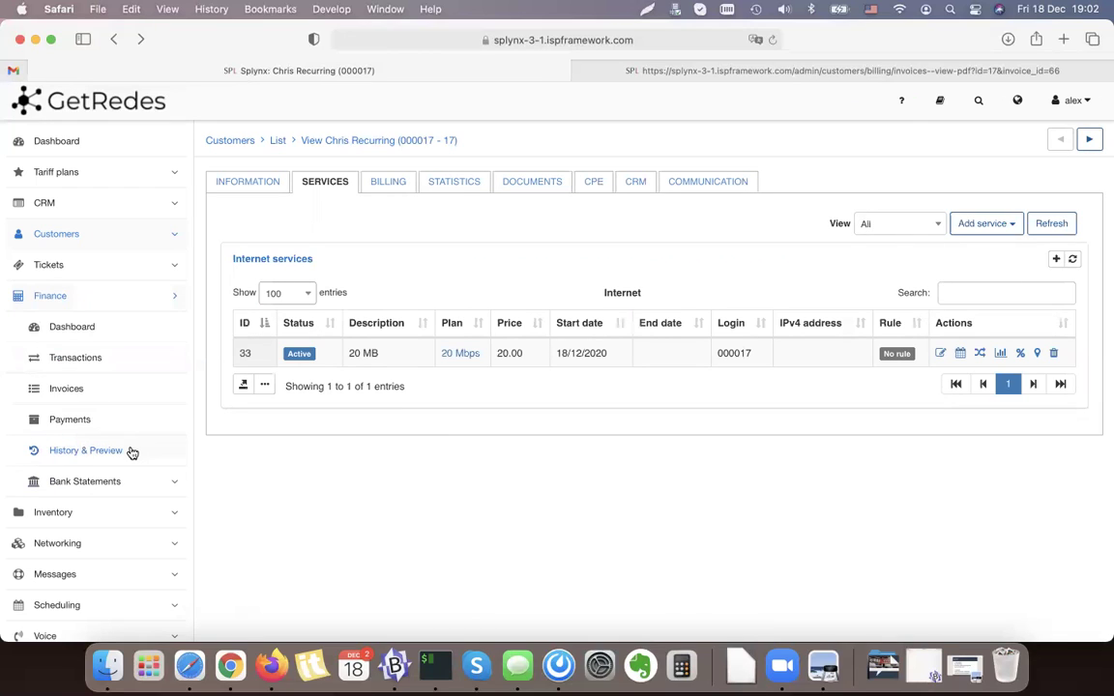
left_click(133, 452)
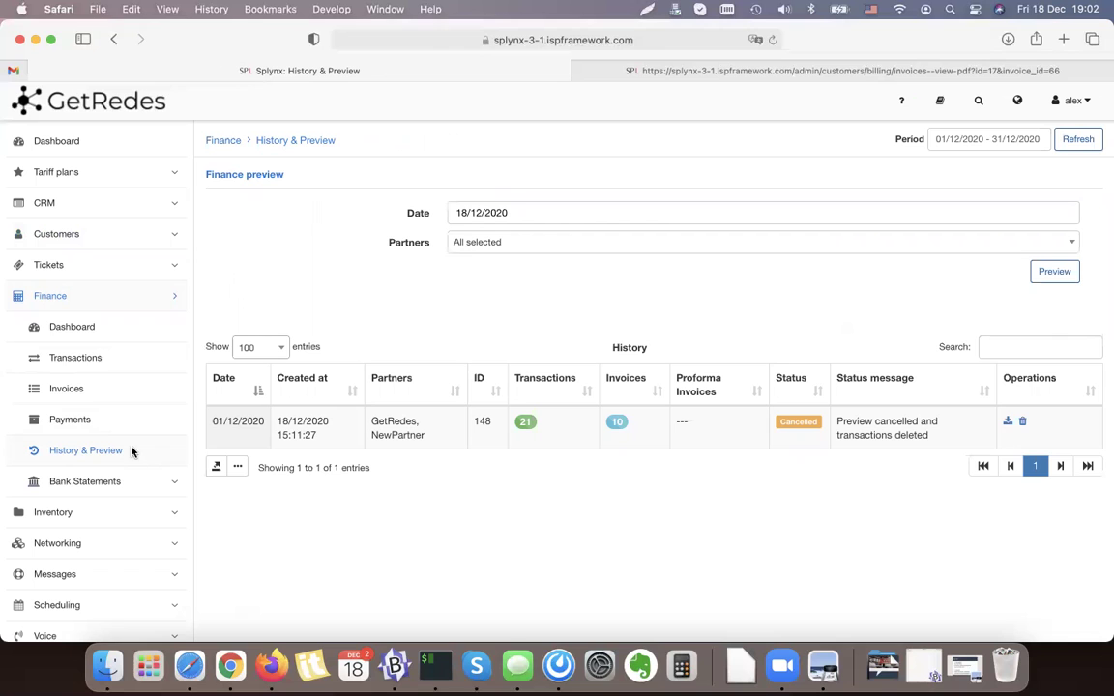
- Open the billing overview of the first customer in the customer list and inspect the Billing day setting
left_click(89, 236)
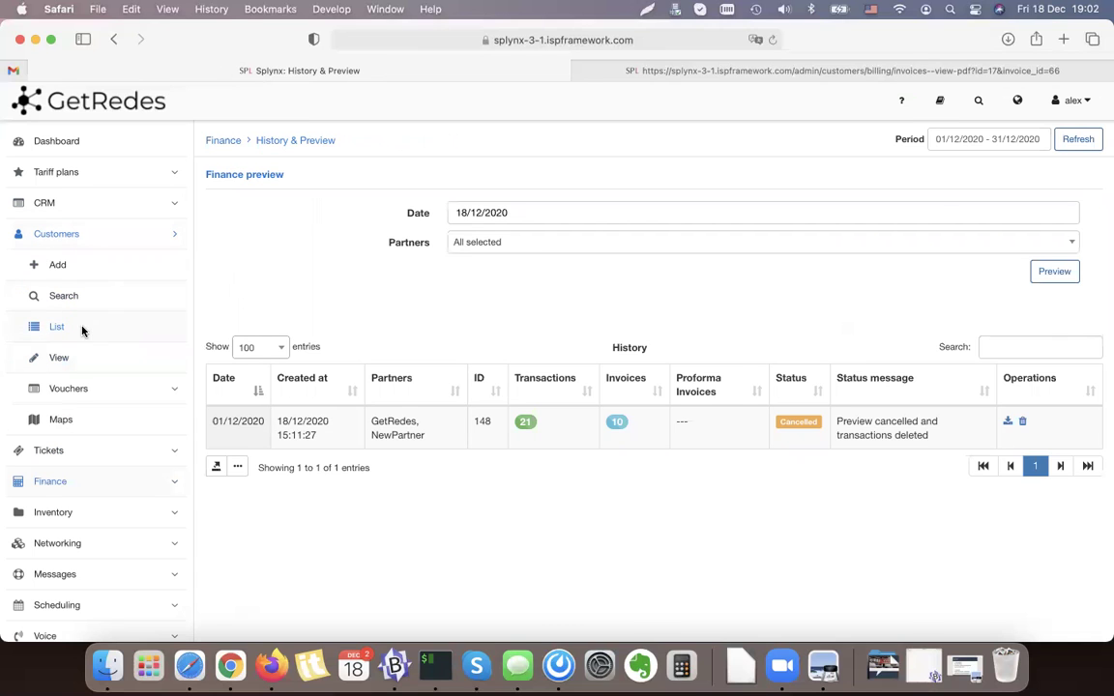
left_click(82, 329)
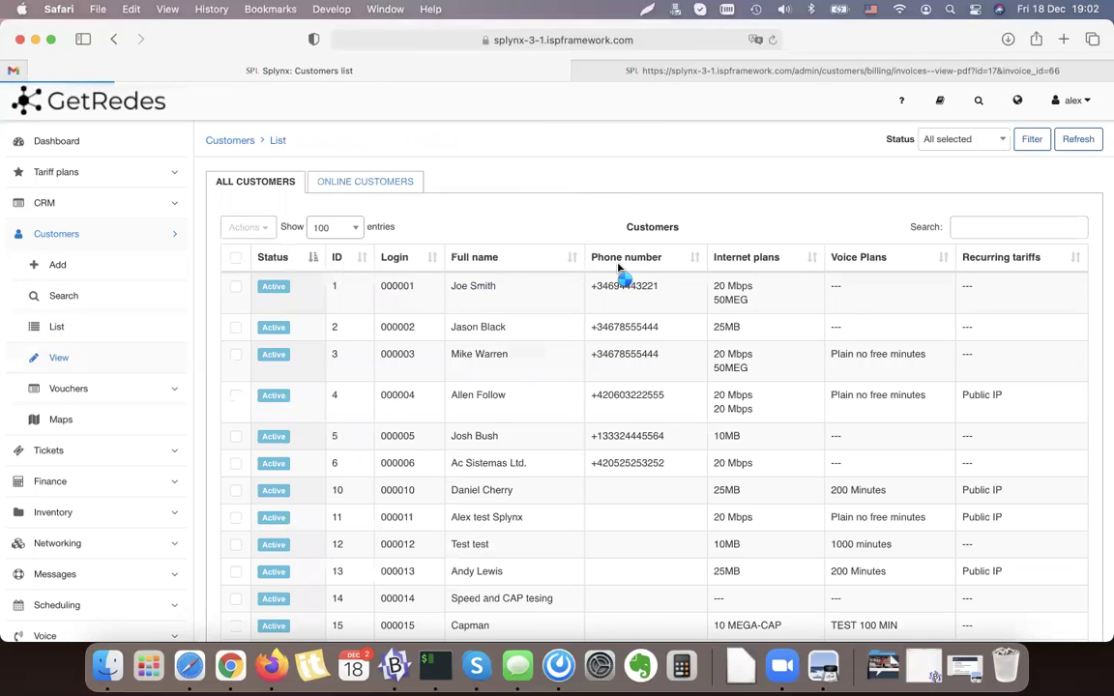
left_click(392, 179)
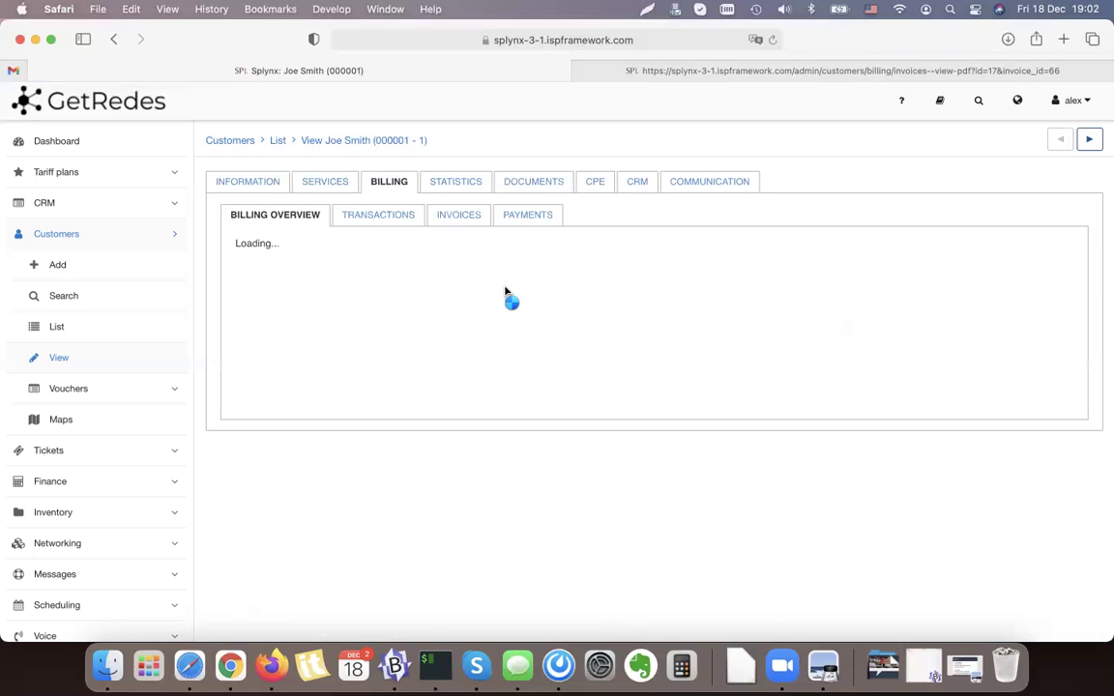
triple_click(396, 418)
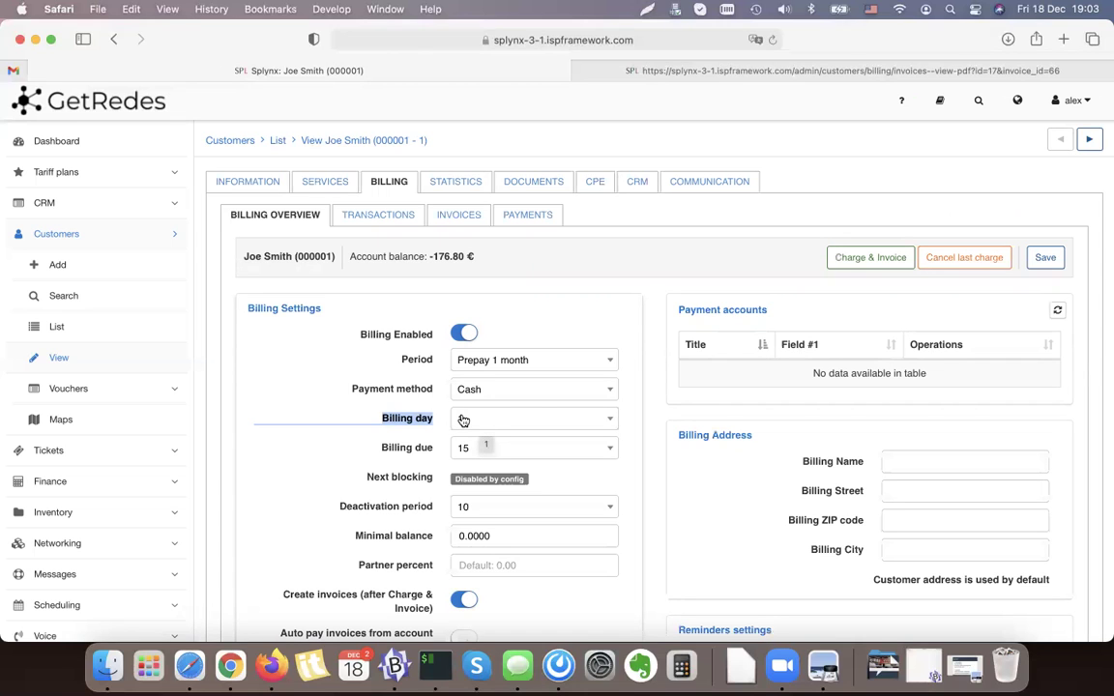
left_click(610, 420)
left_click(541, 419)
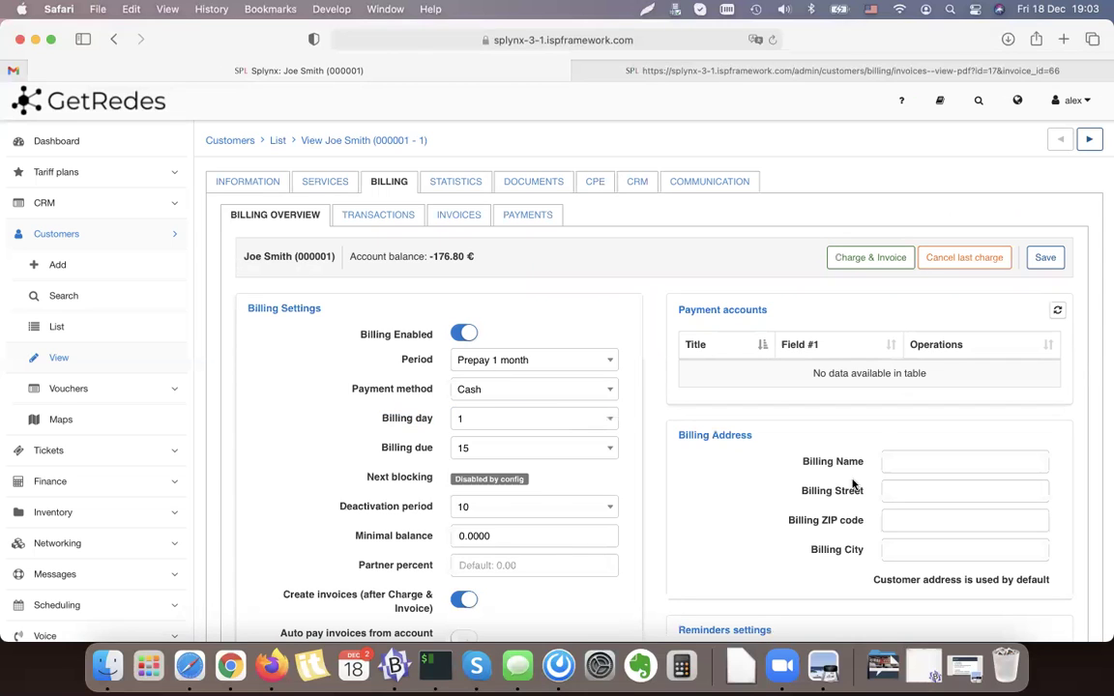
- Show the billing settings calendar and examine the billing, billing due and deactivation dates for December 2020
scroll(704, 430, "down", 7)
left_click(615, 358)
scroll(489, 319, "down", 2)
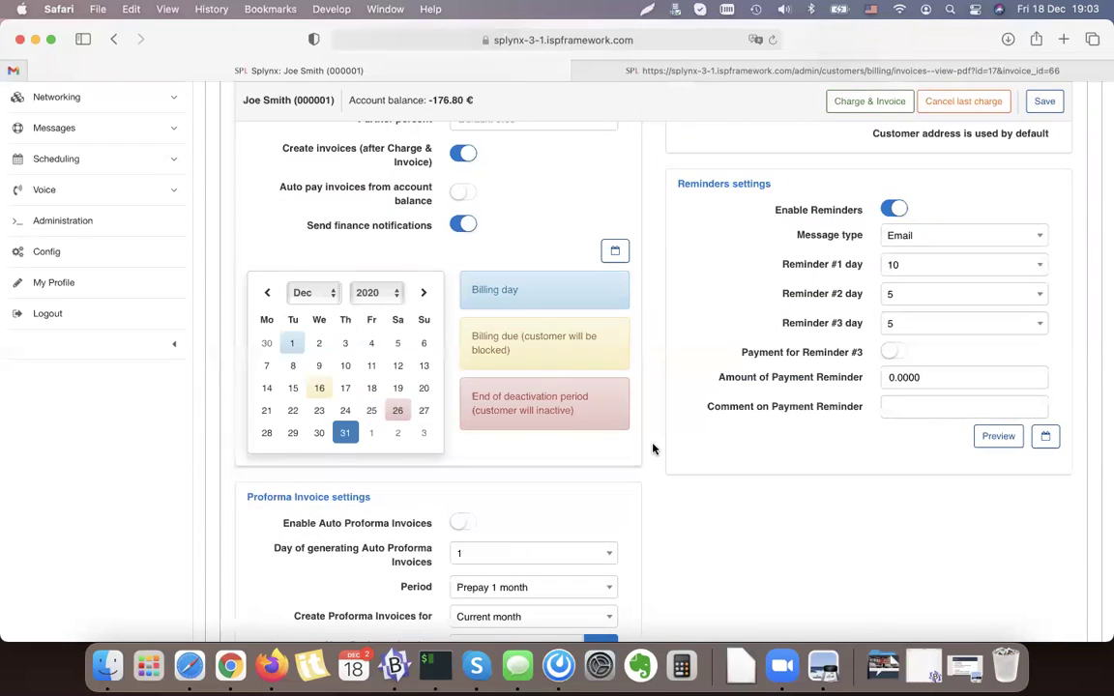
- Set the billing day to 6 and check the billing calendar for December 2020 and January 2021
scroll(653, 448, "up", 8)
left_click(488, 392)
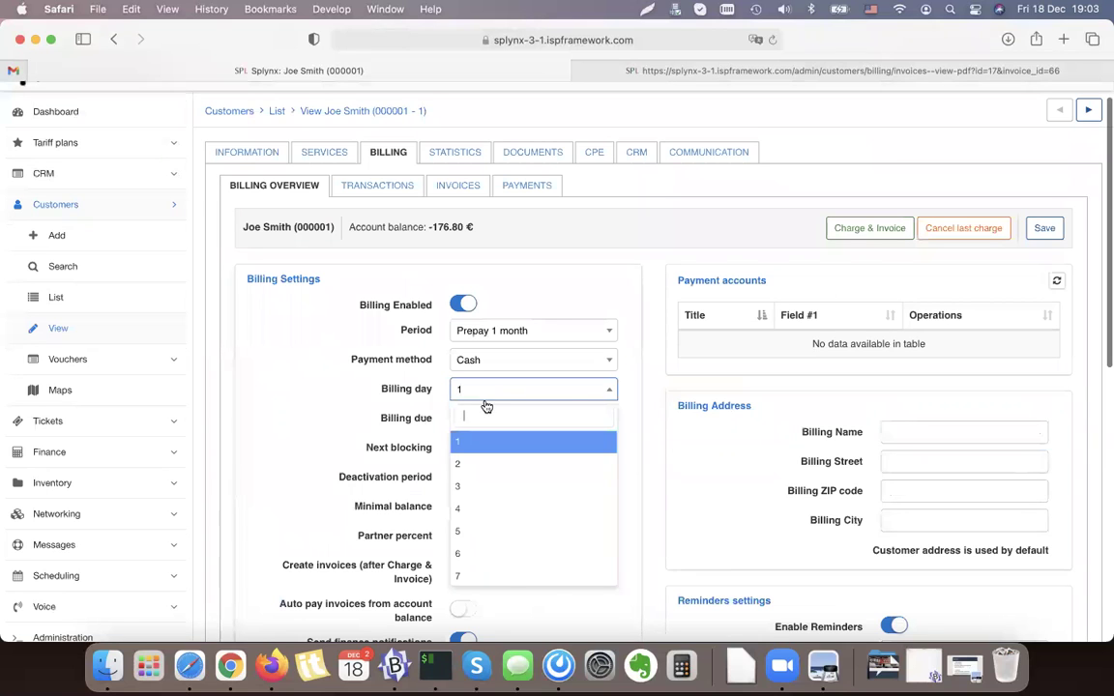
left_click(491, 558)
scroll(661, 405, "down", 7)
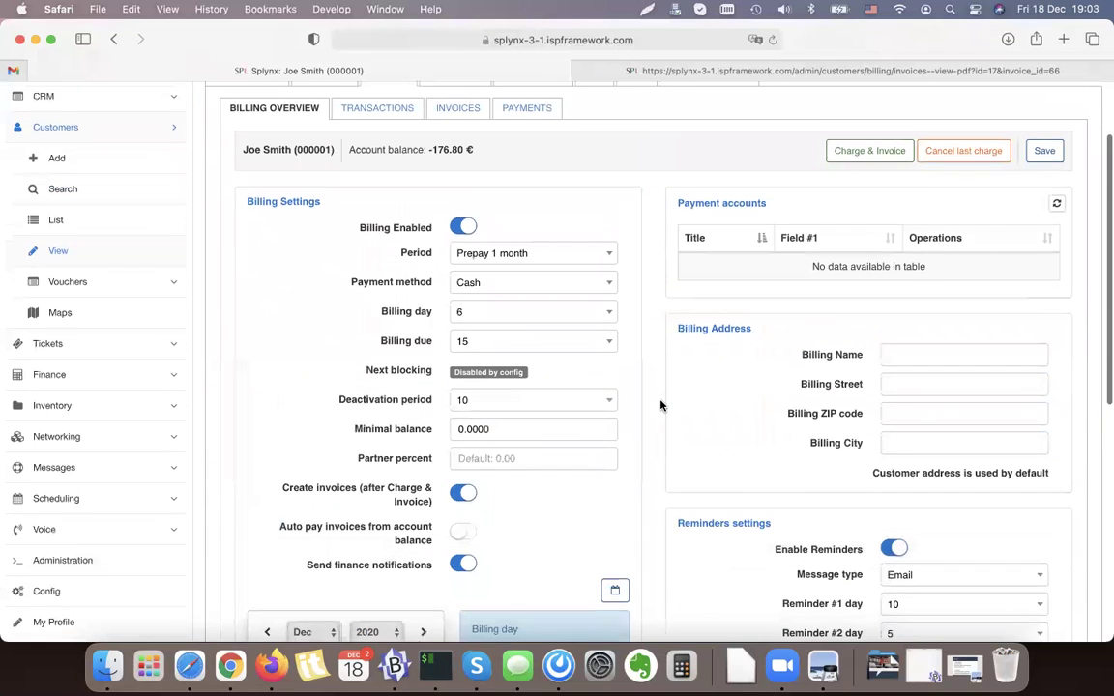
left_click(421, 418)
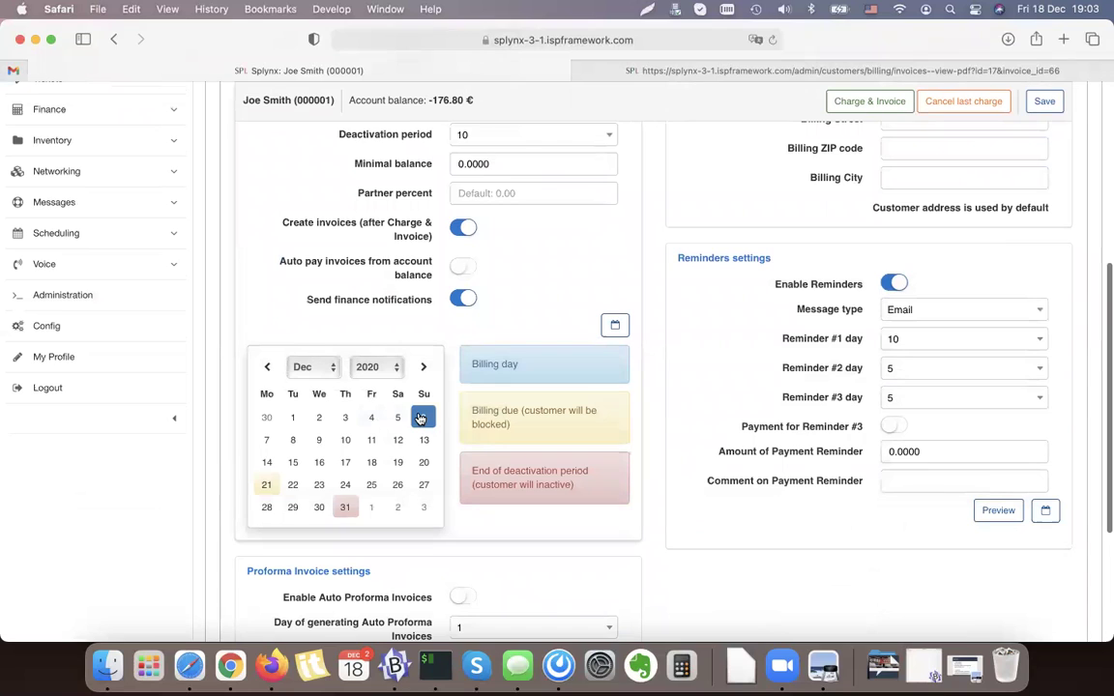
left_click(423, 367)
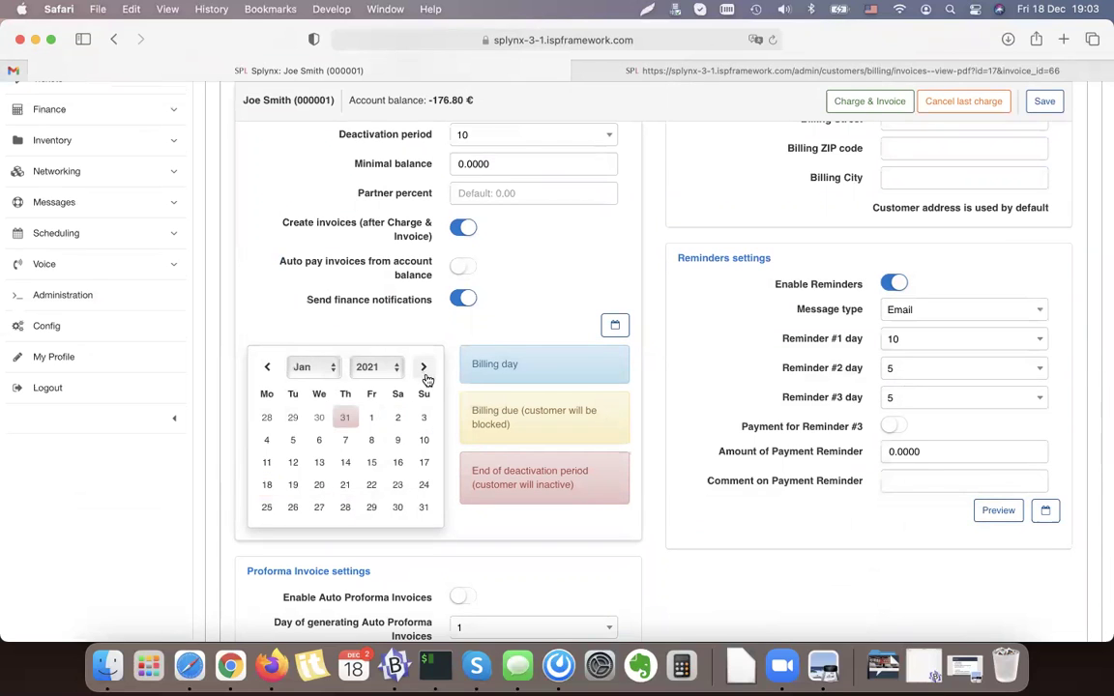
left_click(292, 443)
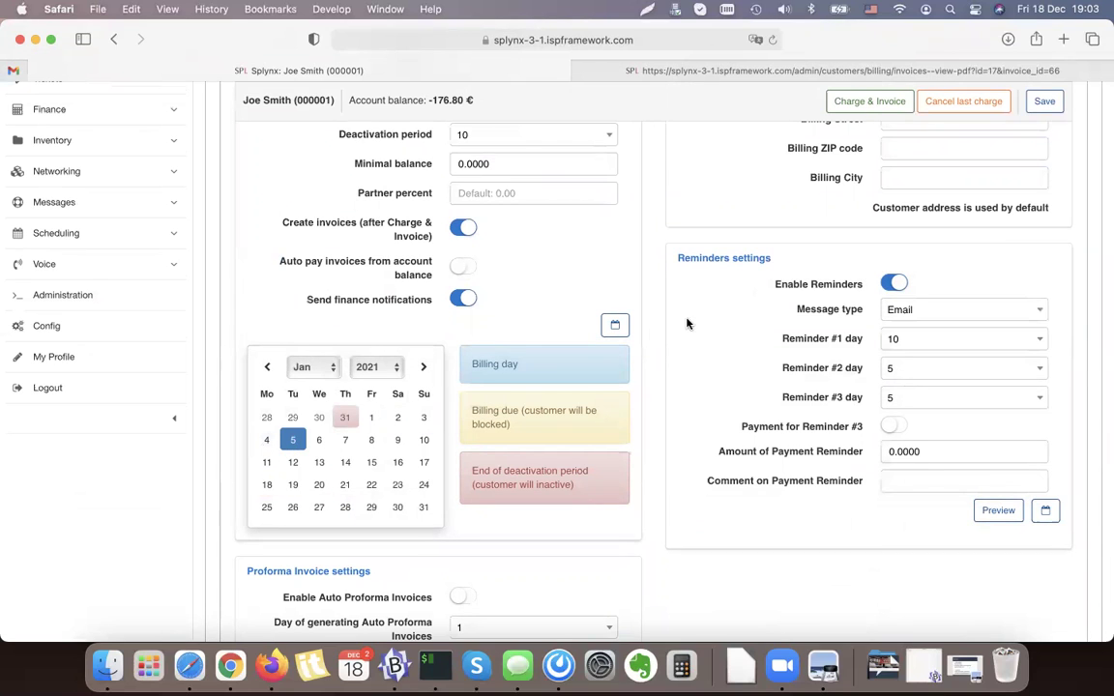
- Set the customer's billing day back to 1
scroll(650, 333, "up", 8)
left_click(485, 420)
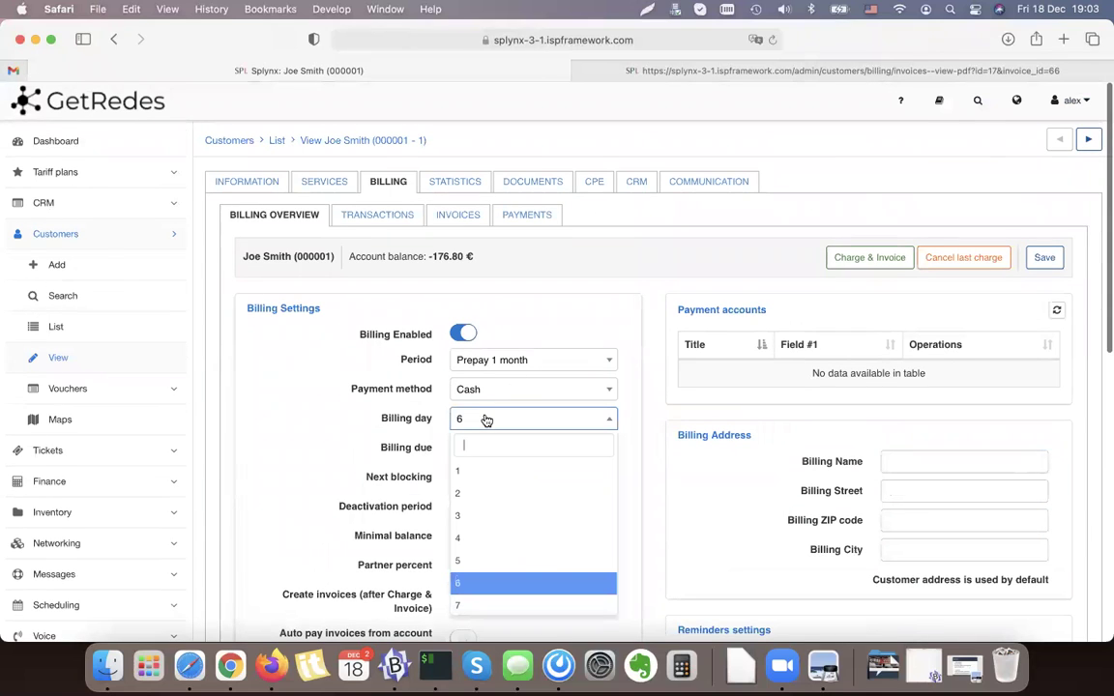
left_click(463, 472)
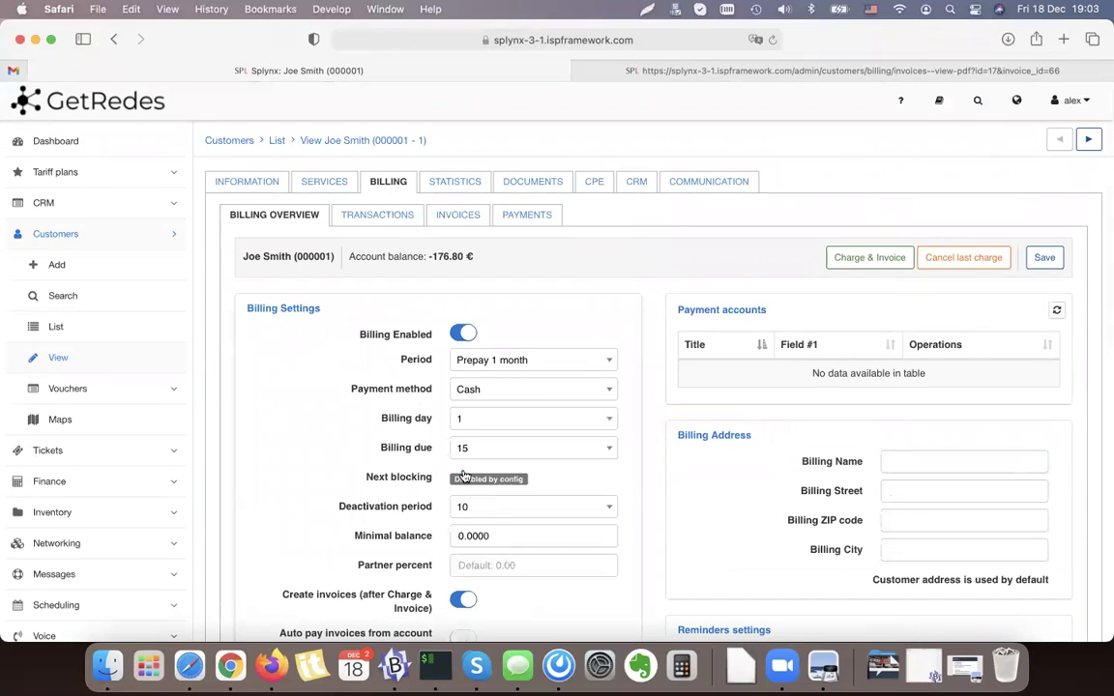
- Point out the Billing day setting and return to the finance History & Preview page
triple_click(428, 414)
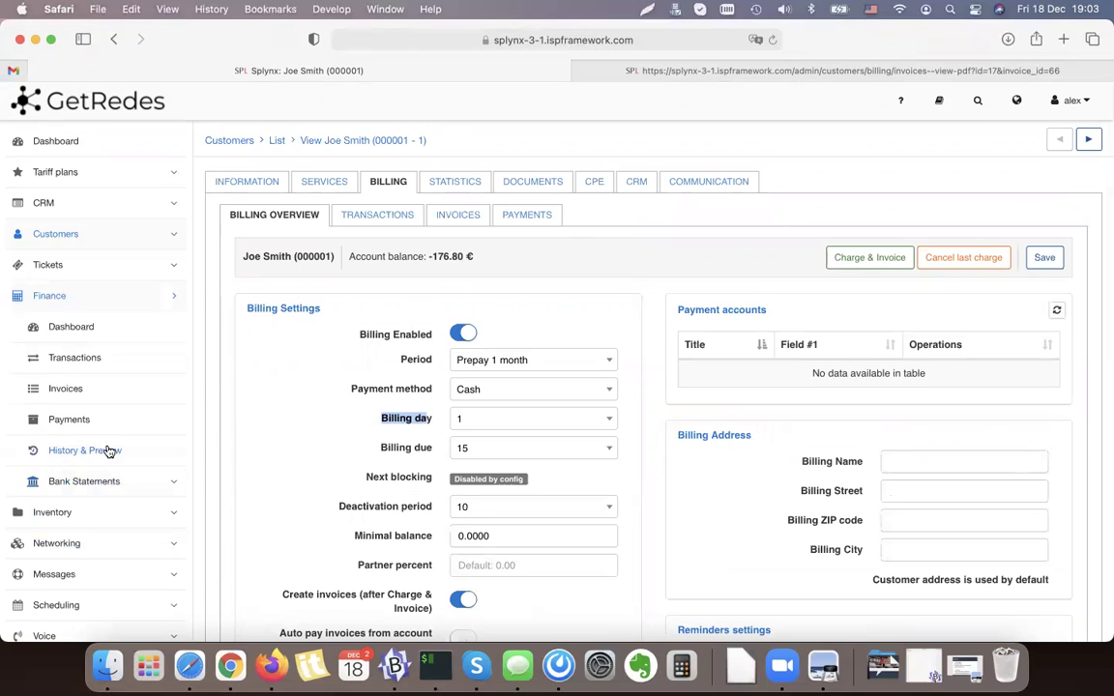
left_click(109, 450)
left_click(626, 414)
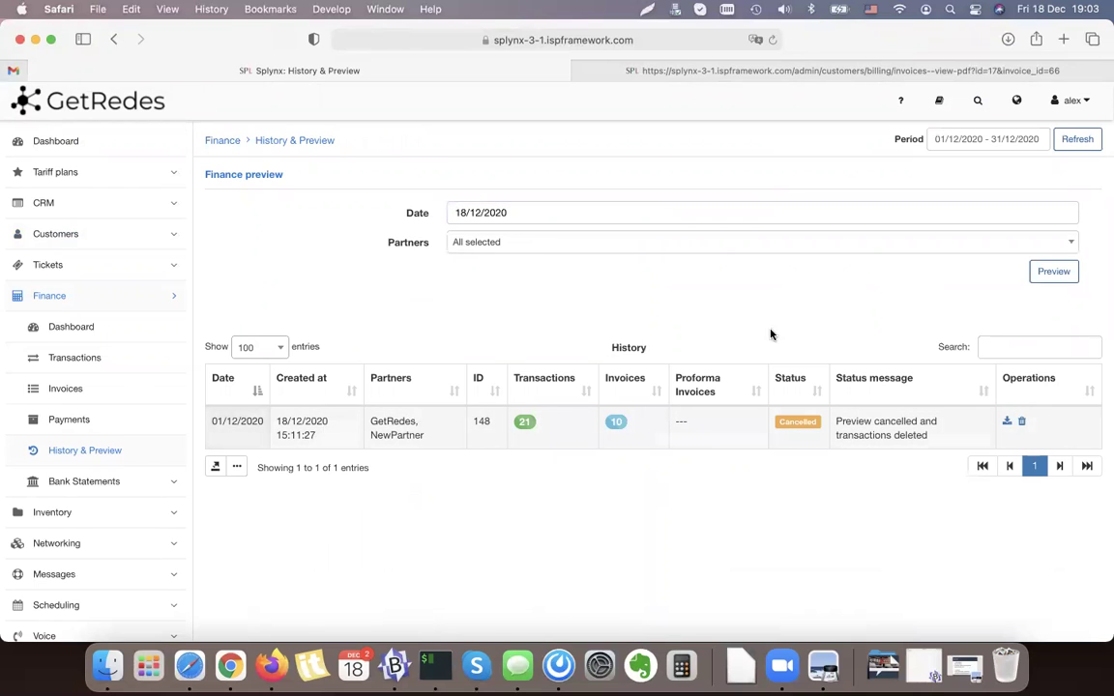
- Refresh the finance history and delete the cancelled preview record dated 01/12/2020
left_click(1078, 138)
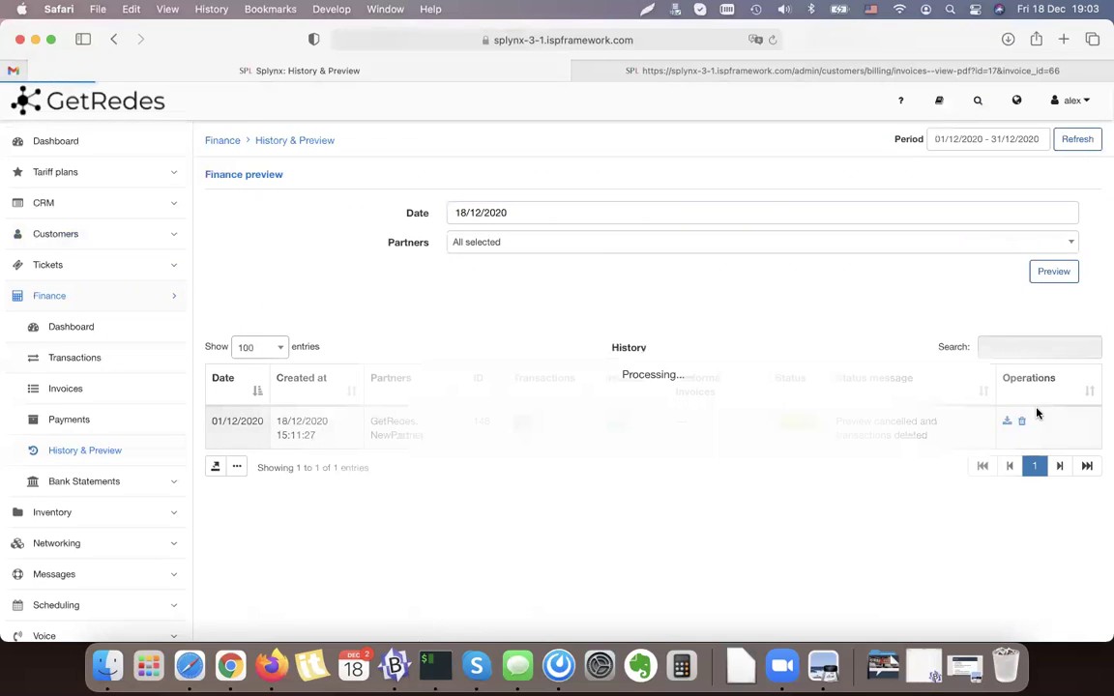
left_click(1022, 424)
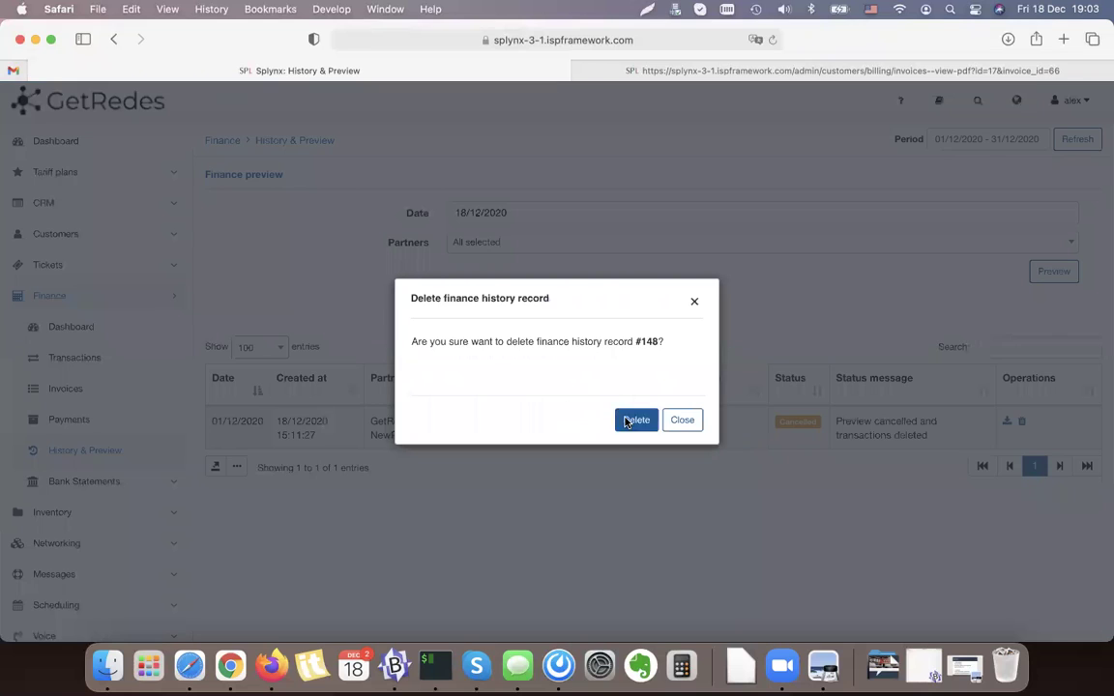
left_click(624, 419)
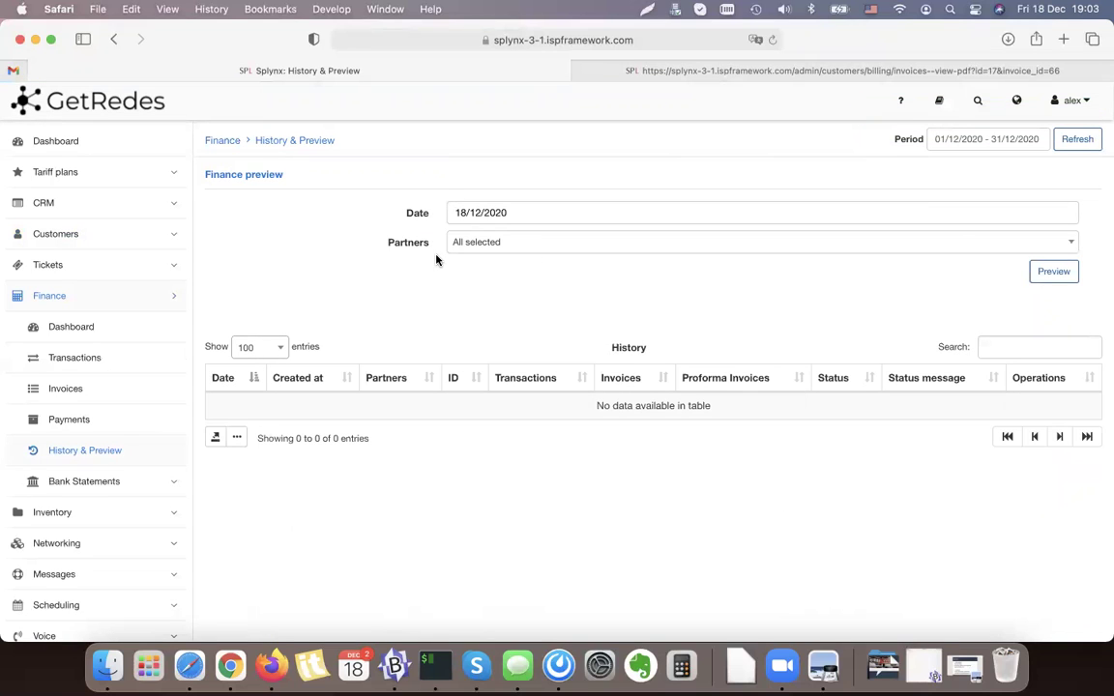
- Generate a finance preview for all partners with the date 01/01/2021
left_click(542, 214)
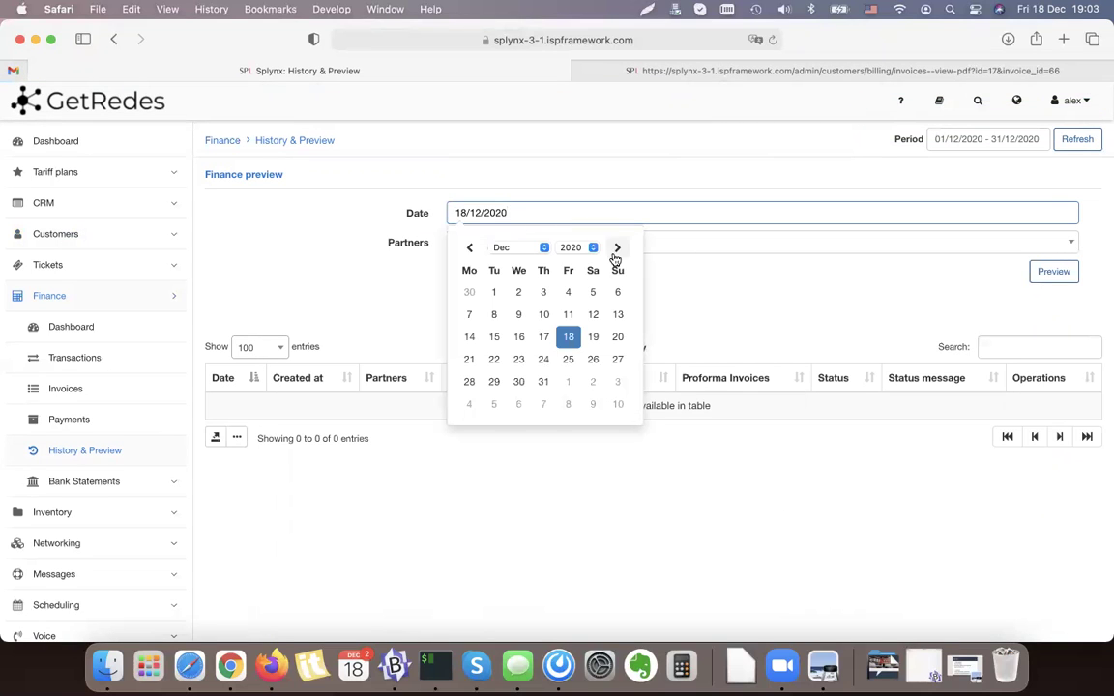
left_click(617, 247)
left_click(569, 292)
left_click(1061, 276)
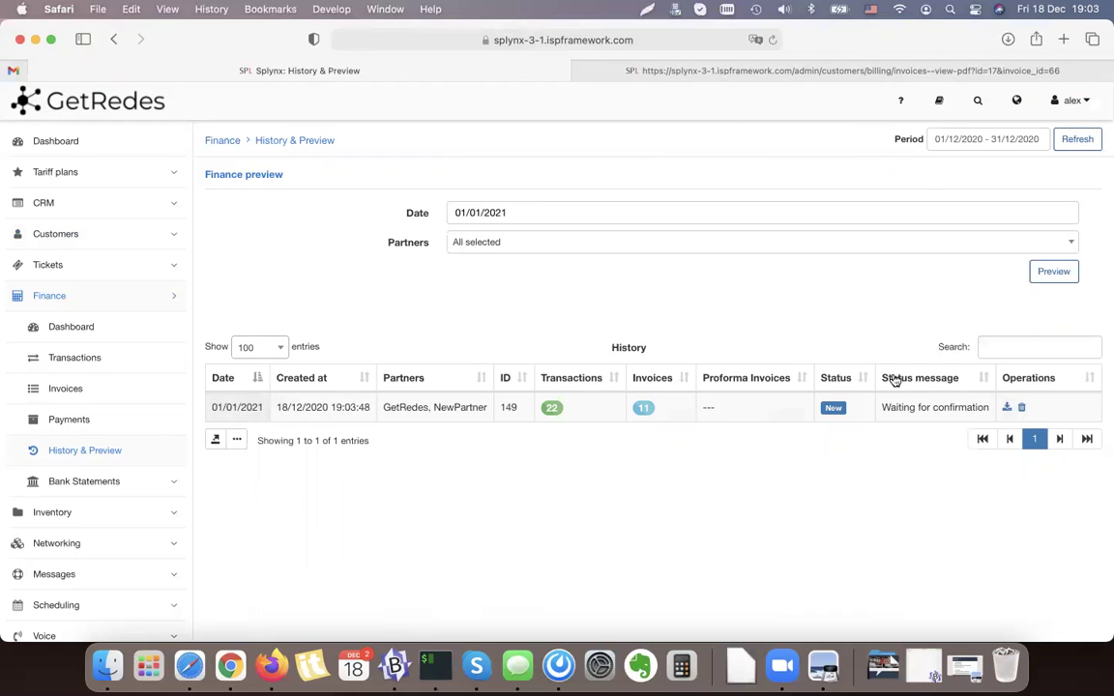
- Open the 01/01/2021 preview details and examine the service periods and charges of the first and last listed customers
left_click(1007, 408)
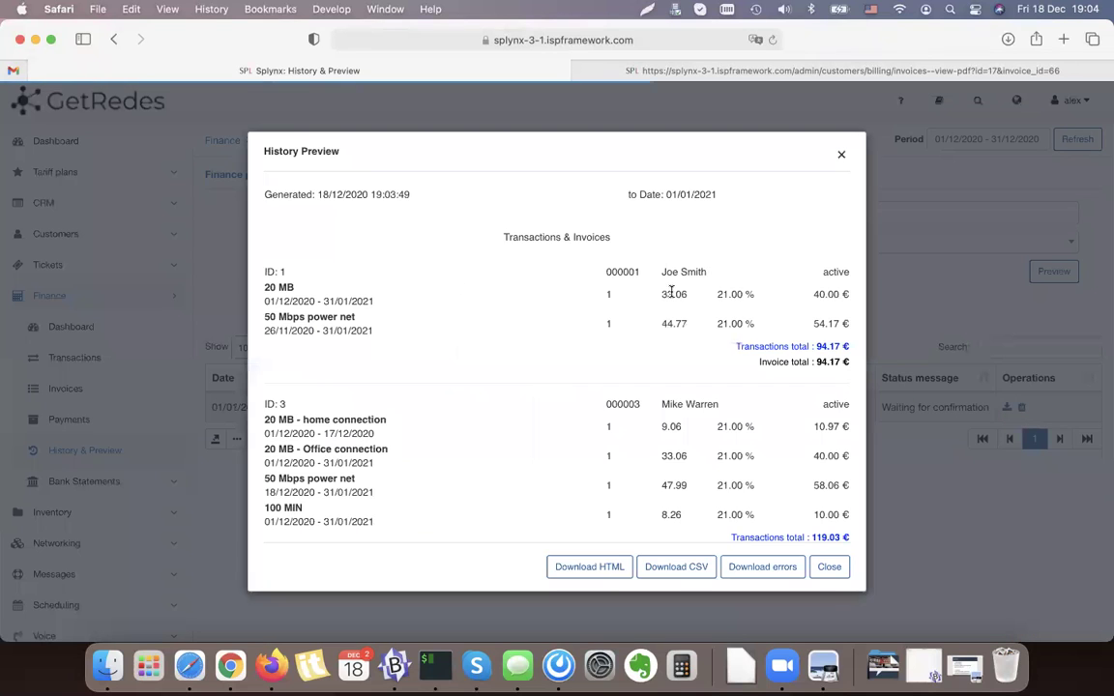
scroll(312, 290, "down", 1)
left_click_drag(271, 278, 384, 276)
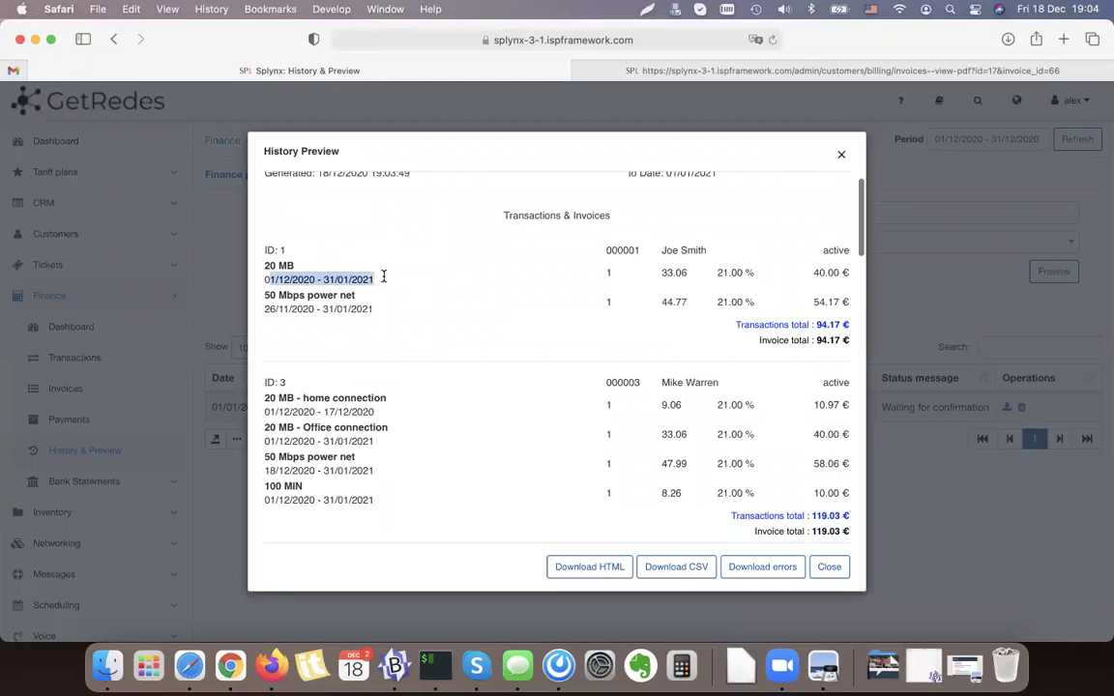
left_click(259, 274)
scroll(508, 254, "down", 20)
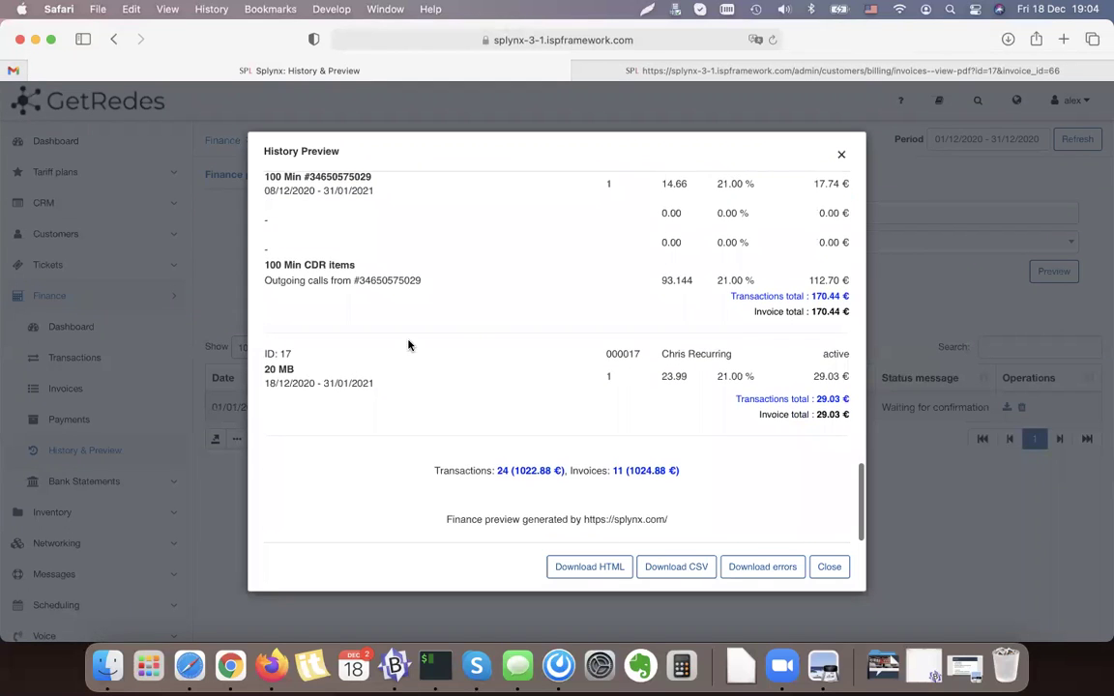
triple_click(701, 350)
left_click(268, 379)
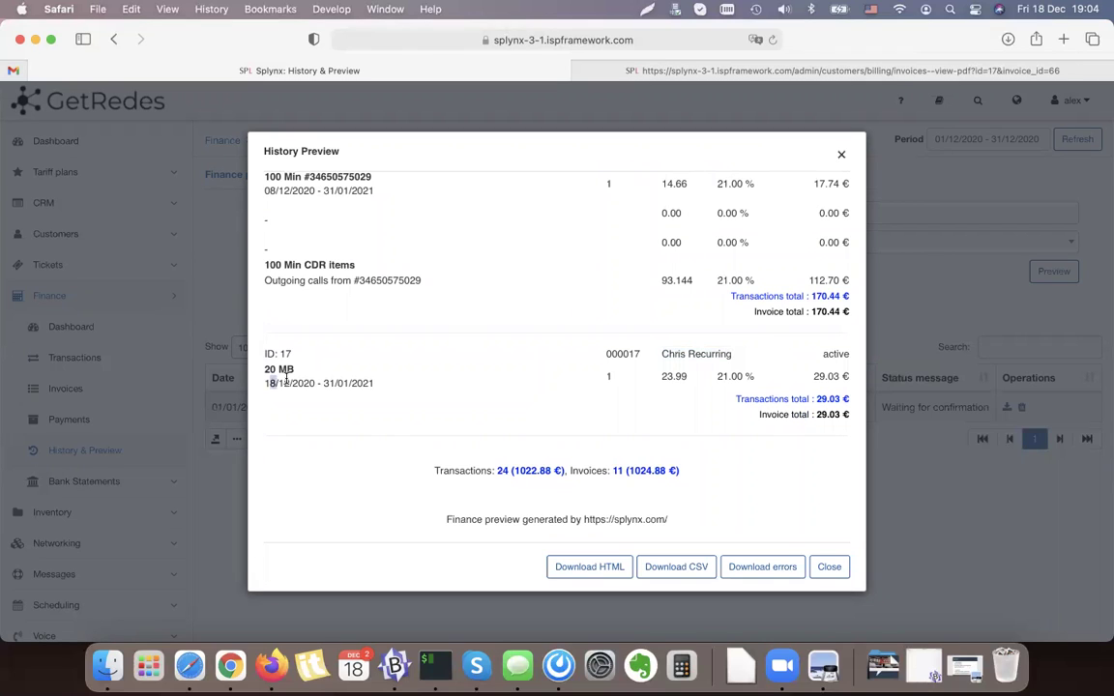
left_click_drag(264, 379, 386, 377)
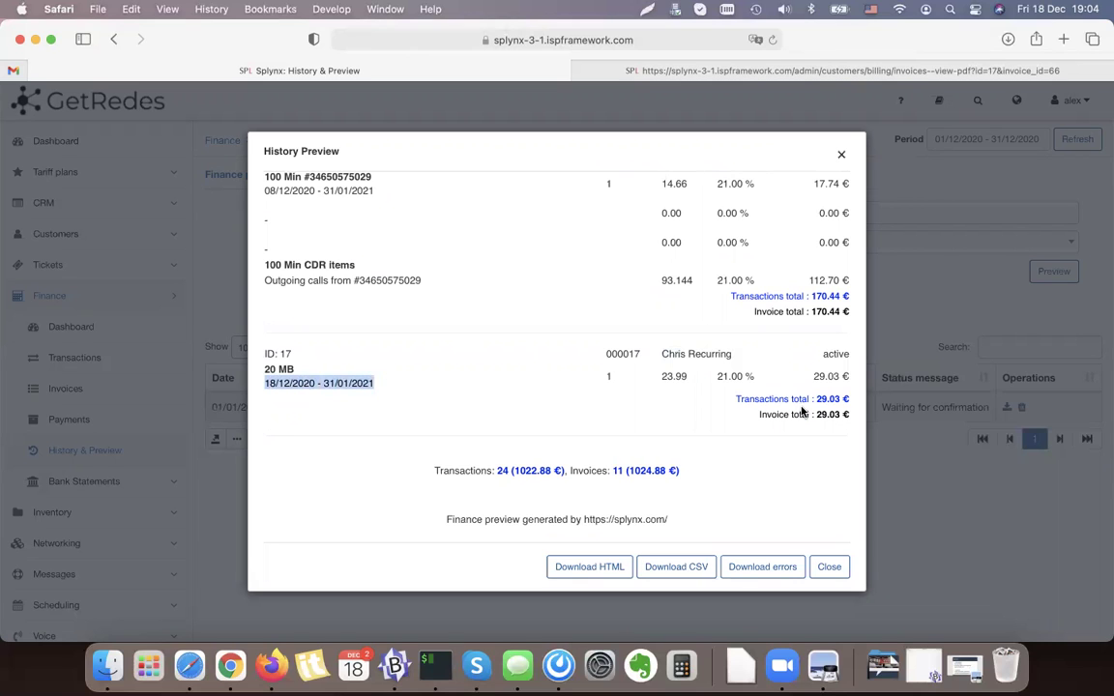
double_click(828, 377)
scroll(831, 380, "up", 2)
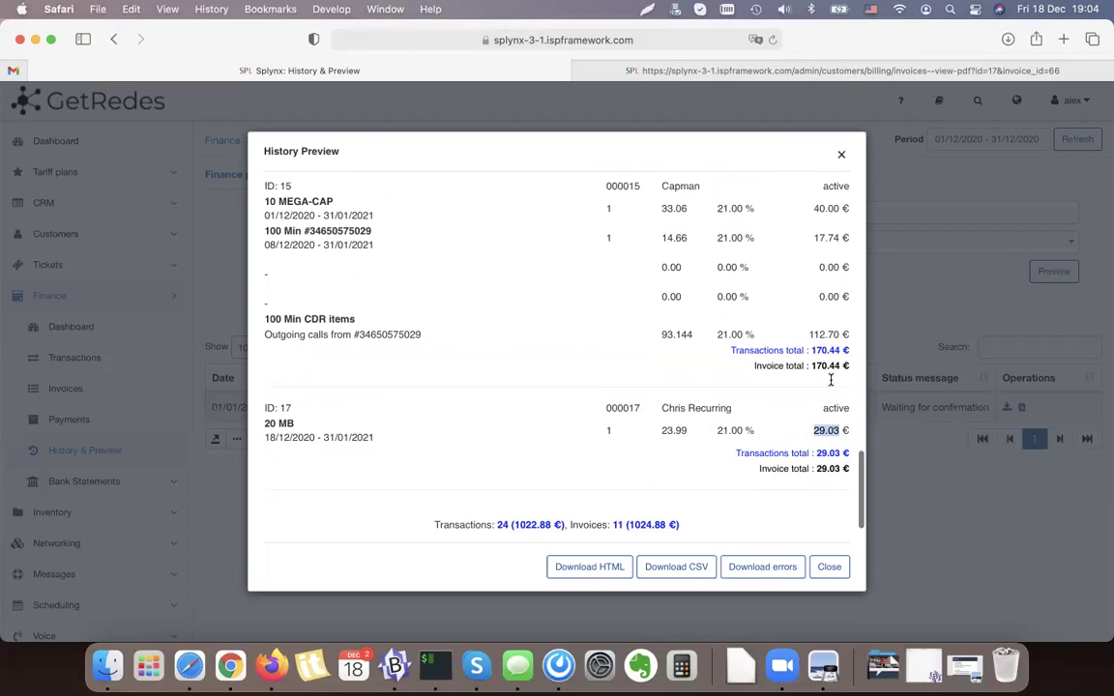
- Examine the 100 Min CDR items and the 10 MEGA-CAP service period in the preview, then close the preview
scroll(831, 380, "up", 2)
scroll(379, 367, "up", 4)
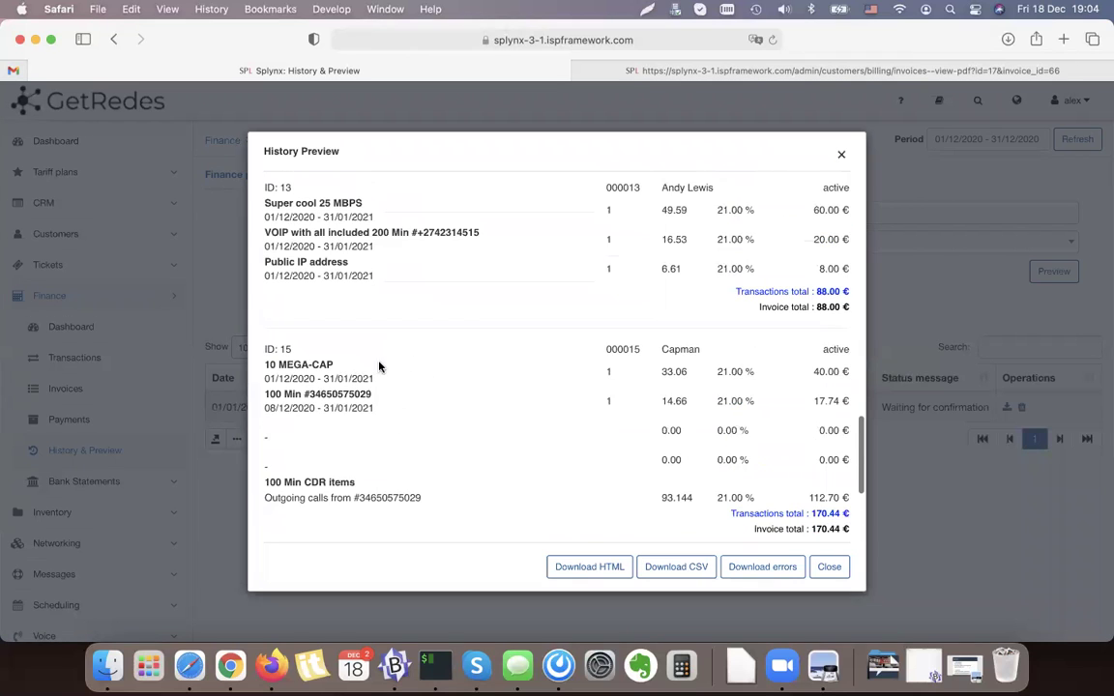
left_click_drag(272, 480, 247, 437)
left_click(279, 493)
left_click_drag(267, 482, 746, 495)
double_click(680, 349)
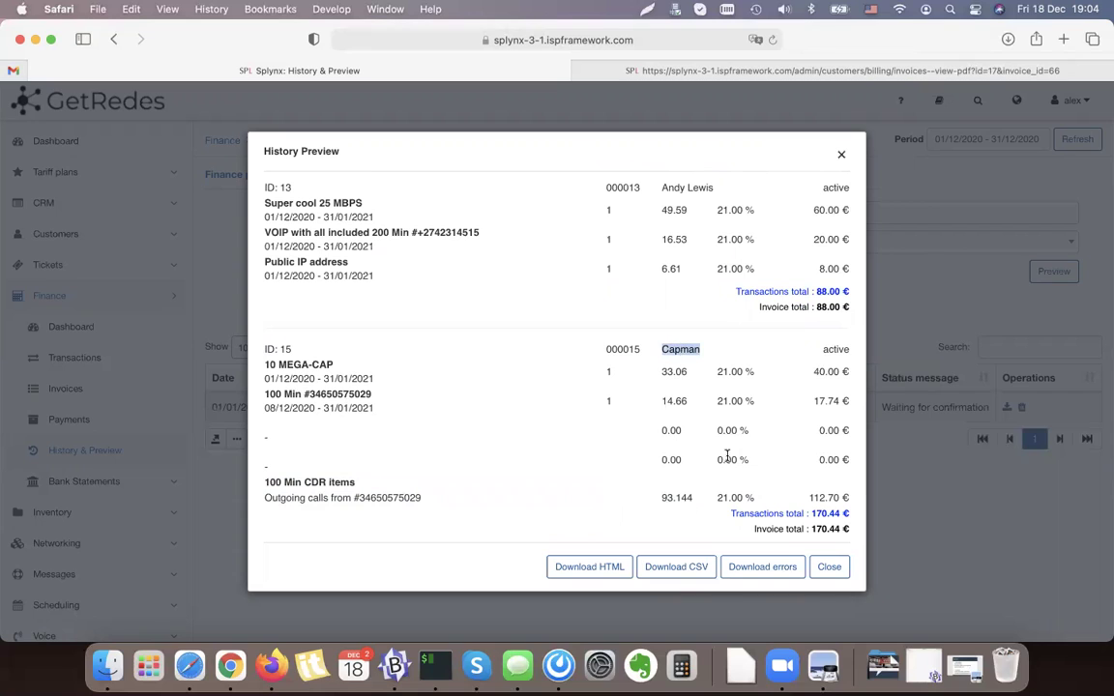
left_click(747, 497)
left_click_drag(261, 384, 361, 378)
left_click(361, 378)
triple_click(350, 378)
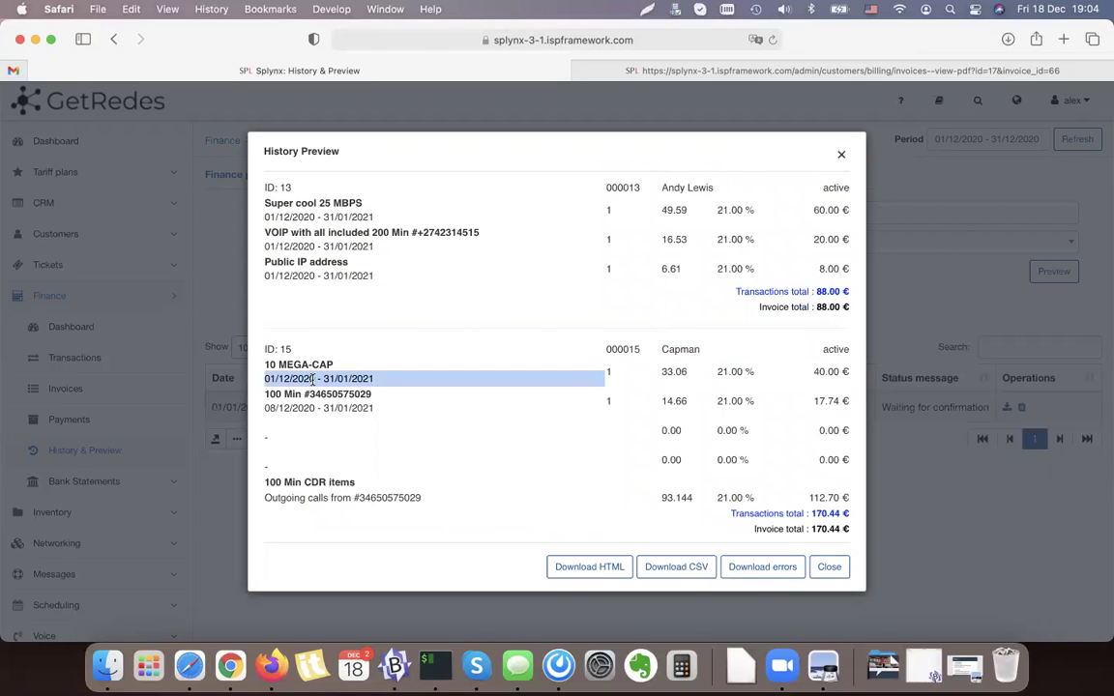
left_click(313, 379)
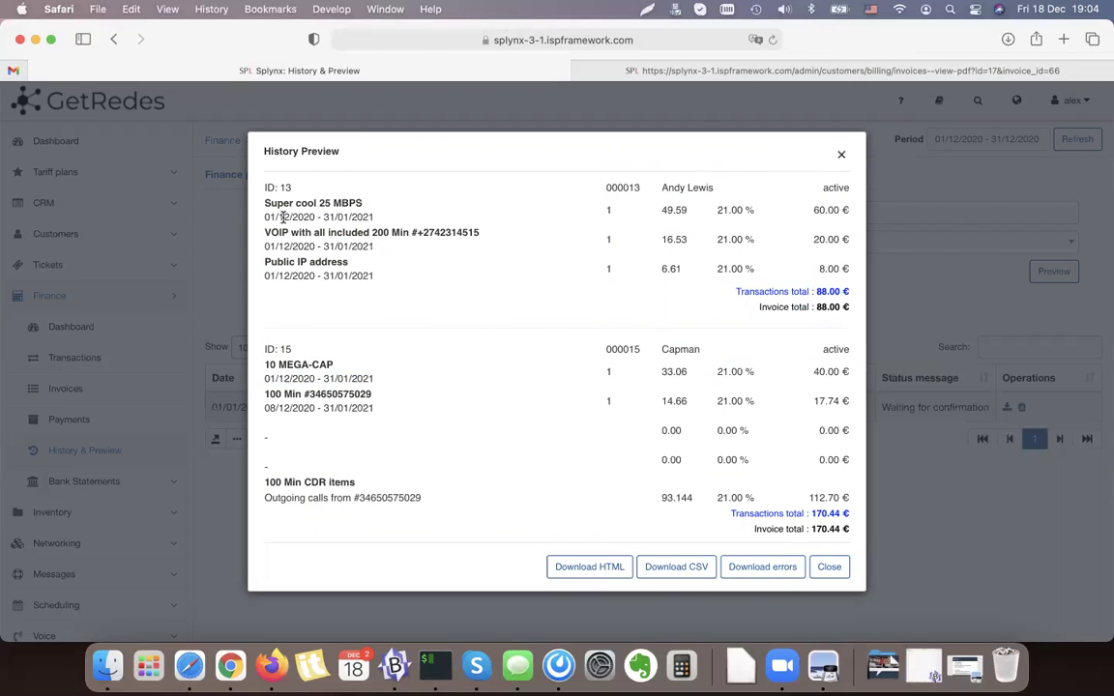
scroll(341, 258, "up", 2)
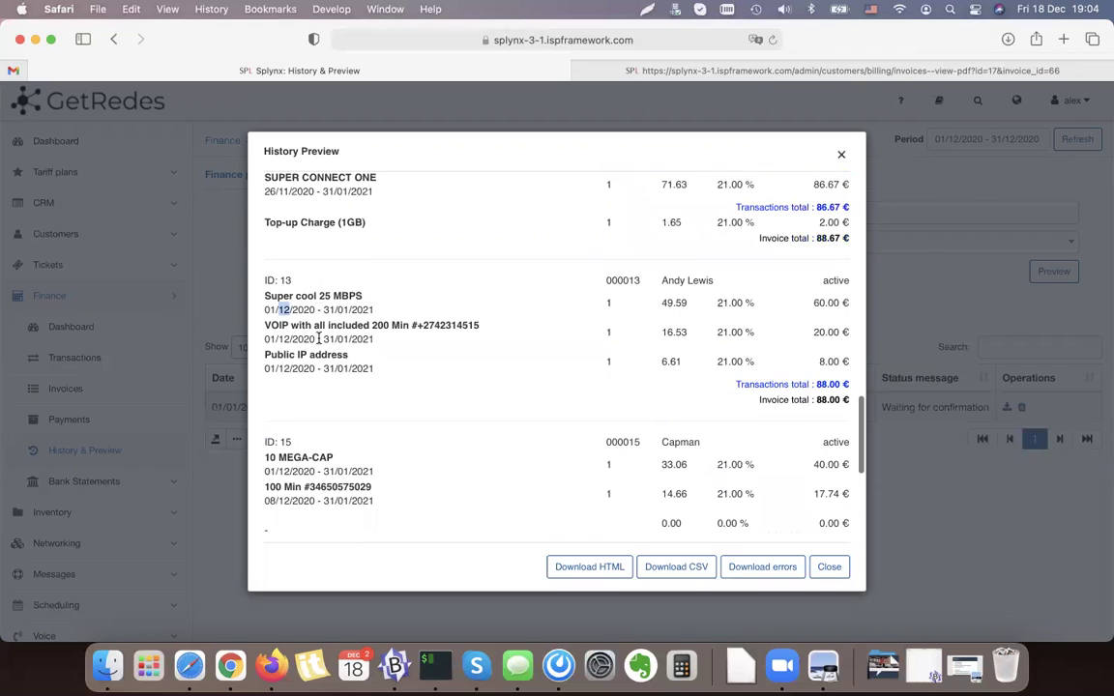
left_click(829, 567)
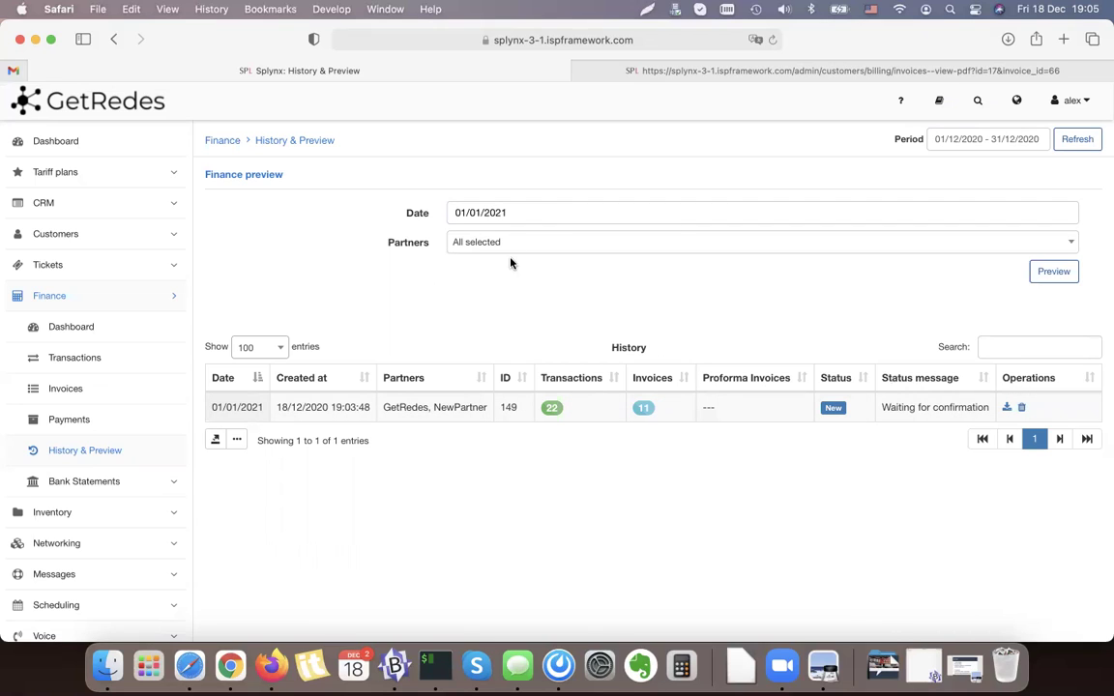
- Open the finance Automation settings in the system configuration
scroll(295, 407, "down", 5)
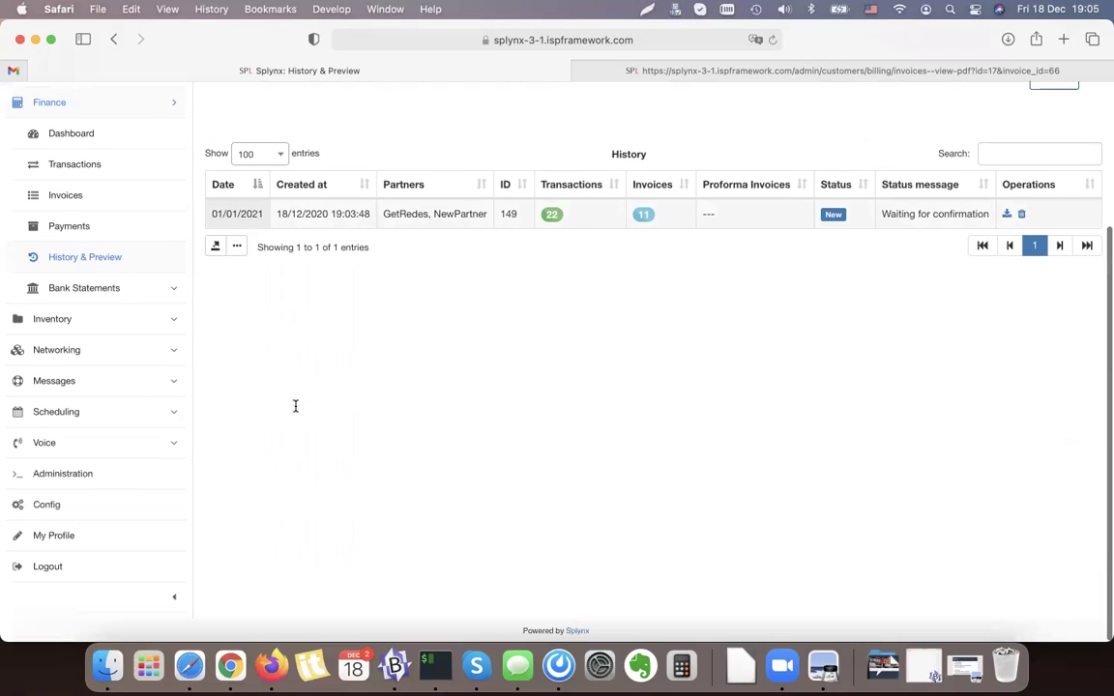
left_click(122, 504)
scroll(547, 326, "up", 5)
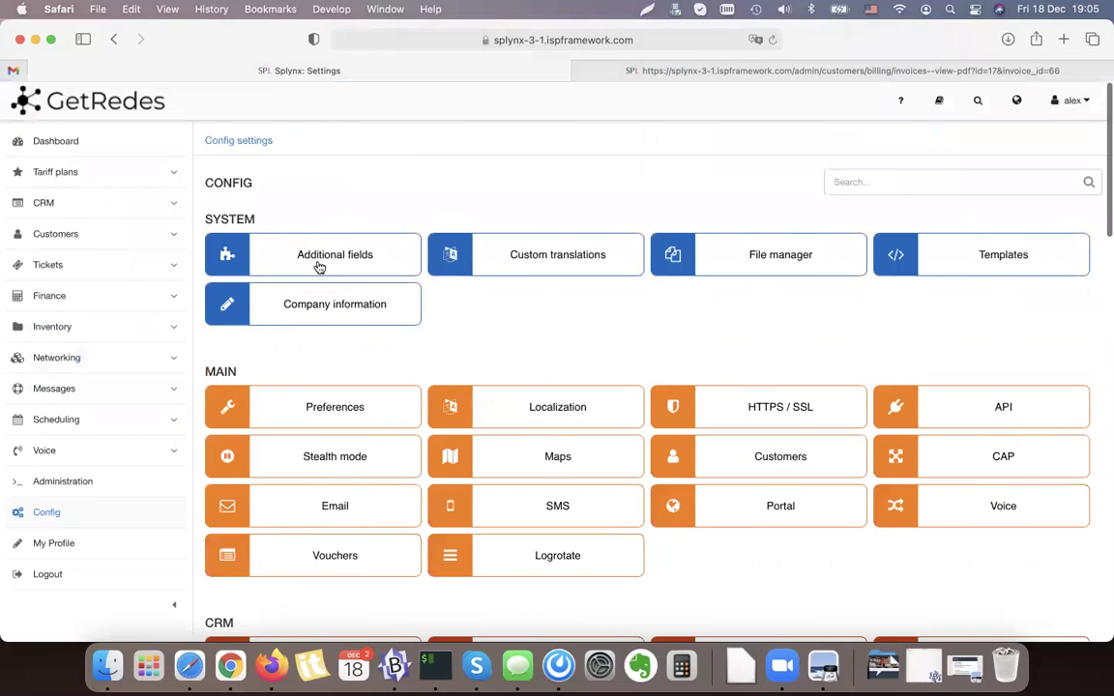
scroll(319, 378, "down", 10)
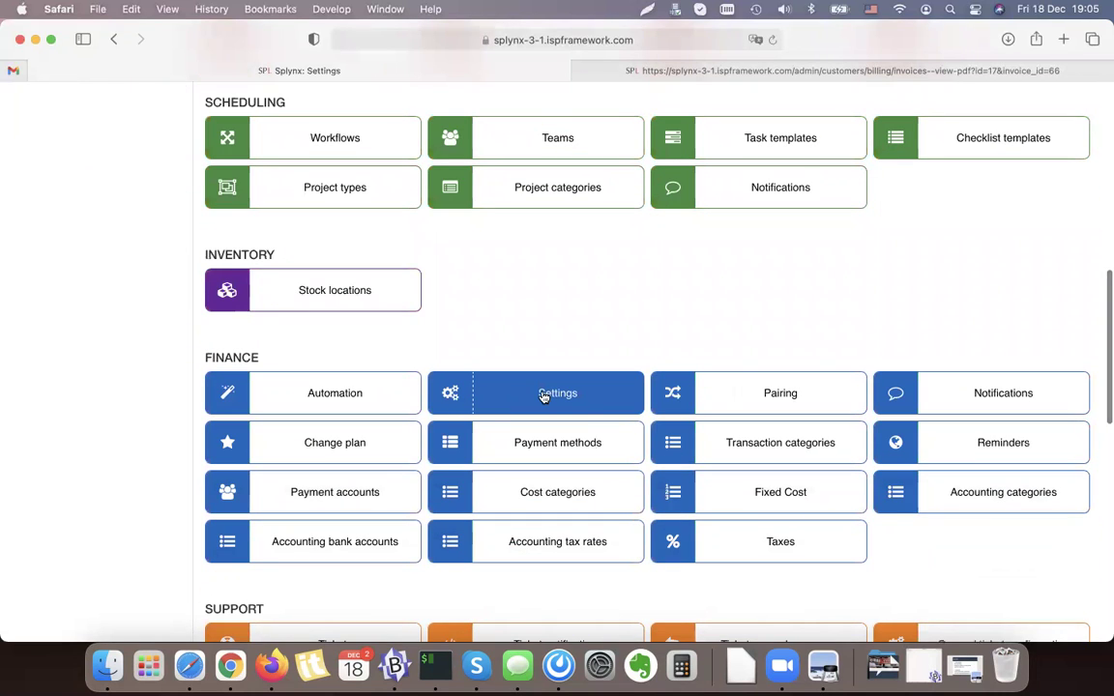
left_click(544, 396)
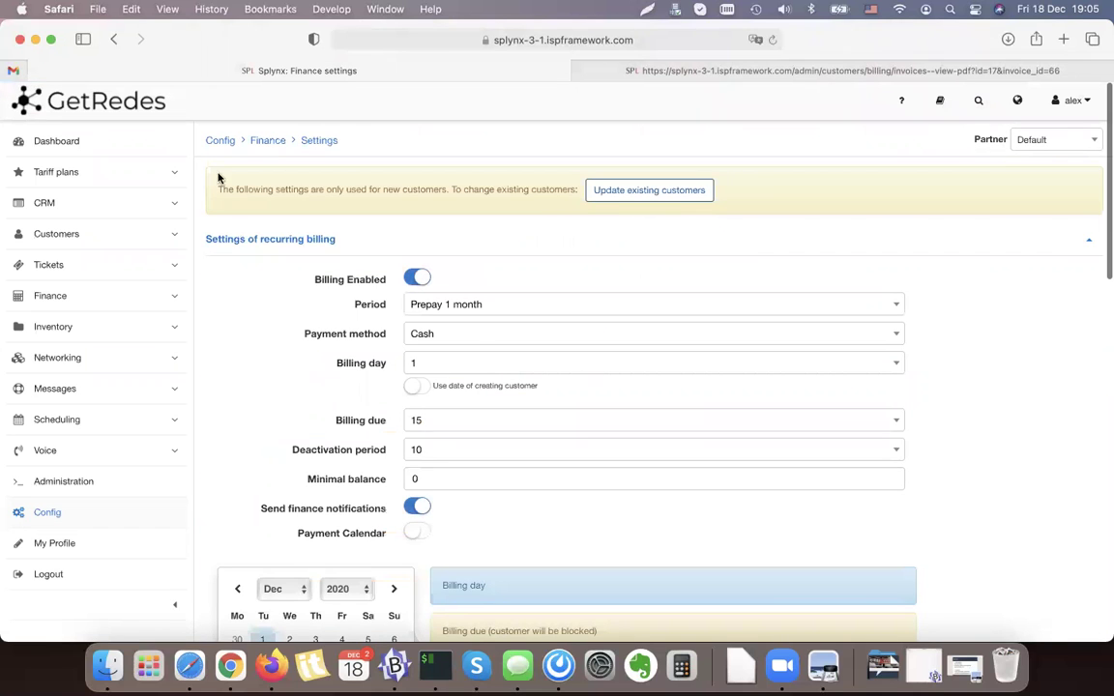
left_click(114, 38)
left_click(334, 394)
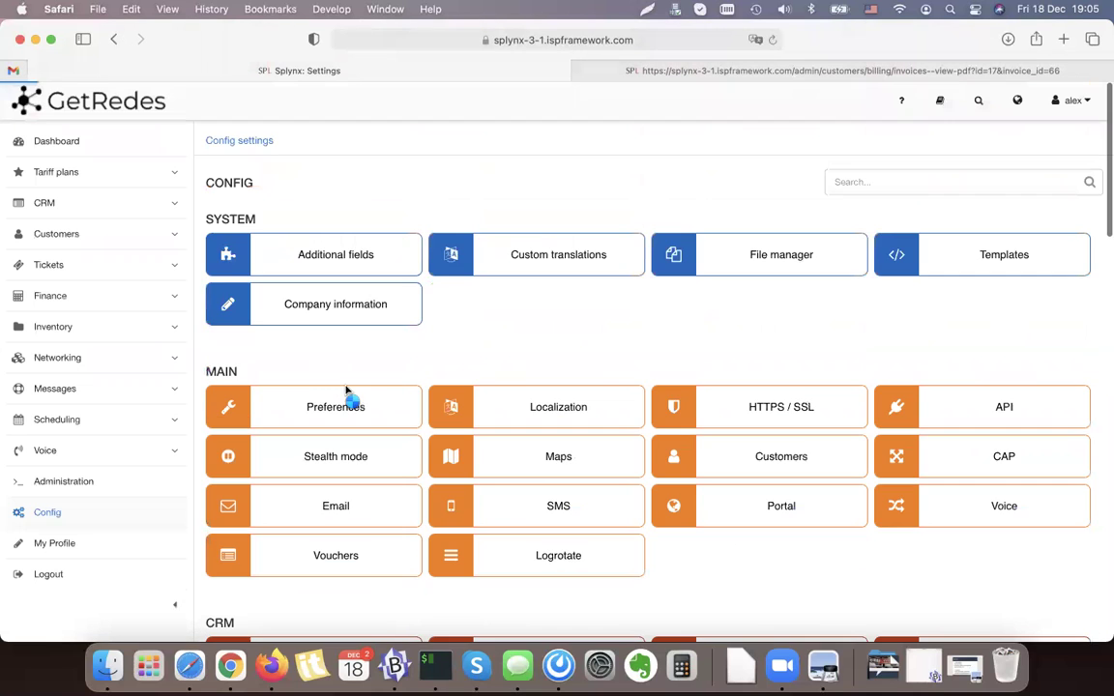
- Enable Allow saving preview in future in the finance automation settings and save the change
scroll(321, 472, "down", 1)
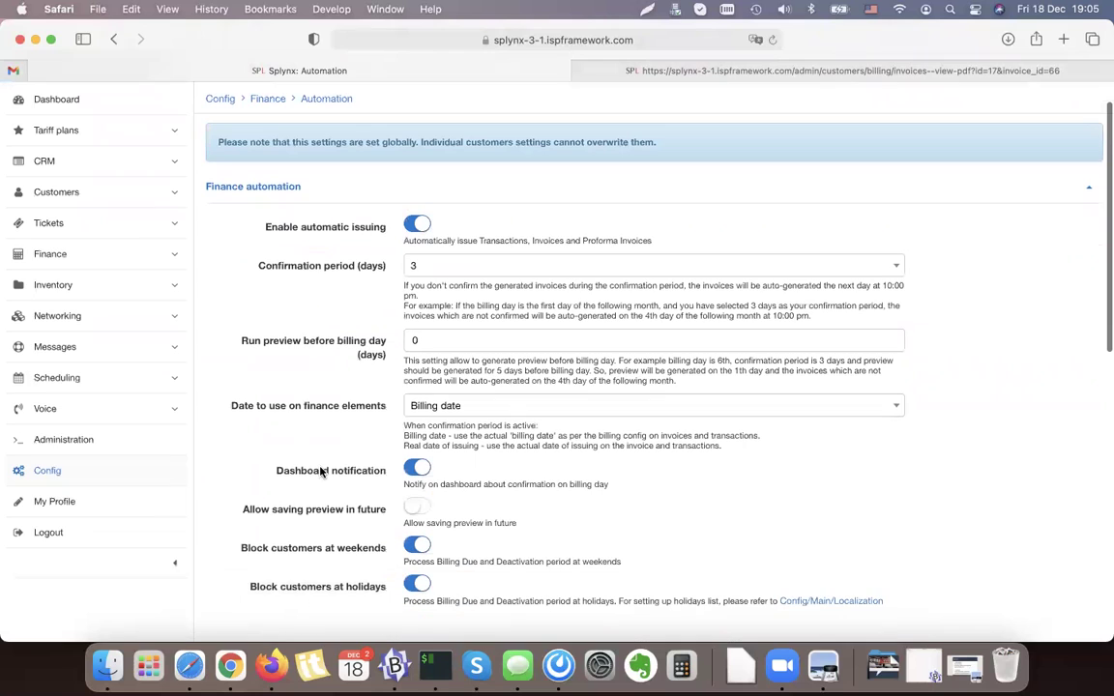
left_click_drag(387, 510, 365, 513)
key("space")
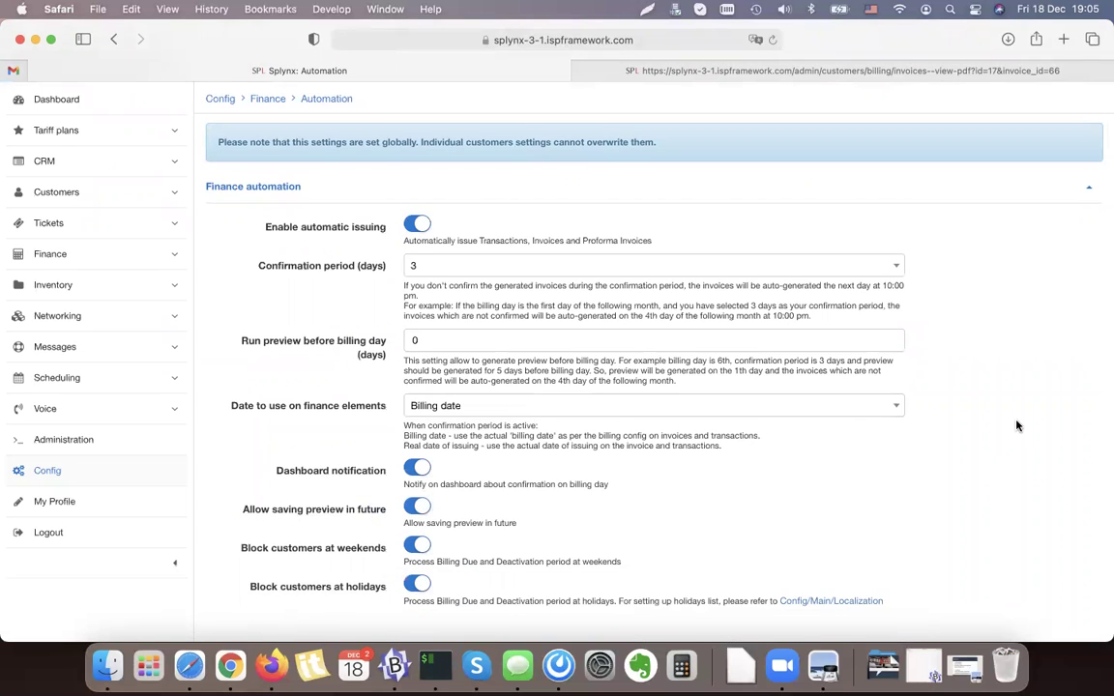
scroll(1006, 425, "down", 10)
left_click(886, 602)
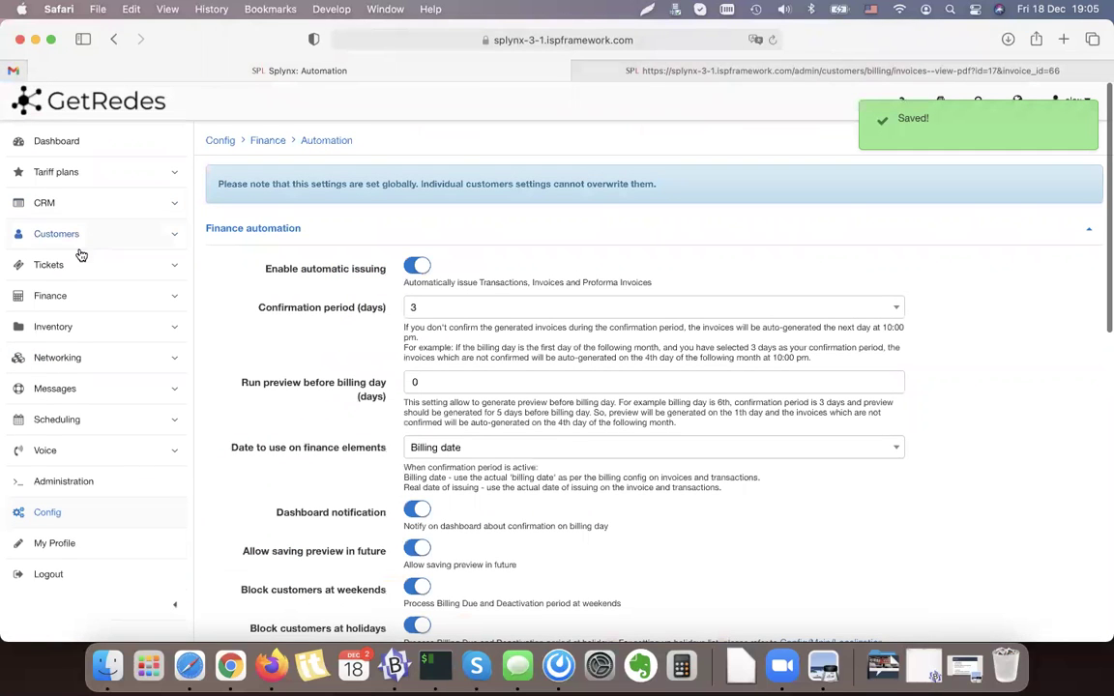
- Return to the finance History & Preview page
left_click(74, 299)
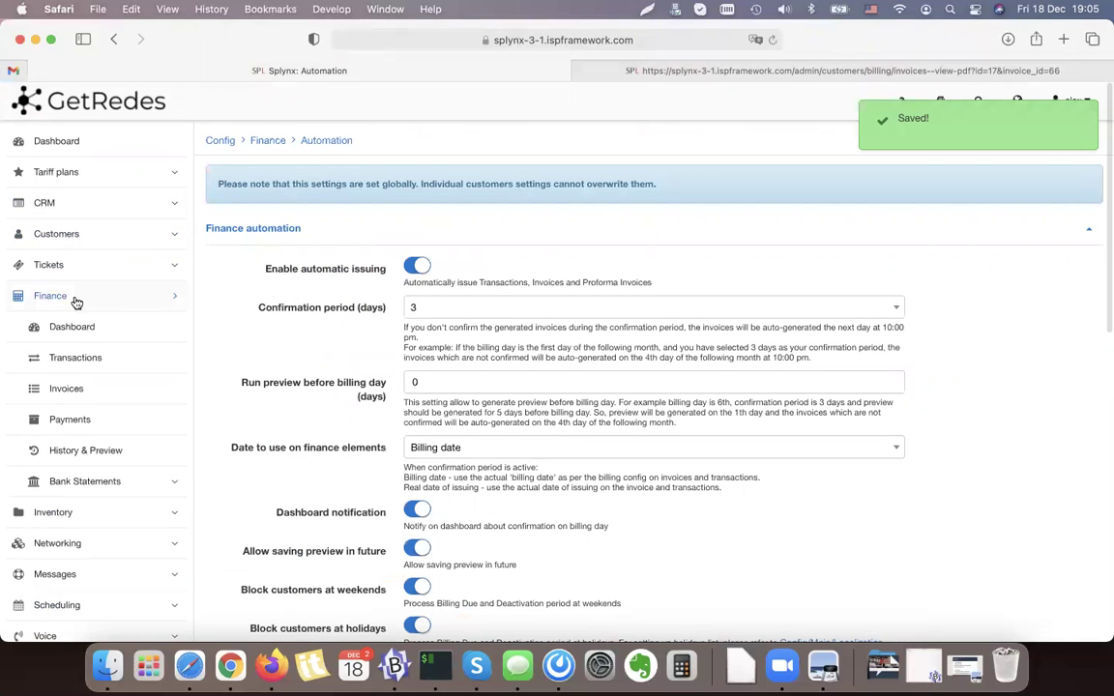
left_click(83, 452)
left_click(1049, 272)
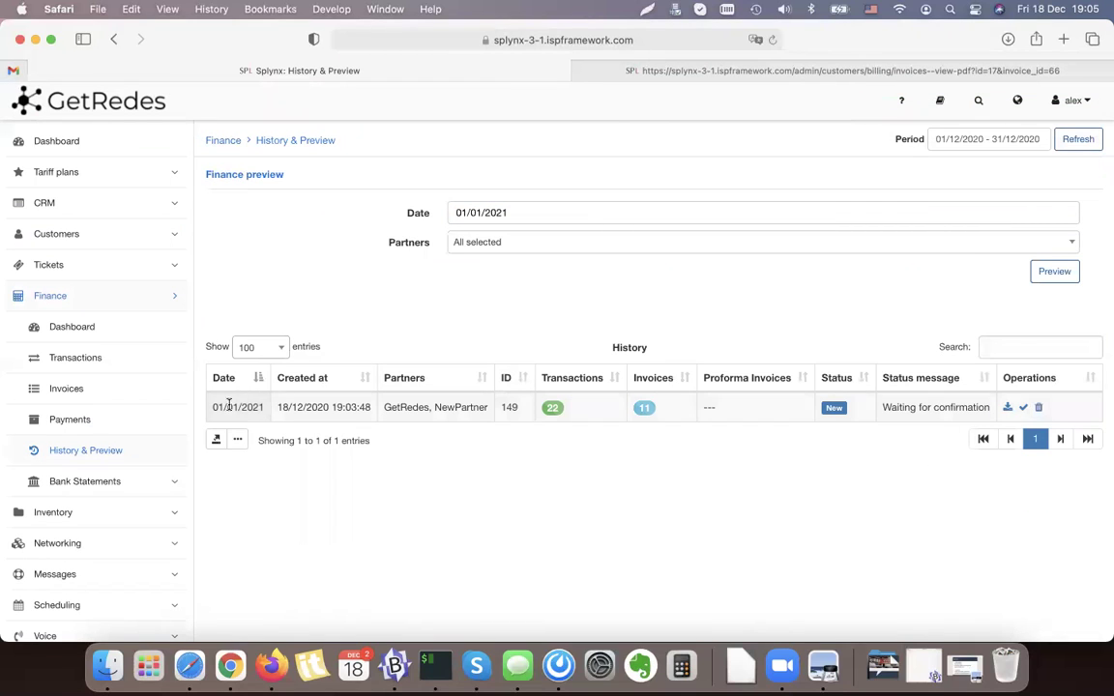
- Confirm the 01/01/2021 preview with an invoicing date of 25/12/2020 to issue all its transactions and invoices
left_click(1024, 409)
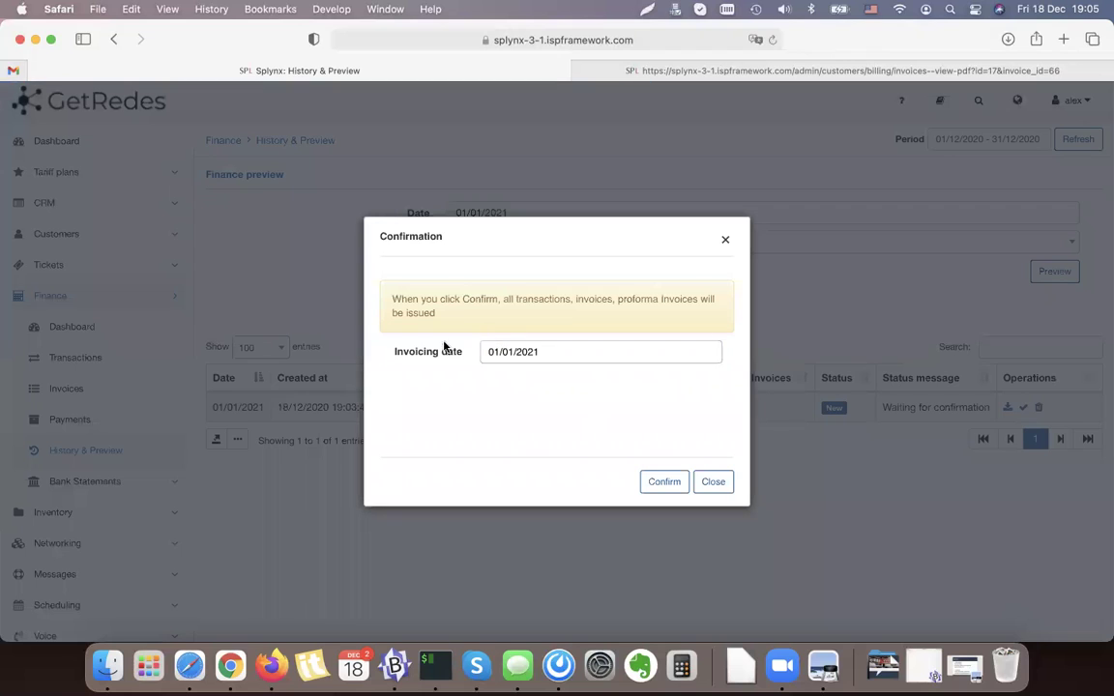
left_click_drag(400, 355, 435, 355)
left_click(450, 360)
double_click(450, 355)
left_click(532, 353)
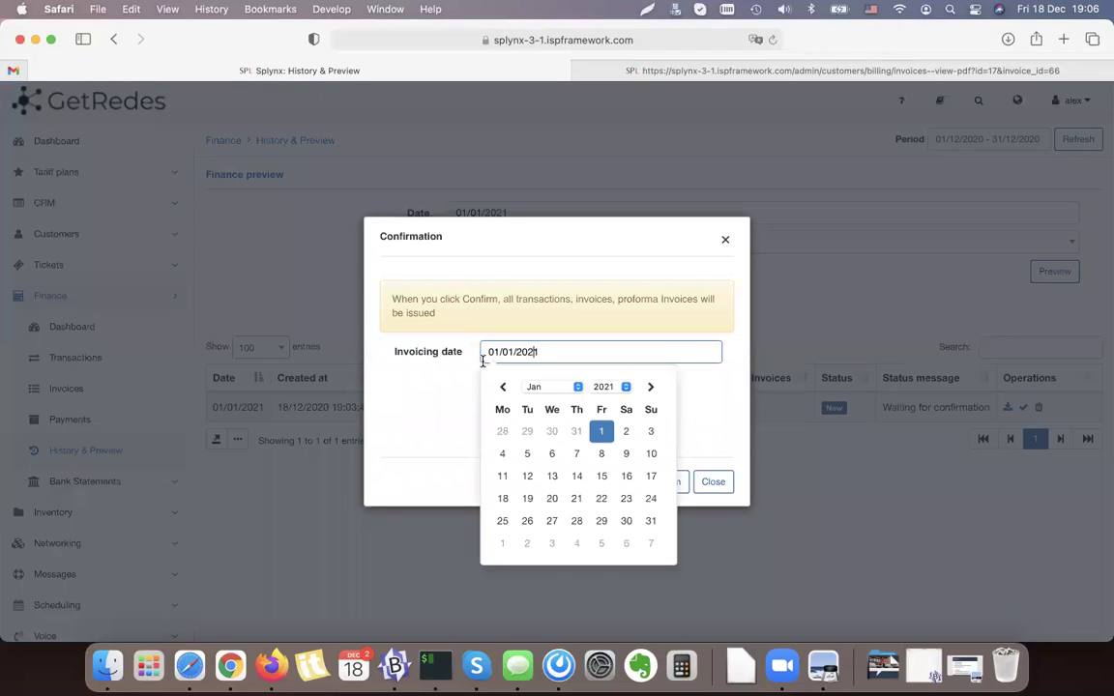
left_click(502, 387)
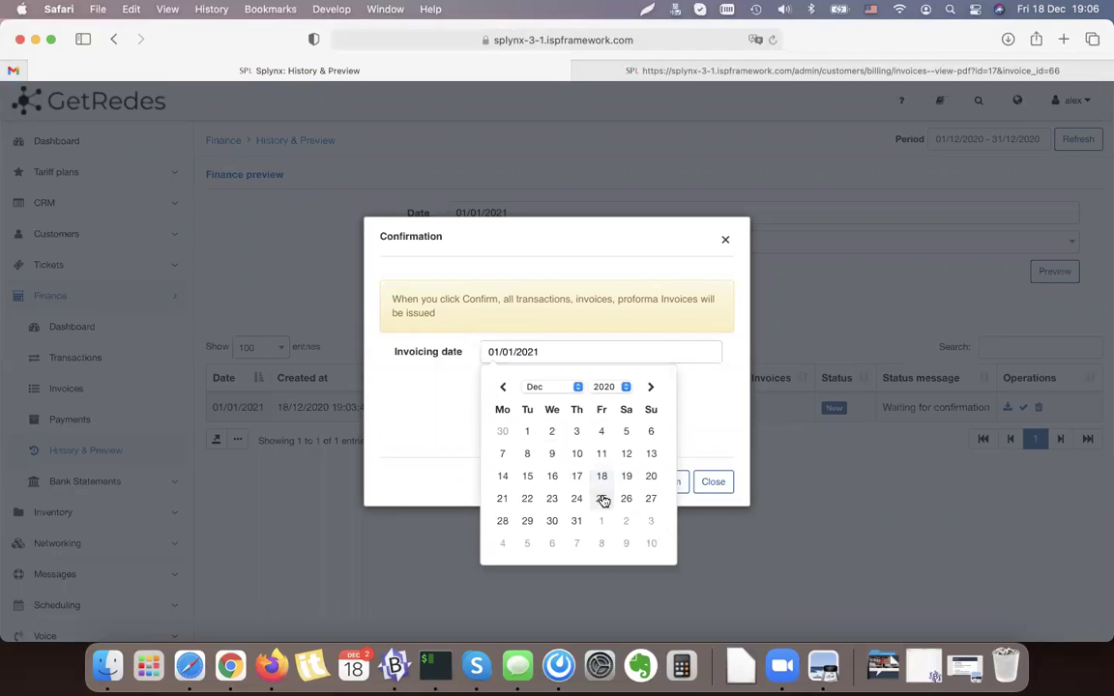
left_click(602, 498)
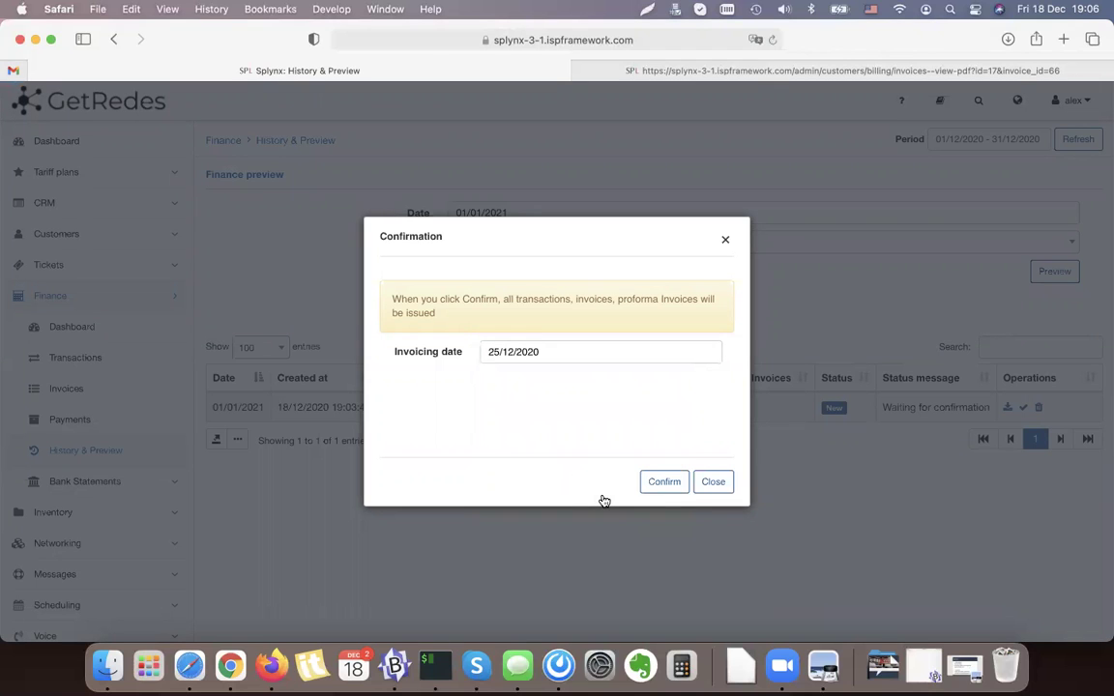
left_click(669, 482)
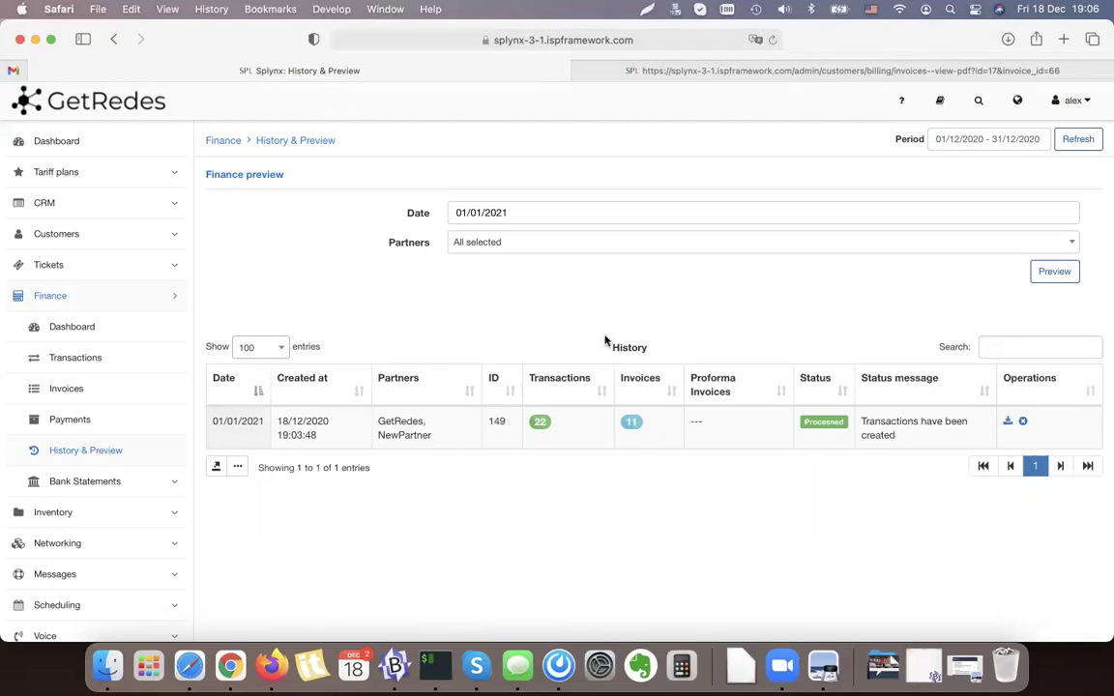
- Examine the creation time and billing date of the processed record in the finance history
left_click_drag(339, 422, 293, 418)
triple_click(287, 417)
left_click(323, 418)
triple_click(285, 418)
left_click(287, 418)
mouse_move(213, 421)
left_mouse_down()
mouse_move(260, 420)
mouse_move(208, 422)
left_mouse_up()
left_click(211, 425)
triple_click(213, 425)
left_click(215, 425)
- Refresh the December 2020 invoices list in Finance and open the customer profile from the last invoice
left_click(89, 388)
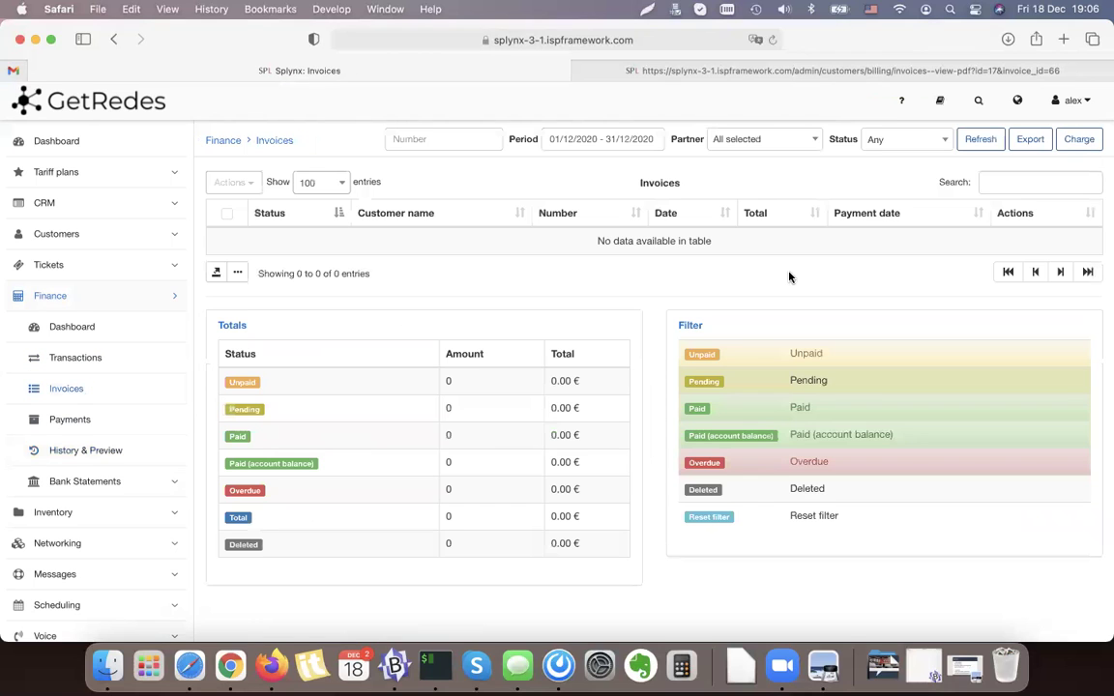
left_click(971, 153)
scroll(465, 240, "down", 2)
scroll(466, 240, "up", 2)
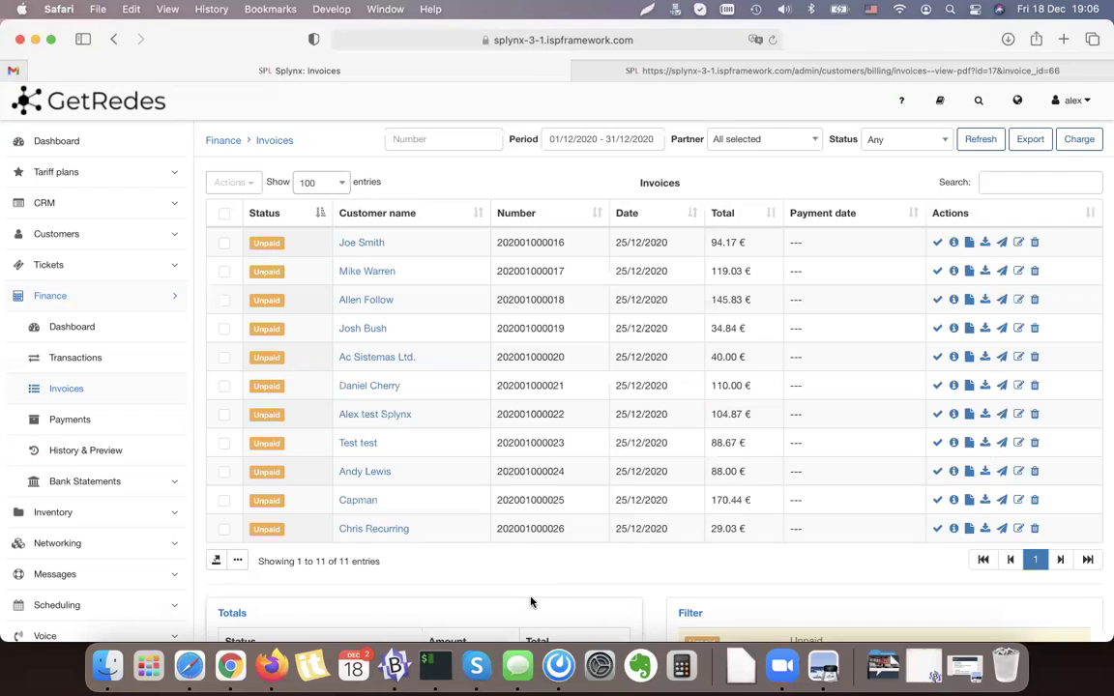
left_click(375, 529)
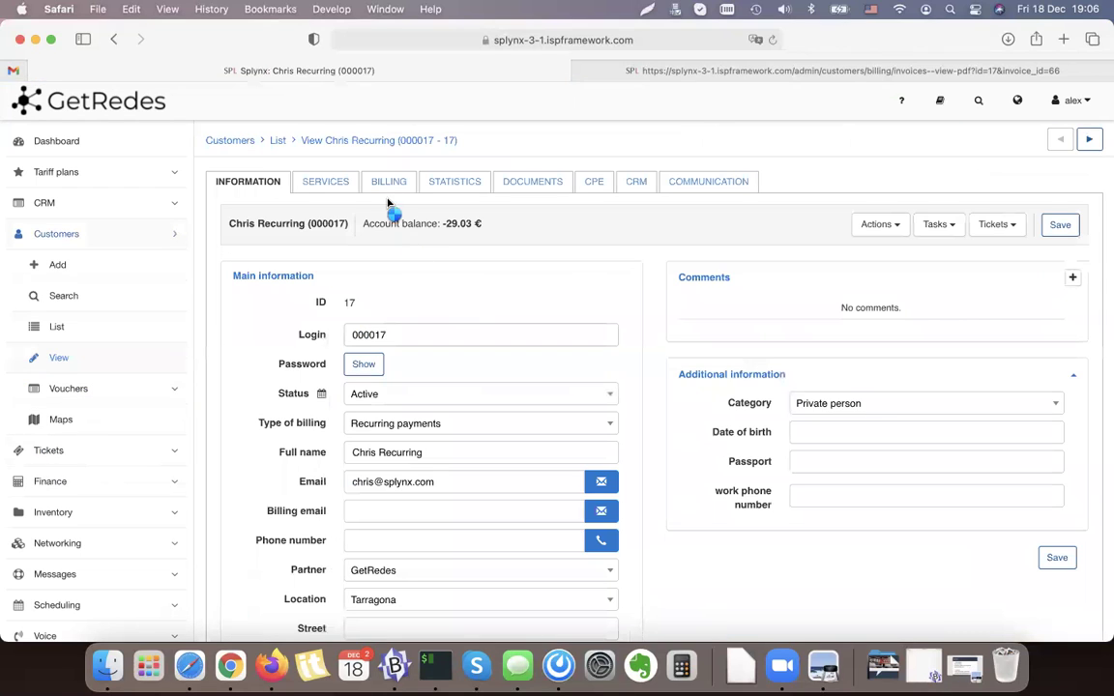
- Check the customer's billing settings and return to the finance History & Preview page
left_click(387, 183)
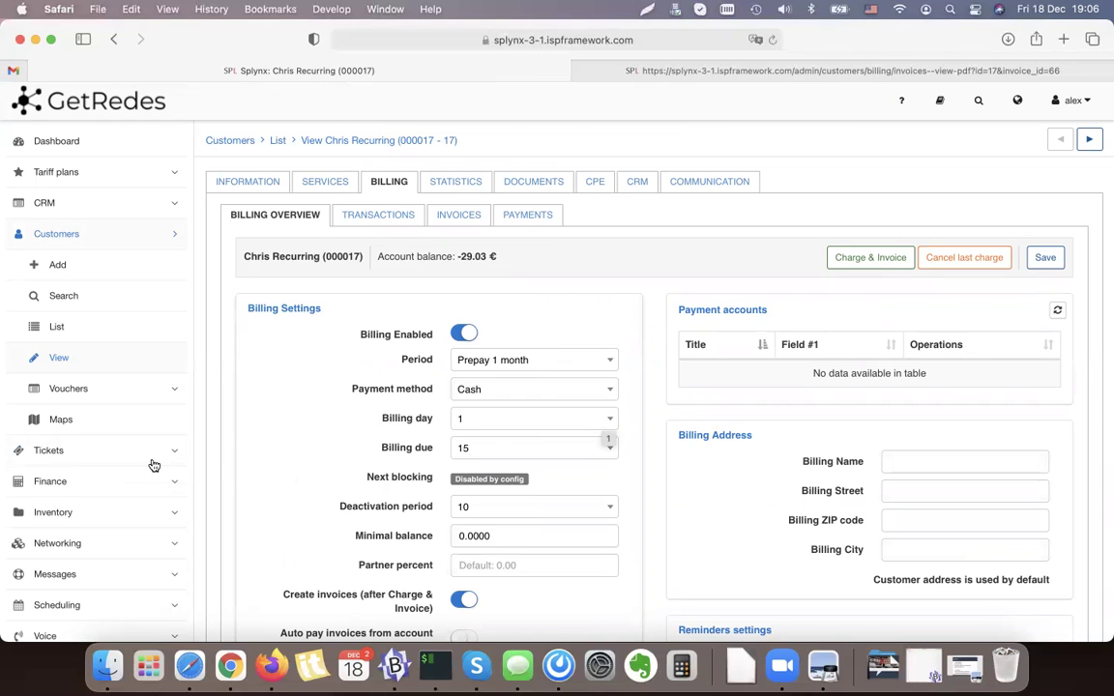
left_click(107, 481)
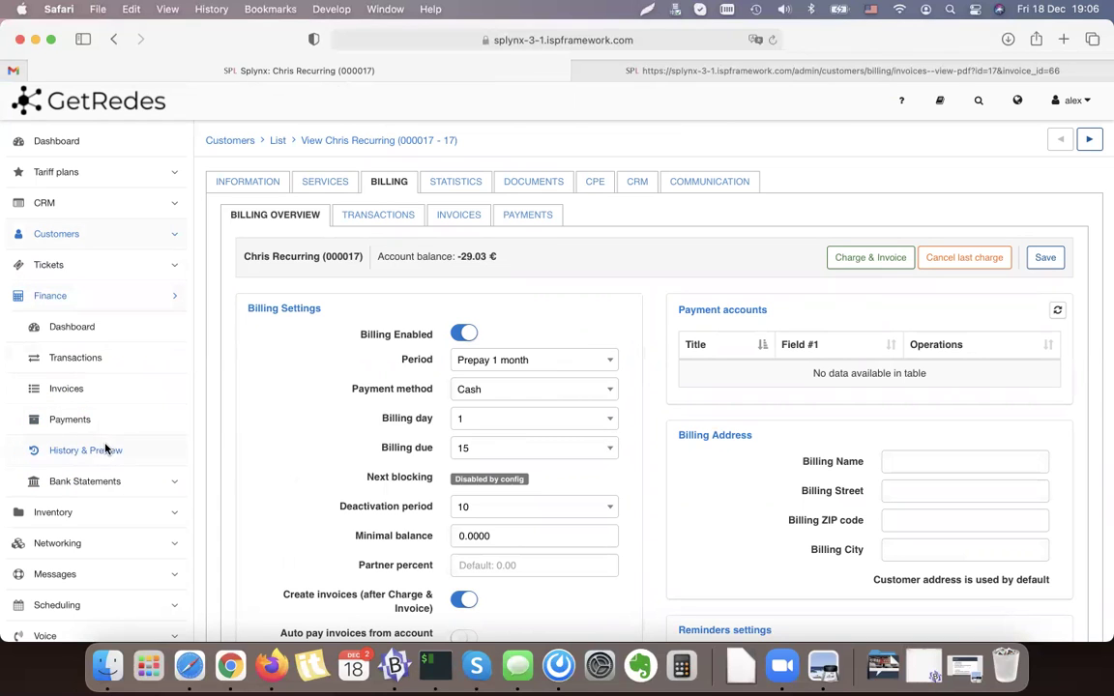
left_click(107, 449)
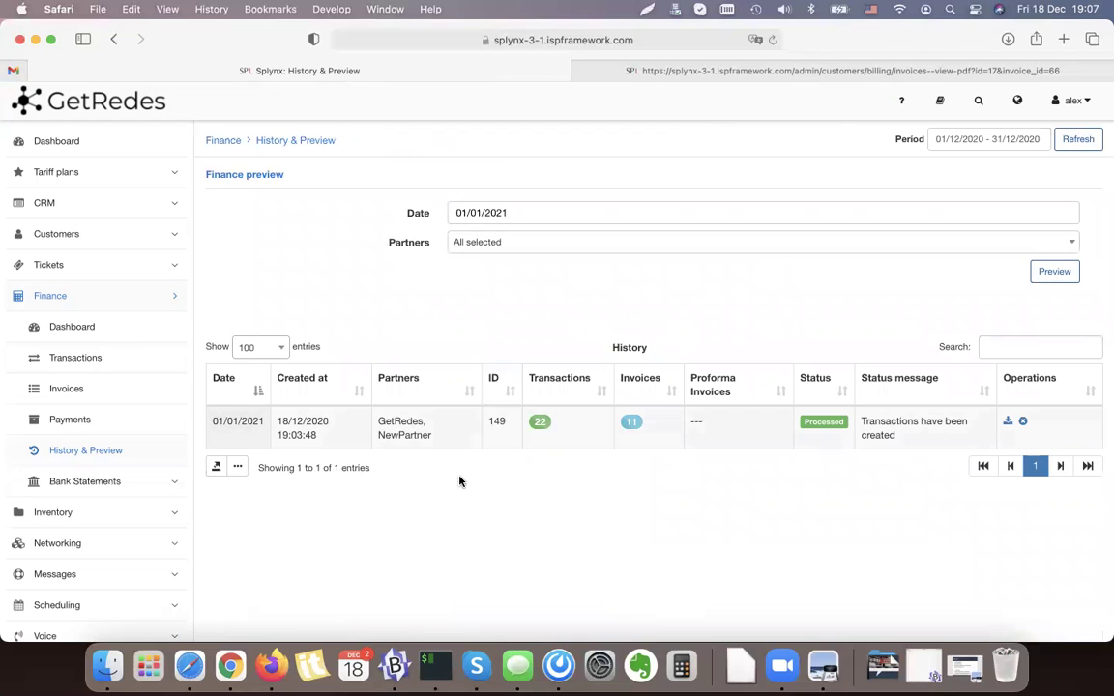
- Open the finance Automation settings in the system configuration
scroll(165, 463, "down", 3)
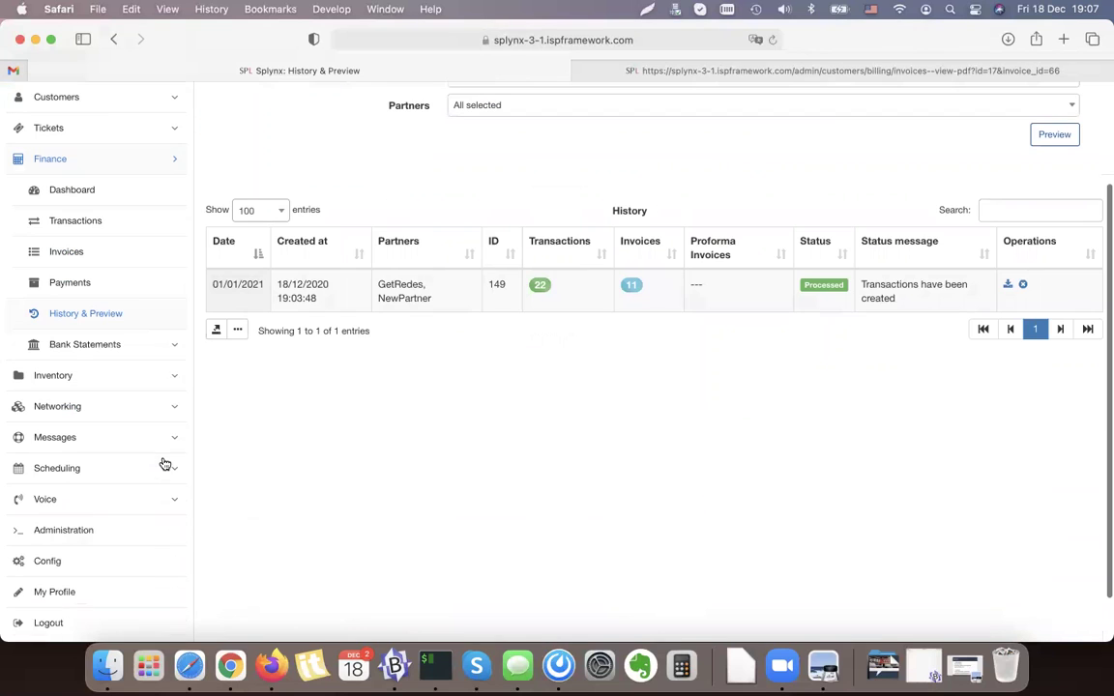
left_click(82, 566)
scroll(480, 480, "up", 3)
scroll(481, 480, "down", 10)
left_click(416, 405)
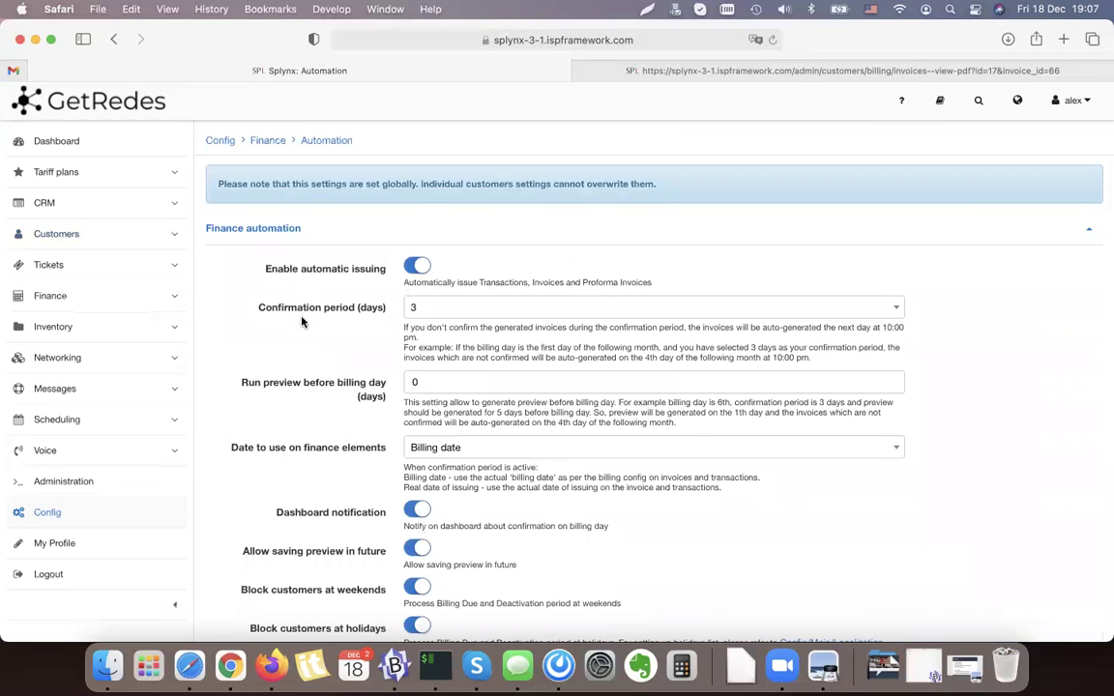
- Set the finance preview to run 5 days before the billing day
scroll(303, 315, "down", 2)
left_click_drag(241, 281, 386, 295)
left_click(459, 282)
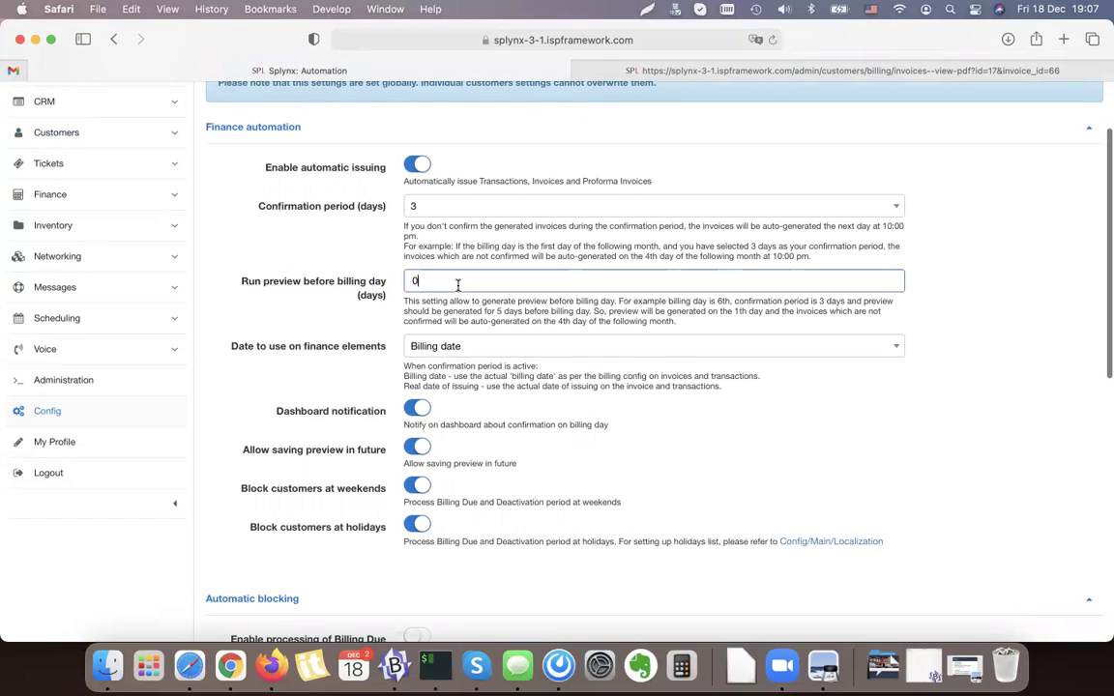
key("super+a")
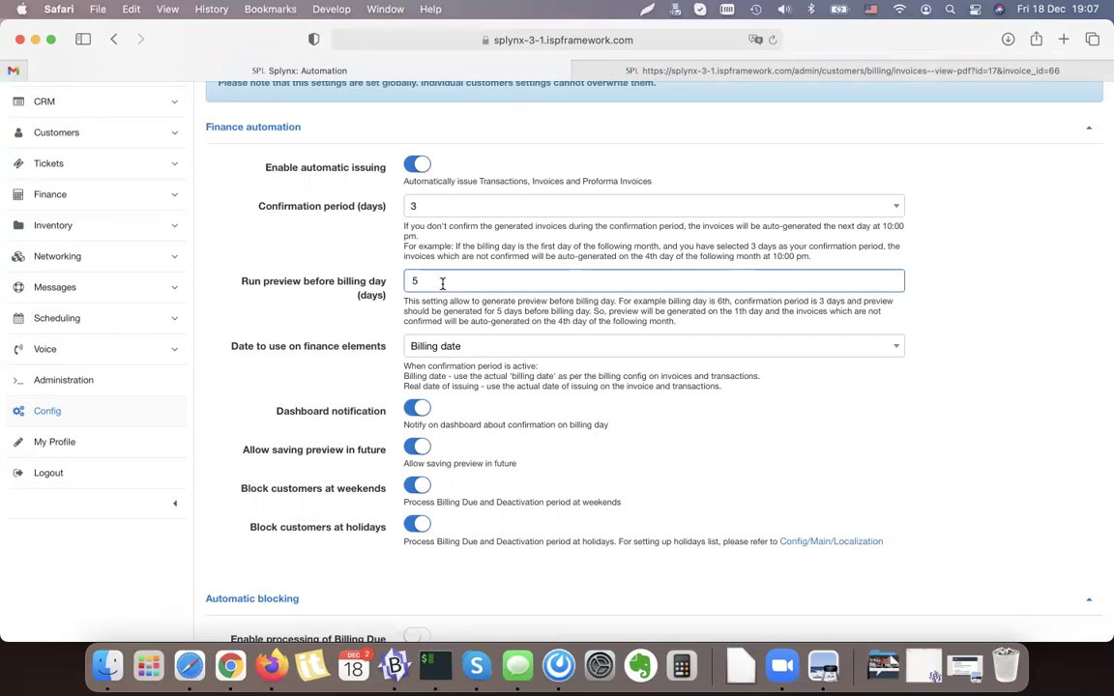
- Try a confirmation period of 0 days and another period value in the finance automation settings
scroll(367, 338, "down", 4)
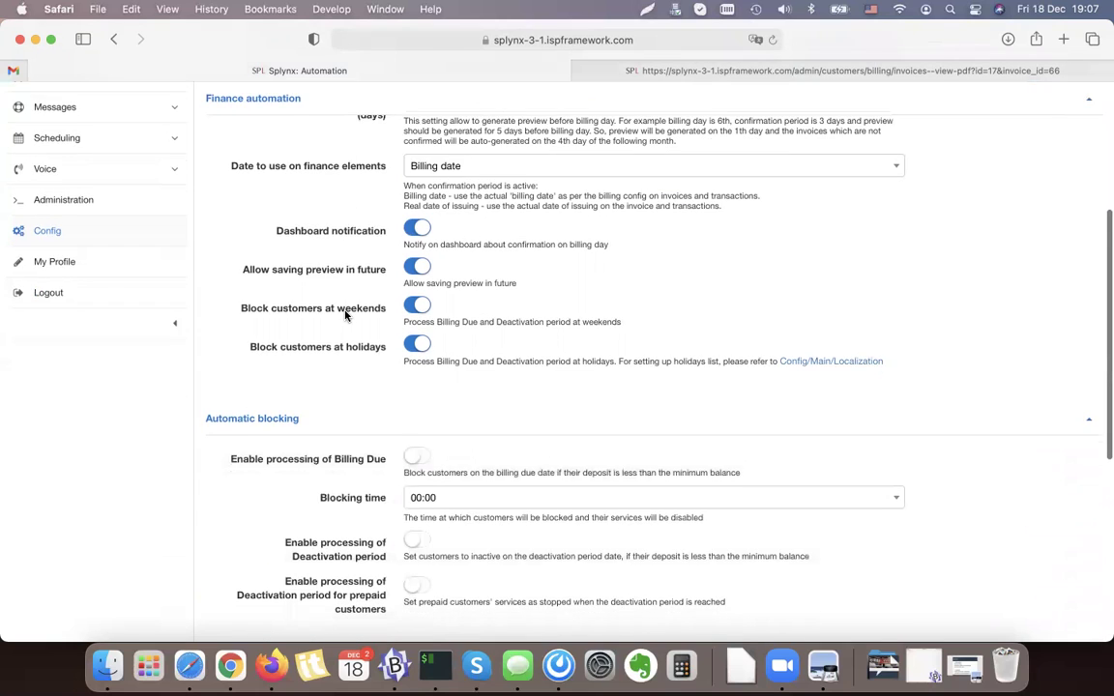
scroll(378, 271, "up", 6)
triple_click(322, 293)
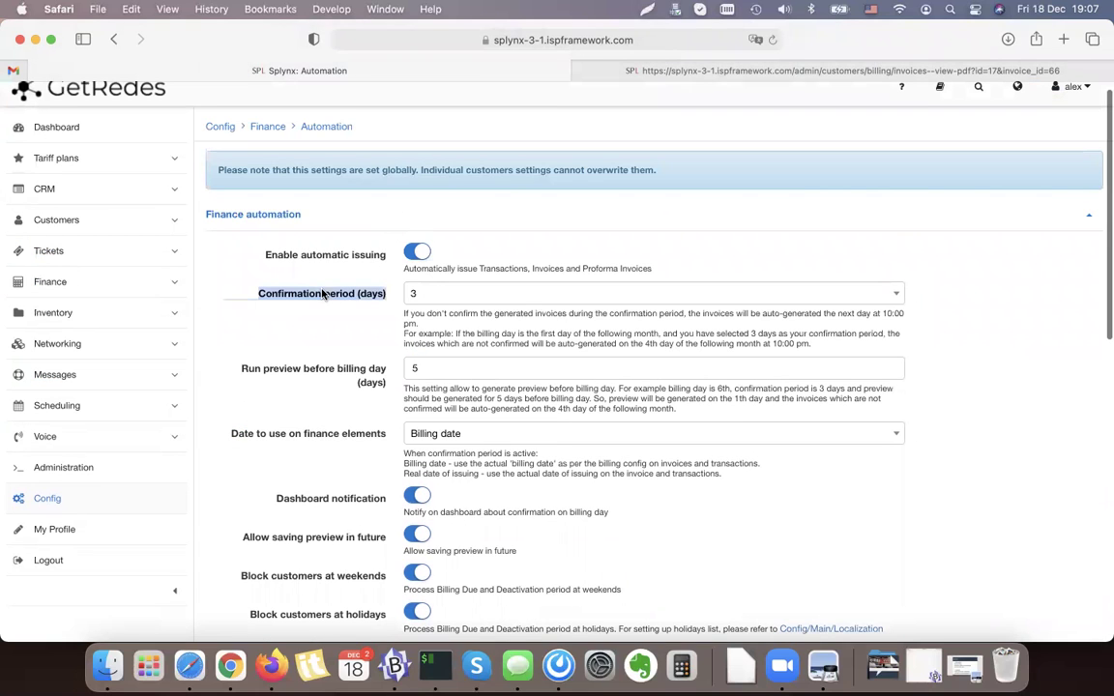
left_click(427, 295)
left_click(426, 345)
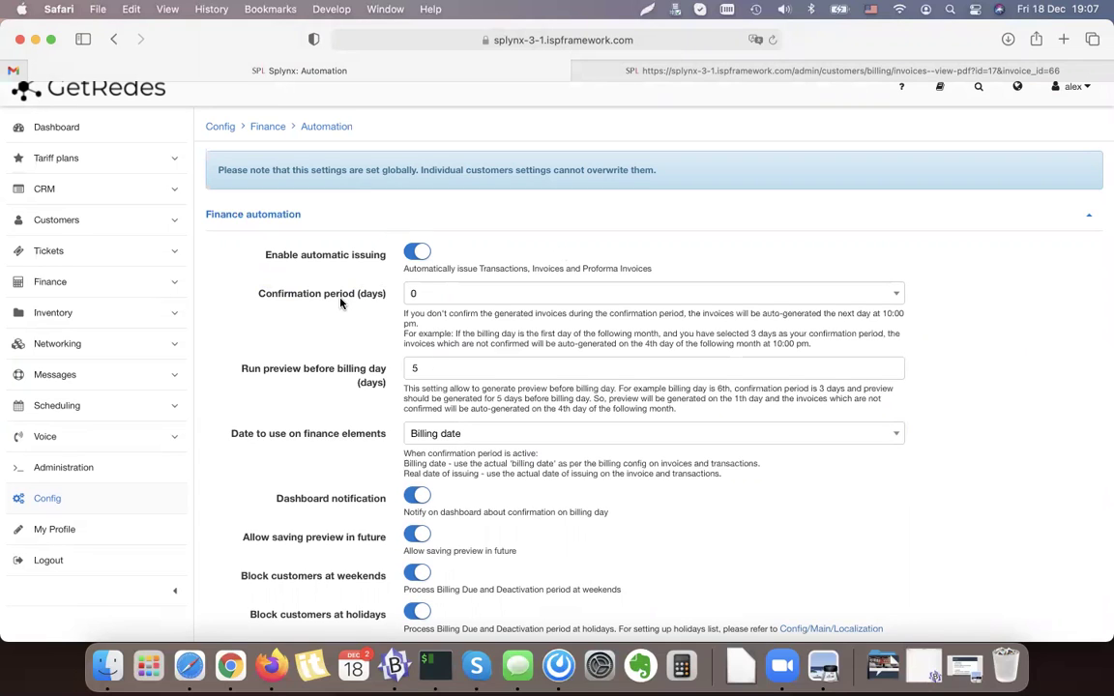
left_click(454, 303)
left_click(451, 302)
left_click(432, 303)
left_click(433, 368)
- Leave the finance automation settings without saving and return to the last viewed customer's billing page
scroll(367, 331, "down", 7)
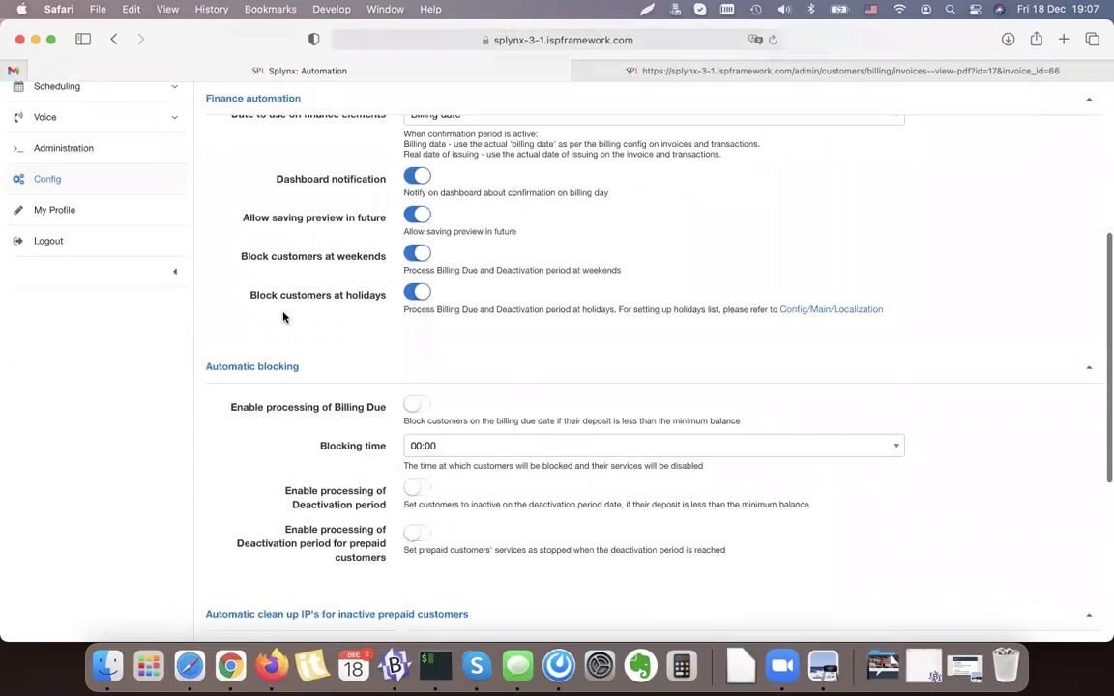
scroll(283, 317, "up", 5)
left_click(114, 39)
left_click(114, 40)
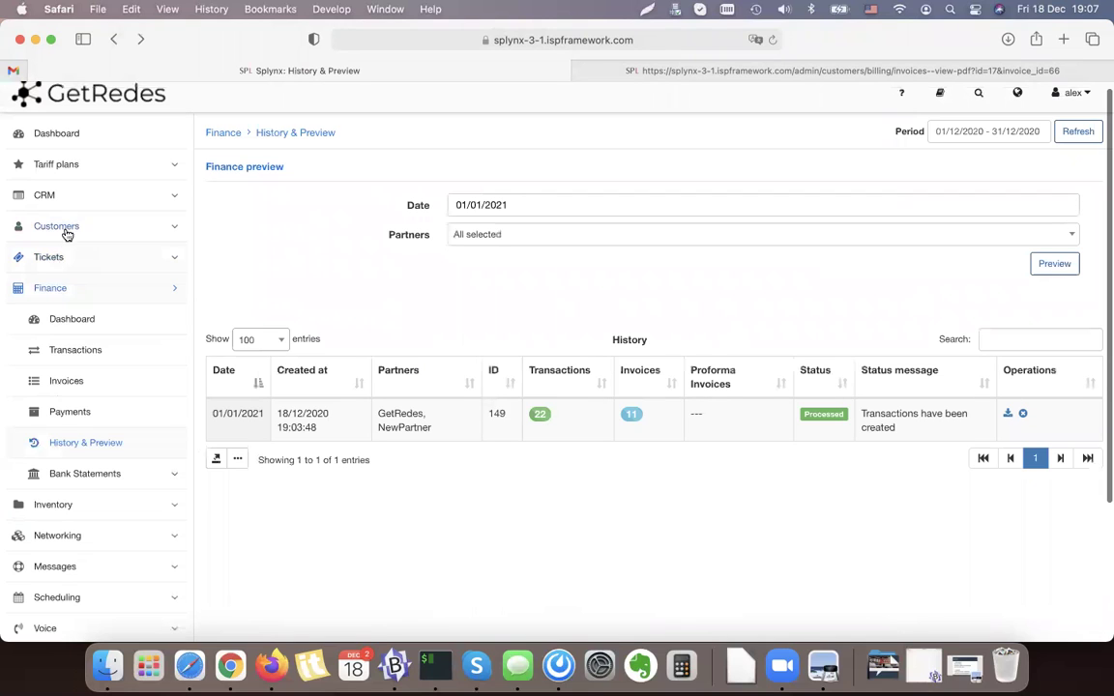
left_click(65, 226)
left_click(69, 351)
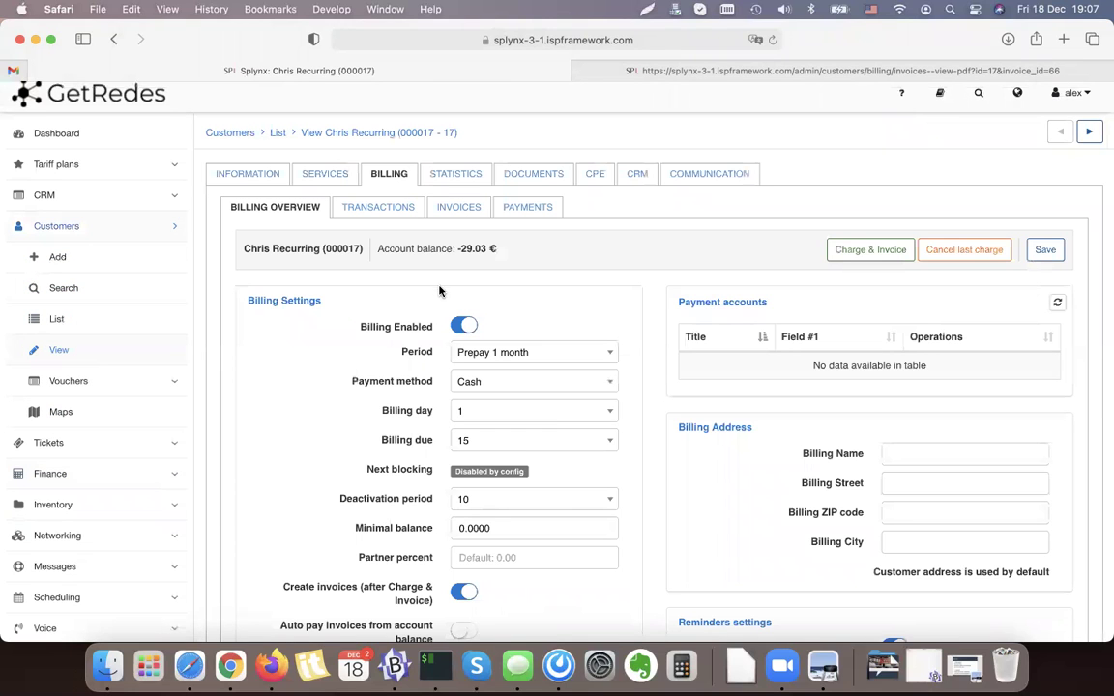
- Delete the customer's invoice dated 25/12/2020
left_click(468, 206)
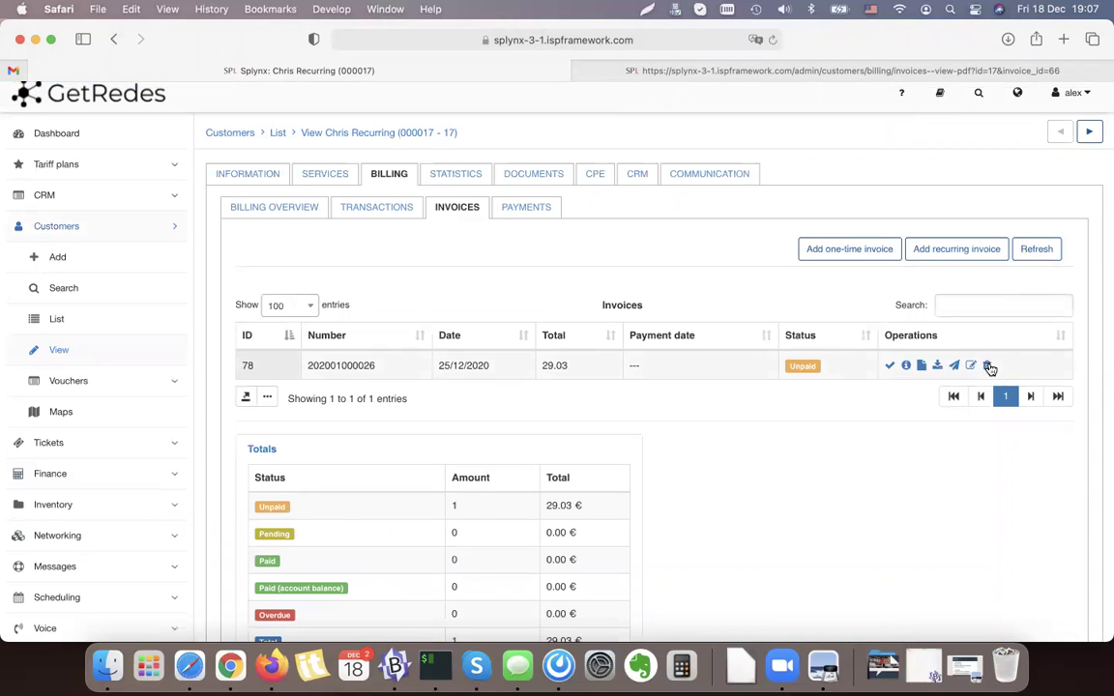
left_click(988, 366)
left_click(550, 418)
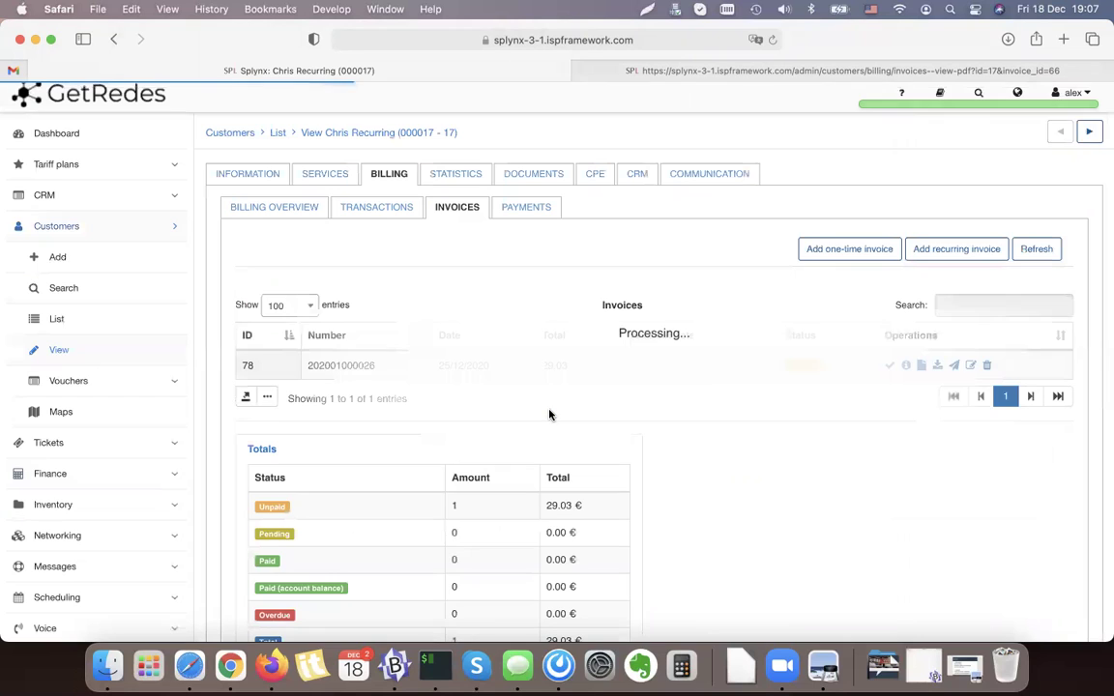
- Check the customer's billing overview and services after the invoice deletion
left_click(310, 208)
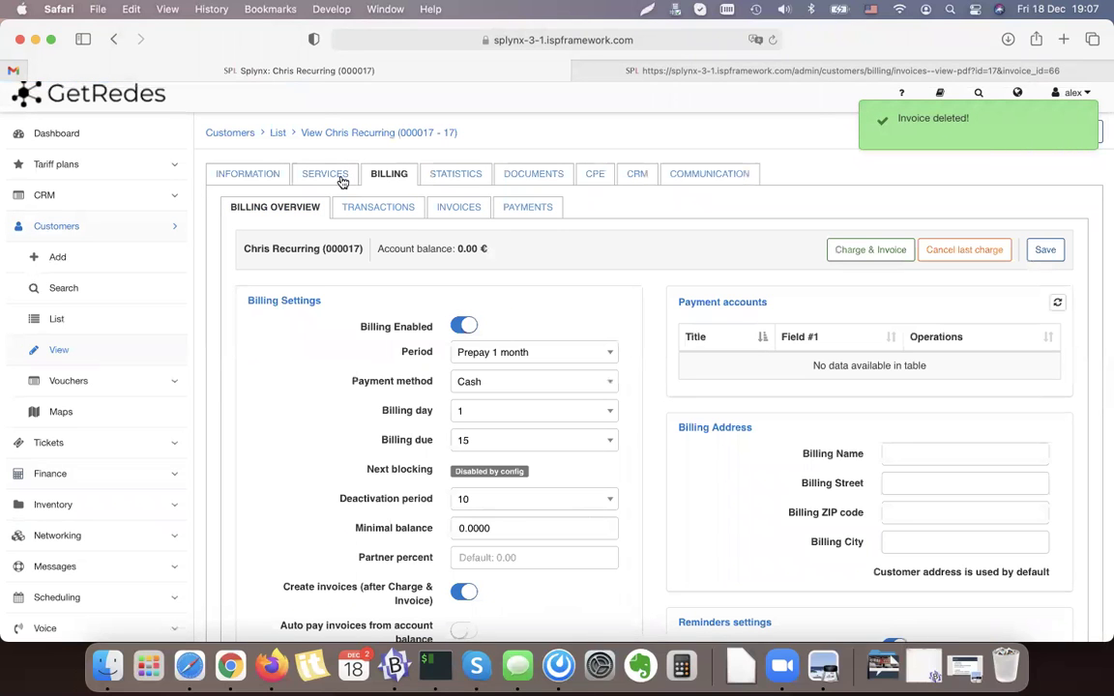
left_click(320, 174)
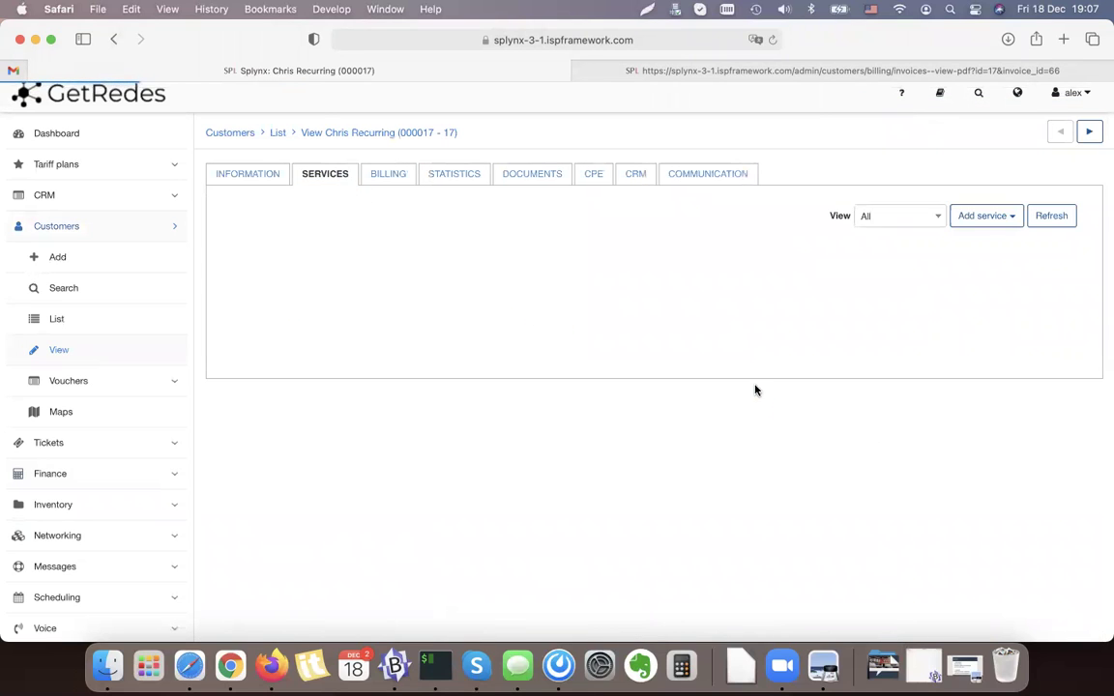
left_click_drag(569, 349, 559, 345)
- Set the customer's billing day to 18 and save the billing settings
left_click(388, 180)
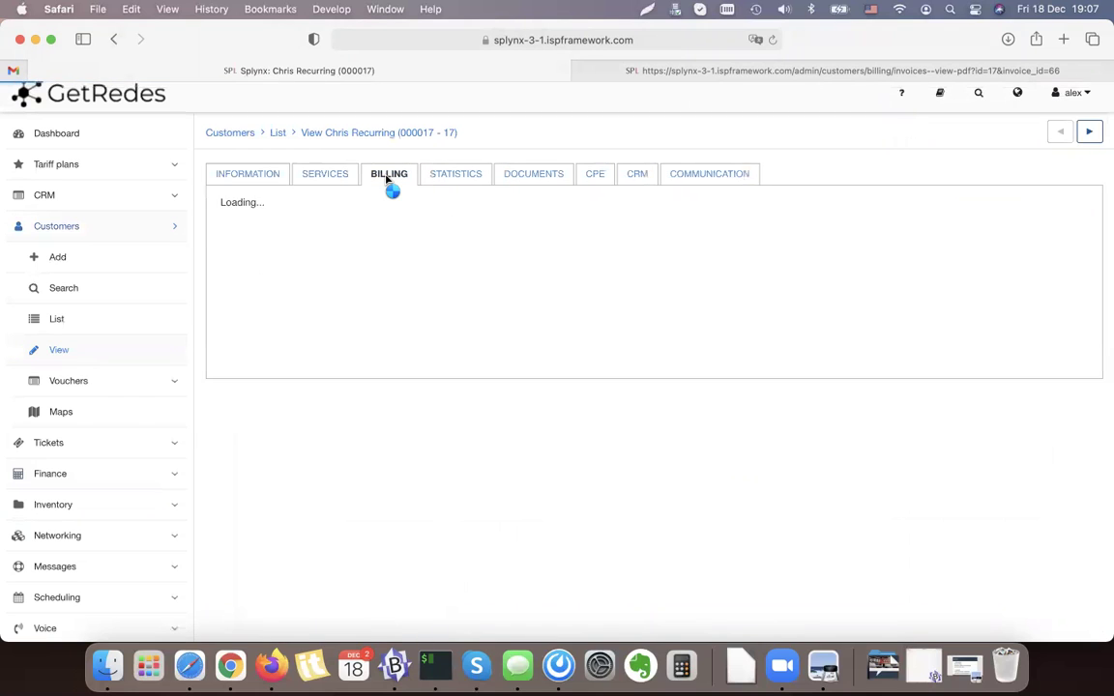
left_click(484, 411)
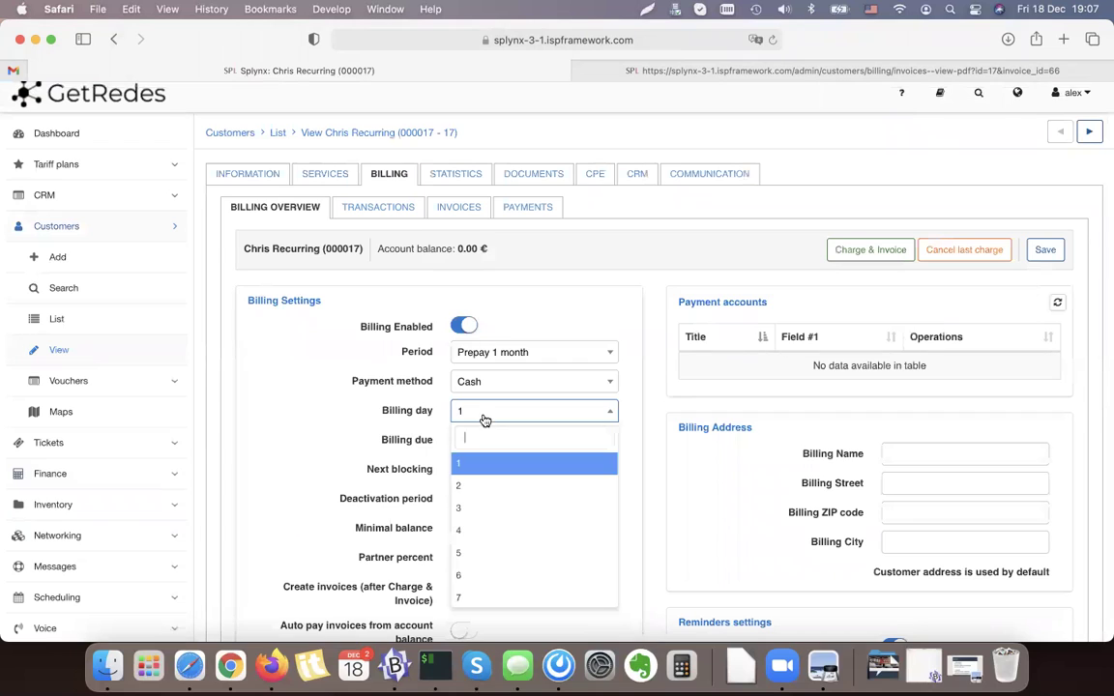
type("18")
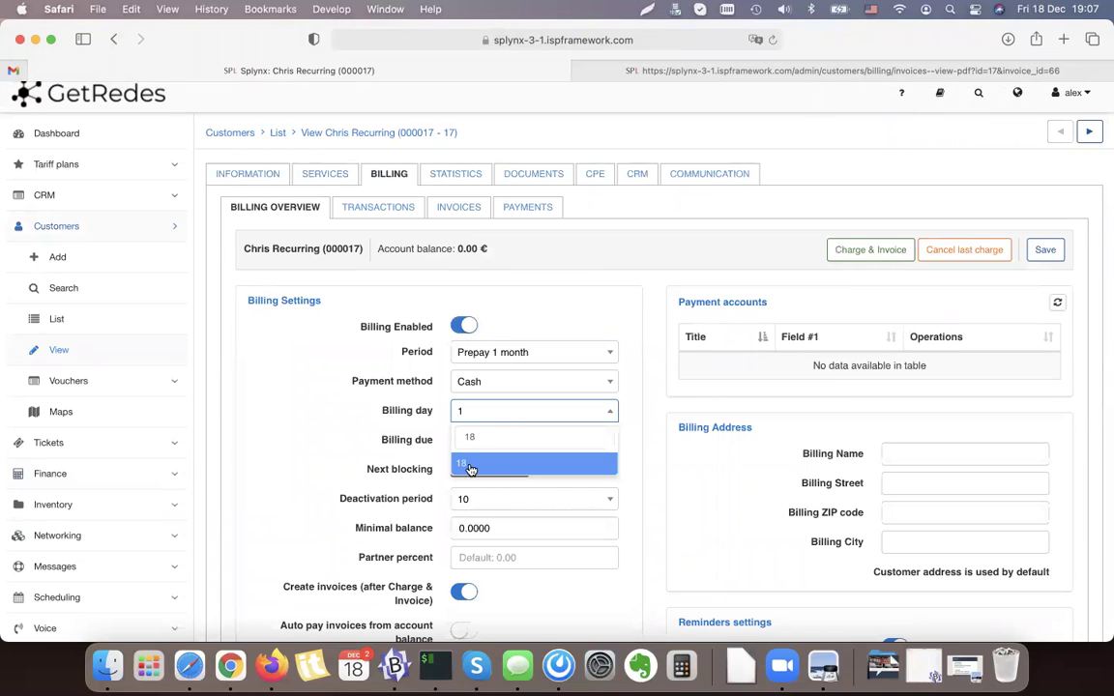
left_click(464, 465)
left_click(1051, 249)
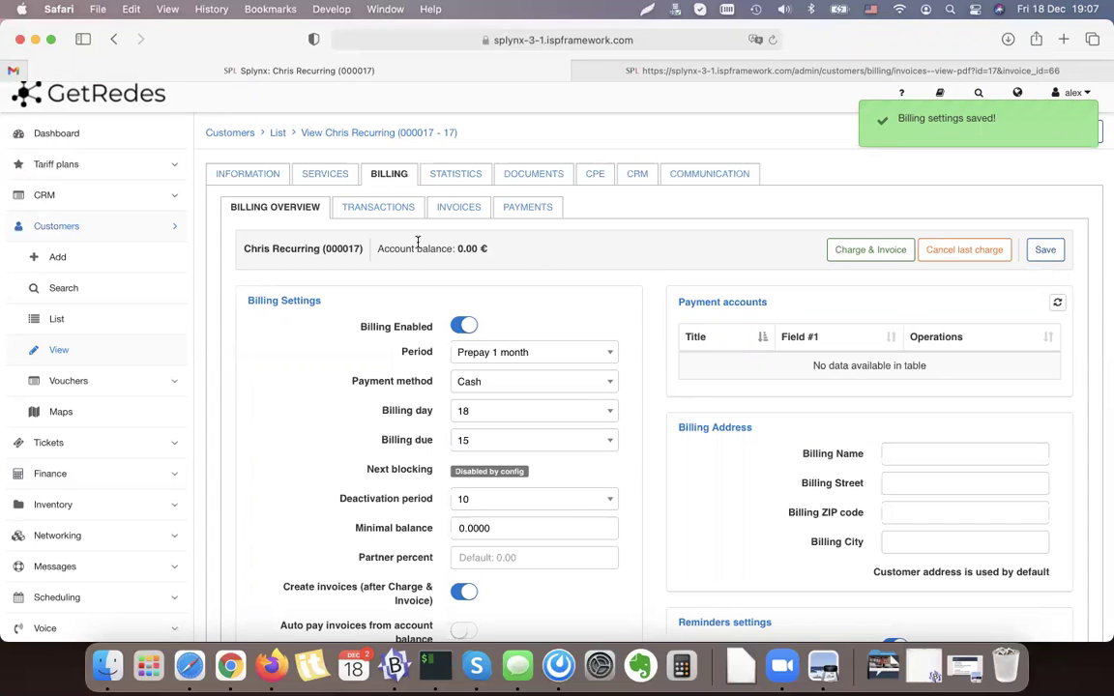
left_click_drag(432, 412, 396, 414)
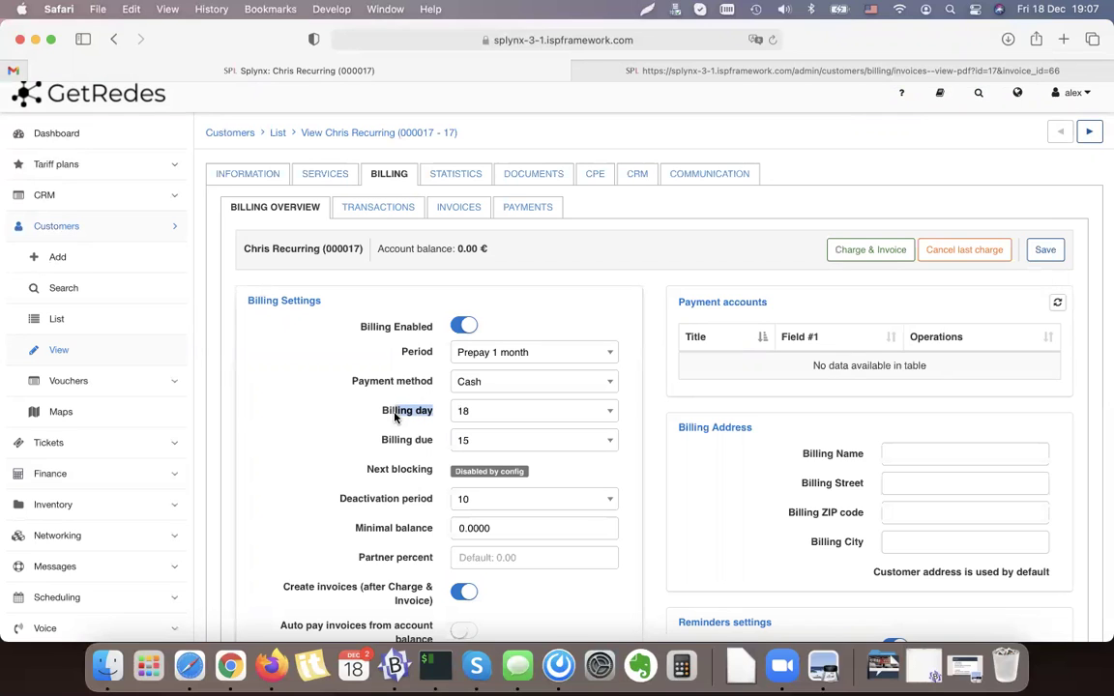
- Preview a Charge and Invoice for the customer with the date set to 01/12/2020
left_click(855, 252)
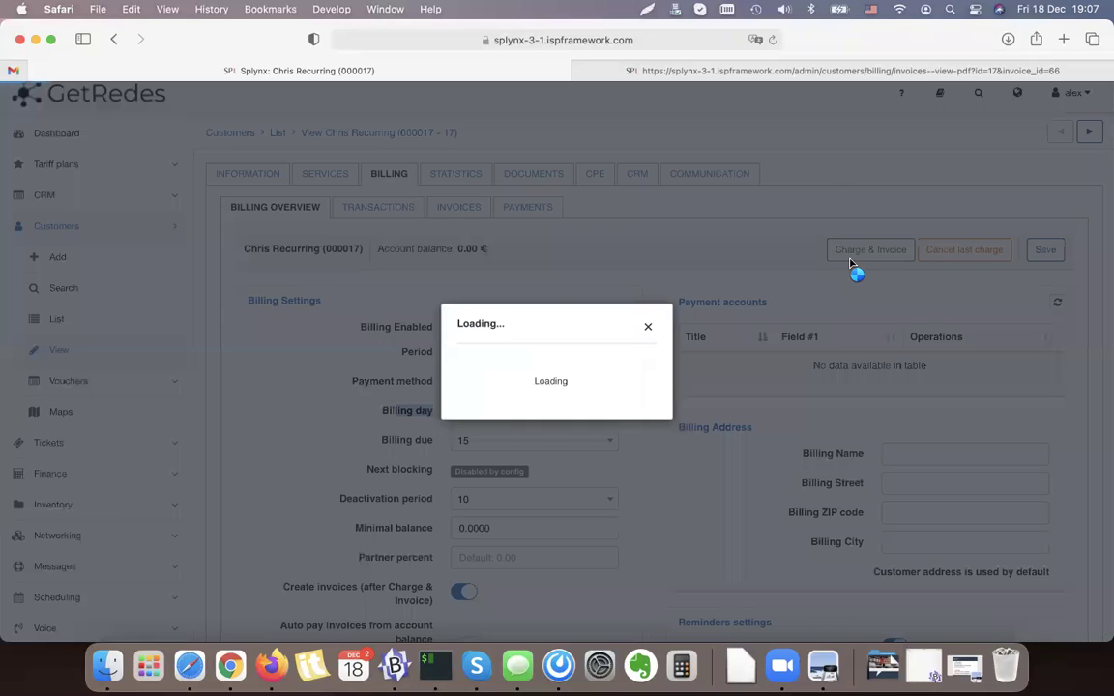
left_click(473, 216)
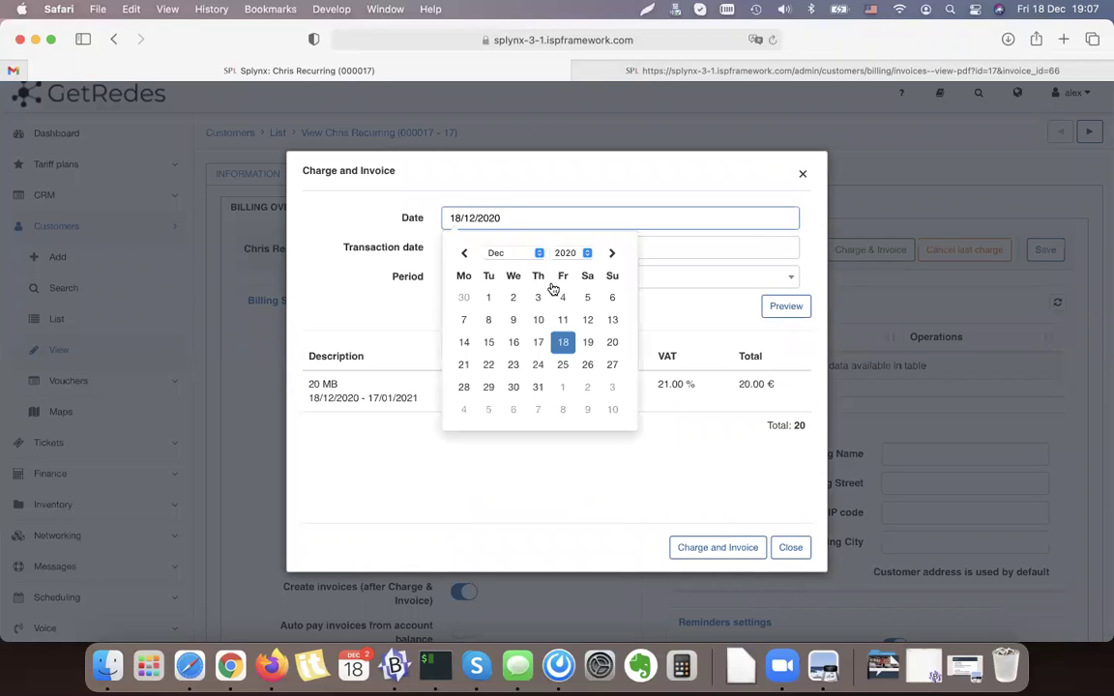
left_click(613, 253)
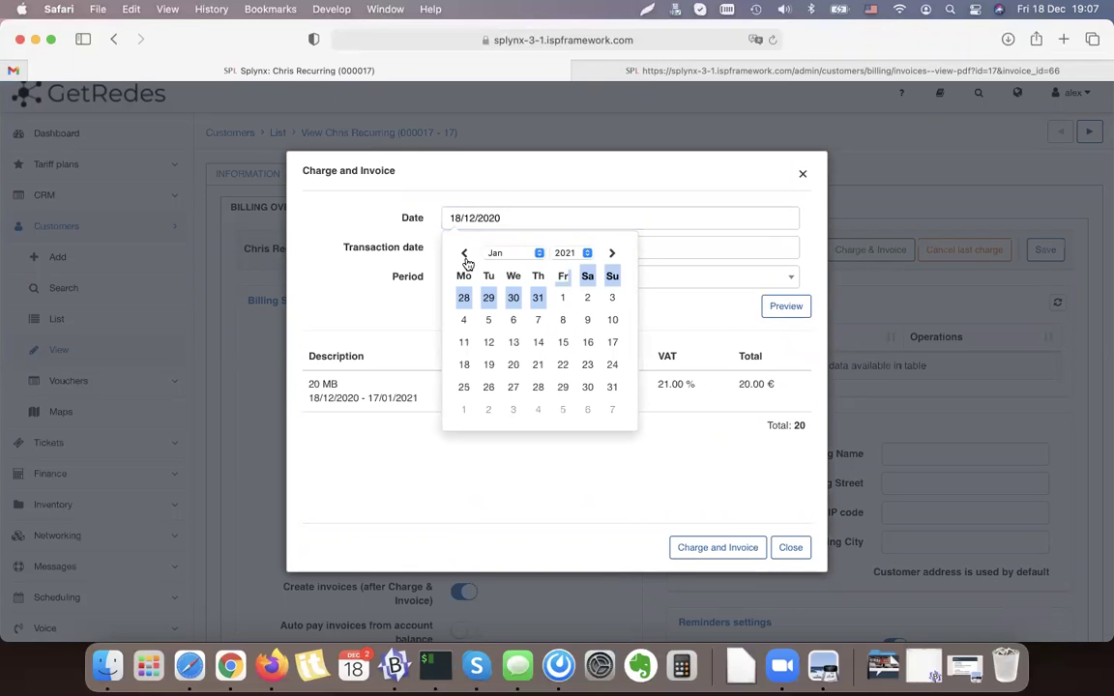
left_click(464, 254)
left_click(490, 298)
left_click(786, 306)
- Examine the service period and total in the charge preview, and close it without charging
left_click_drag(309, 397, 395, 385)
triple_click(372, 403)
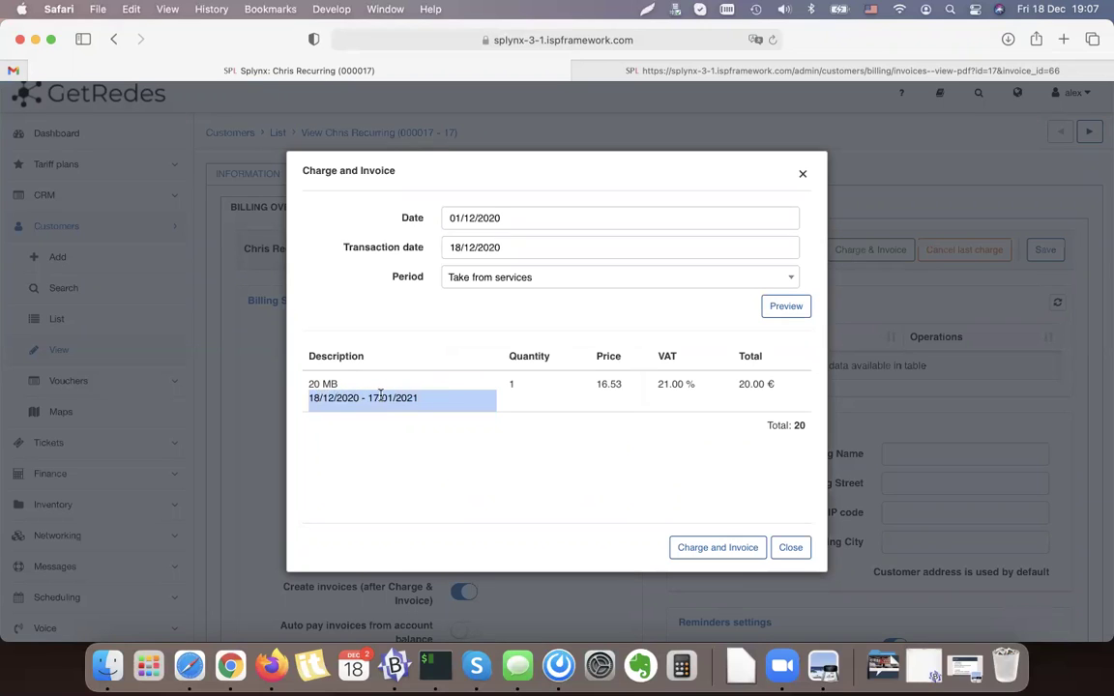
left_click(323, 395)
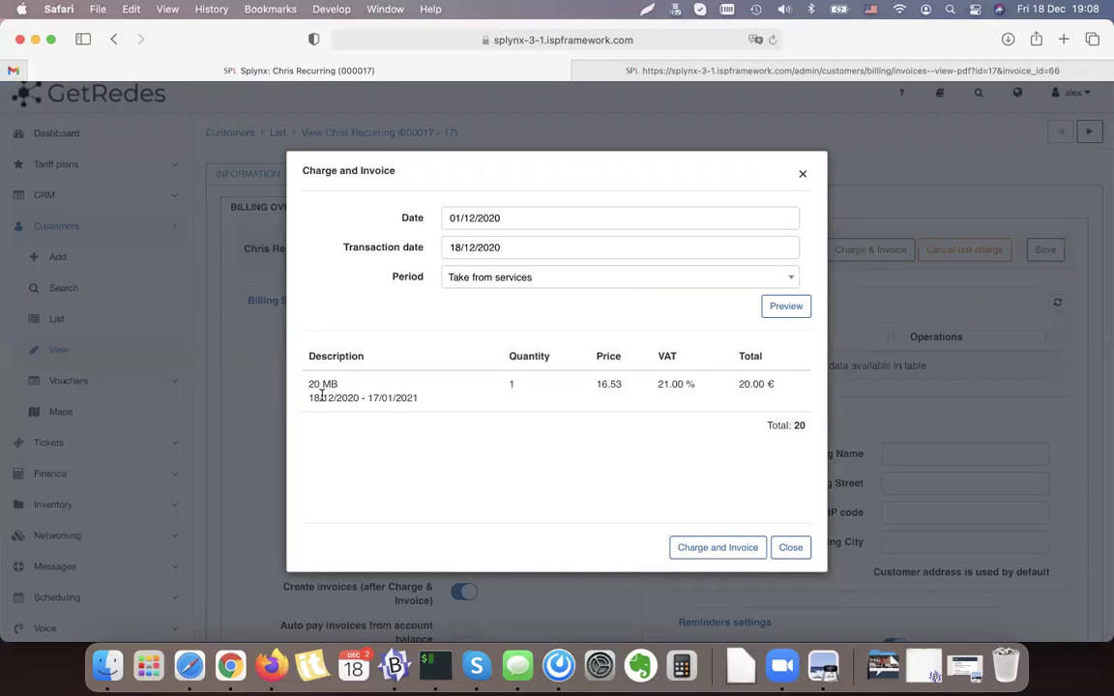
left_click_drag(308, 398, 417, 400)
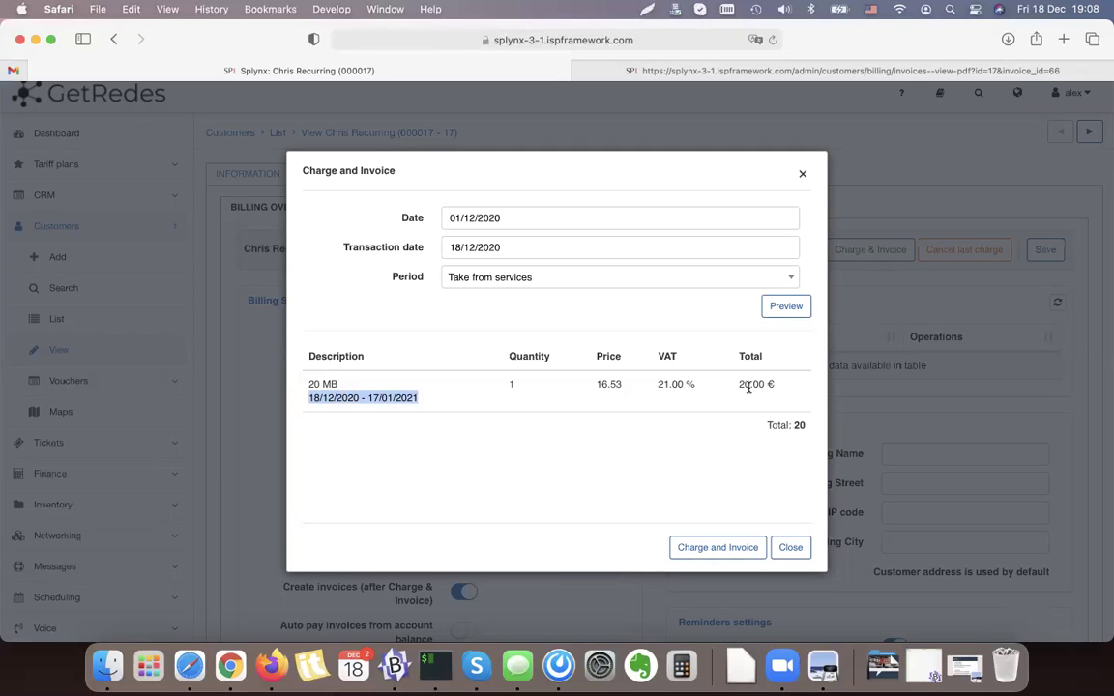
left_click(794, 425)
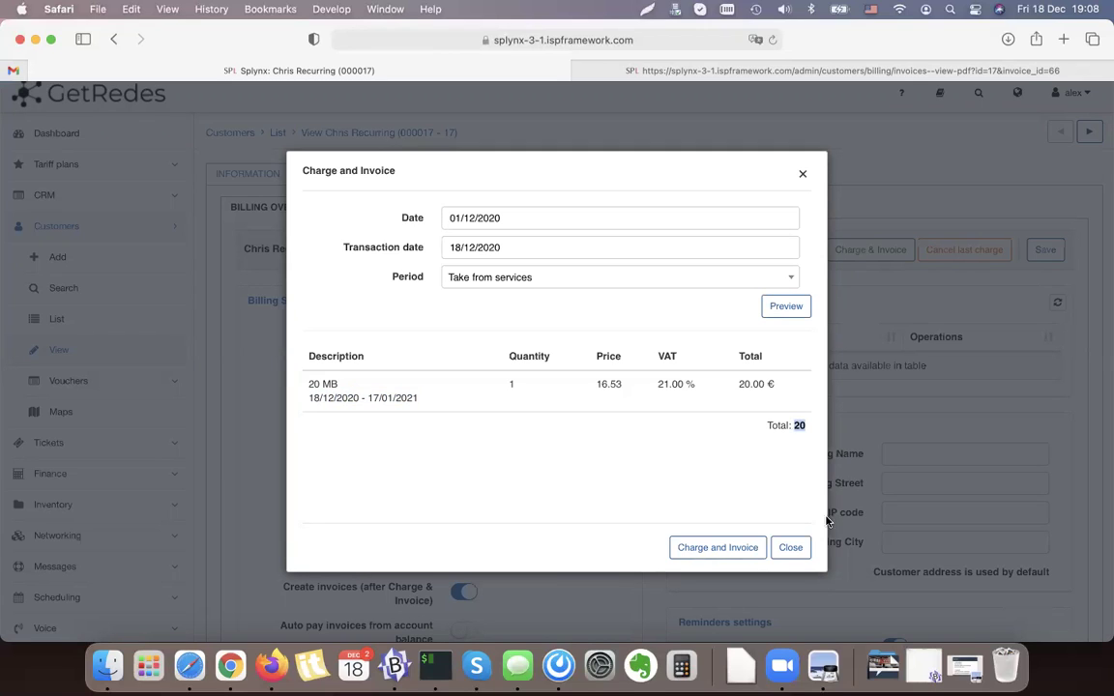
left_click(794, 549)
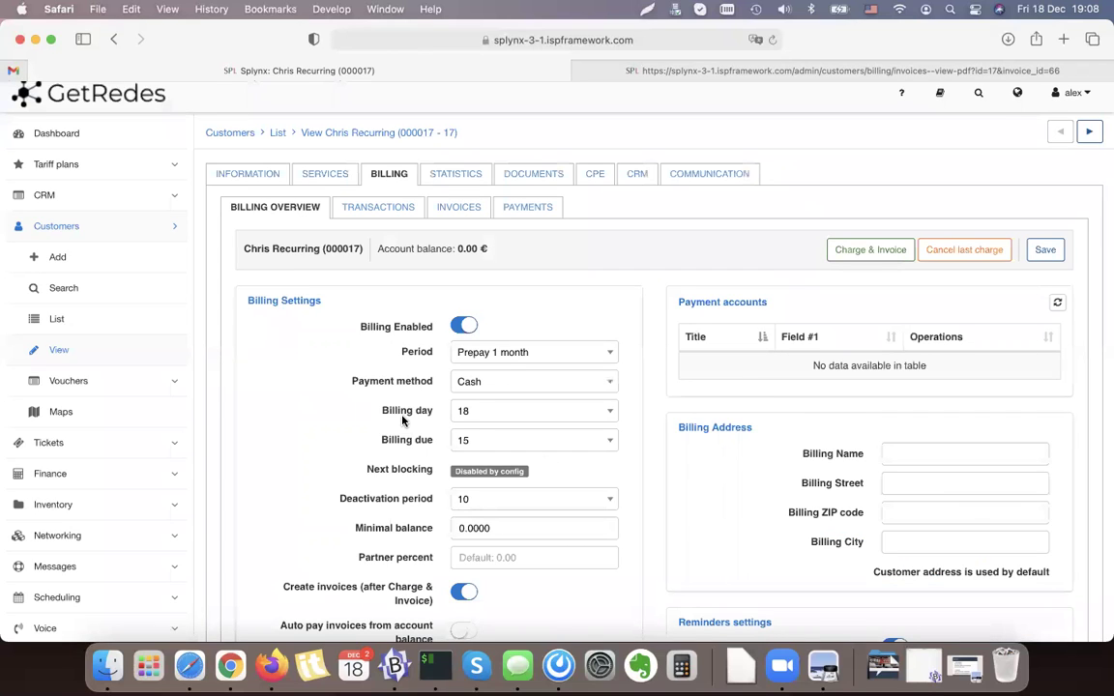
- Set the customer's billing day back to 1 and save the billing settings
left_click(502, 414)
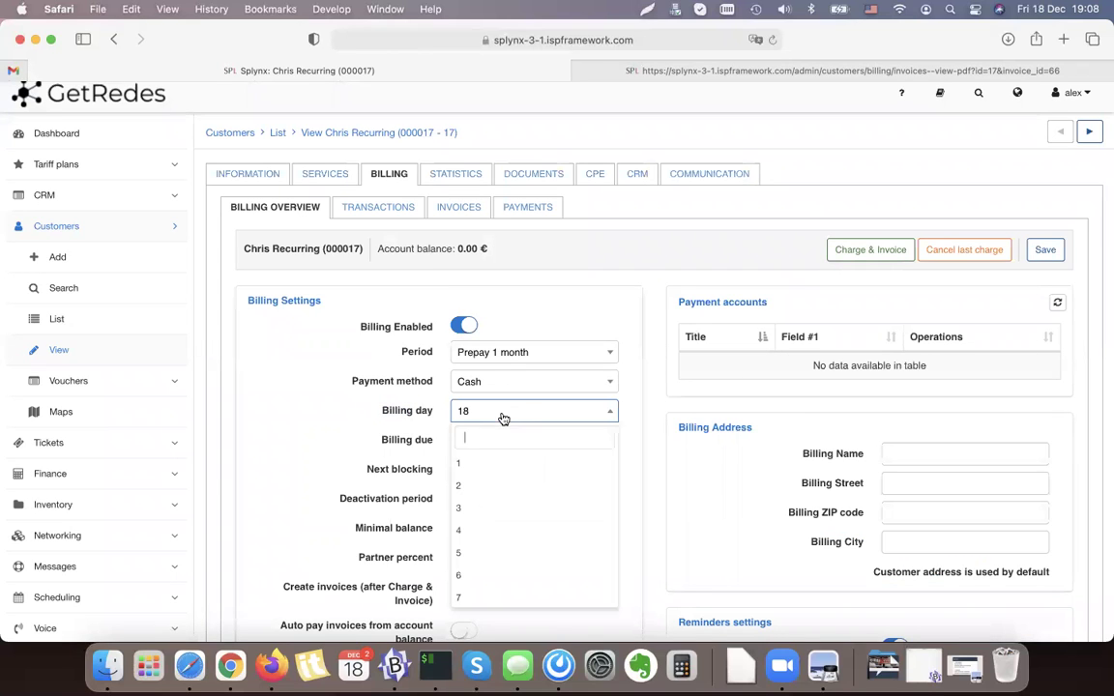
left_click(481, 469)
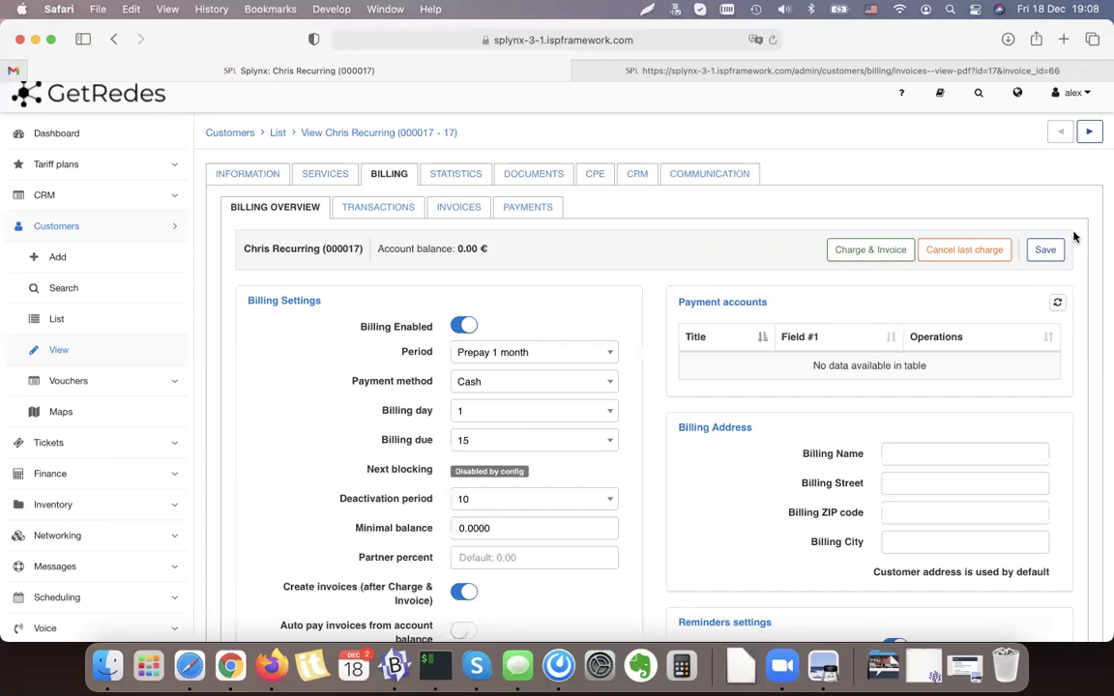
left_click(1046, 249)
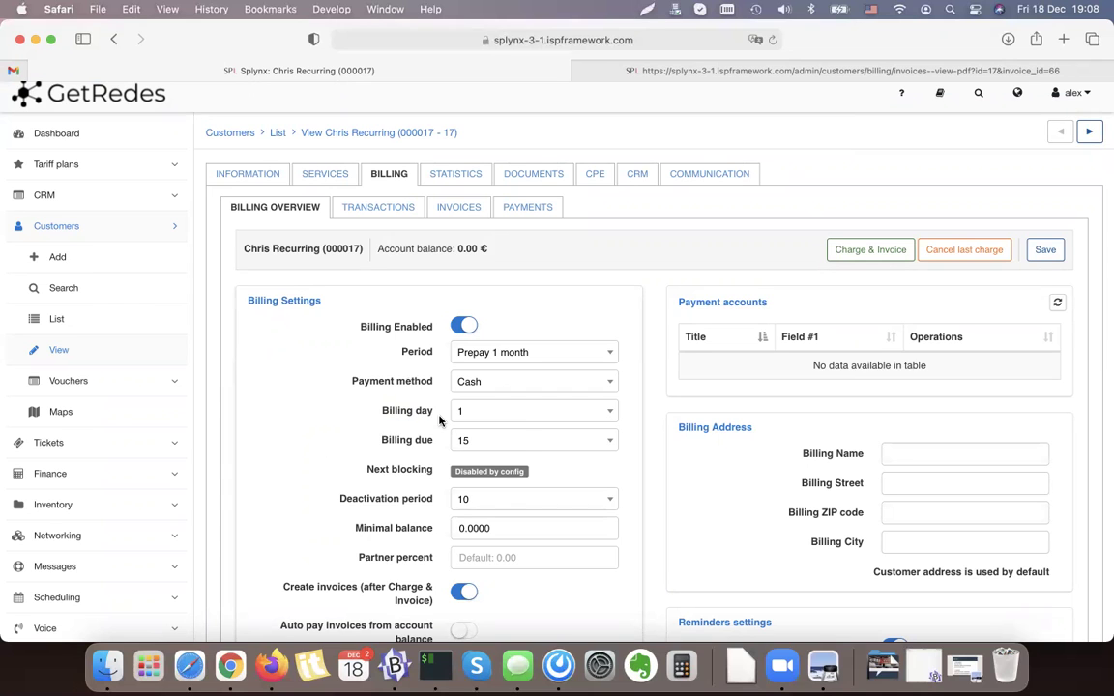
scroll(443, 424, "down", 3)
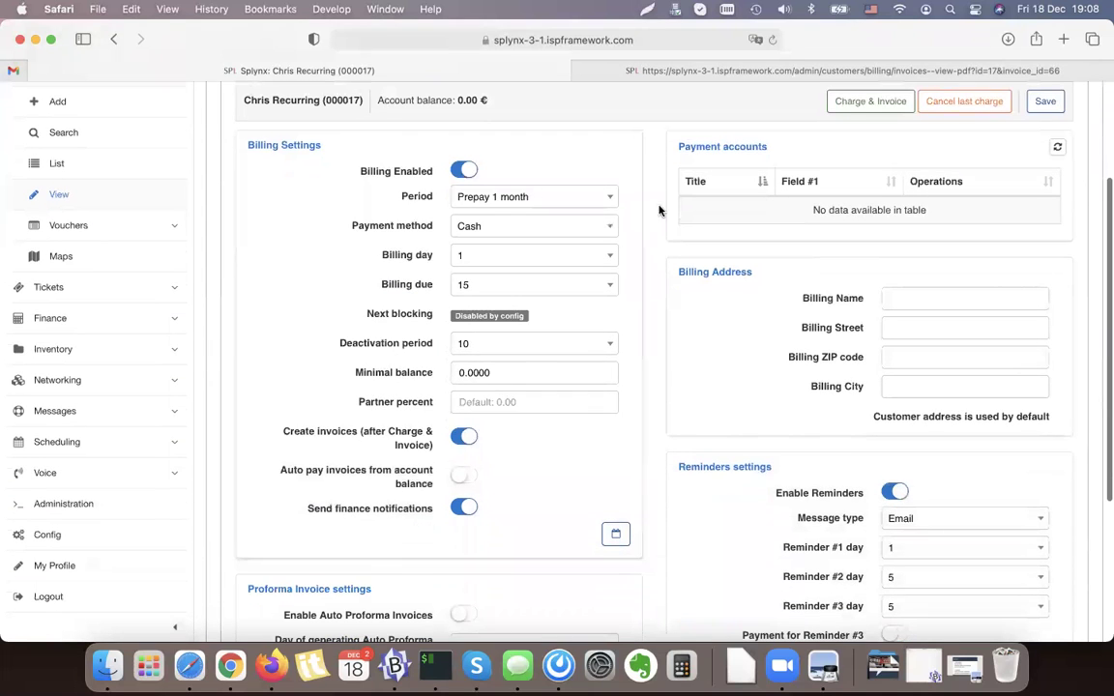
scroll(660, 211, "up", 2)
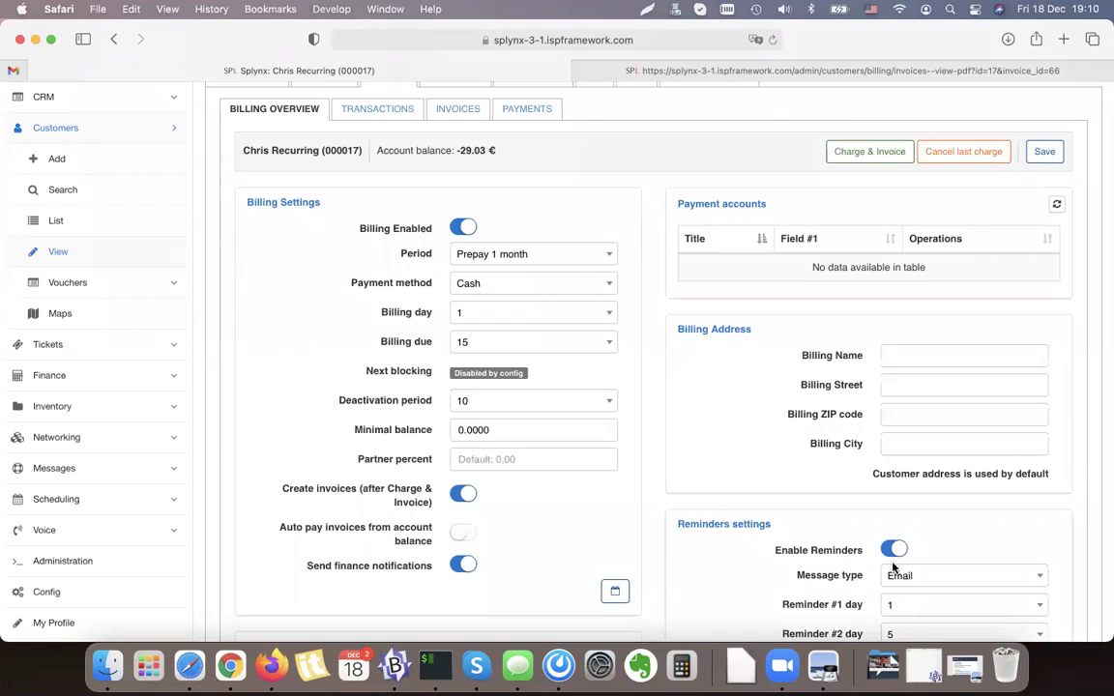
- Review the customer's billing period options and switch the Period from Prepay to Postpaid
double_click(416, 254)
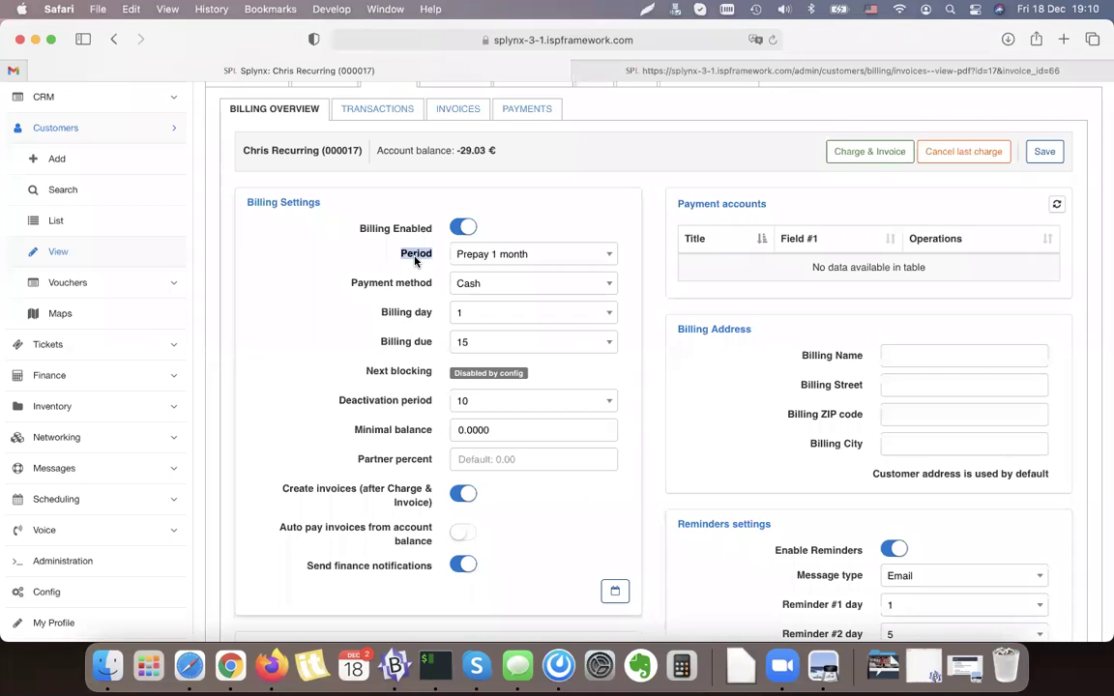
left_click(491, 256)
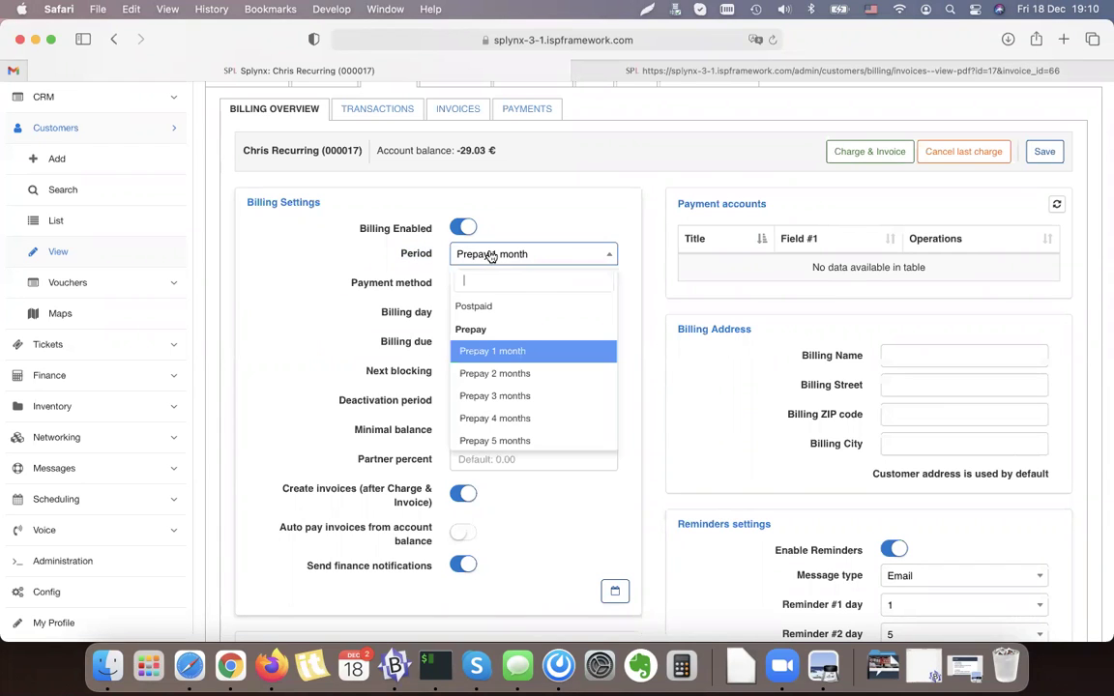
left_click(513, 358)
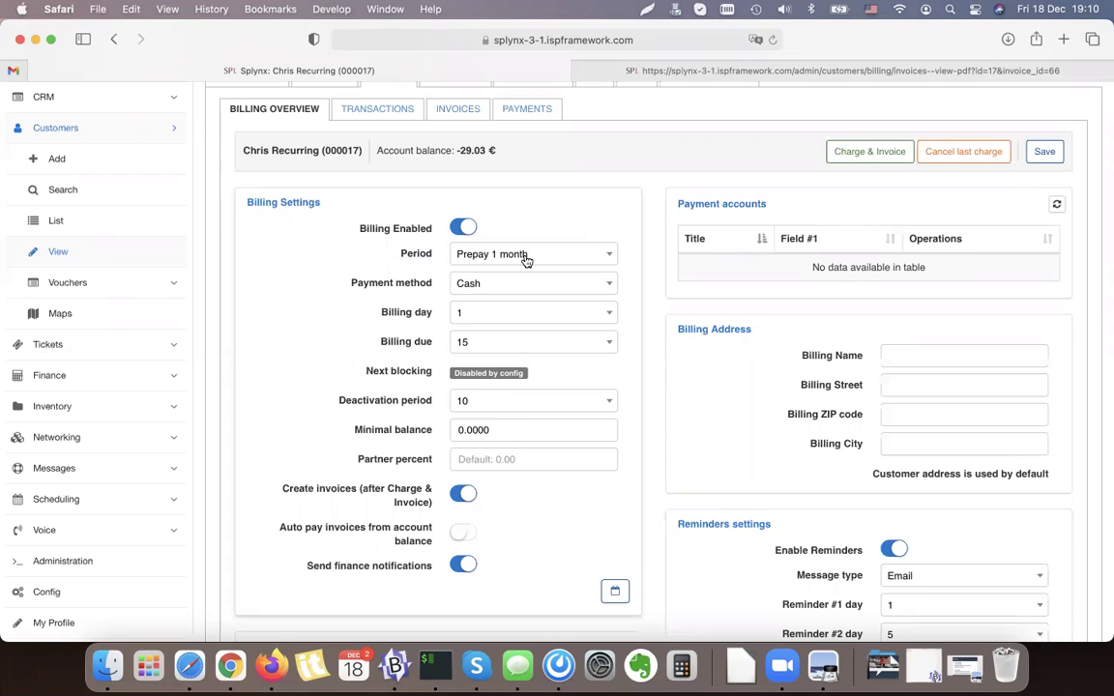
left_click(595, 254)
left_click(500, 307)
double_click(418, 252)
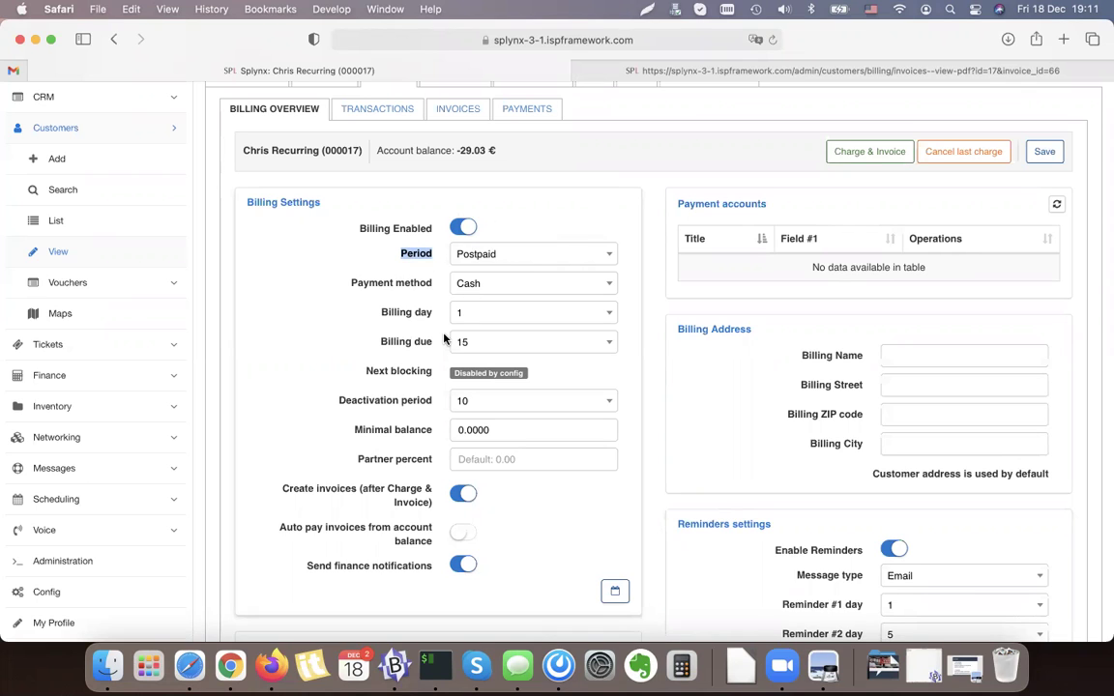
- Set the customer's billing Period back to Prepay 1 month
left_click(518, 255)
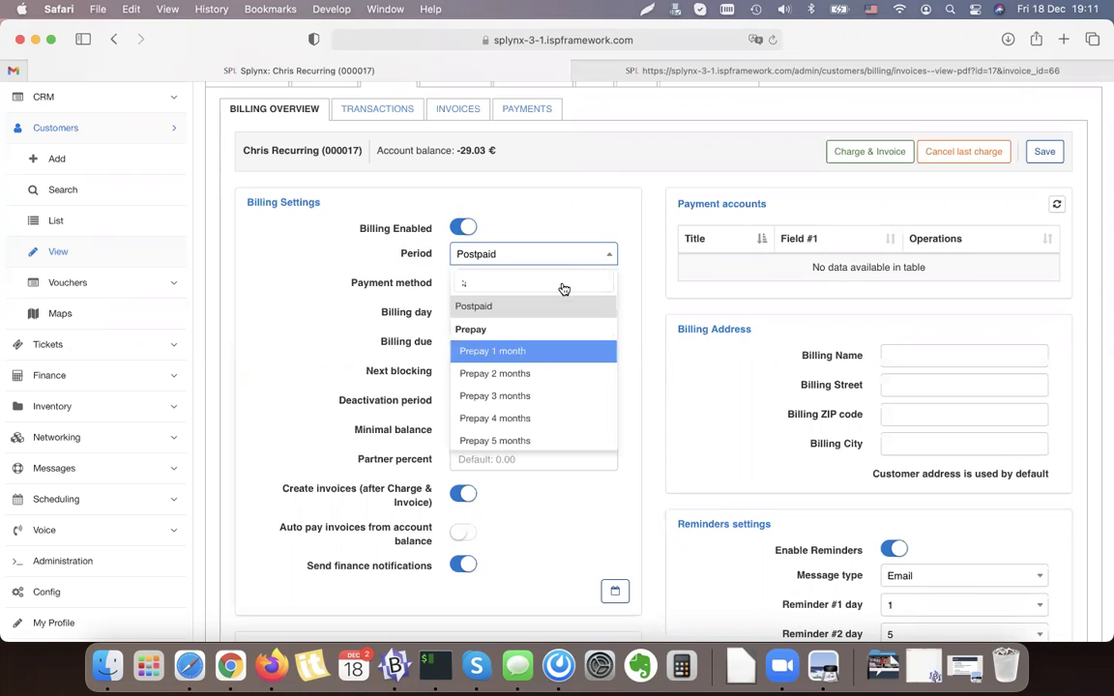
left_click(498, 350)
double_click(414, 256)
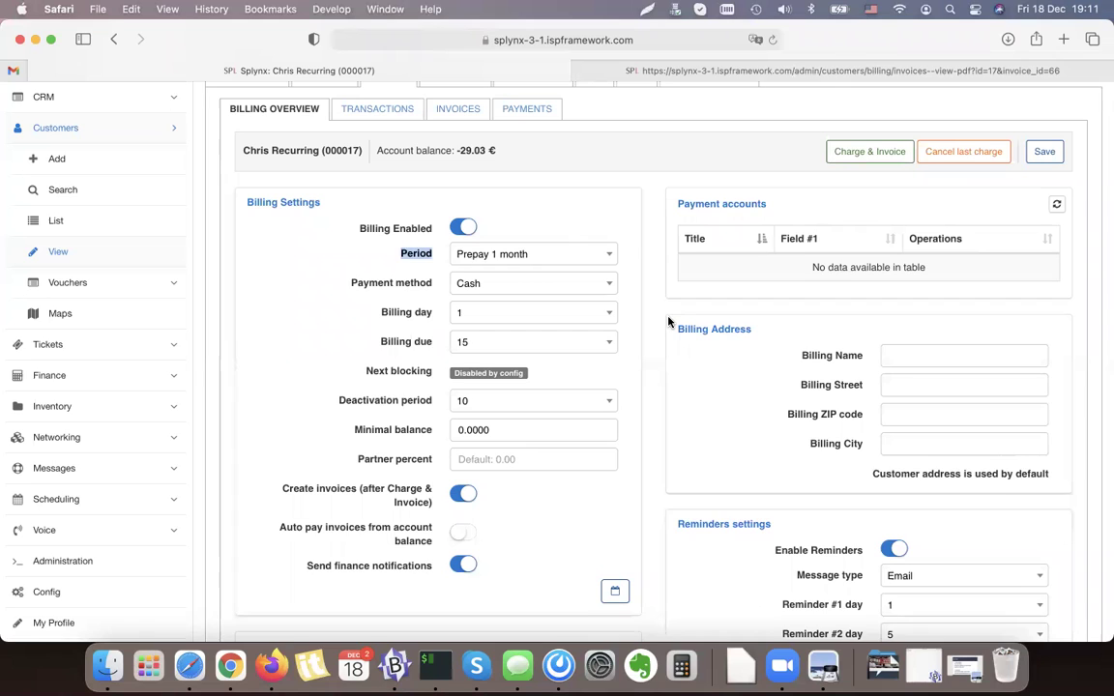
- Review the Billing due, Next blocking and Deactivation period settings, and save the customer's billing settings
scroll(665, 324, "down", 1)
double_click(419, 334)
double_click(376, 364)
double_click(398, 334)
double_click(419, 393)
left_click(420, 397)
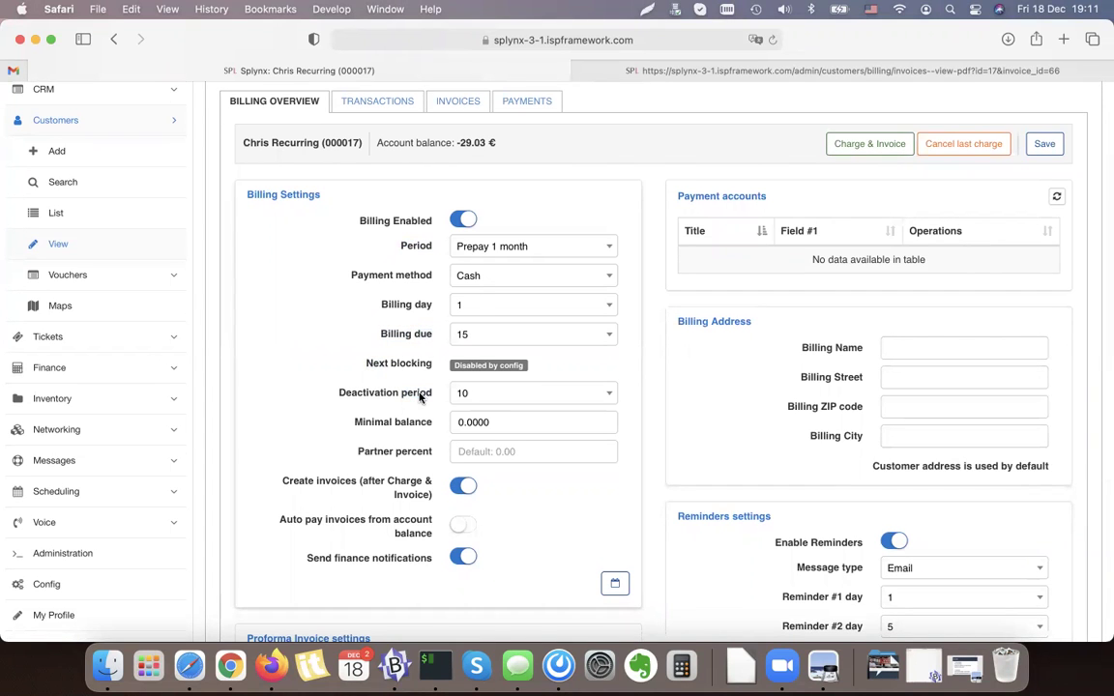
scroll(425, 416, "up", 3)
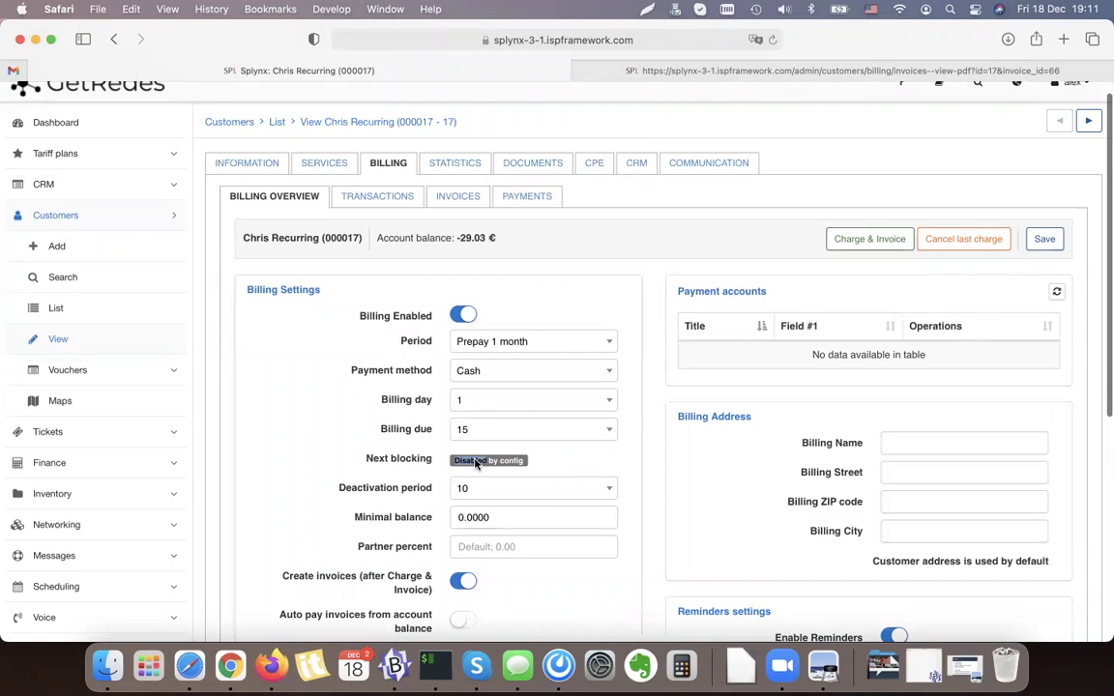
left_click(1045, 239)
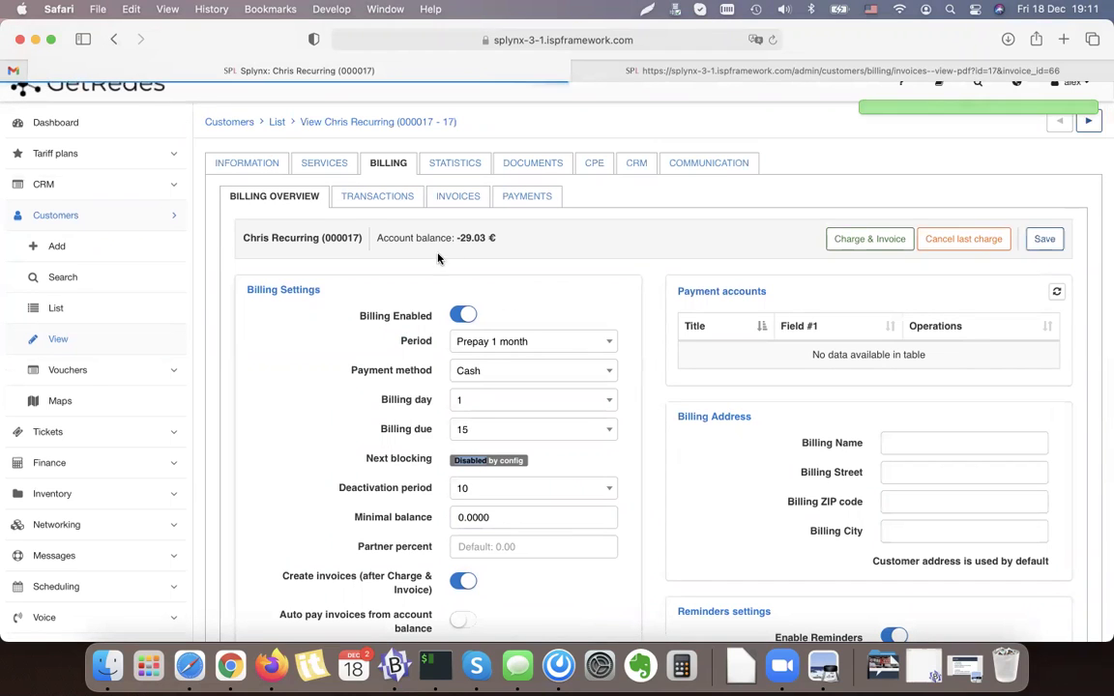
- Check the date of the customer's invoice and return to the billing overview
left_click(458, 203)
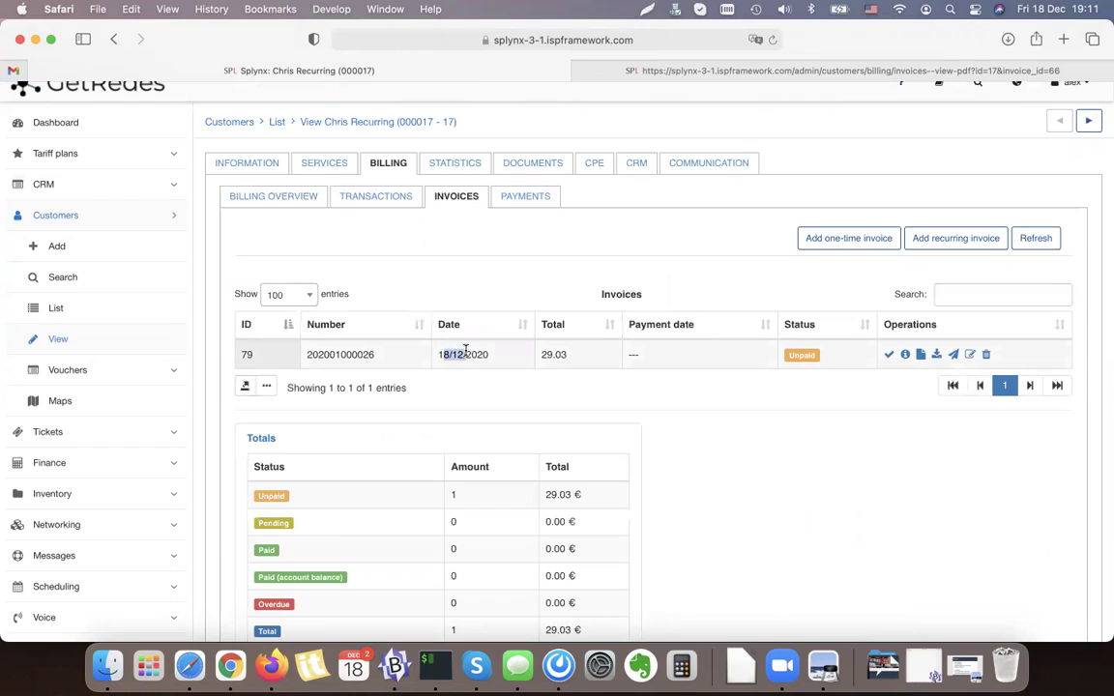
left_click(280, 197)
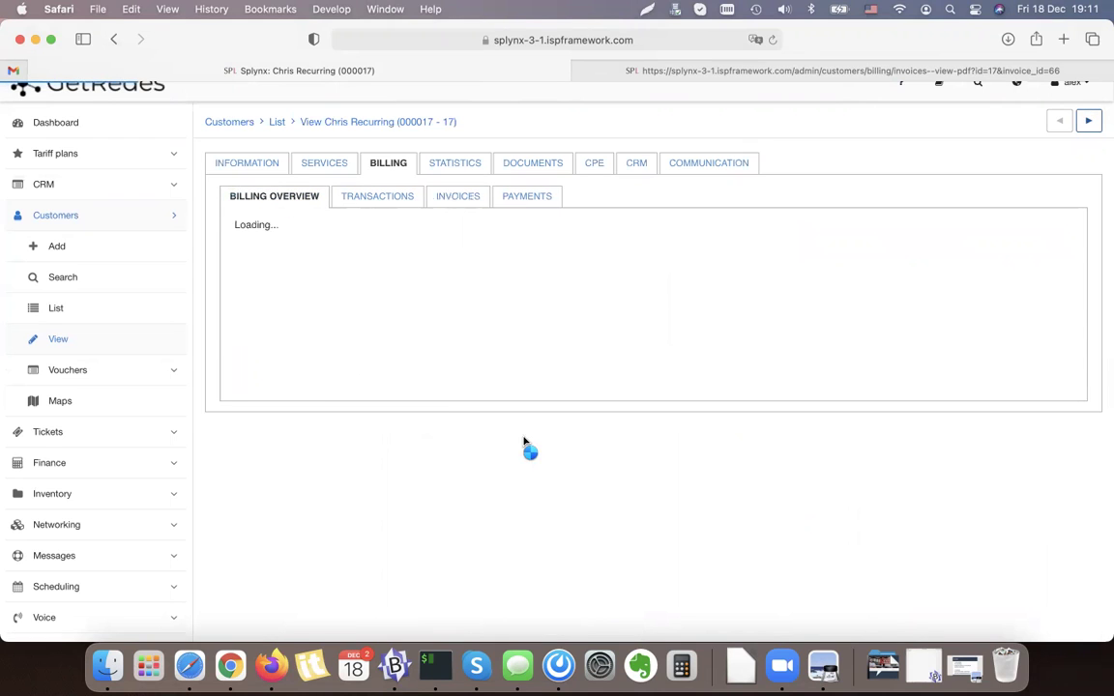
- Display the billing calendar under Billing Settings and compare its billing, blocking and deactivation dates with the Deactivation period setting
scroll(433, 438, "down", 1)
scroll(433, 438, "down", 5)
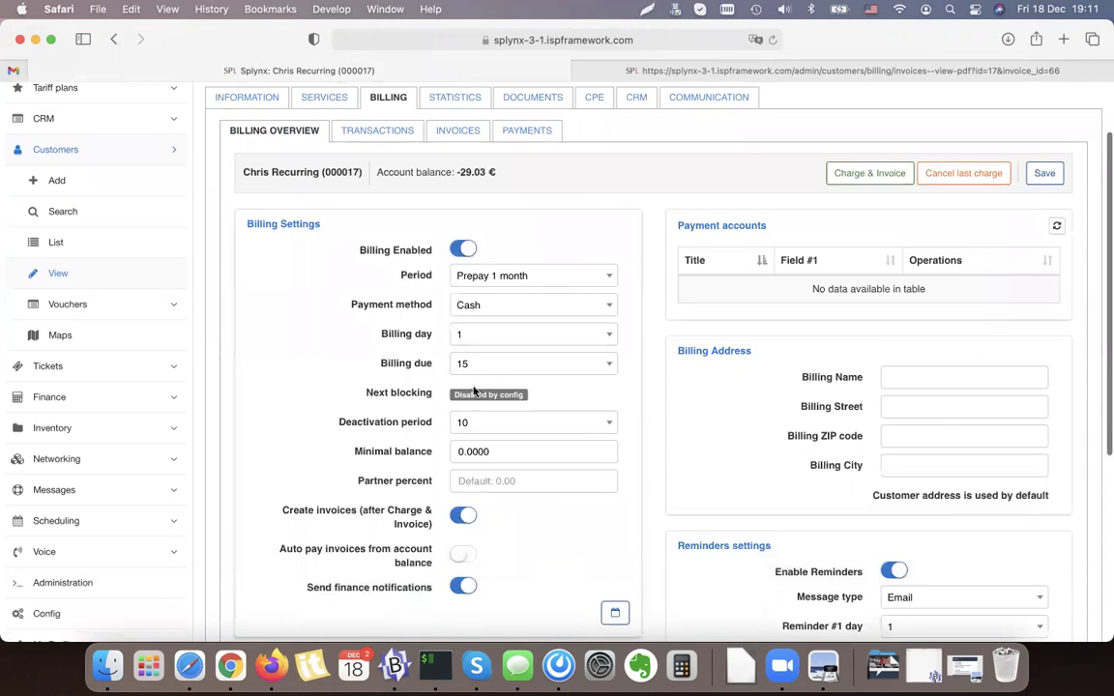
left_click(625, 561)
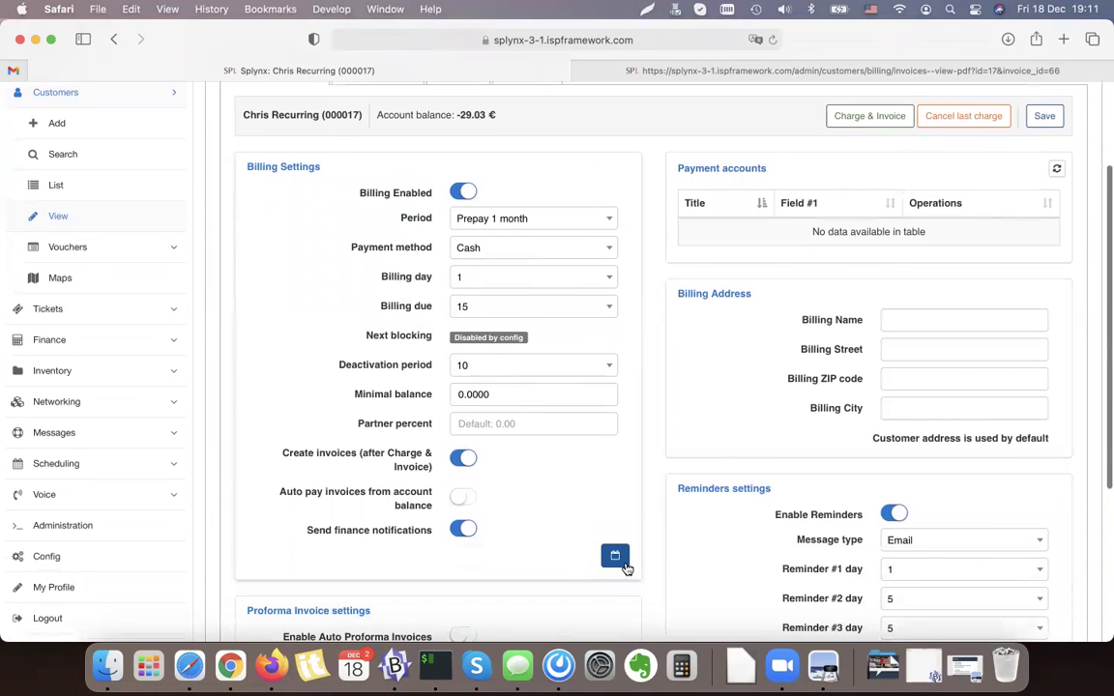
scroll(644, 492, "down", 9)
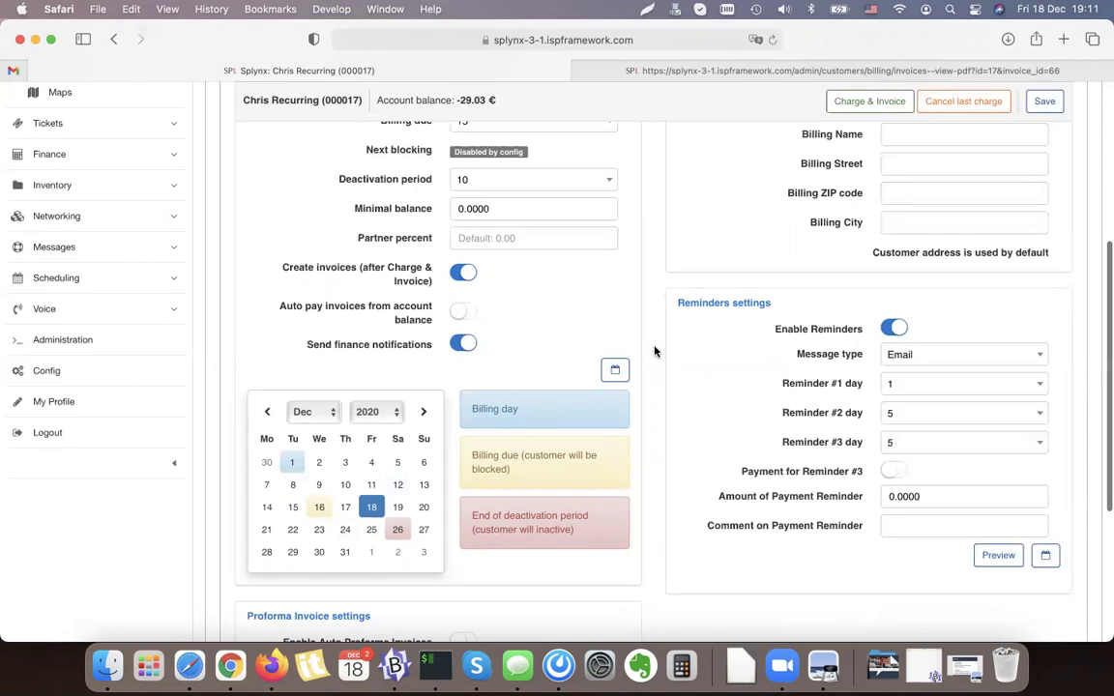
scroll(654, 352, "up", 3)
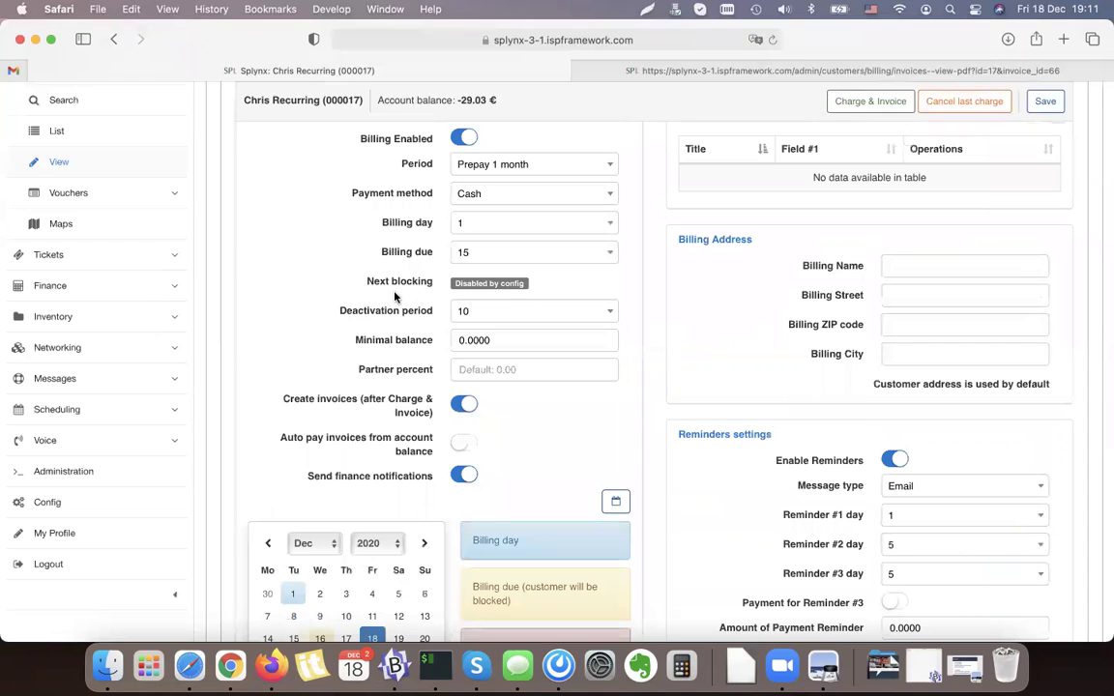
triple_click(385, 310)
left_click(432, 314)
triple_click(385, 311)
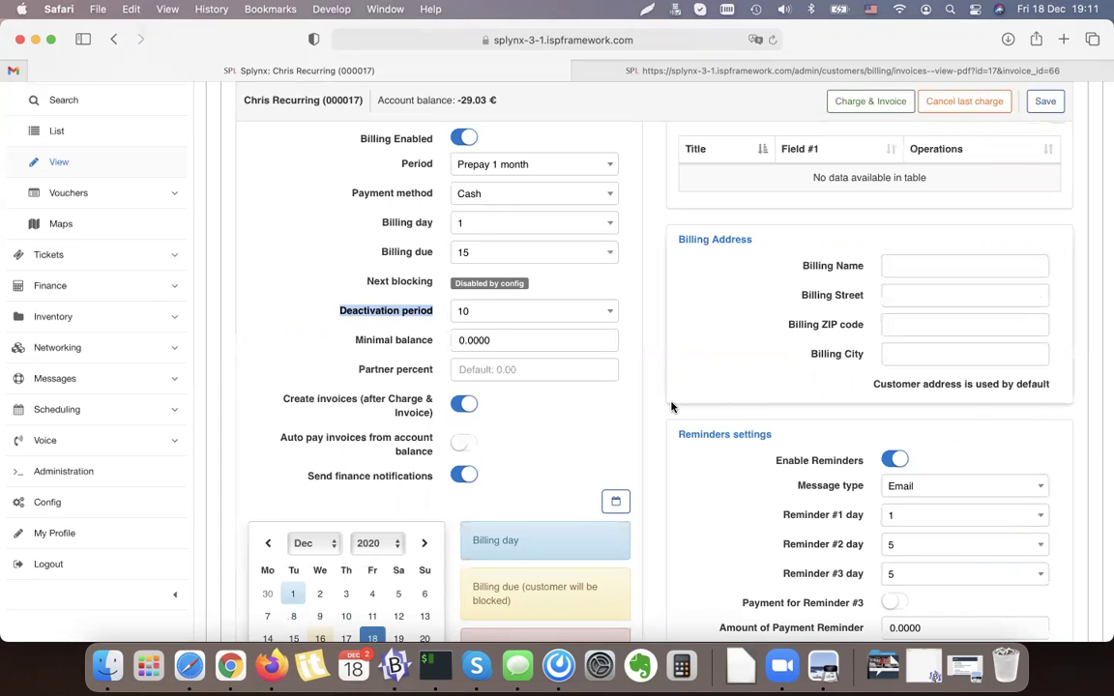
- Open the 20 MB Internet service for editing, review its status options and leave the service editor with the status on Active
scroll(673, 407, "up", 5)
left_click(339, 182)
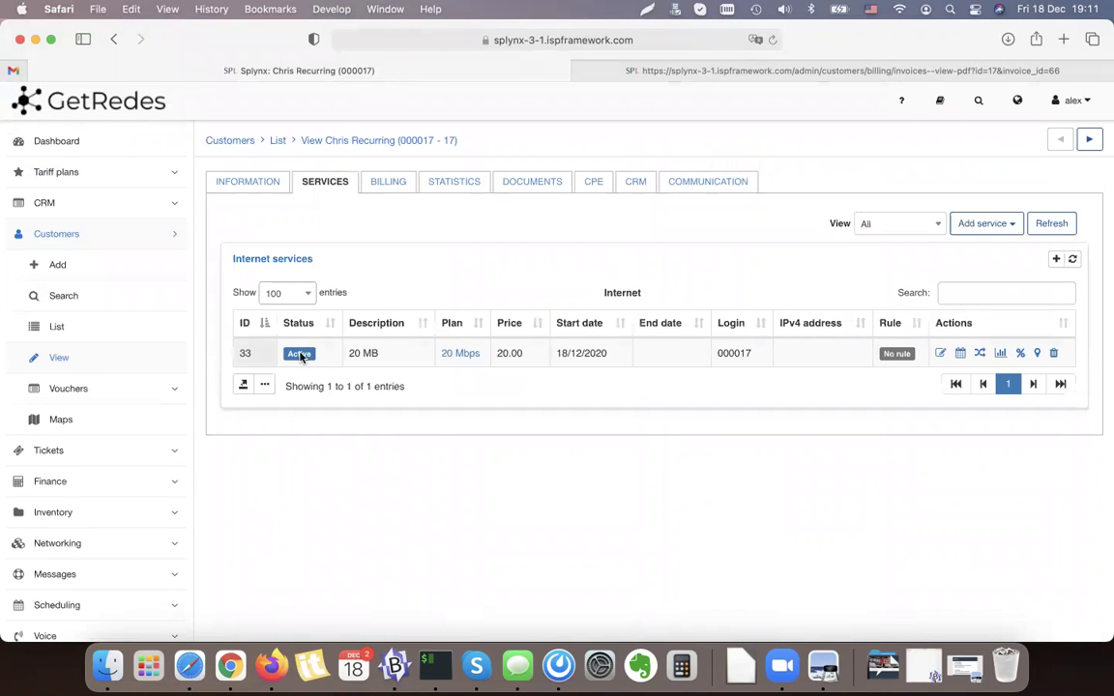
left_click(300, 355)
left_click(941, 353)
scroll(484, 427, "down", 1)
scroll(482, 460, "down", 2)
left_click(483, 474)
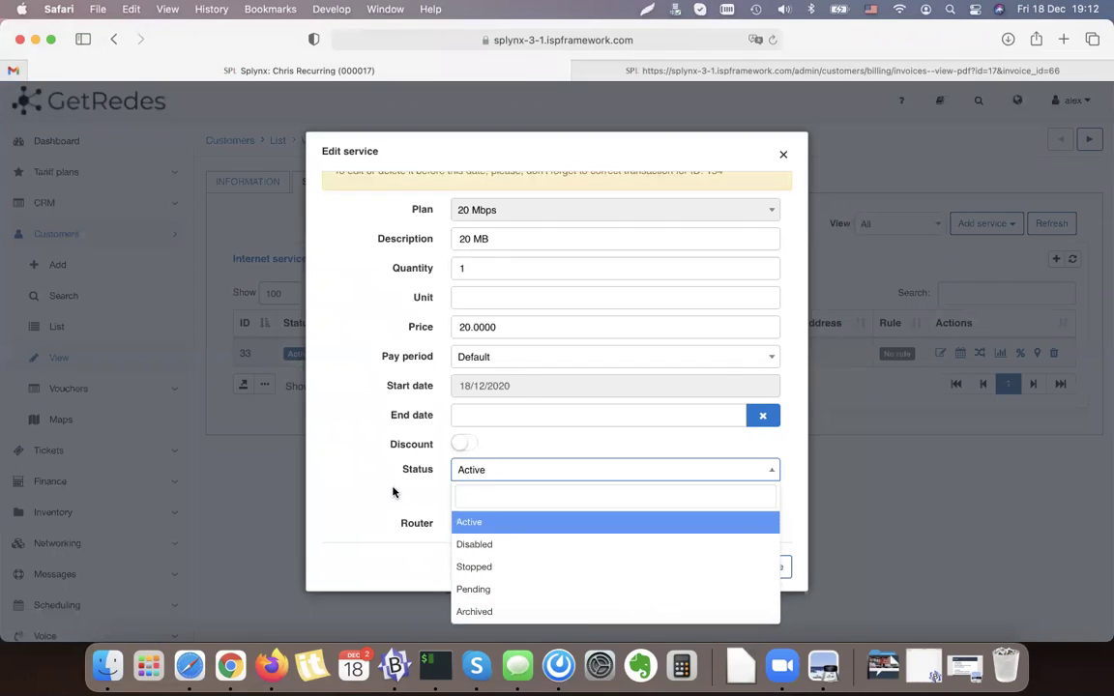
left_click(474, 486)
left_click(771, 568)
- Check the Billing due setting in the customer's billing overview
left_click(387, 183)
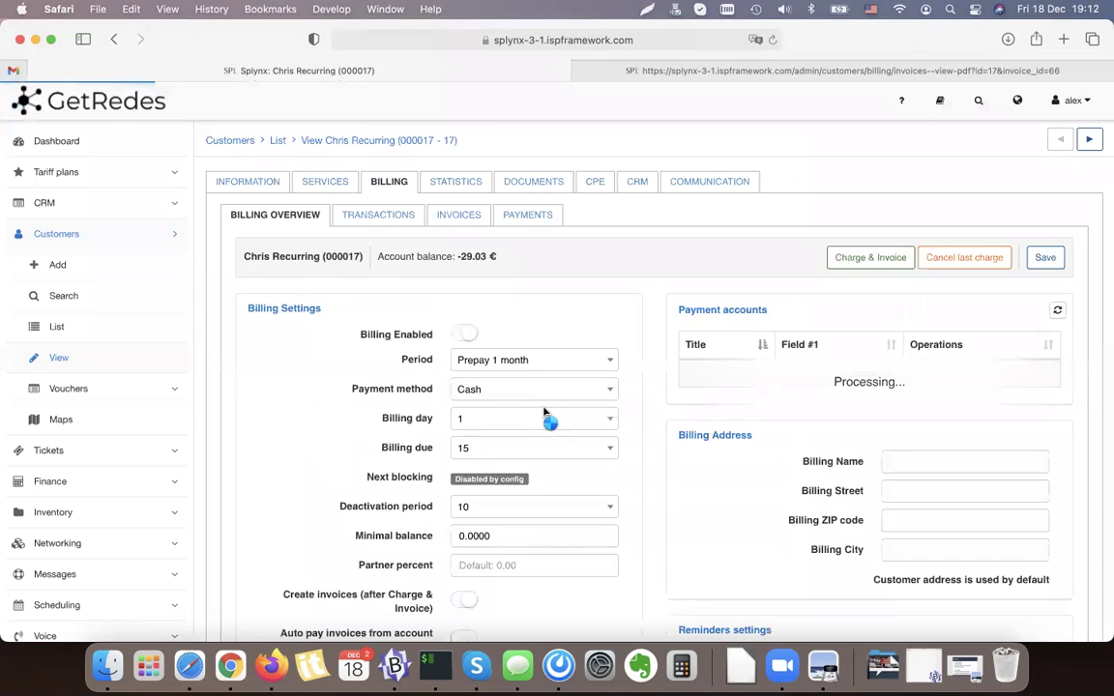
scroll(408, 348, "down", 2)
left_click_drag(381, 386, 466, 385)
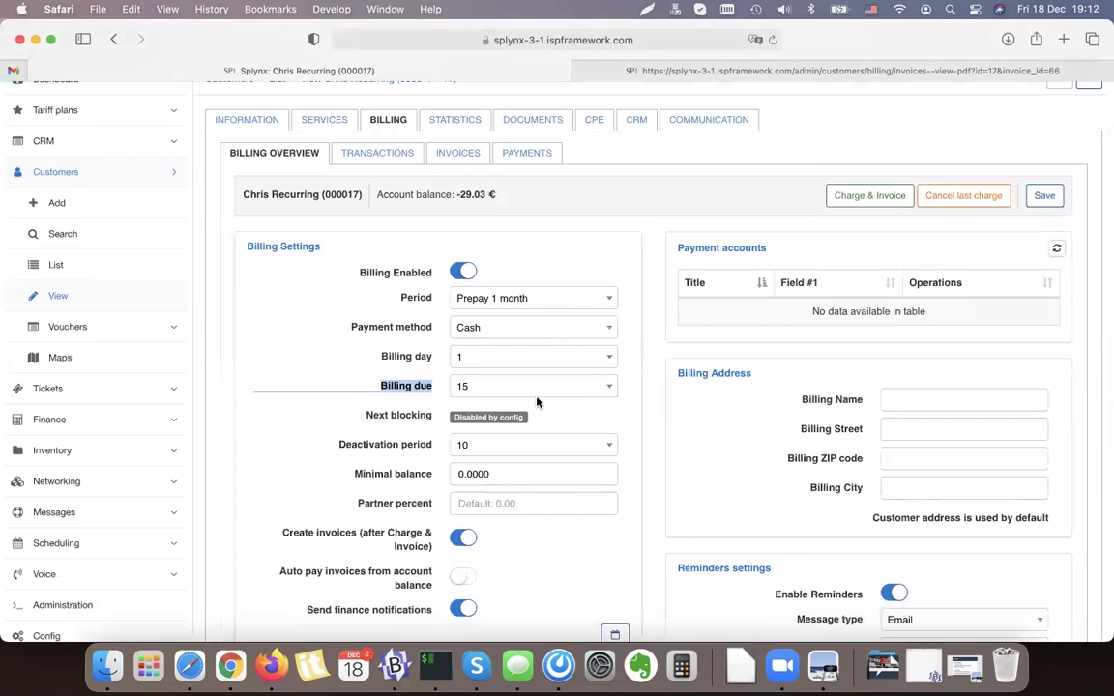
- Set the customer's status to Blocked and save the customer
left_click(263, 123)
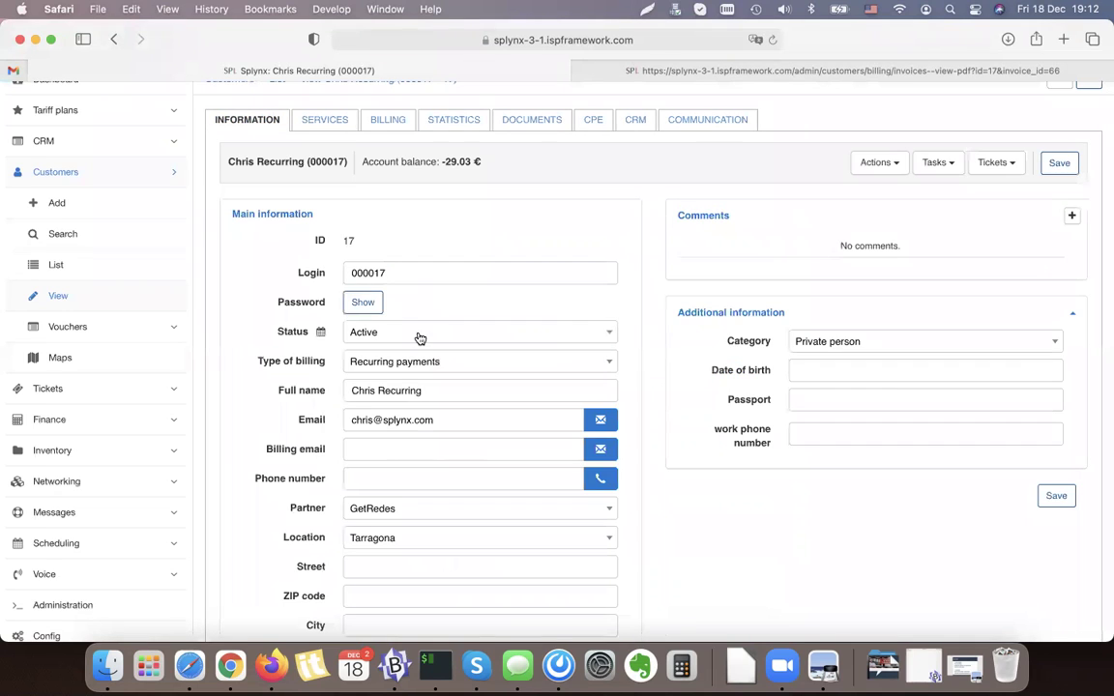
left_click(356, 334)
left_click(388, 431)
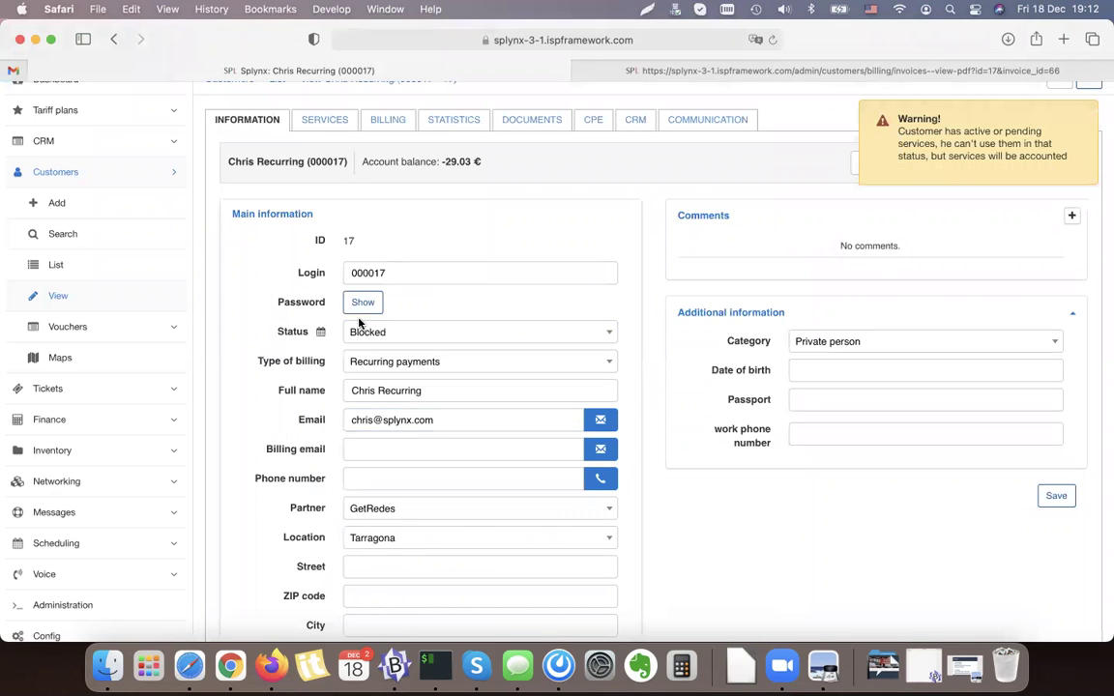
left_click(1054, 496)
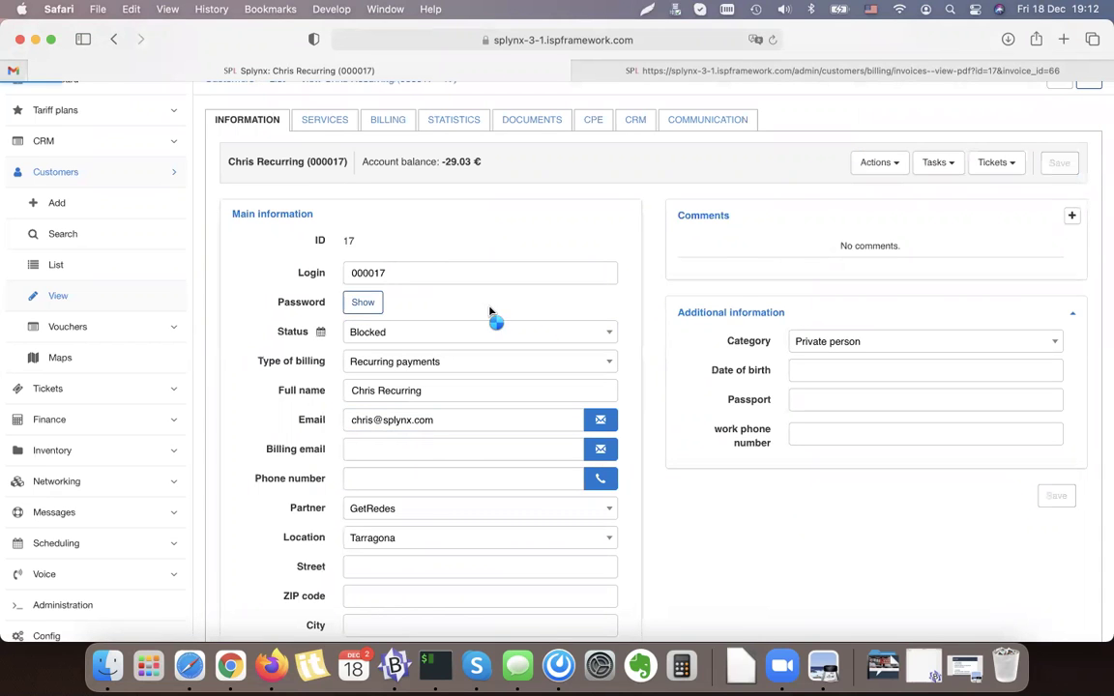
- Check the status of the 20 MB Internet service for the blocked customer
left_click(315, 120)
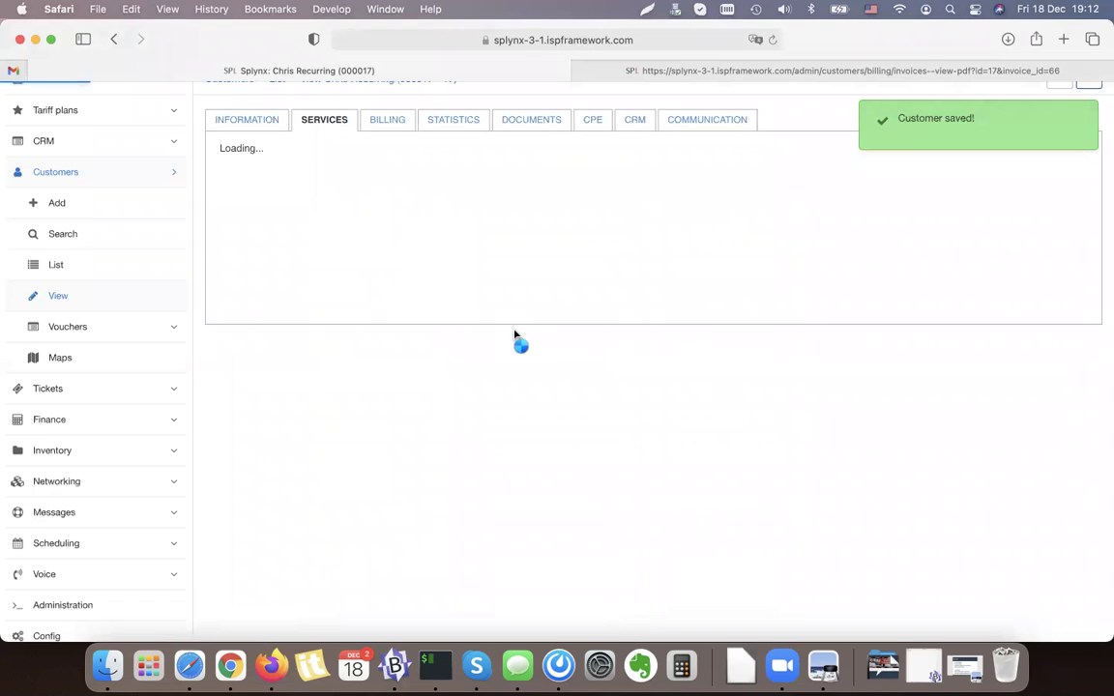
scroll(619, 439, "up", 2)
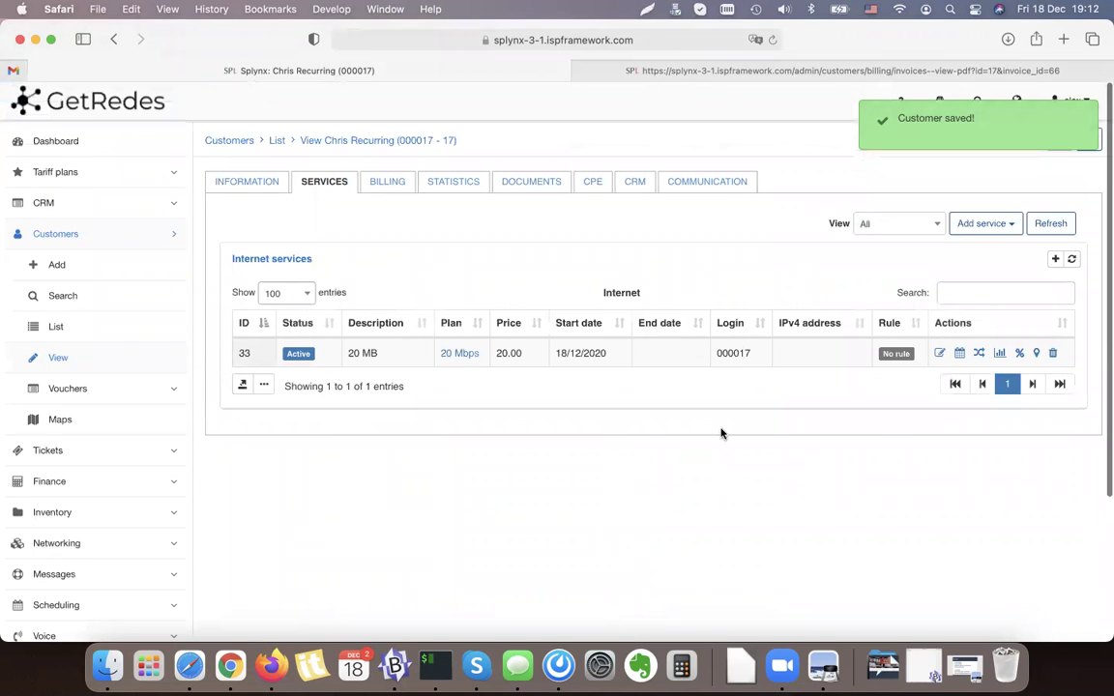
left_click_drag(350, 353, 375, 353)
left_click(419, 362)
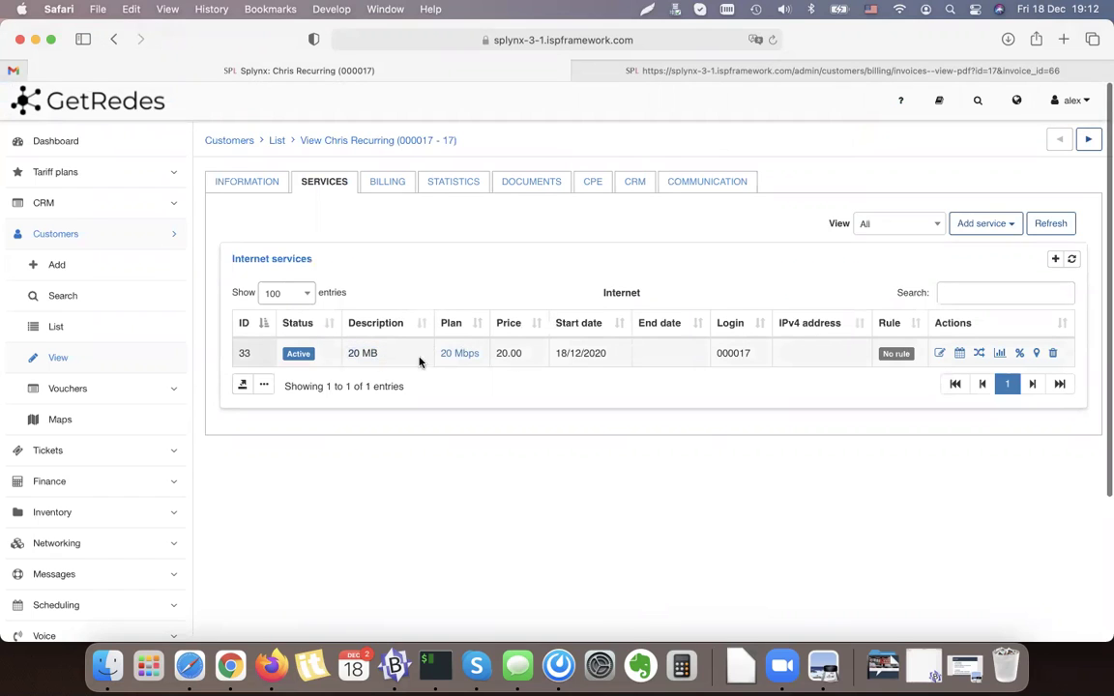
- Select Inactive (Doesn't use services) as the status in the customer's main information
left_click(254, 182)
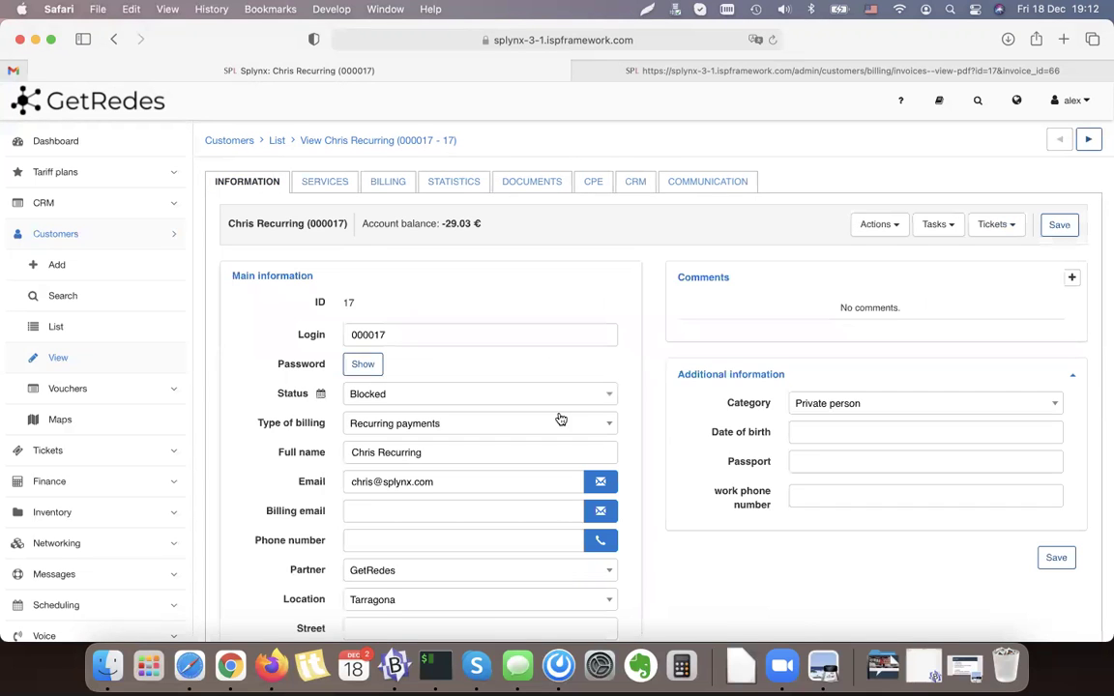
left_click(396, 396)
left_click(415, 514)
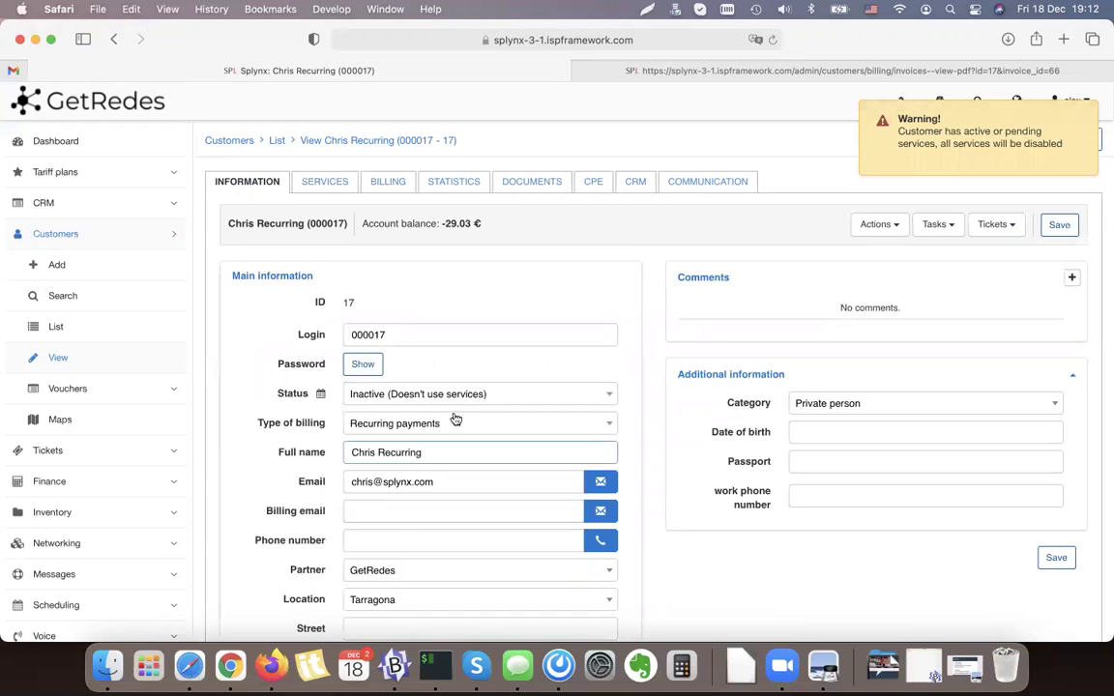
- Check the Deactivation period setting in the customer's billing overview
left_click(388, 183)
left_click(628, 416)
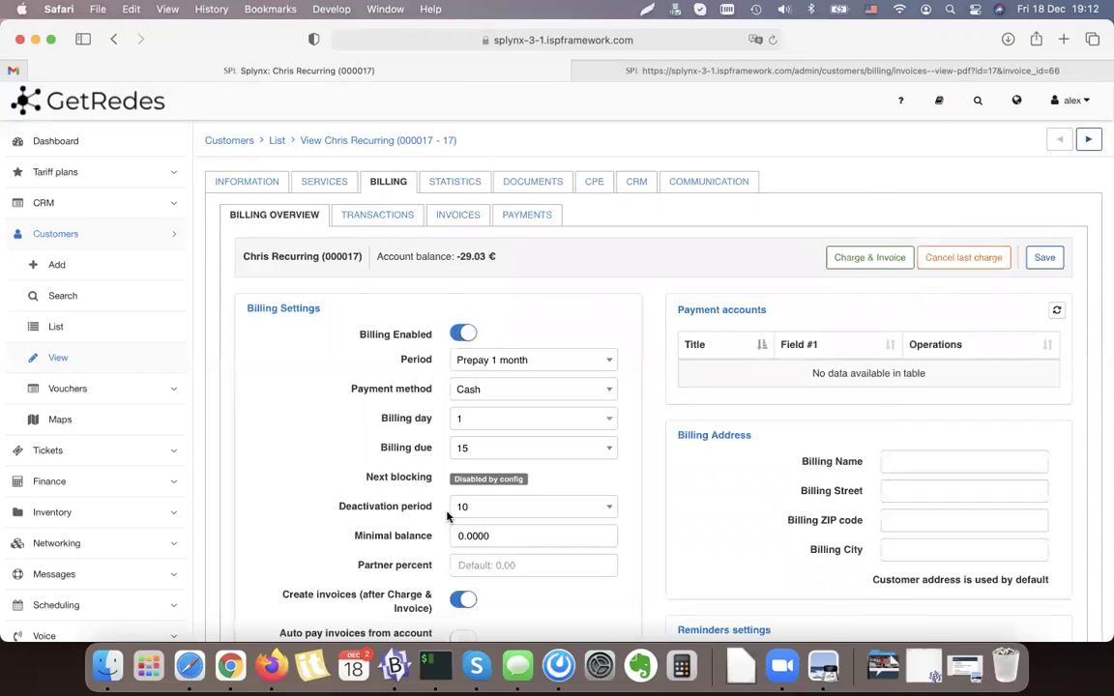
scroll(406, 467, "down", 2)
triple_click(338, 422)
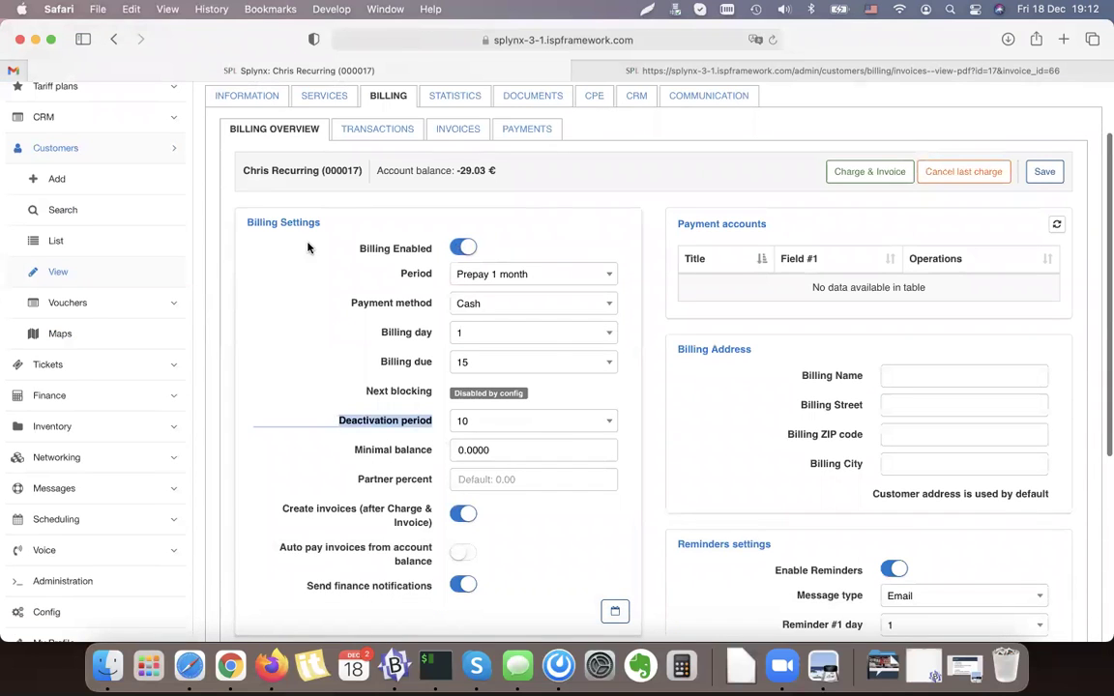
- Set the customer's status to Inactive (Doesn't use services), save it, and check the status of the Internet service
left_click(248, 97)
left_click(387, 335)
left_click(393, 310)
left_click(393, 310)
left_click(1056, 472)
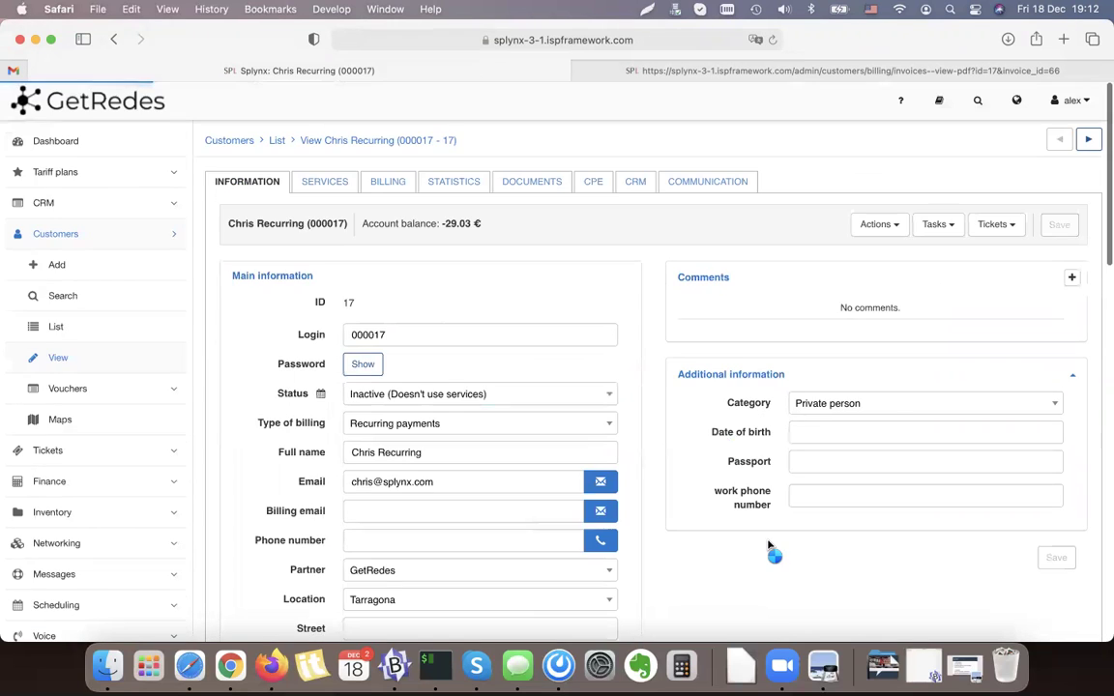
left_click(324, 183)
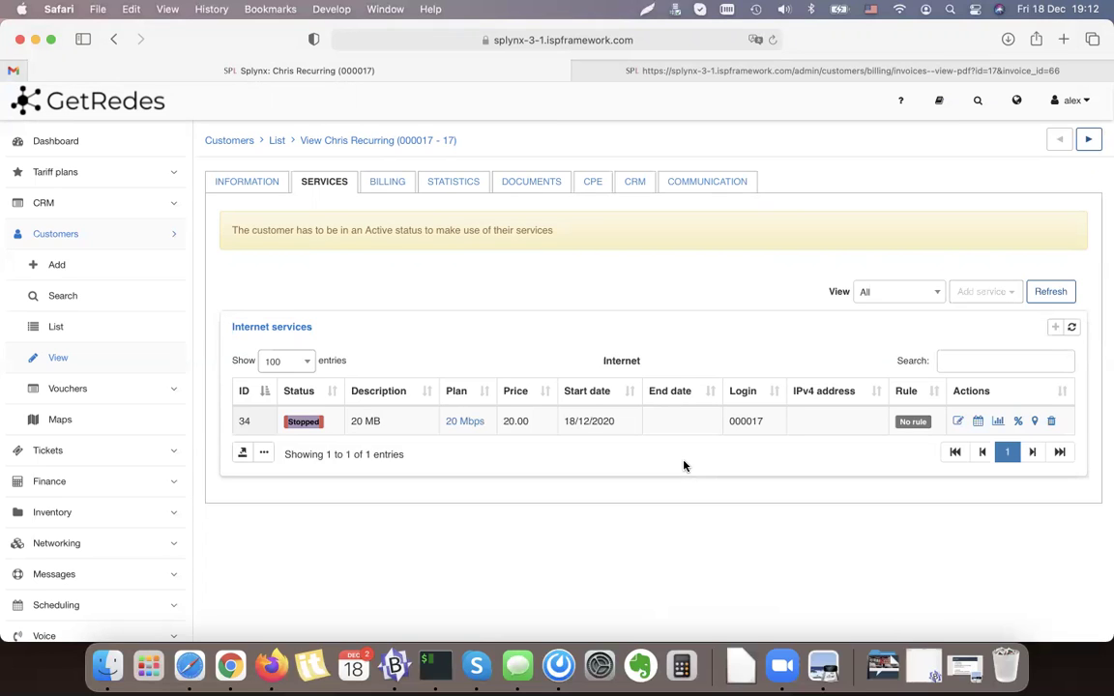
- Set the customer's status back to Active and save the customer
left_click(248, 183)
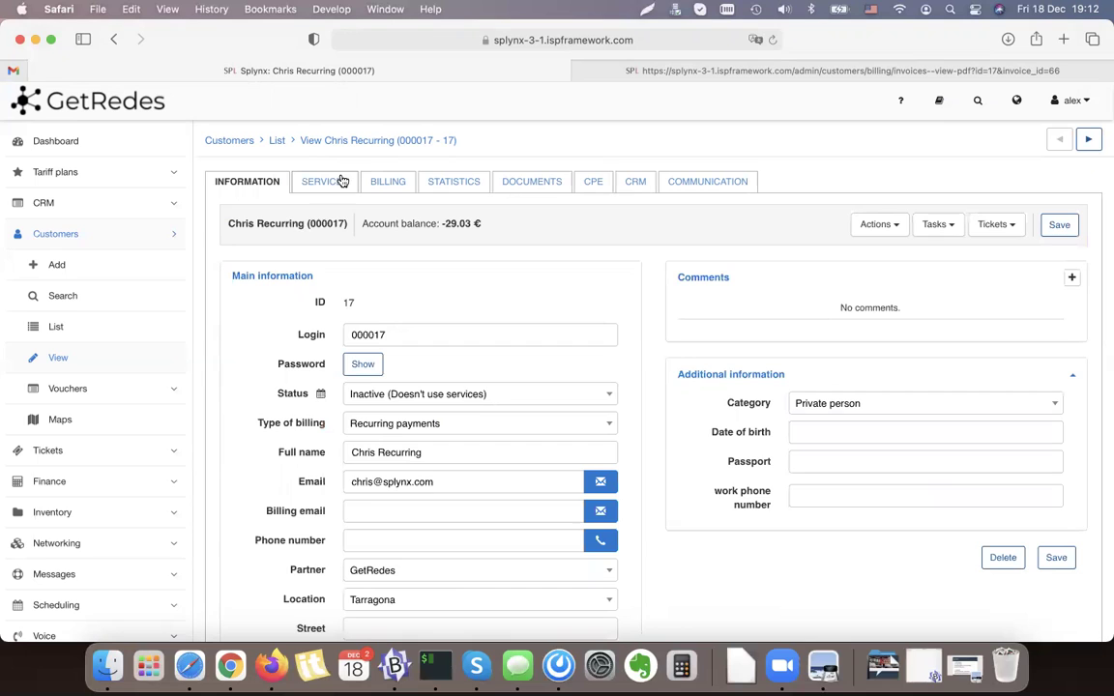
left_click(467, 397)
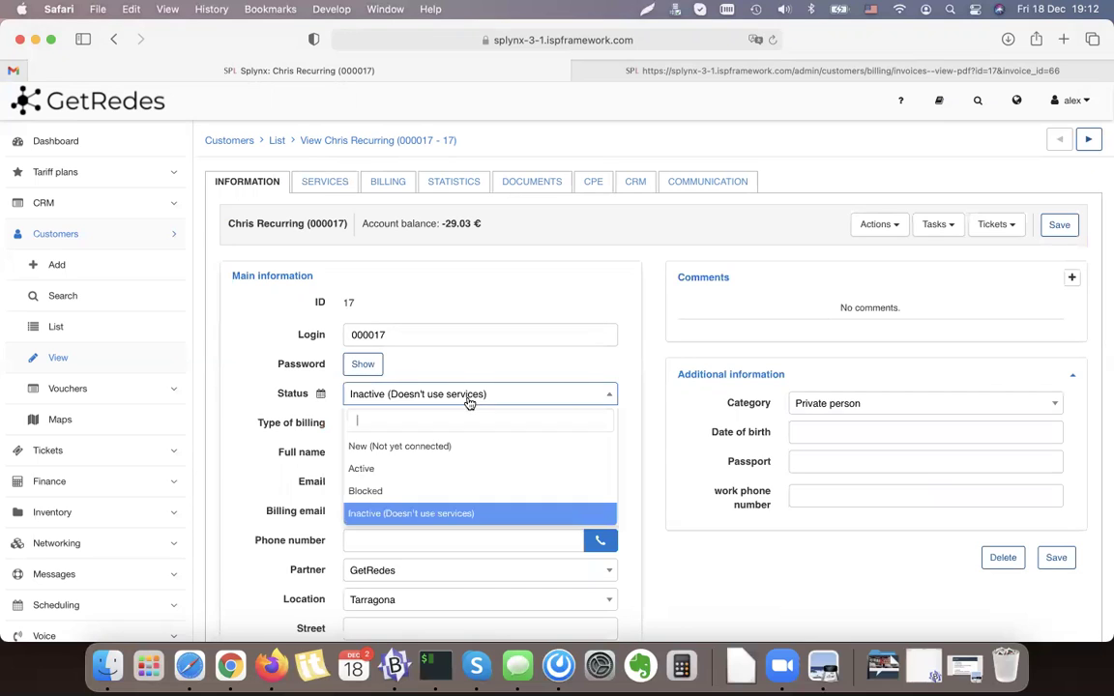
left_click(426, 469)
left_click(1057, 557)
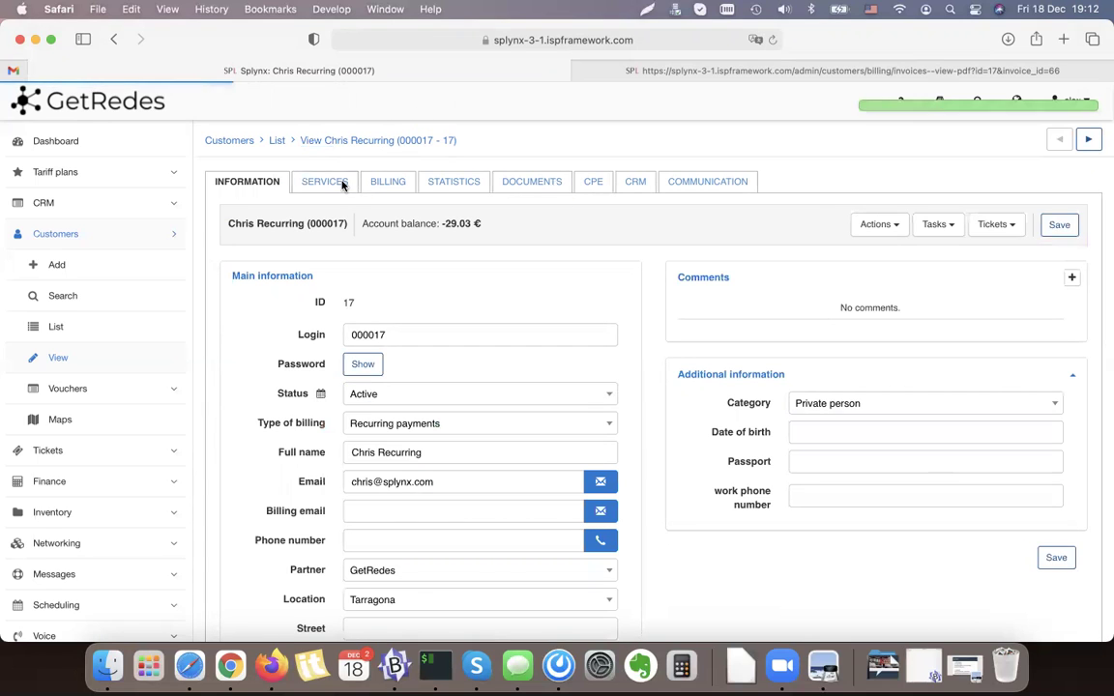
- Check the status of the customer's Internet service and the account balance auto-pay setting for invoices in the billing overview
left_click(344, 184)
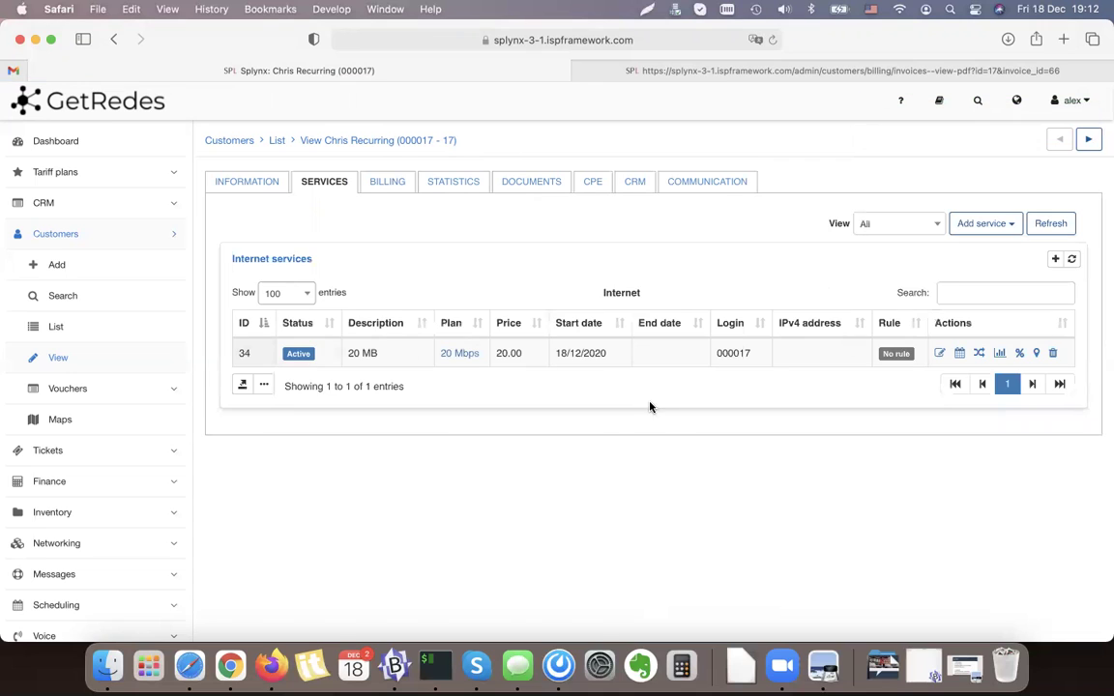
left_click(388, 181)
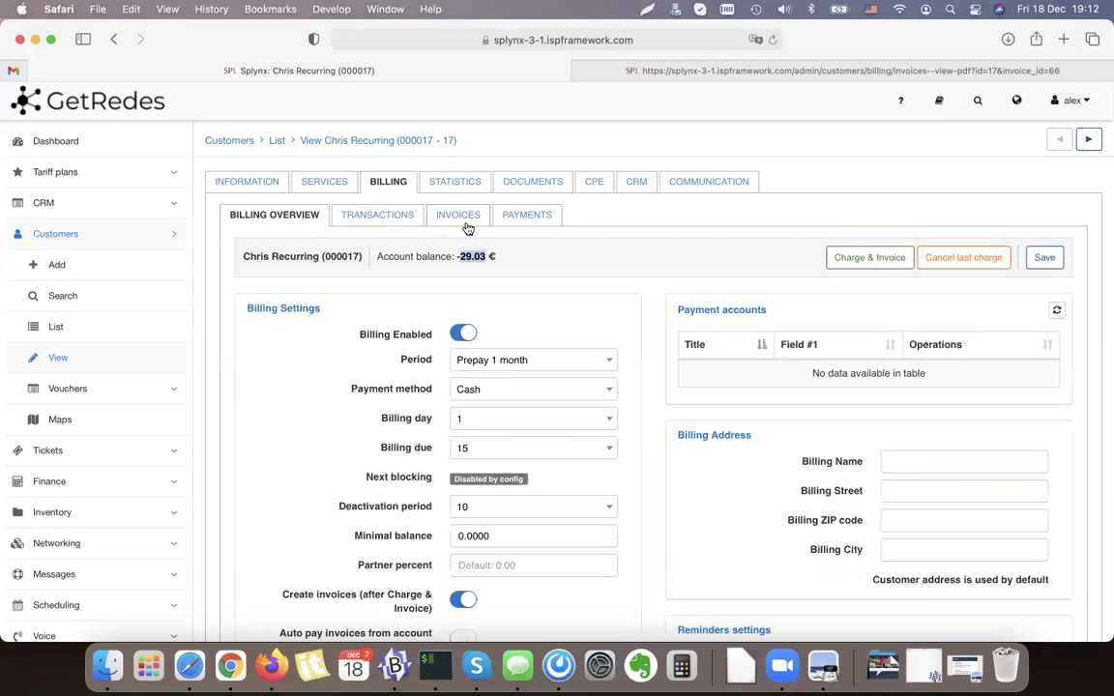
scroll(468, 228, "down", 3)
left_click_drag(281, 501, 427, 513)
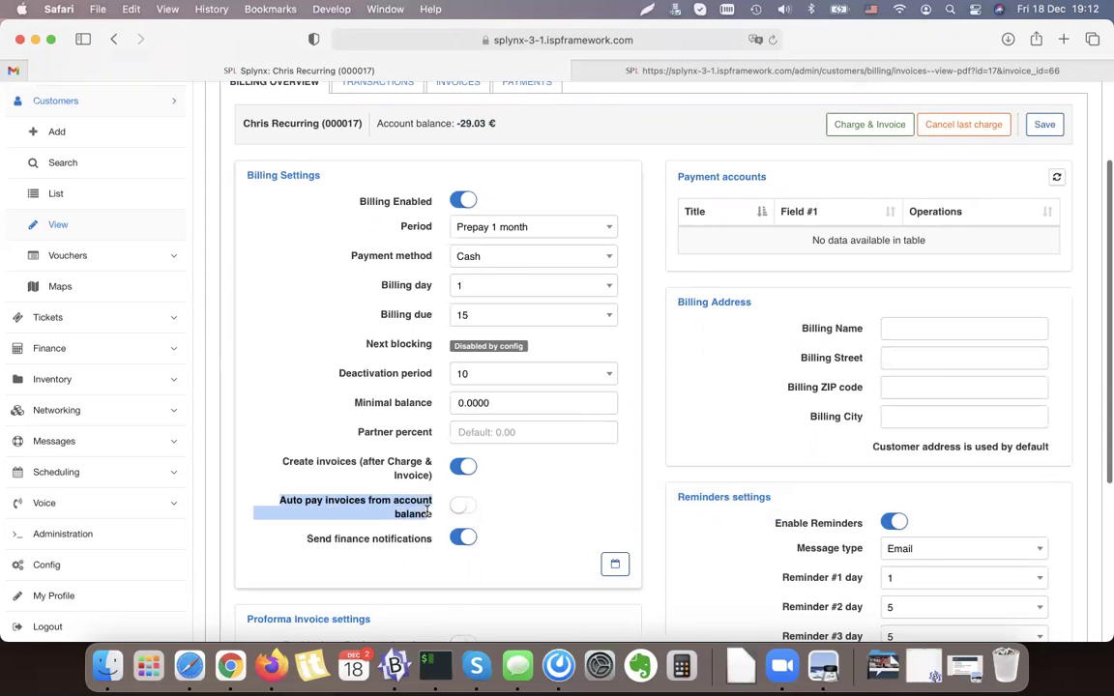
left_click(678, 542)
scroll(665, 527, "up", 3)
- View the payment form for the customer's unpaid invoice and close it without adding a payment
left_click(465, 215)
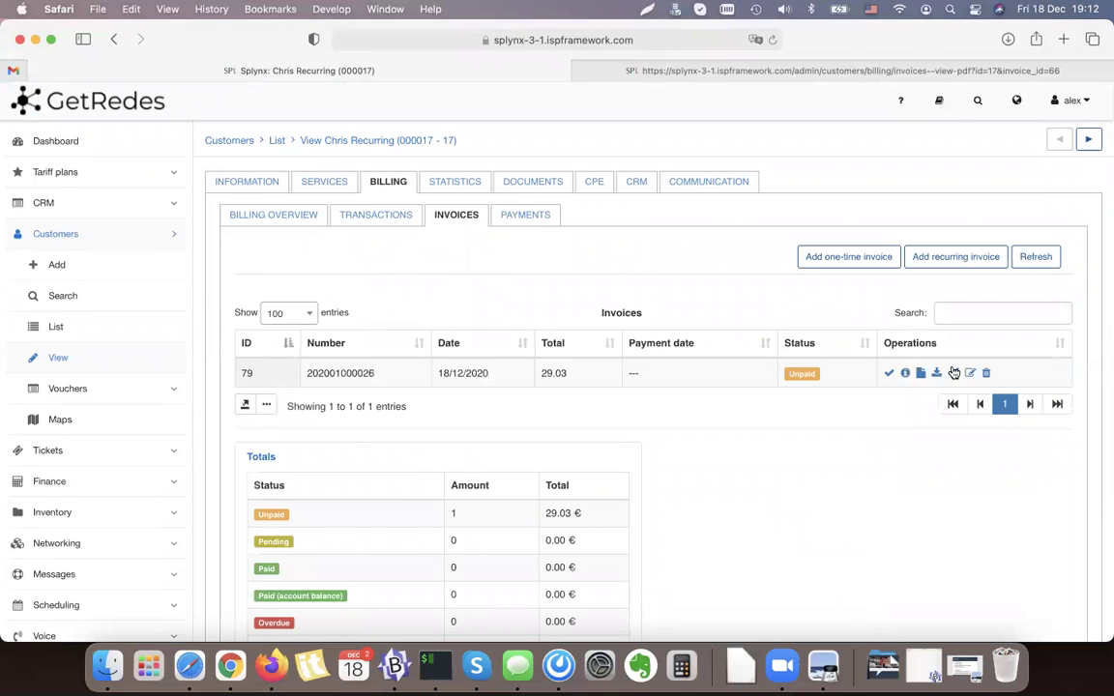
left_click(889, 376)
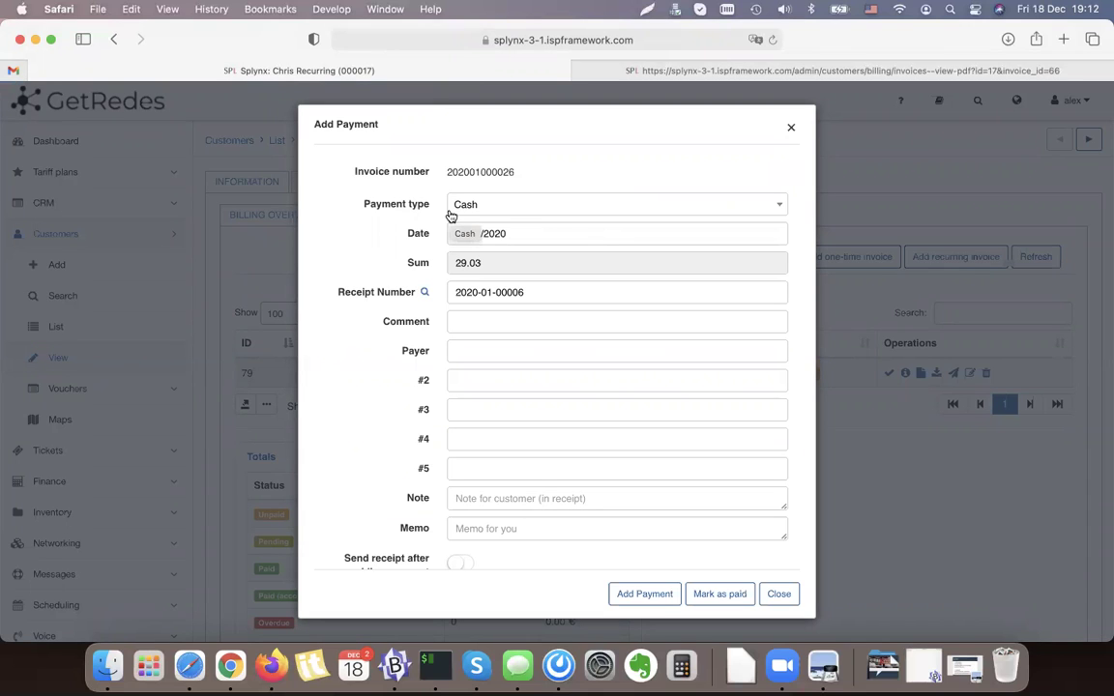
left_click(779, 594)
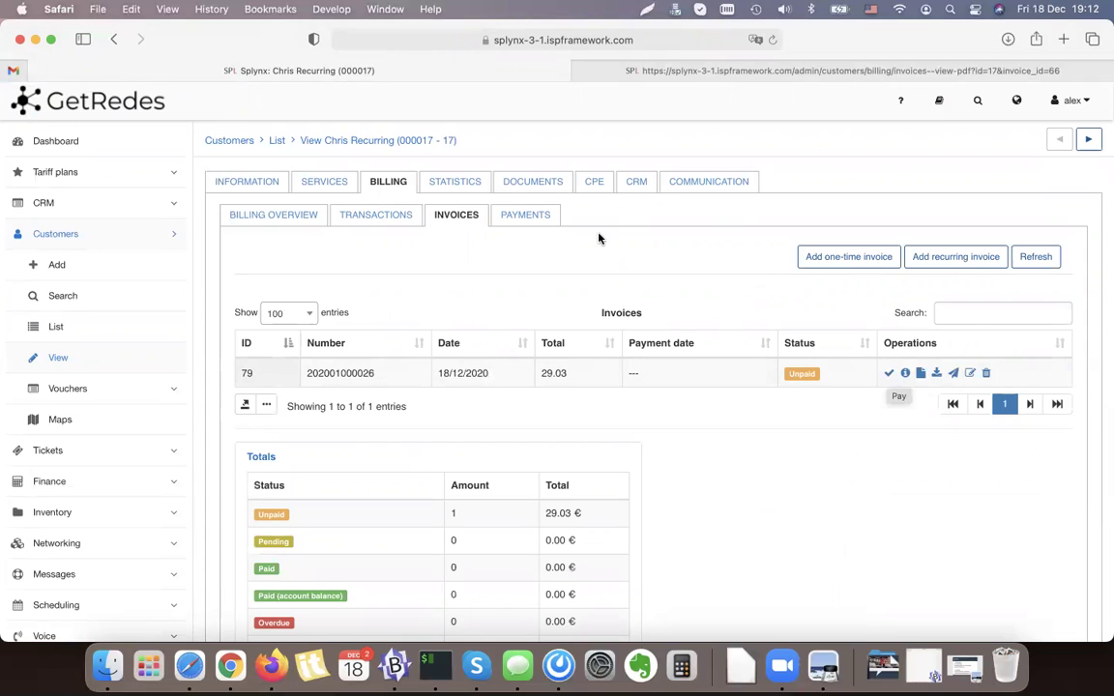
- Add a cash payment of 30 with the comment "Test" to the customer's payments, without linking it to an invoice
left_click(527, 218)
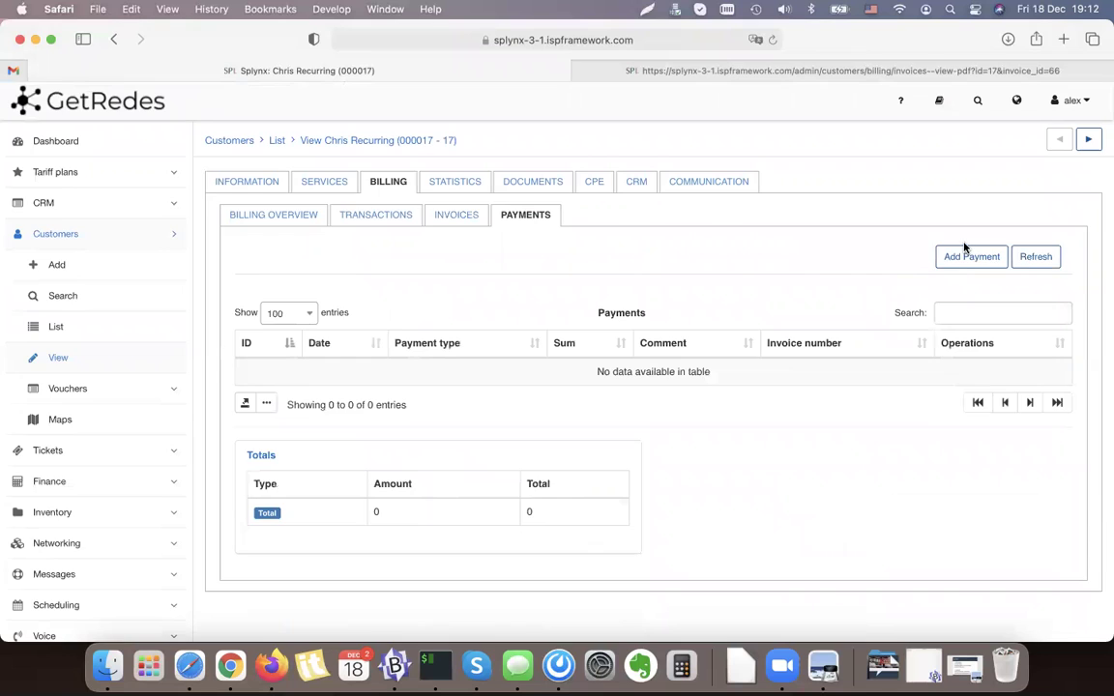
left_click(964, 253)
left_click(494, 231)
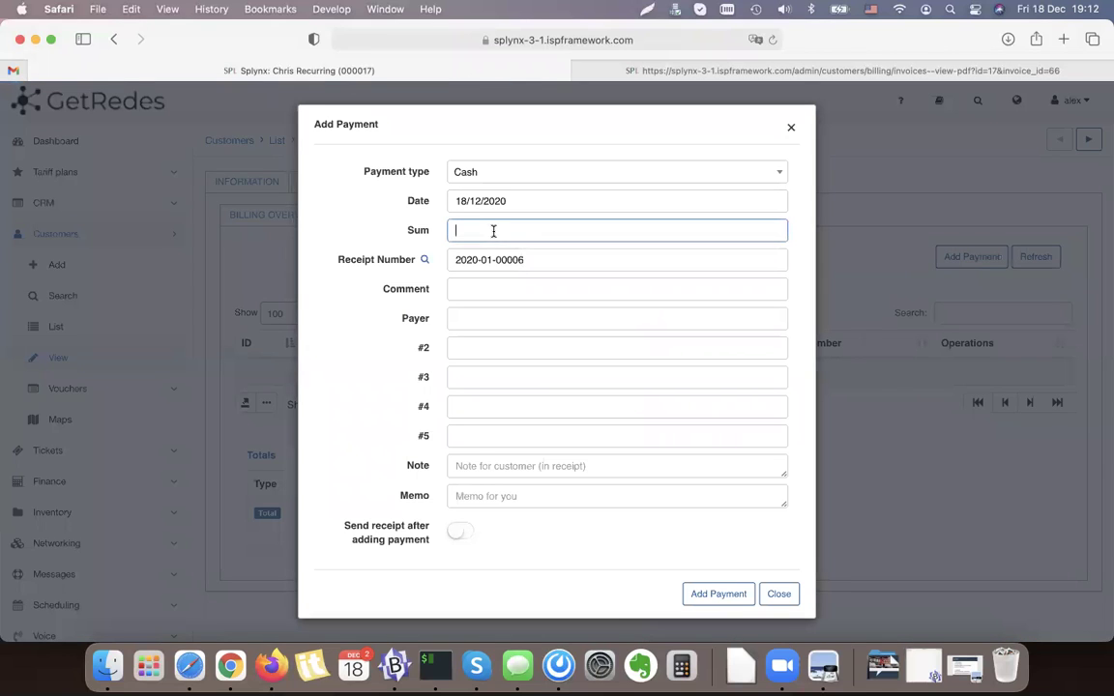
left_click(706, 594)
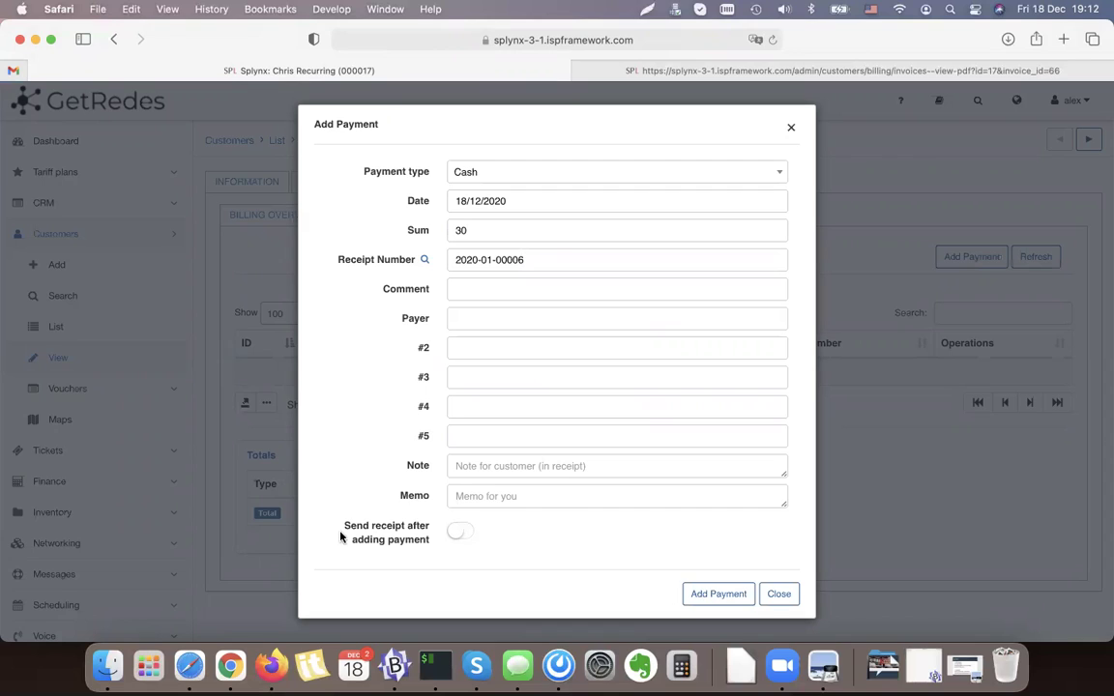
left_click(482, 295)
left_click(505, 288)
type("TEdst")
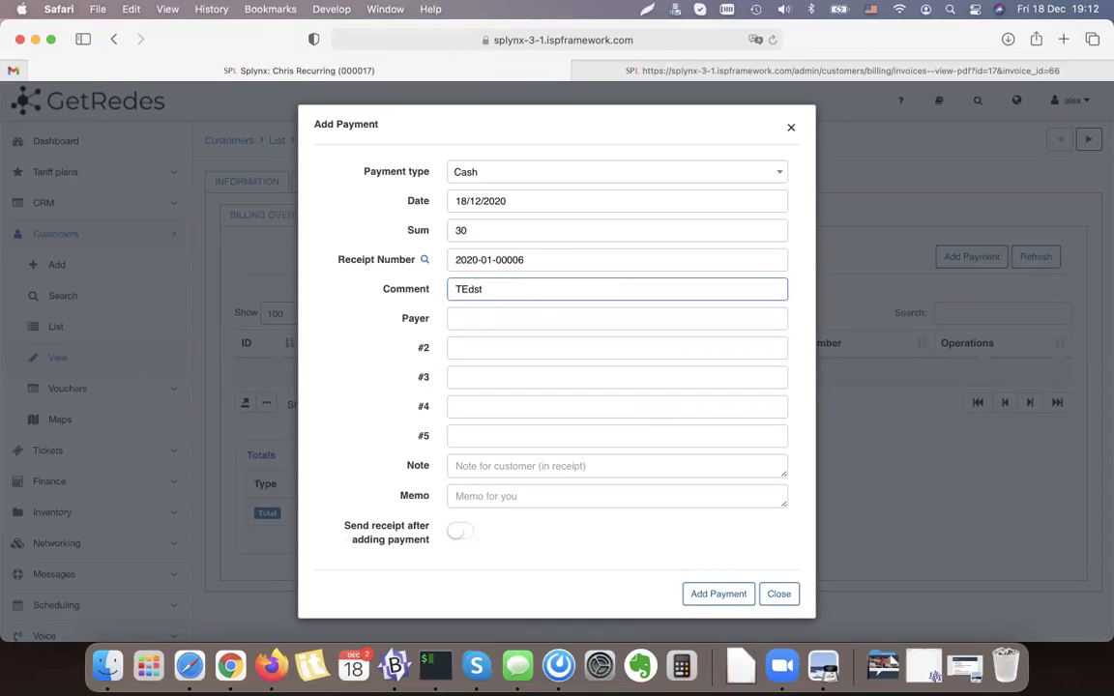
left_click(722, 596)
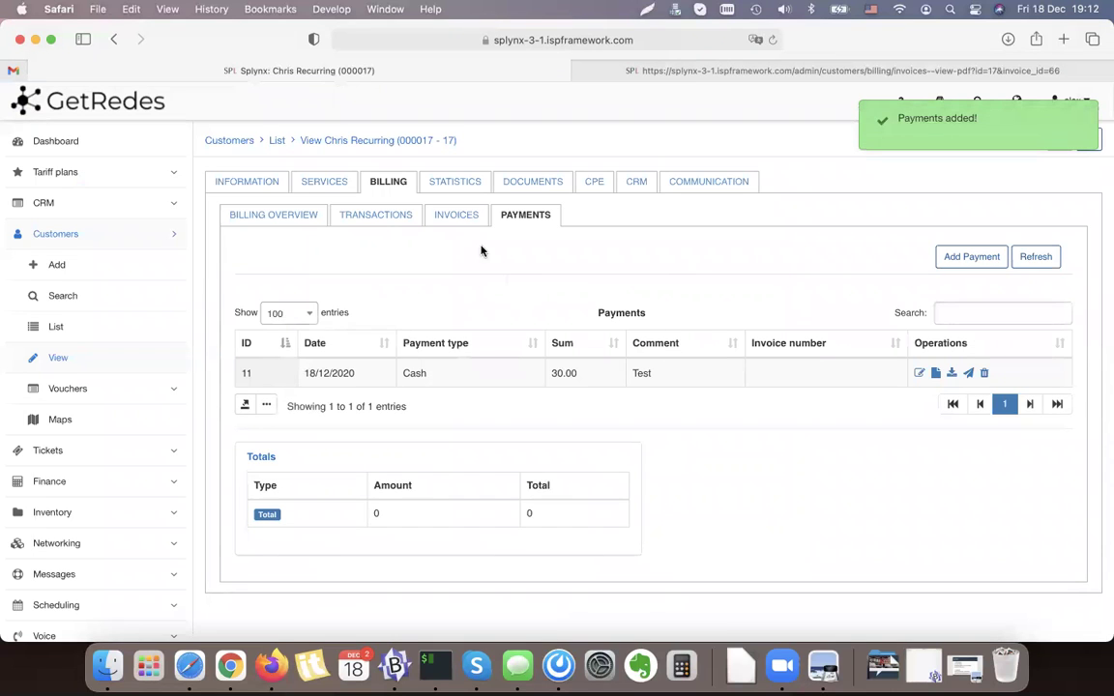
- Check the invoice's payment status and the customer's account balance
left_click(454, 216)
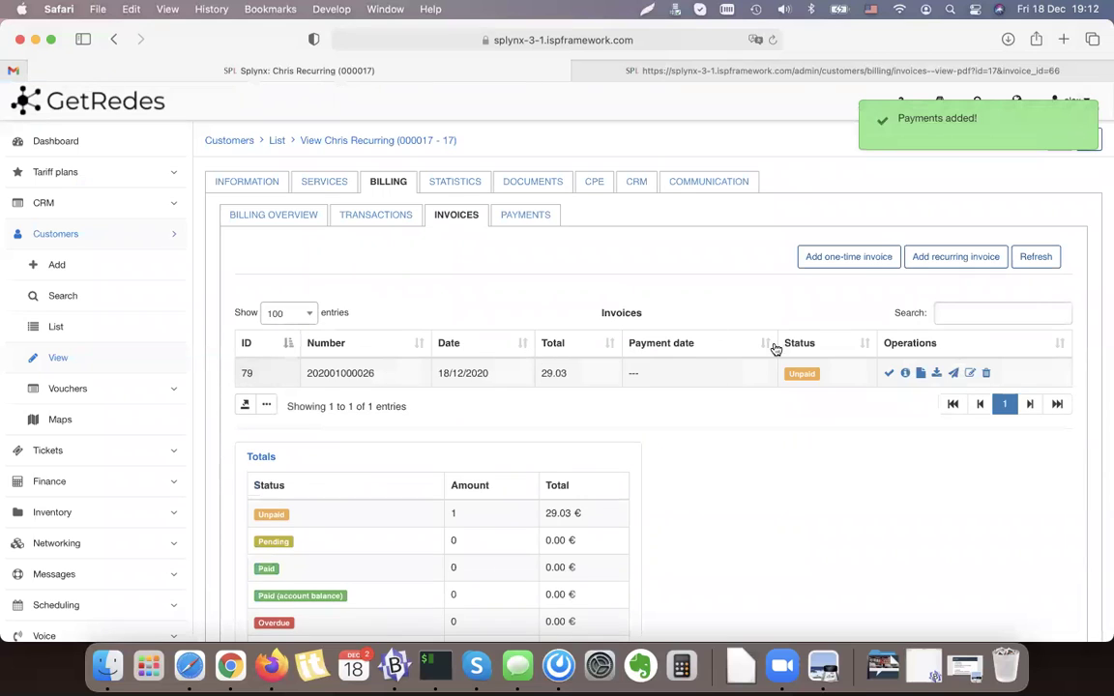
left_click_drag(800, 373, 776, 373)
triple_click(793, 375)
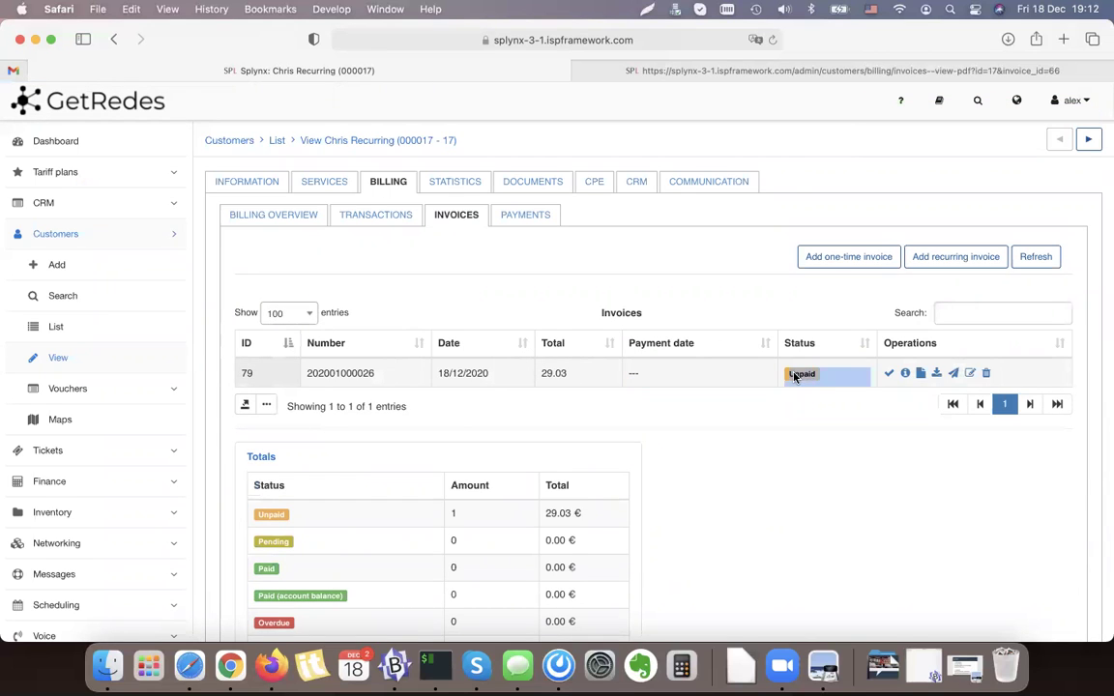
left_click(295, 217)
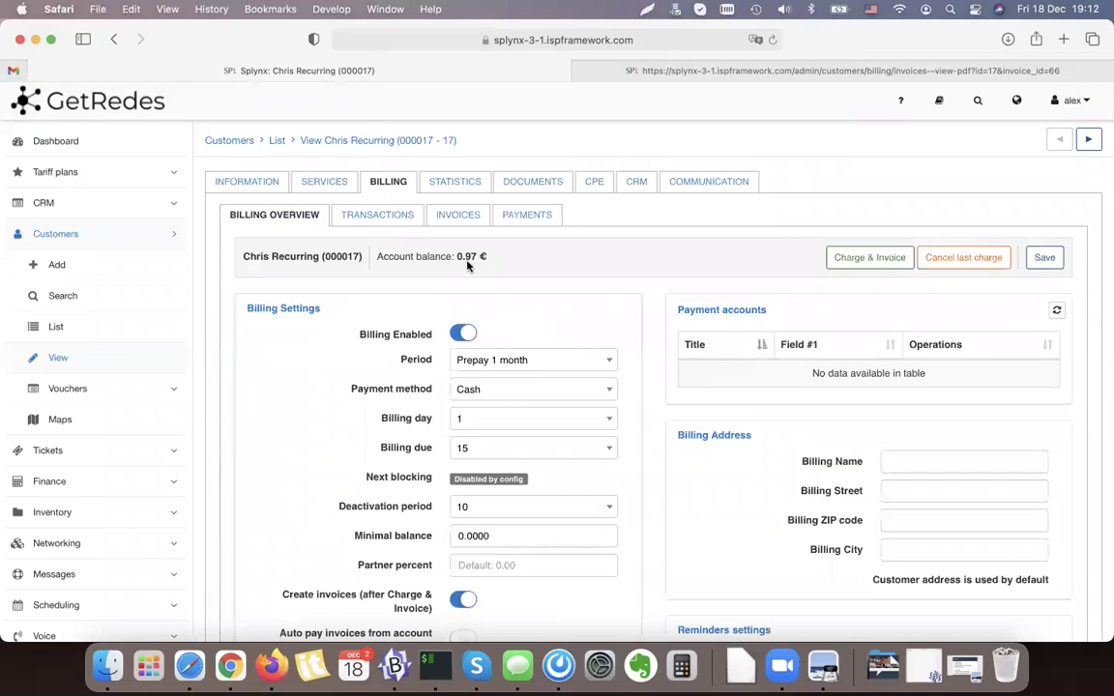
double_click(461, 256)
left_click(457, 215)
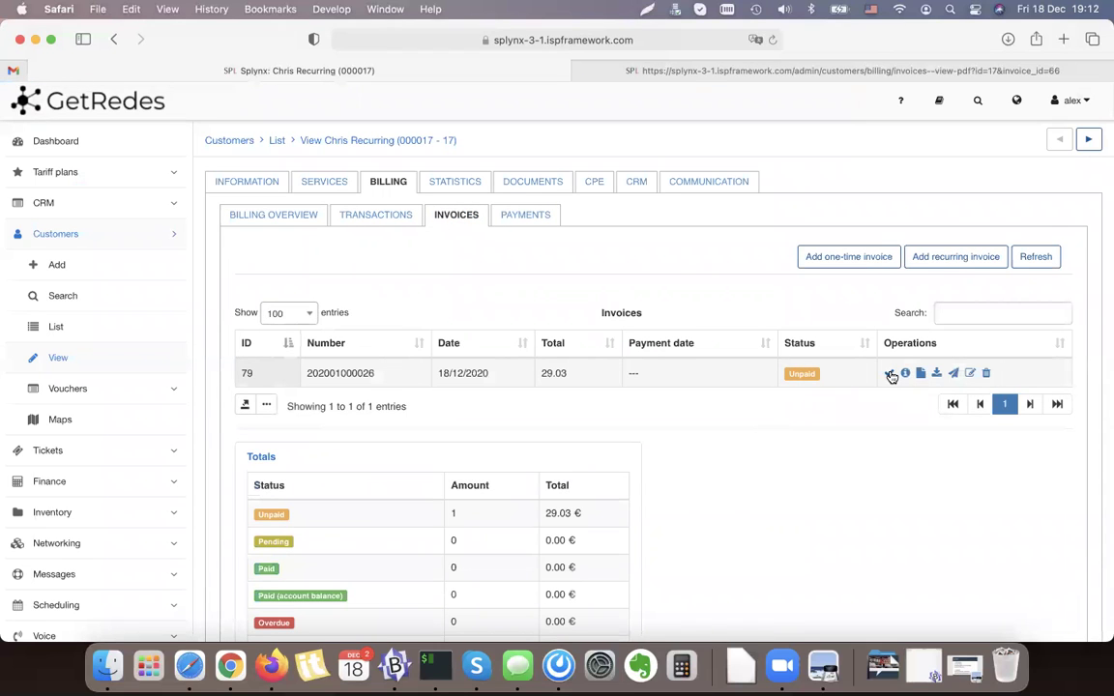
- Delete the 30.00 cash payment from the customer's payments and confirm the deletion
left_click(546, 216)
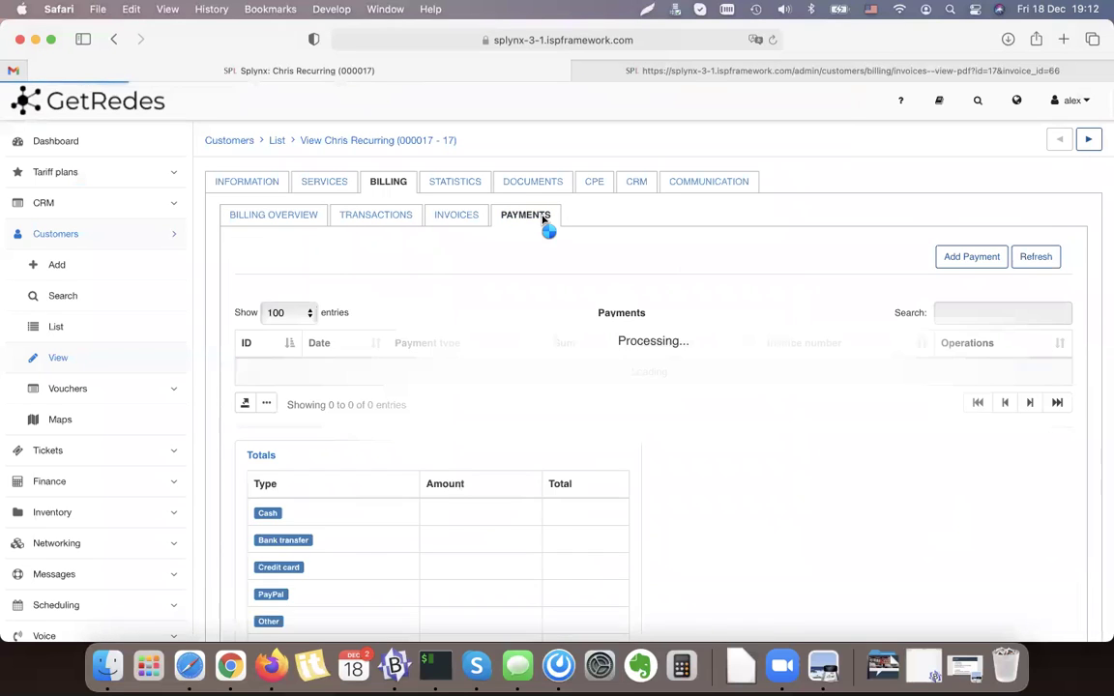
left_click(985, 373)
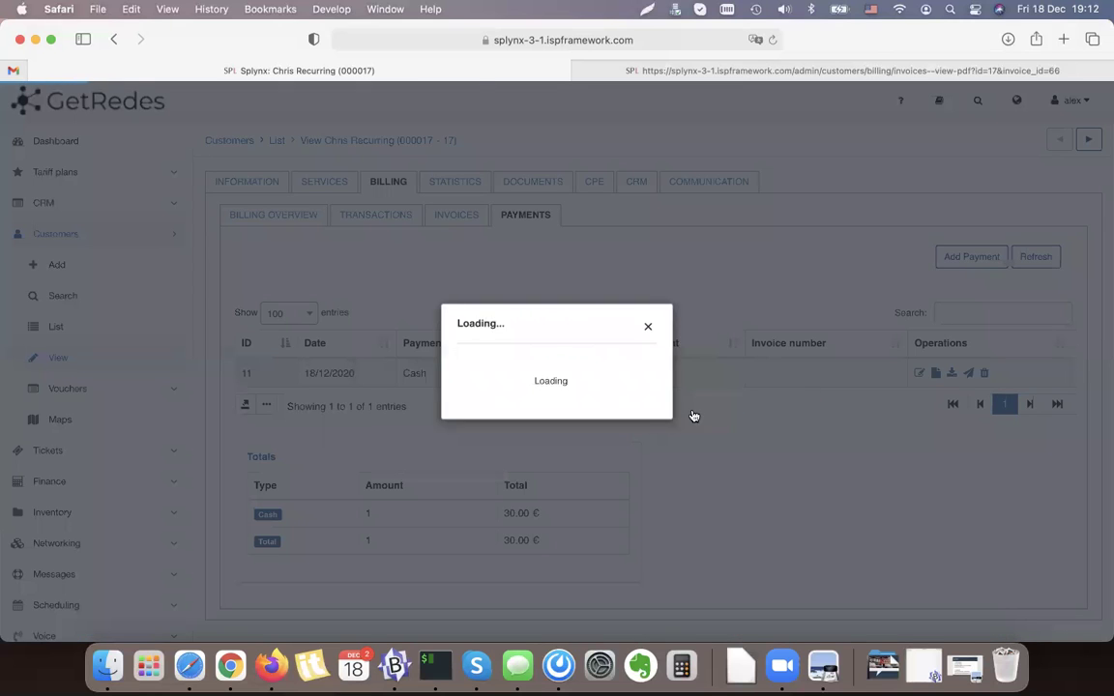
left_click(636, 412)
- Pay the unpaid invoice directly from the invoice list with a cash payment of 29.03
left_click(459, 216)
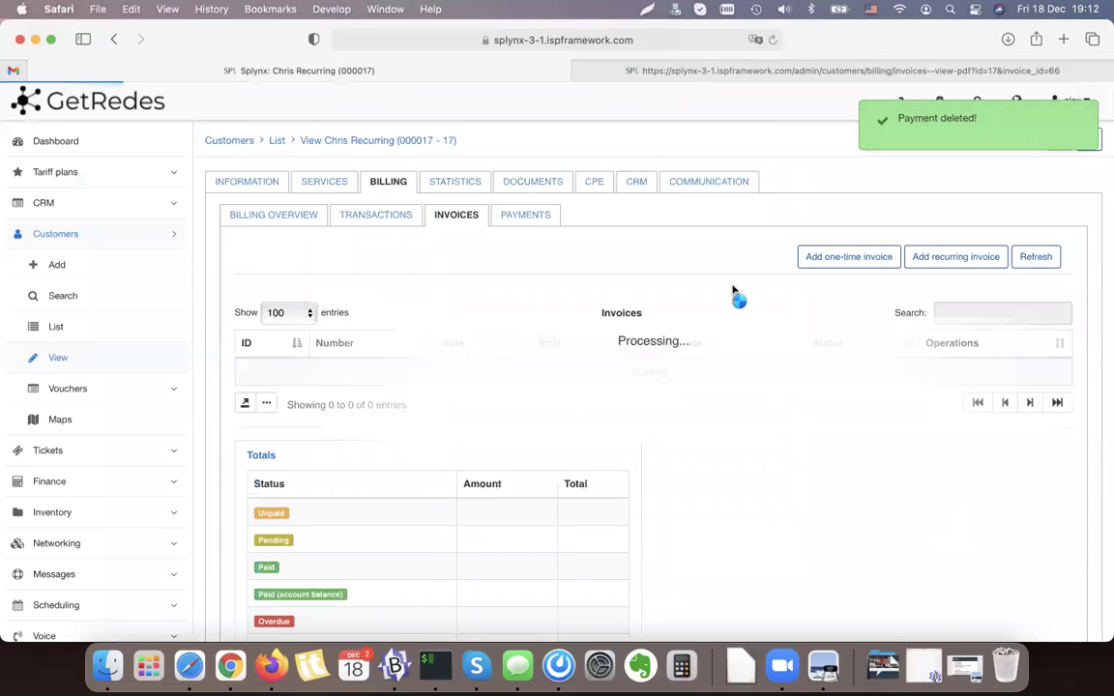
left_click(891, 375)
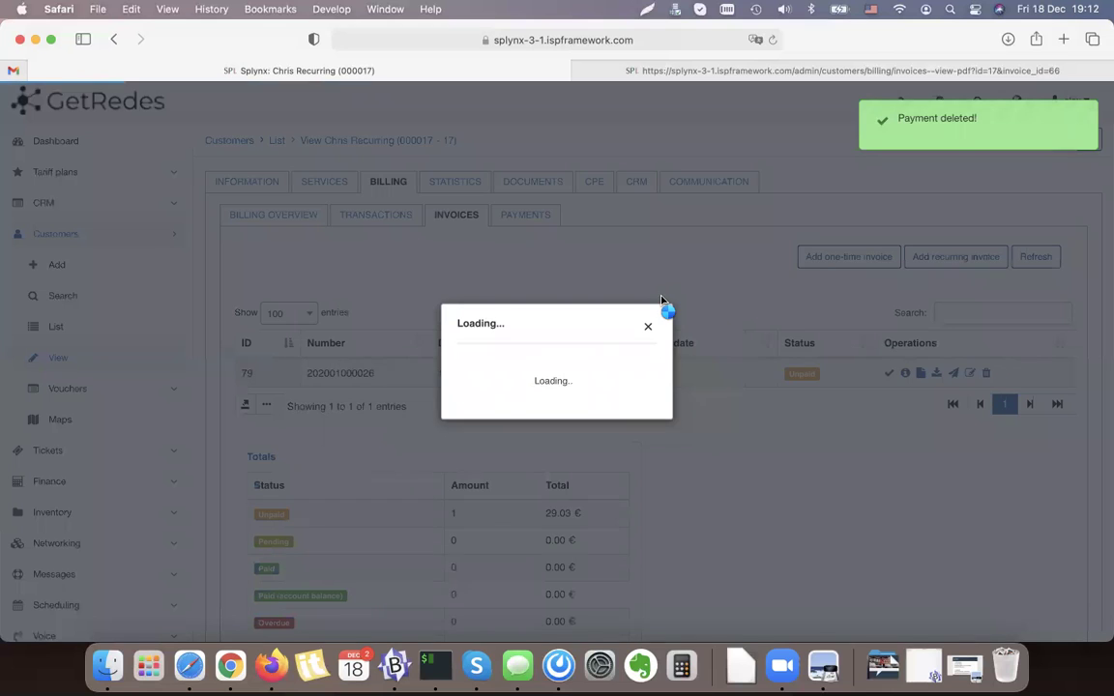
left_click(486, 263)
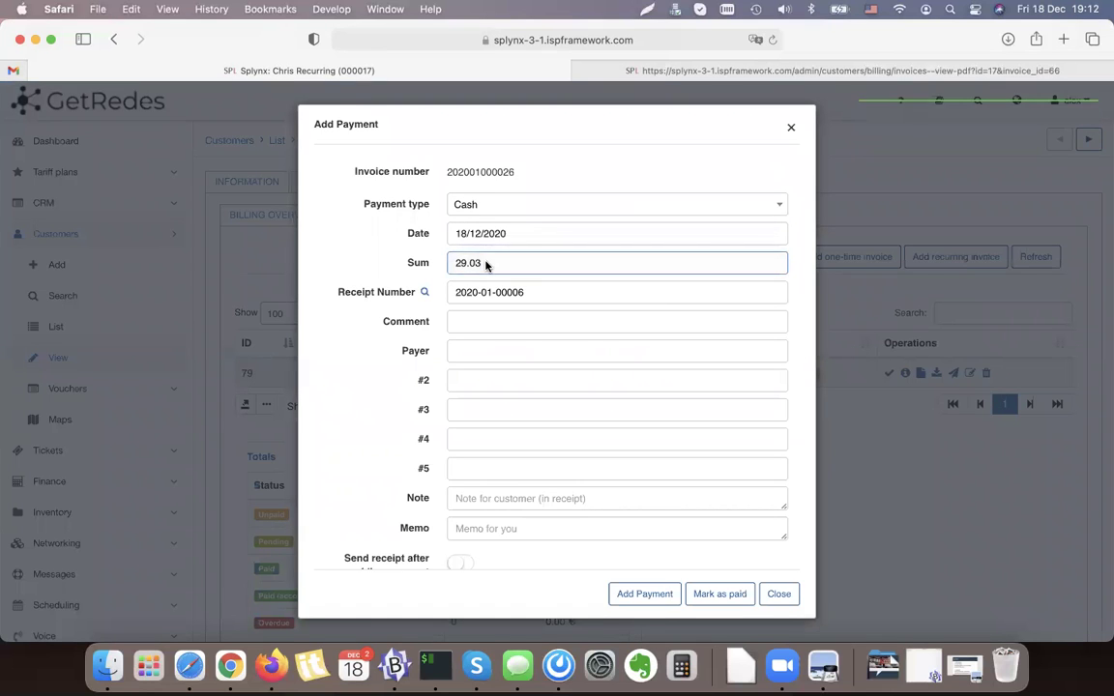
left_click(648, 595)
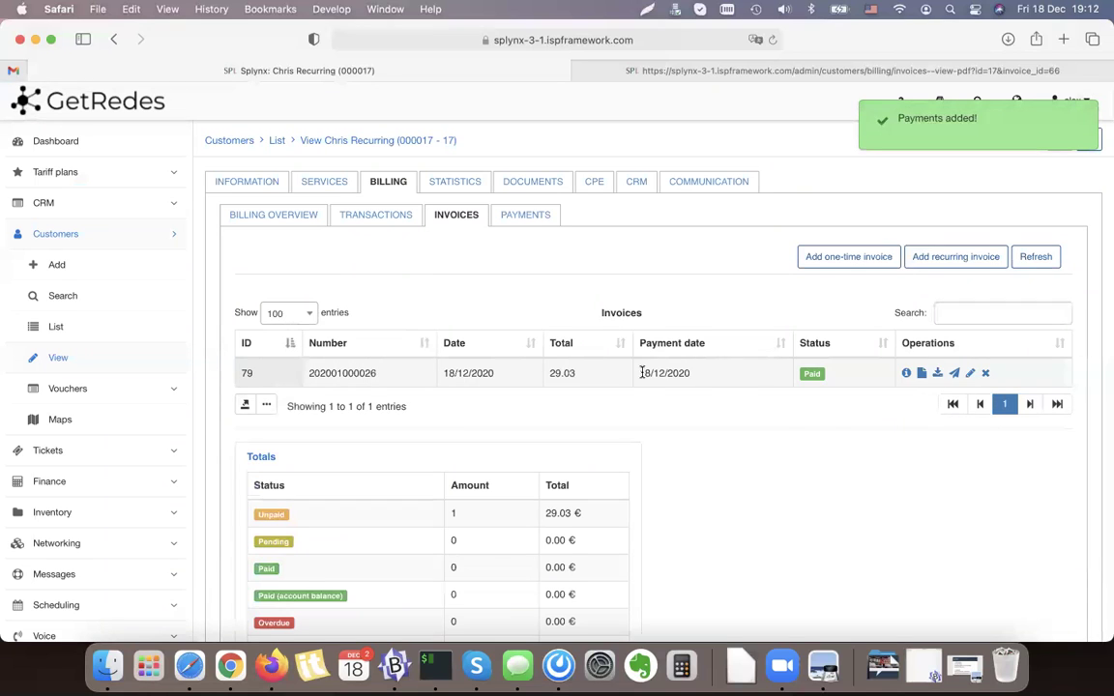
- Check the invoice payment's type and sum in the payments list and the customer's account balance in the billing overview
left_click(526, 216)
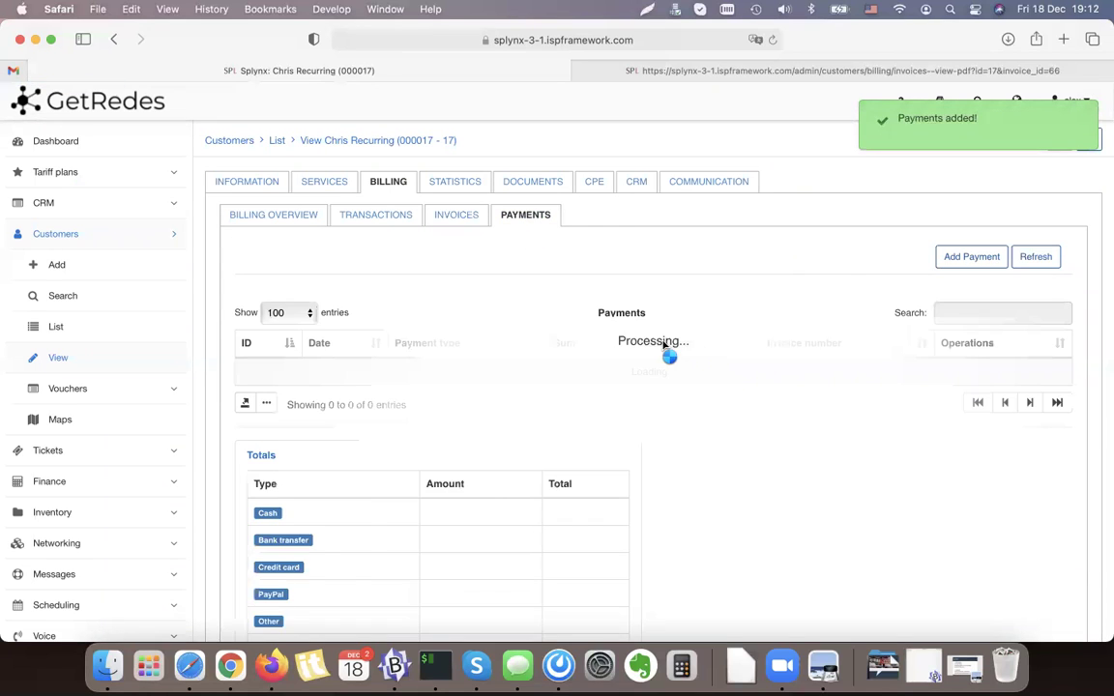
left_click_drag(397, 379, 560, 383)
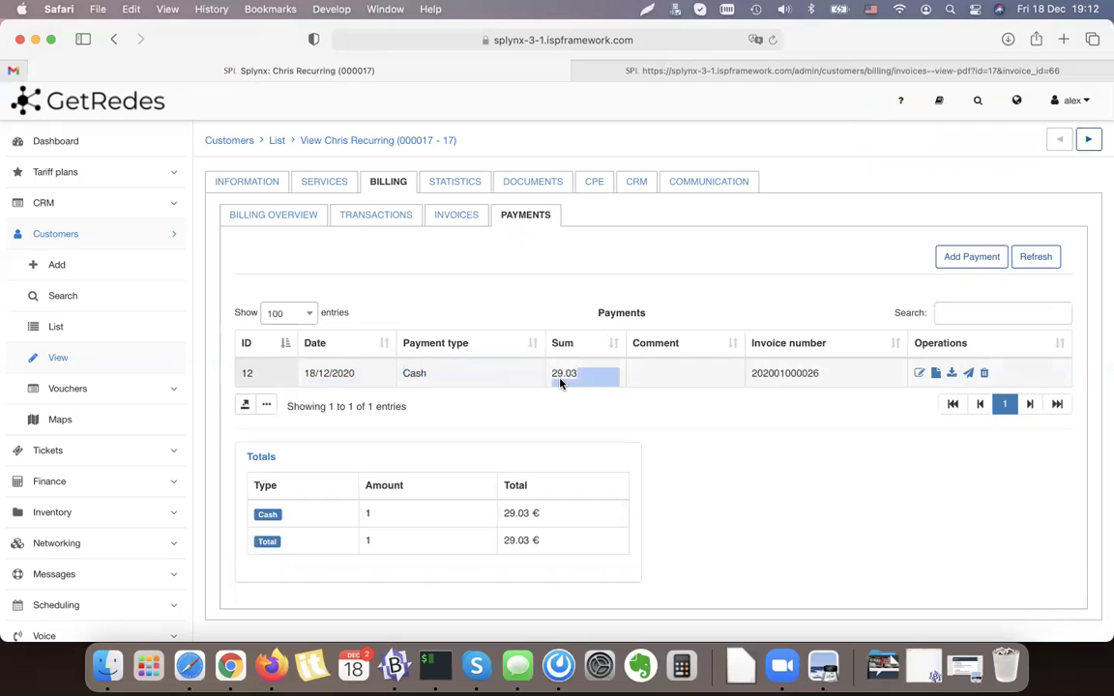
left_click(569, 373)
left_click(274, 215)
left_click_drag(451, 257, 482, 258)
left_click(490, 247)
- Enable Auto pay invoices from account balance in the customer's billing settings and save them
scroll(370, 627, "down", 2)
left_click_drag(283, 552, 443, 541)
left_click(460, 536)
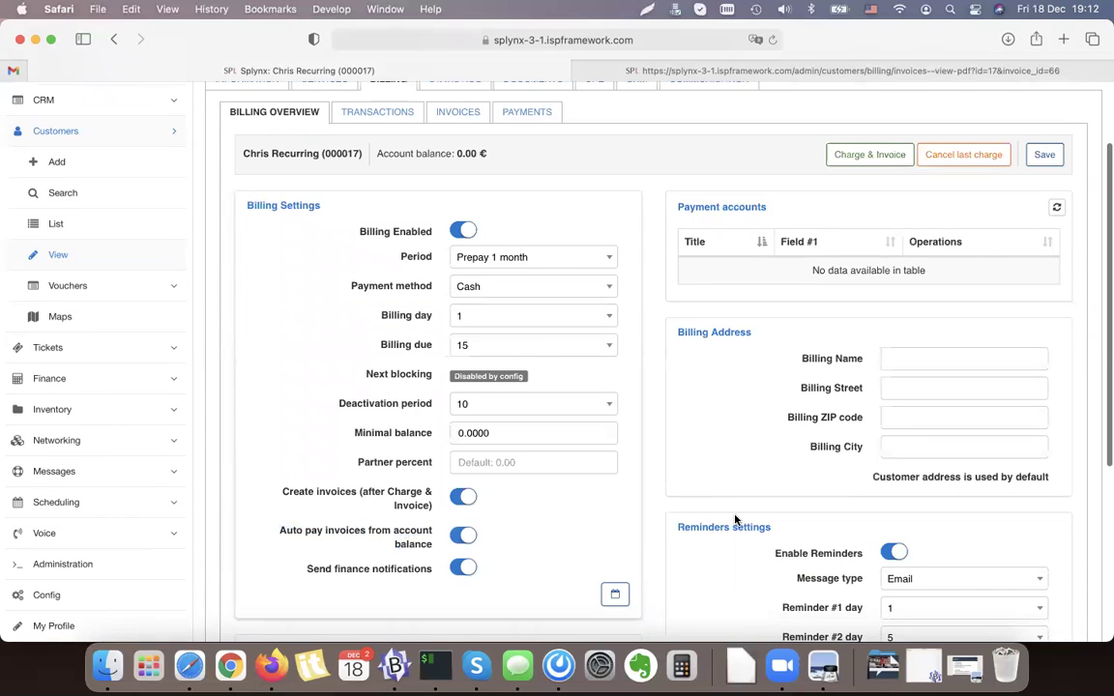
scroll(735, 521, "up", 2)
left_click(1045, 258)
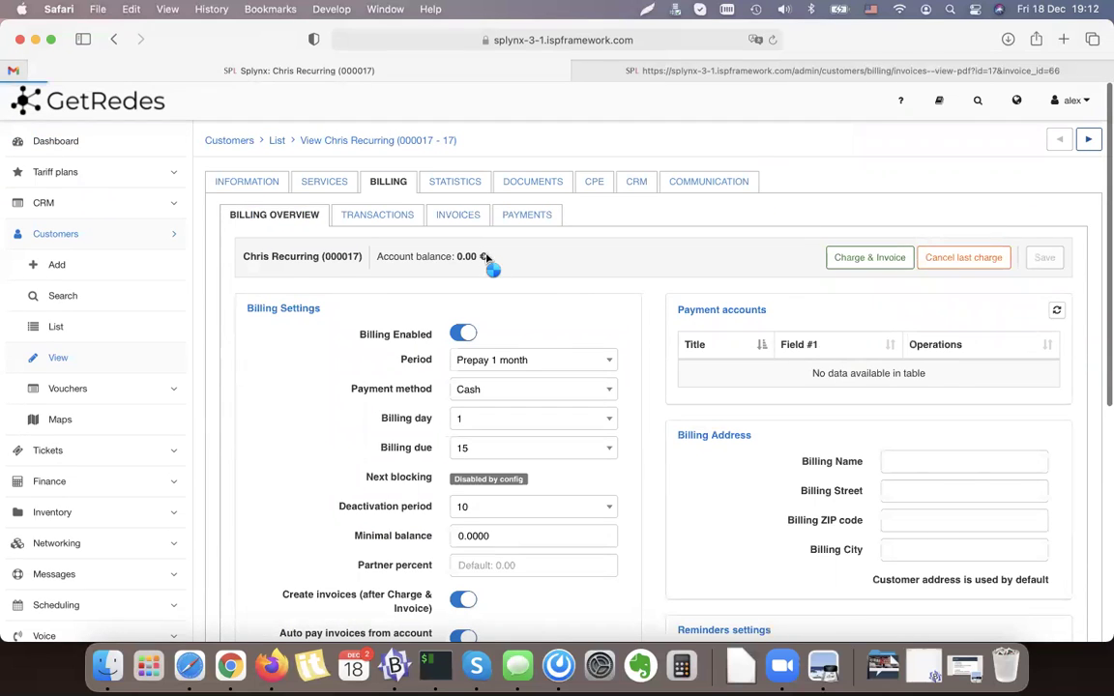
- Delete the payment of the paid invoice from the invoice list and confirm the deletion
left_click(459, 214)
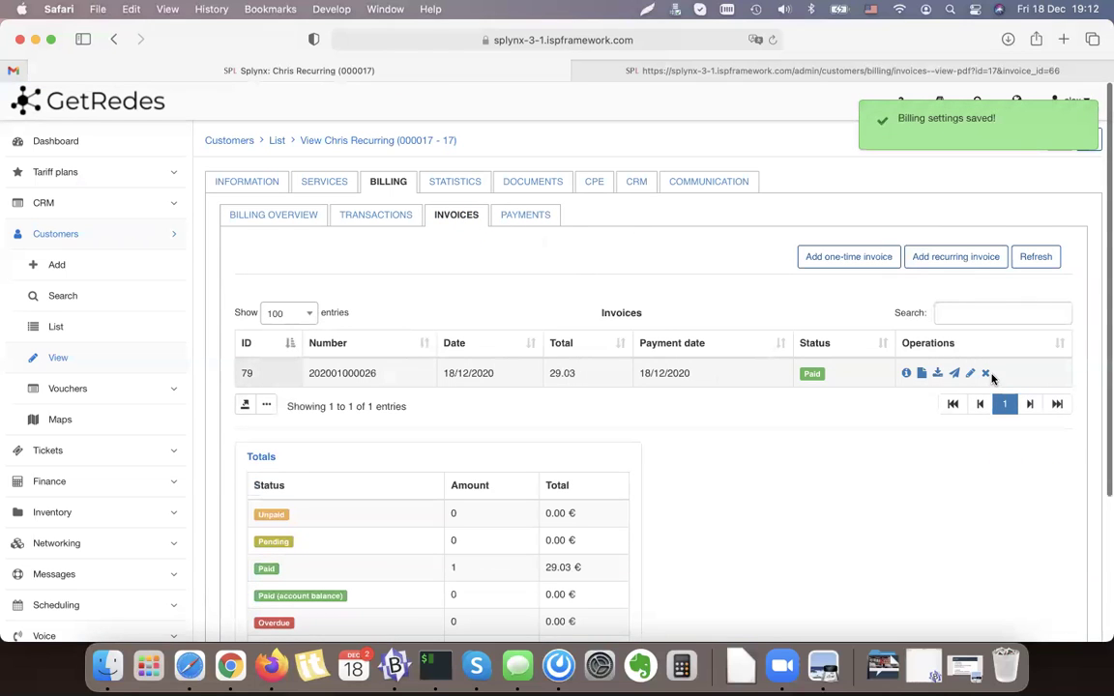
left_click(986, 374)
left_click(635, 412)
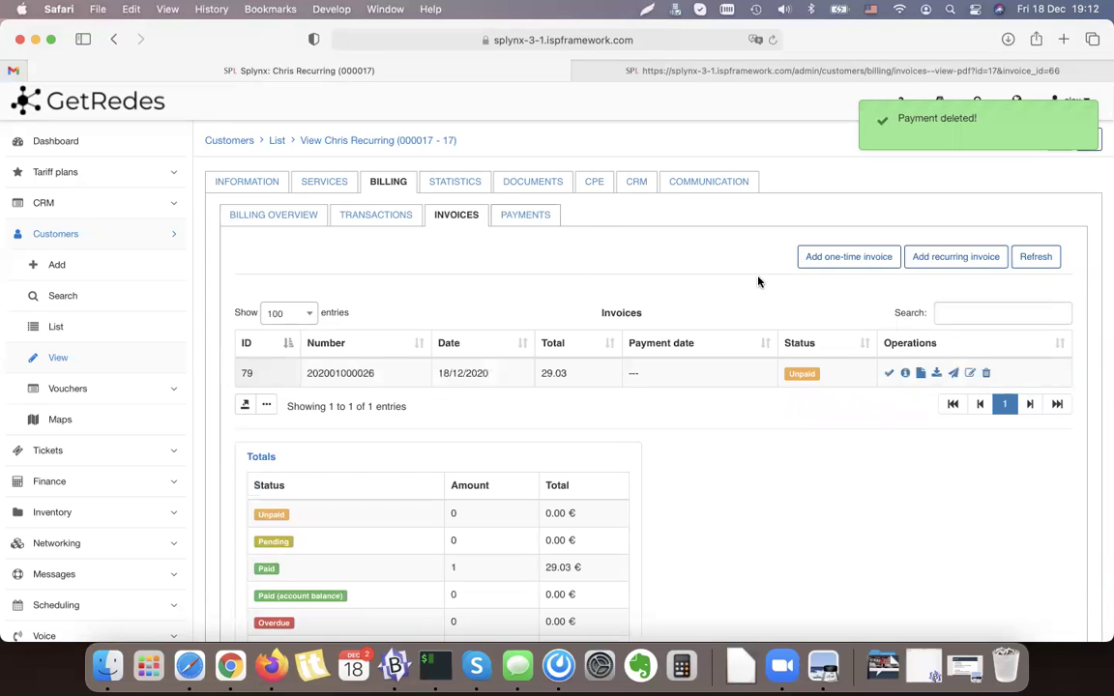
- Add a cash payment of 50 to the customer's payments
left_click(521, 215)
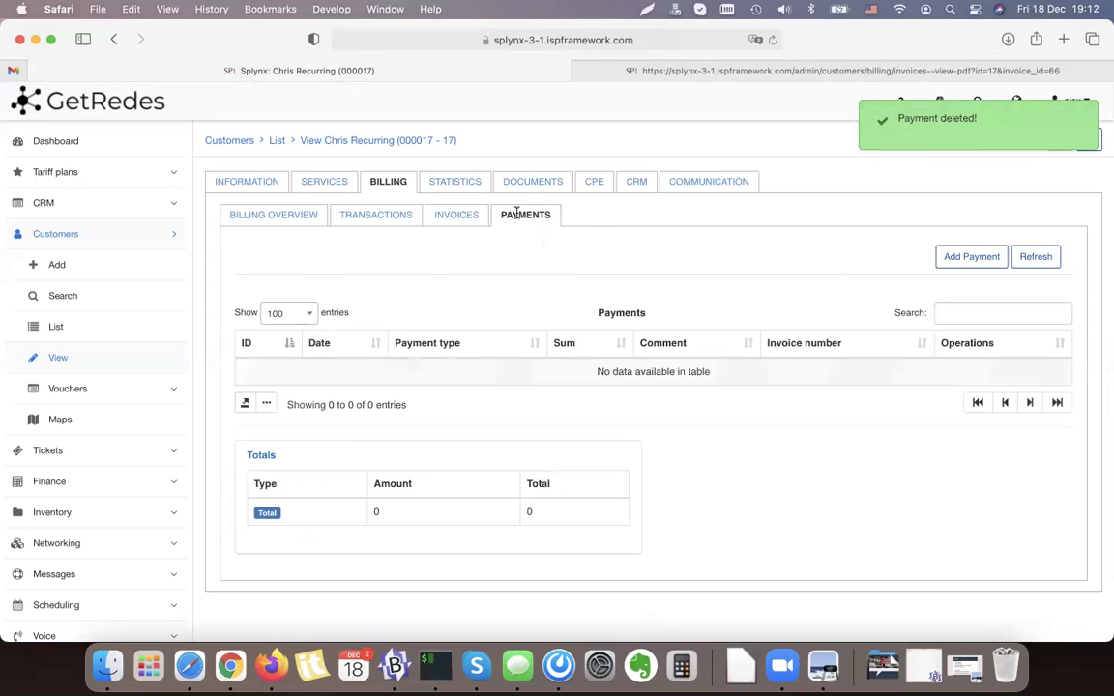
left_click(963, 261)
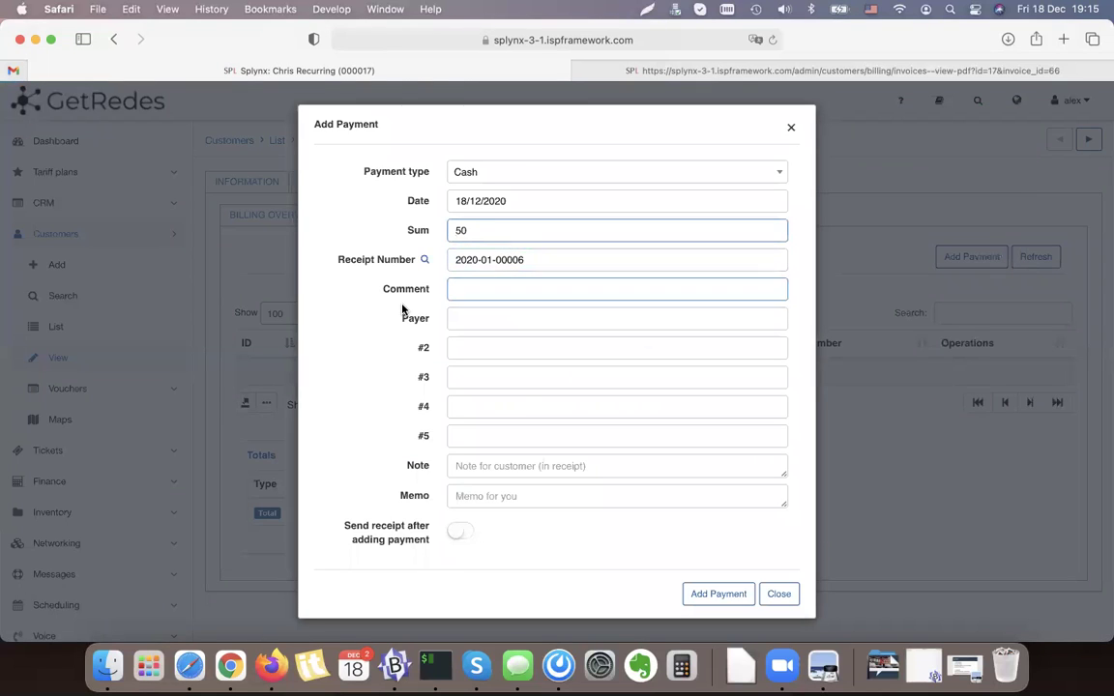
left_click(733, 596)
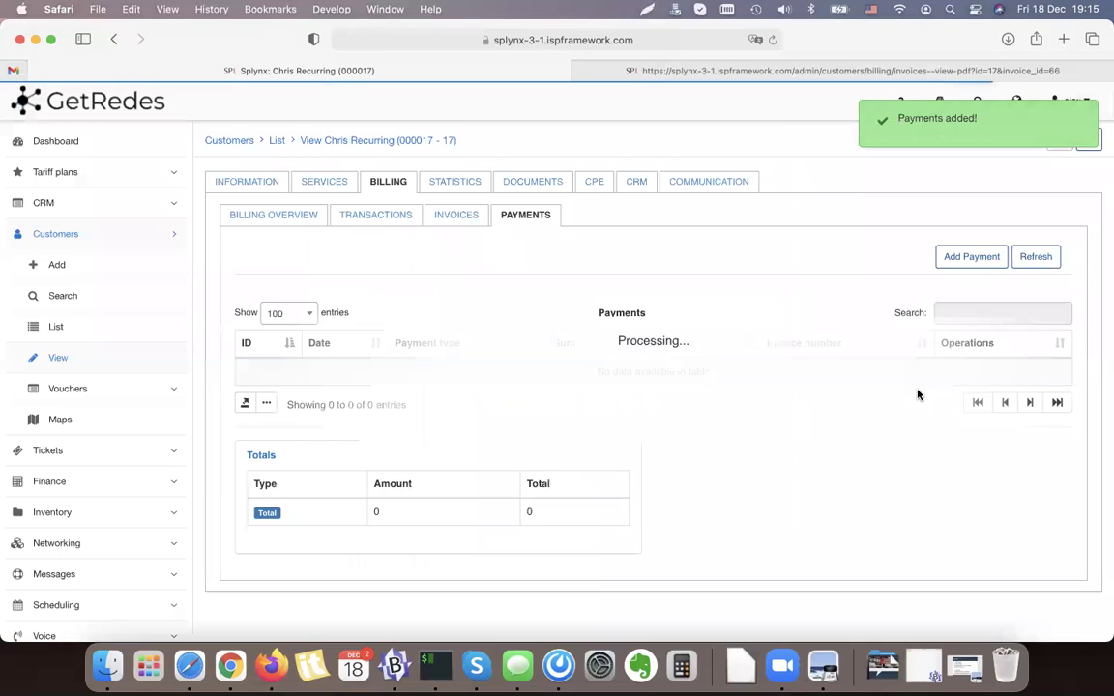
- Check the invoice's status, and review the account balance and auto-pay setting in the billing overview
left_click(459, 218)
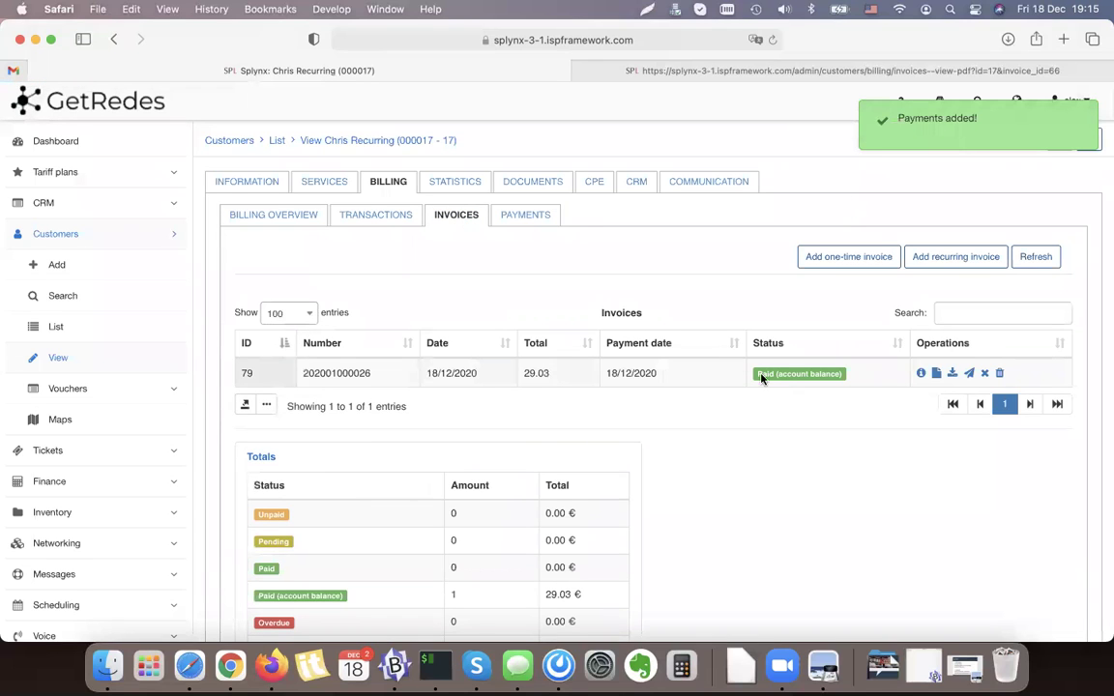
left_click_drag(833, 379, 744, 377)
left_click(754, 378)
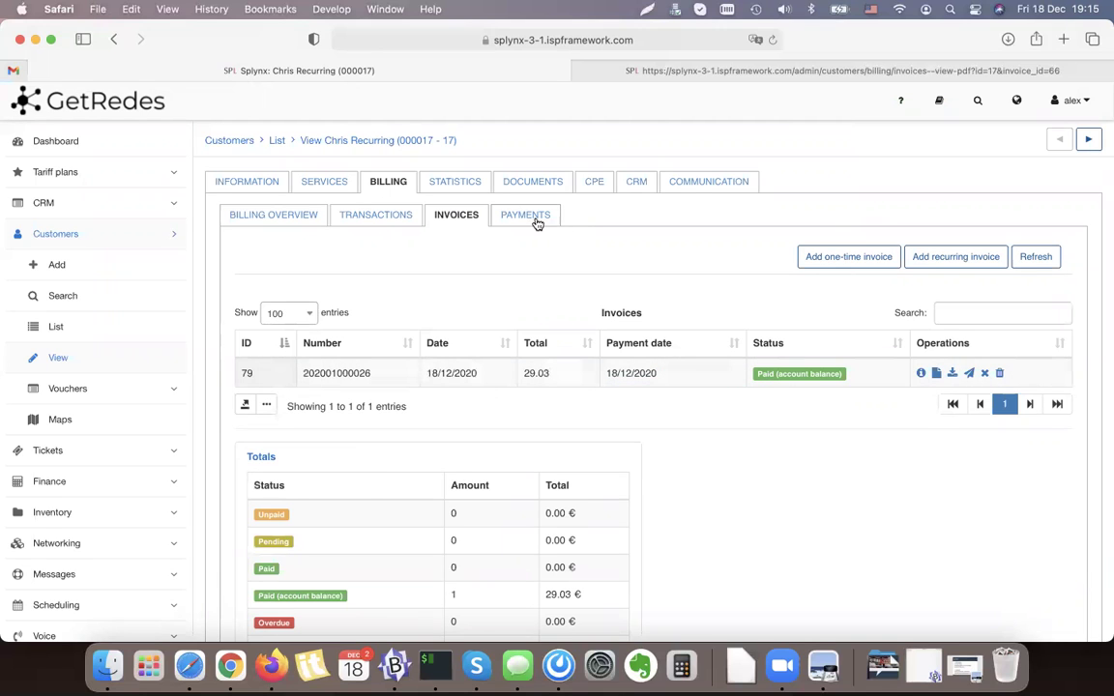
left_click(271, 211)
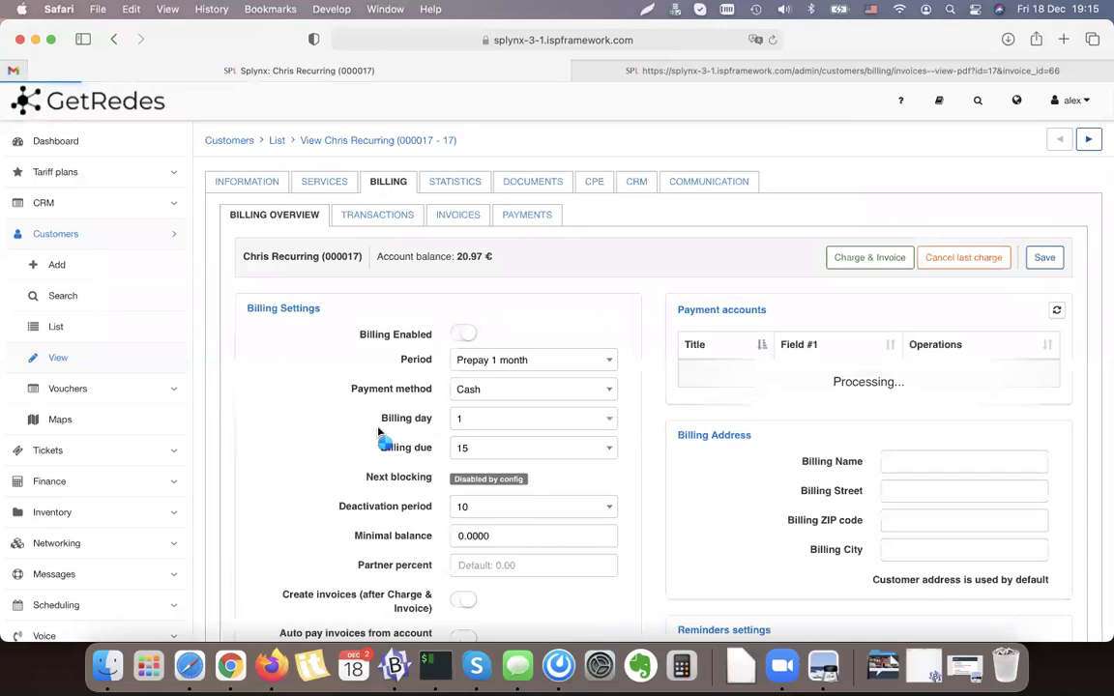
scroll(387, 445, "down", 2)
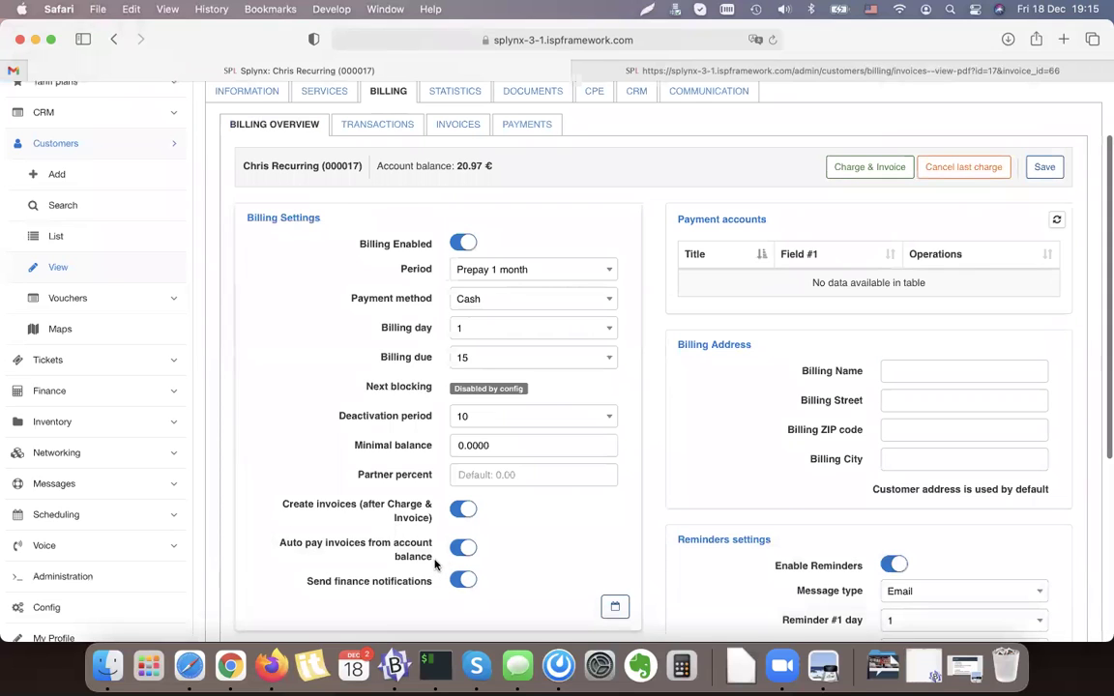
scroll(433, 358, "up", 2)
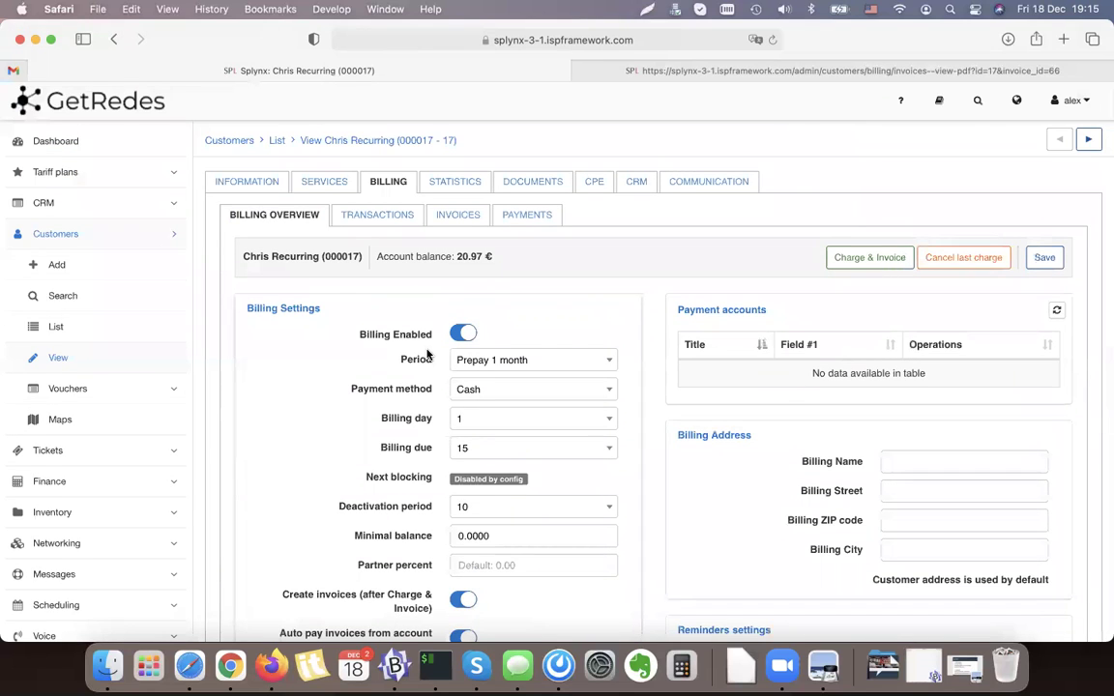
- Examine the invoice's payment status again, and how the auto-pay from account balance option is set in the billing settings
left_click(447, 215)
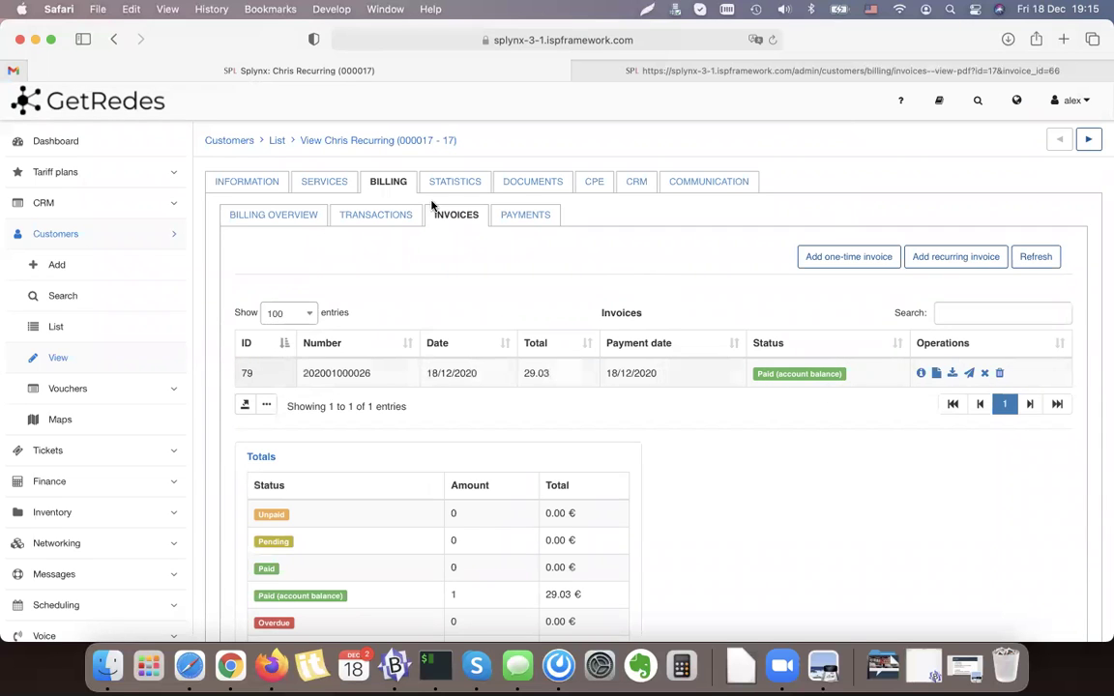
left_click(282, 215)
scroll(523, 496, "down", 3)
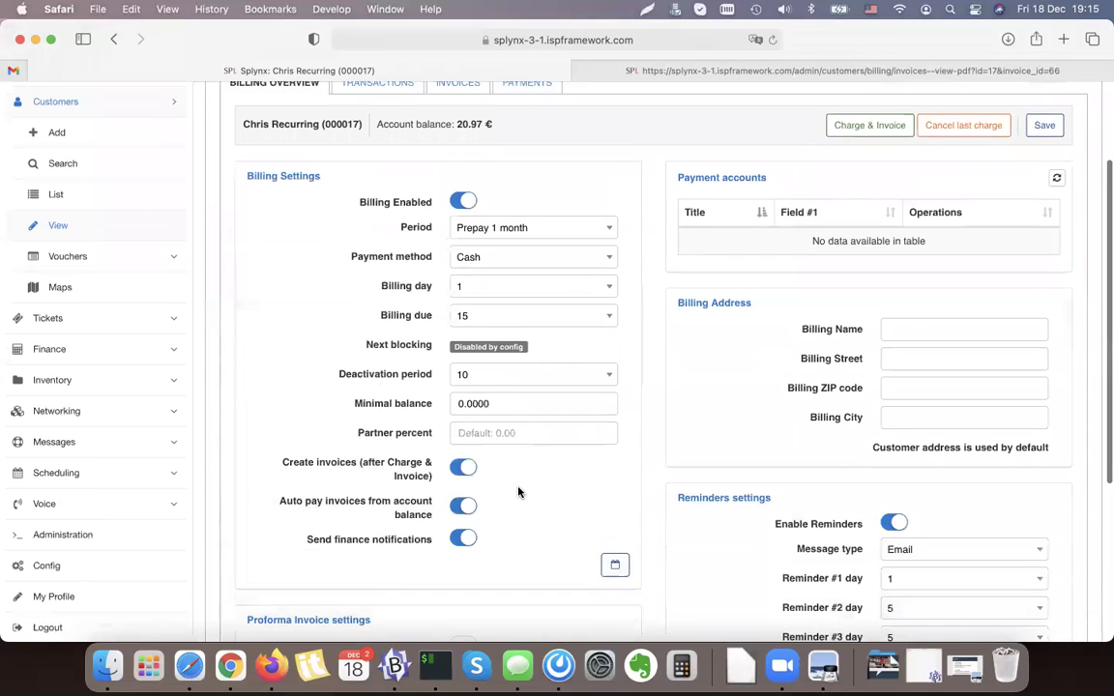
scroll(517, 493, "up", 3)
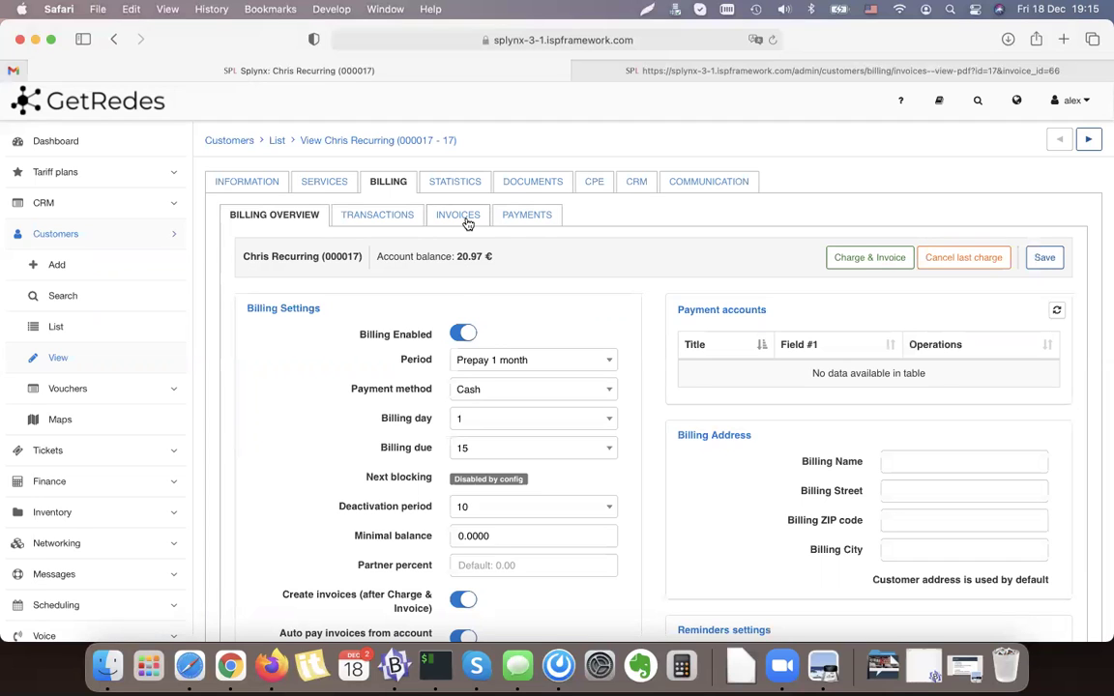
scroll(441, 372, "down", 3)
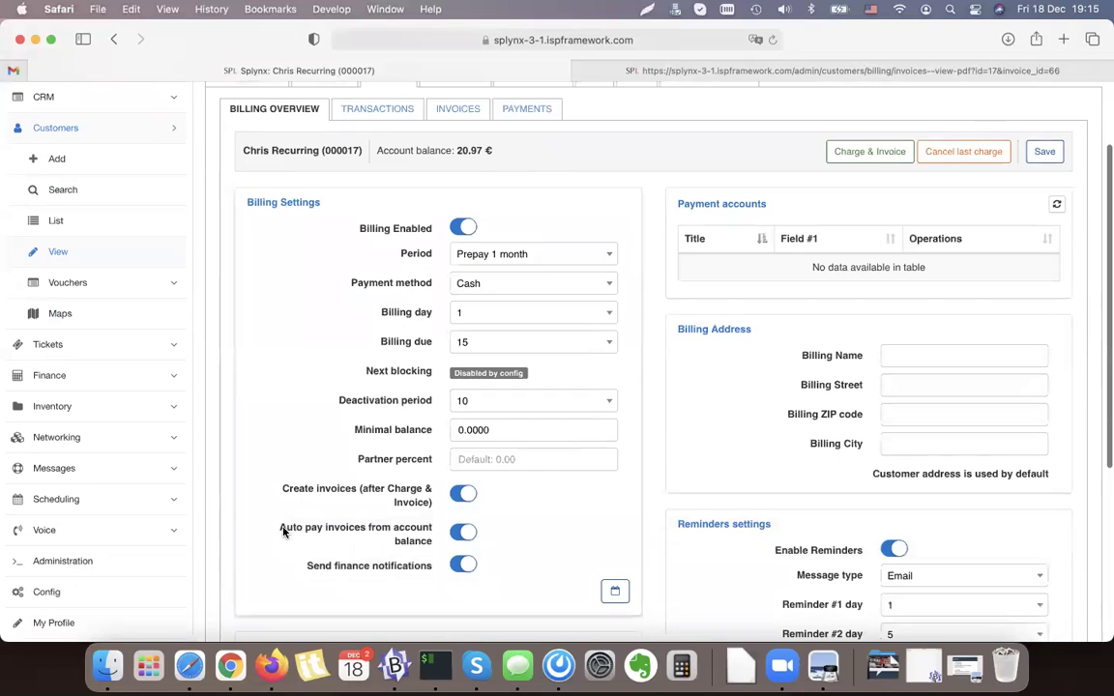
left_click_drag(280, 527, 439, 531)
left_click(612, 544)
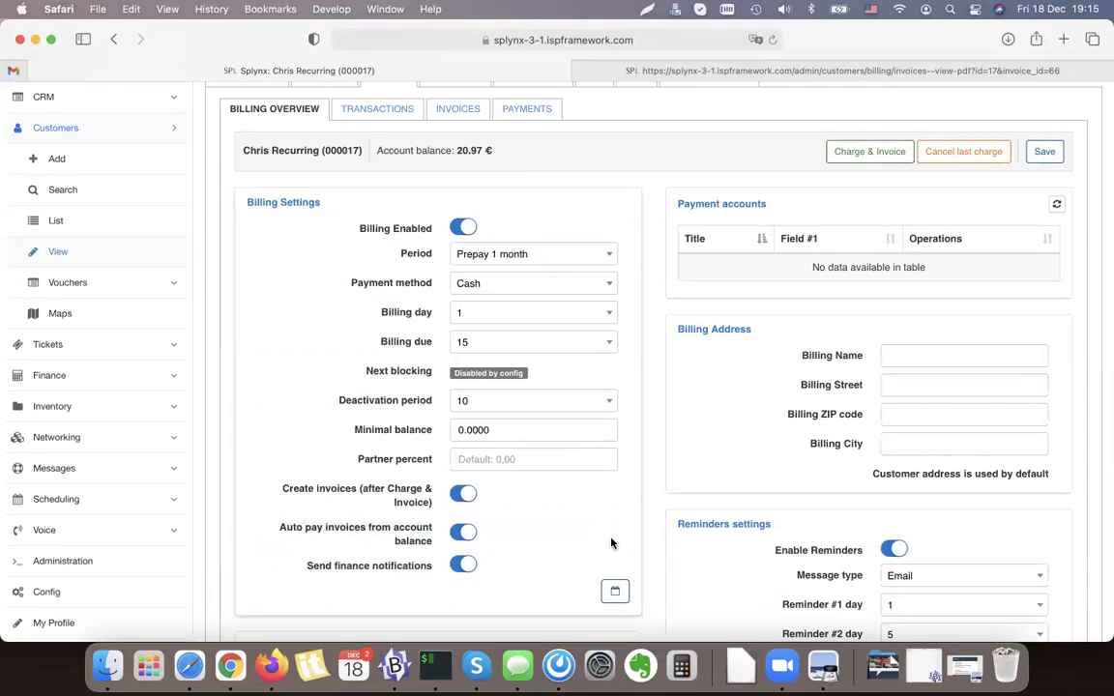
scroll(611, 543, "up", 3)
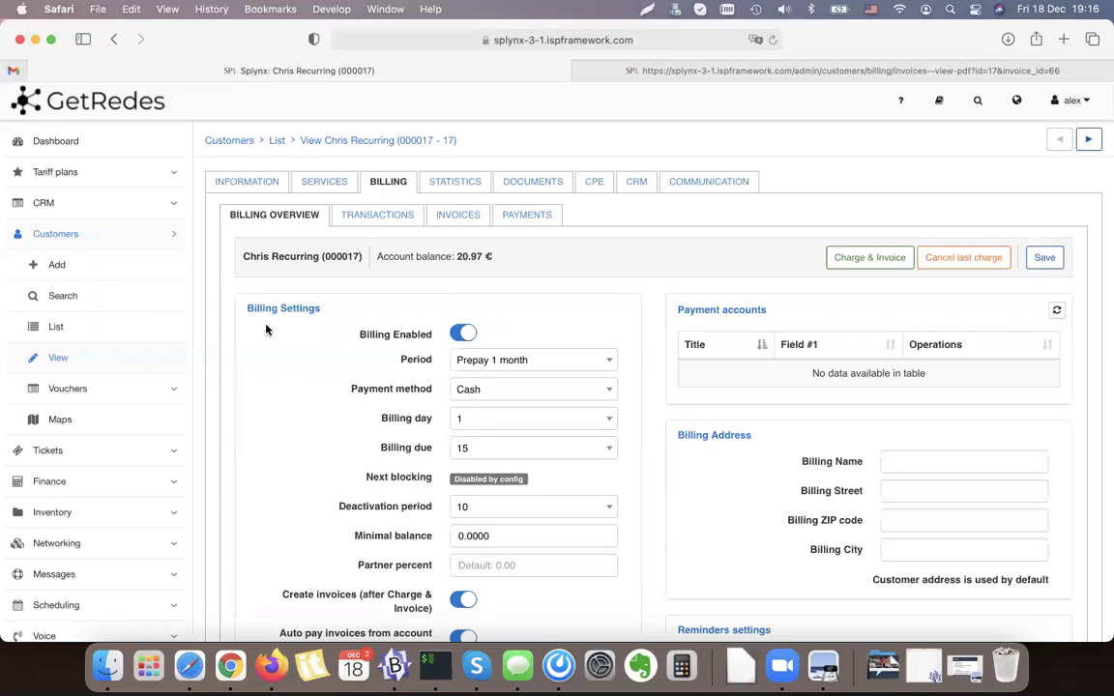
- Delete the 50.00 cash payment from the customer's payments and confirm the deletion
left_click(526, 215)
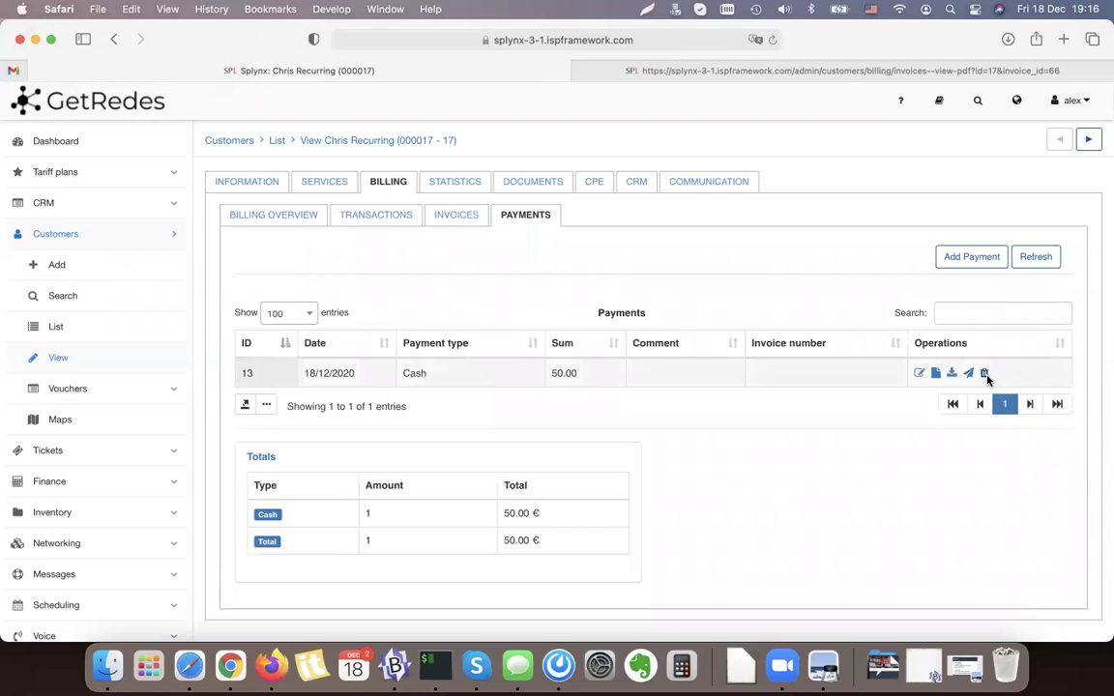
left_click(985, 373)
left_click(634, 413)
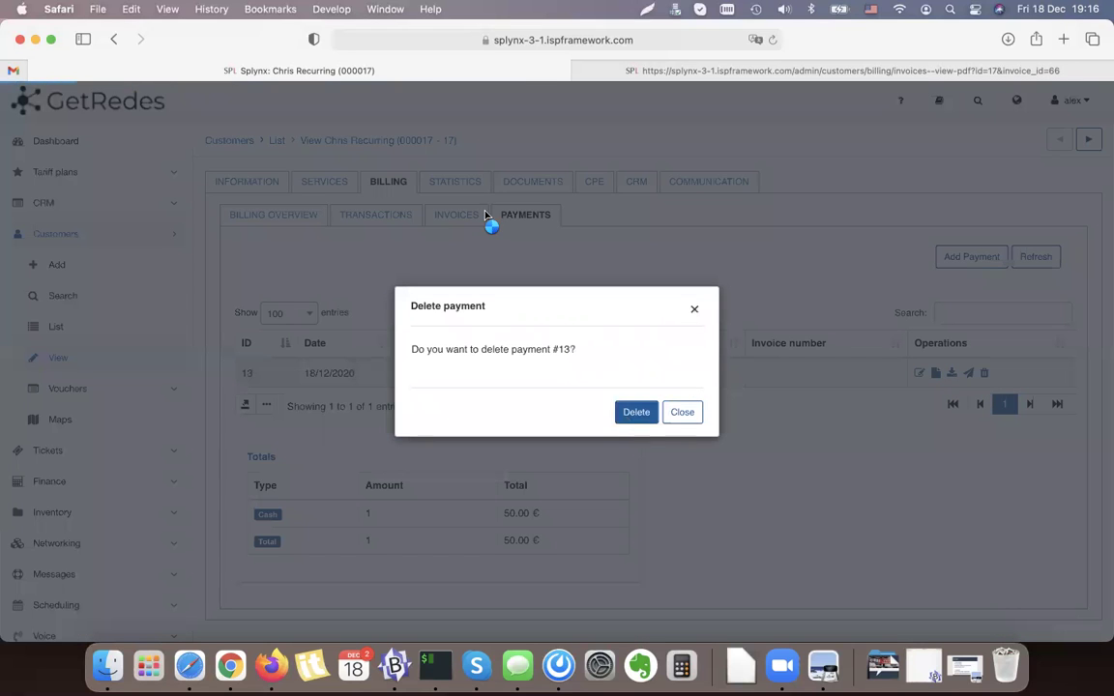
- Mark the customer's invoice paid from account balance as unpaid and confirm the change
left_click(455, 222)
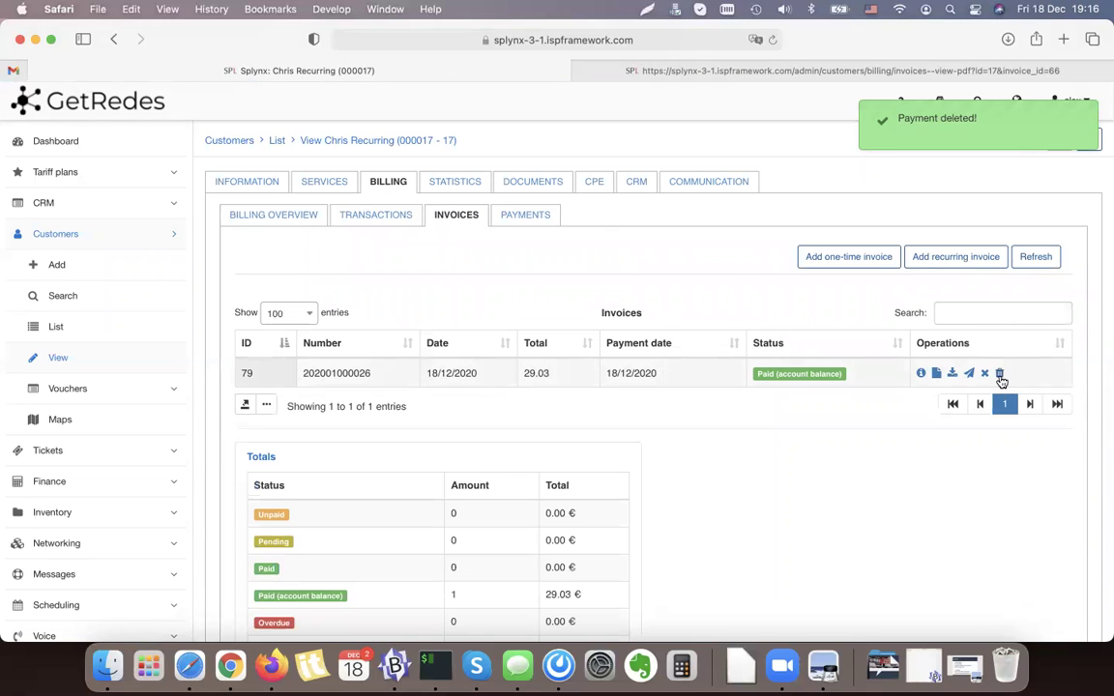
left_click(985, 375)
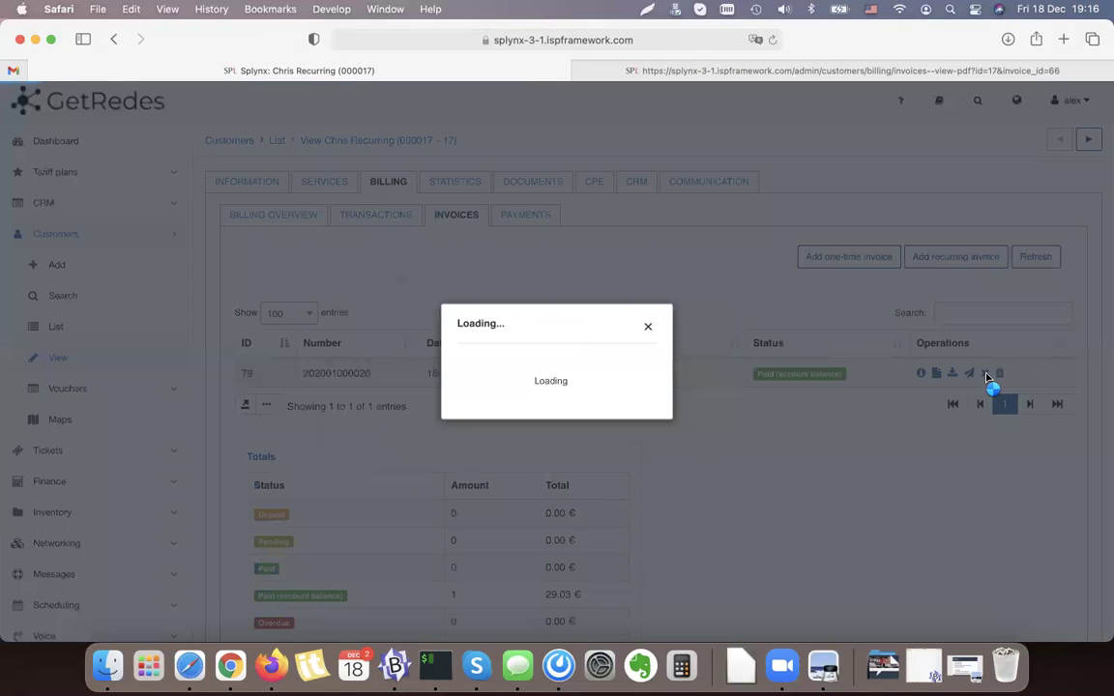
left_click(616, 409)
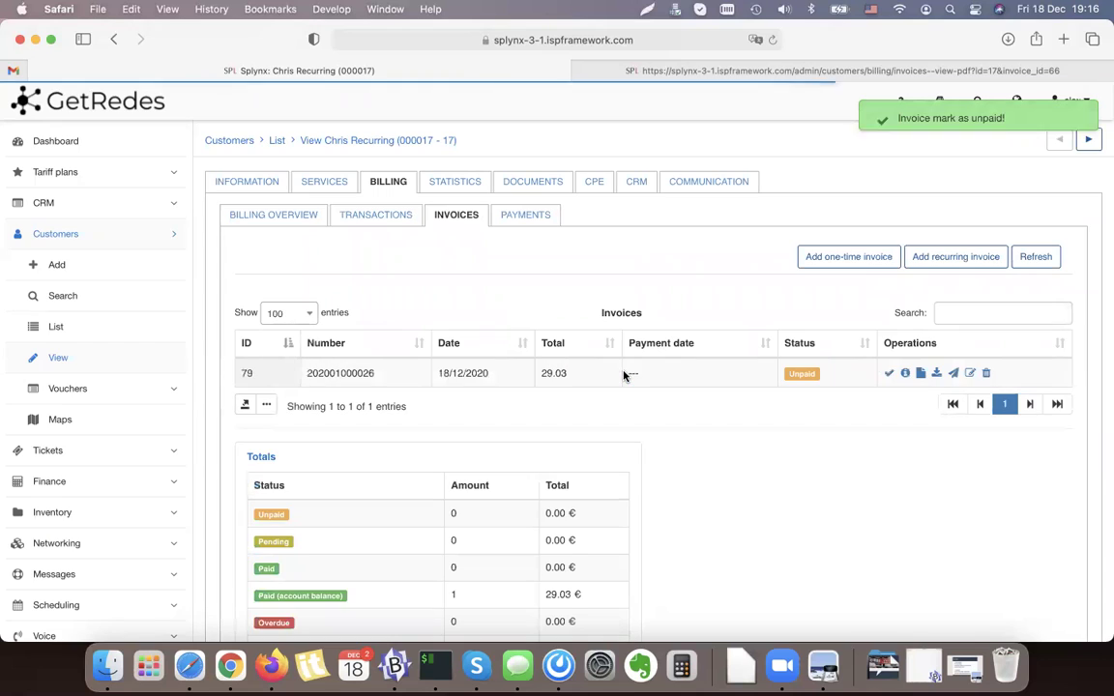
- Check the start date of the customer's 20 MB internet service
left_click(339, 189)
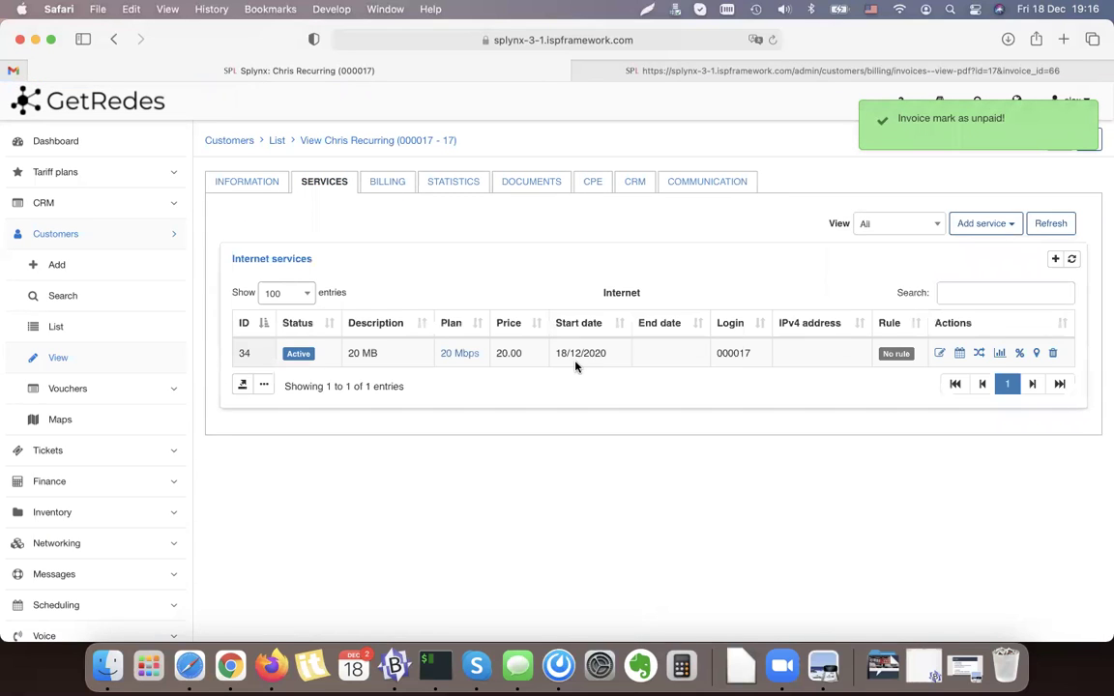
triple_click(581, 353)
left_click(581, 354)
left_click(610, 319)
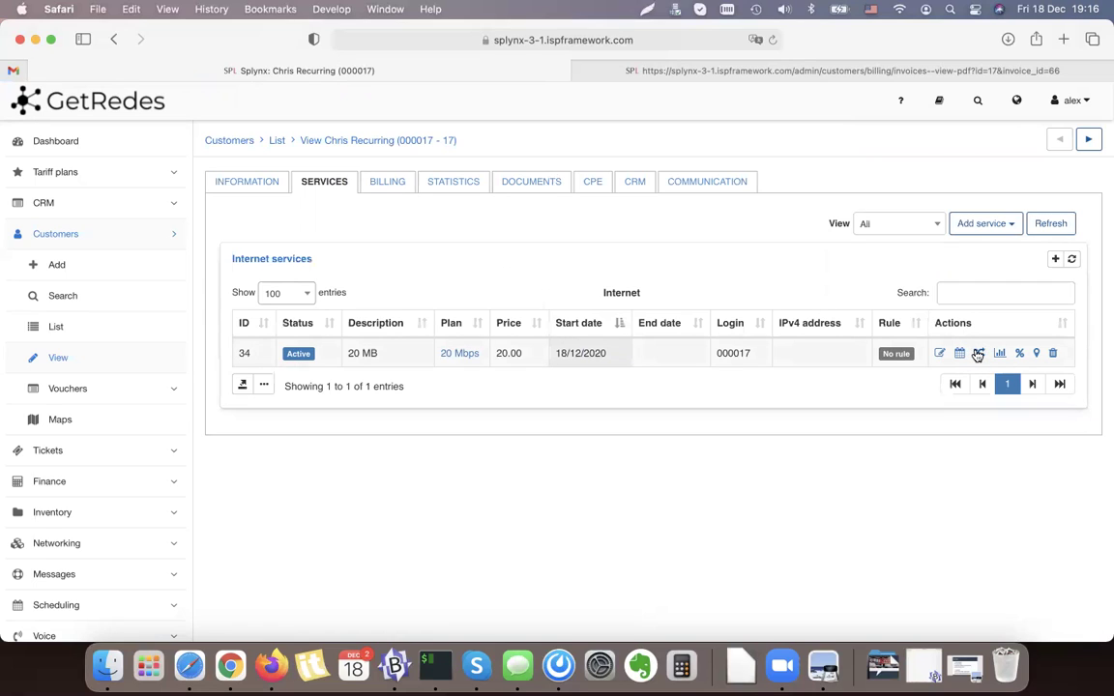
left_click(387, 184)
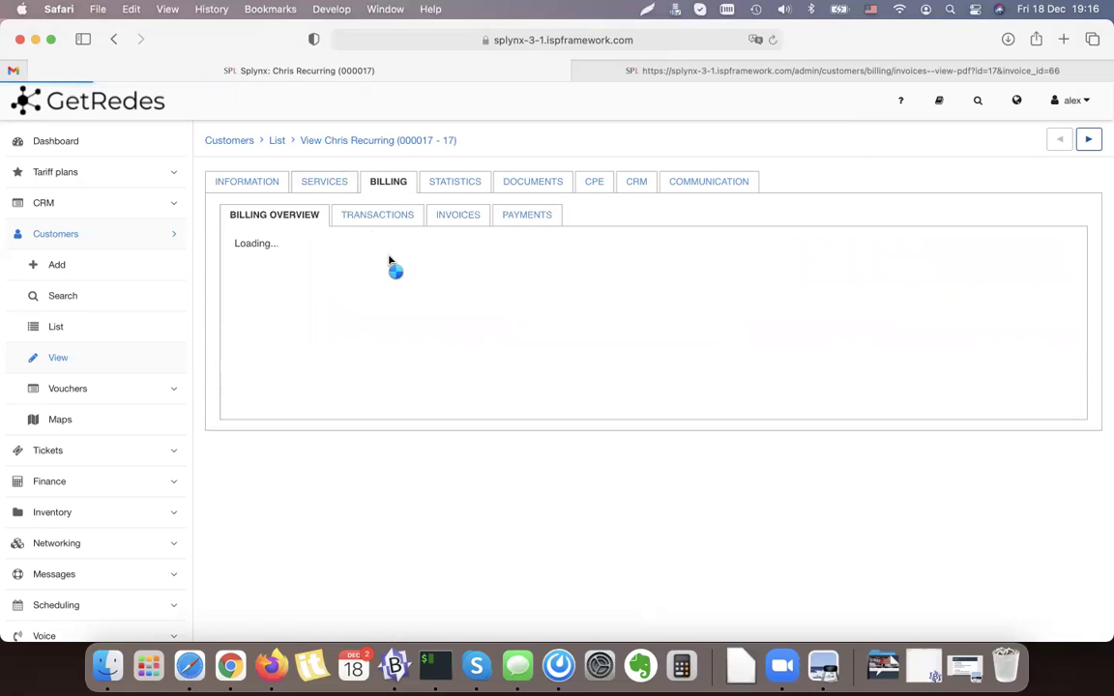
- Change the tariff of the 20 MB internet service to the 50MEG plan with a start date of 01/01/2021
left_click(322, 185)
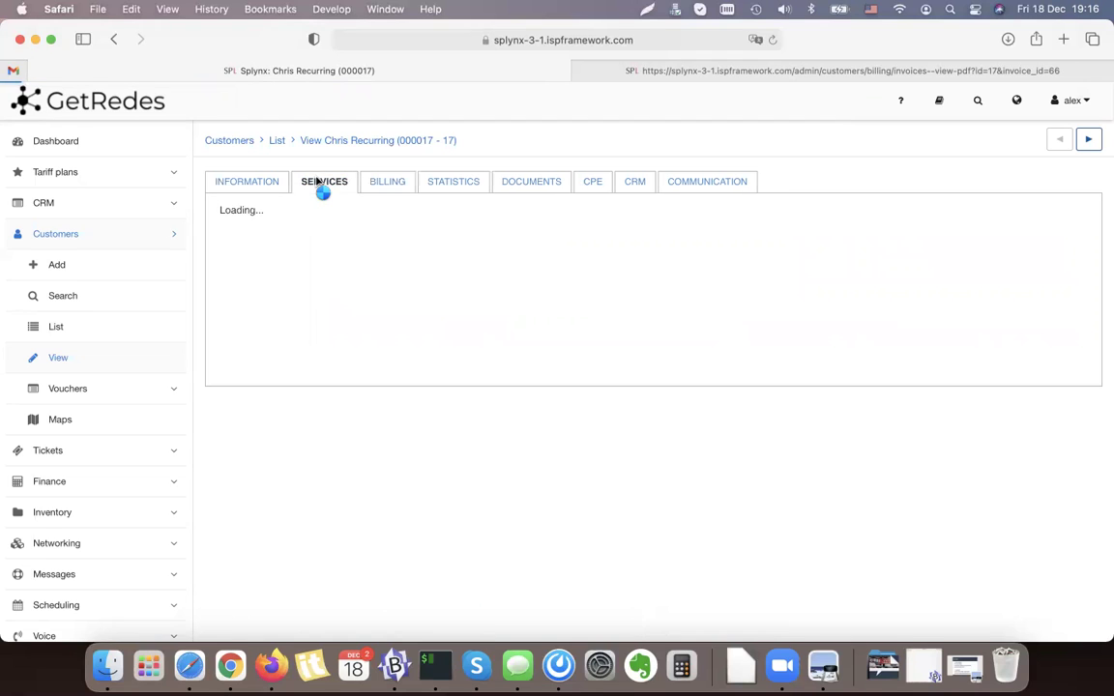
left_click(979, 354)
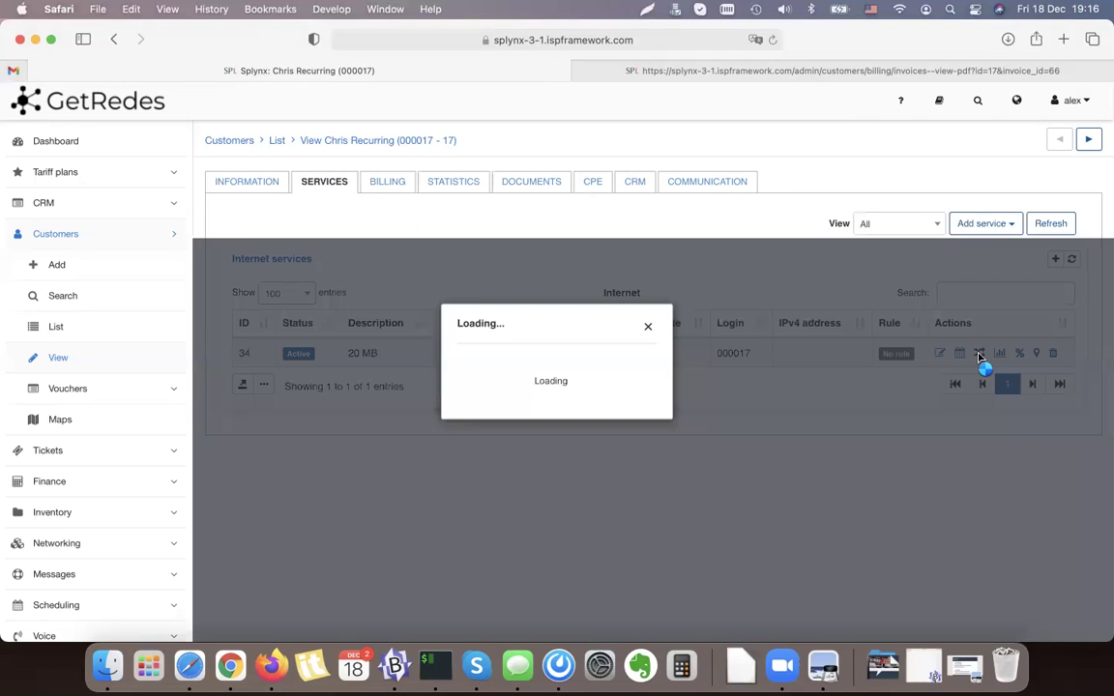
left_click(567, 243)
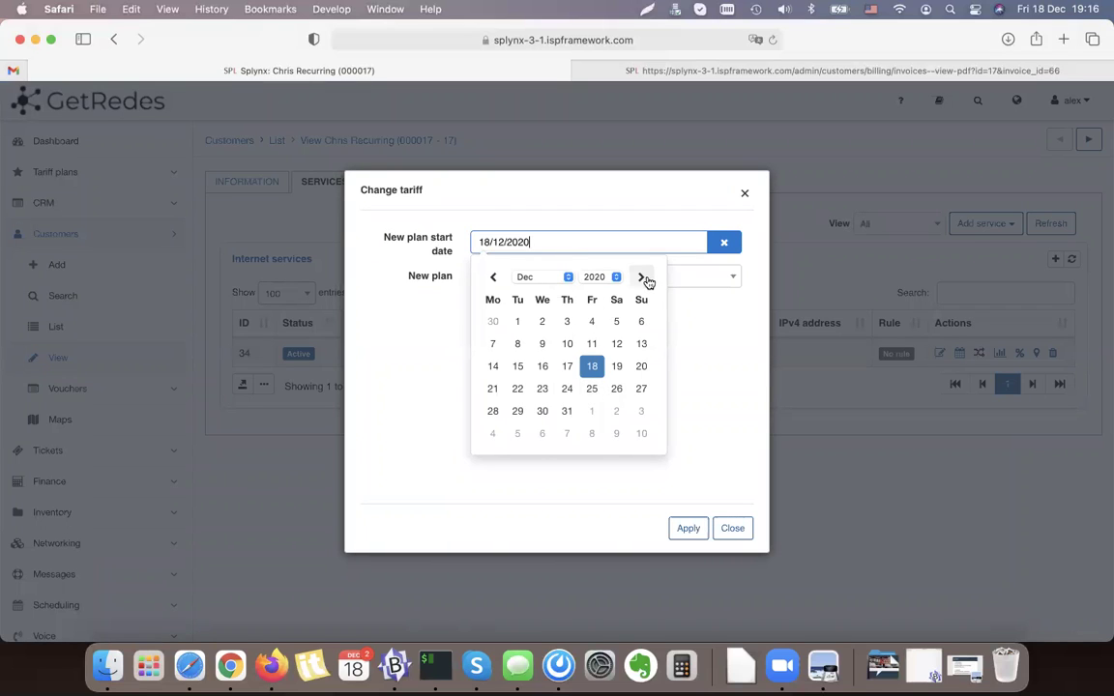
left_click(647, 280)
left_click(592, 322)
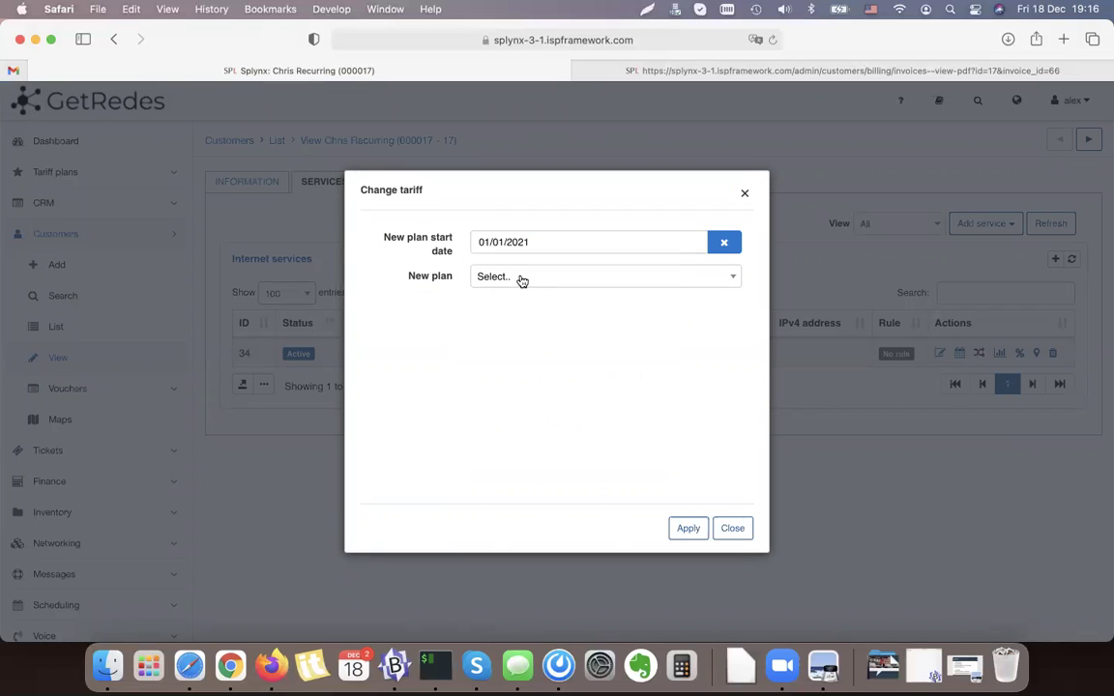
left_click(524, 278)
left_click(510, 442)
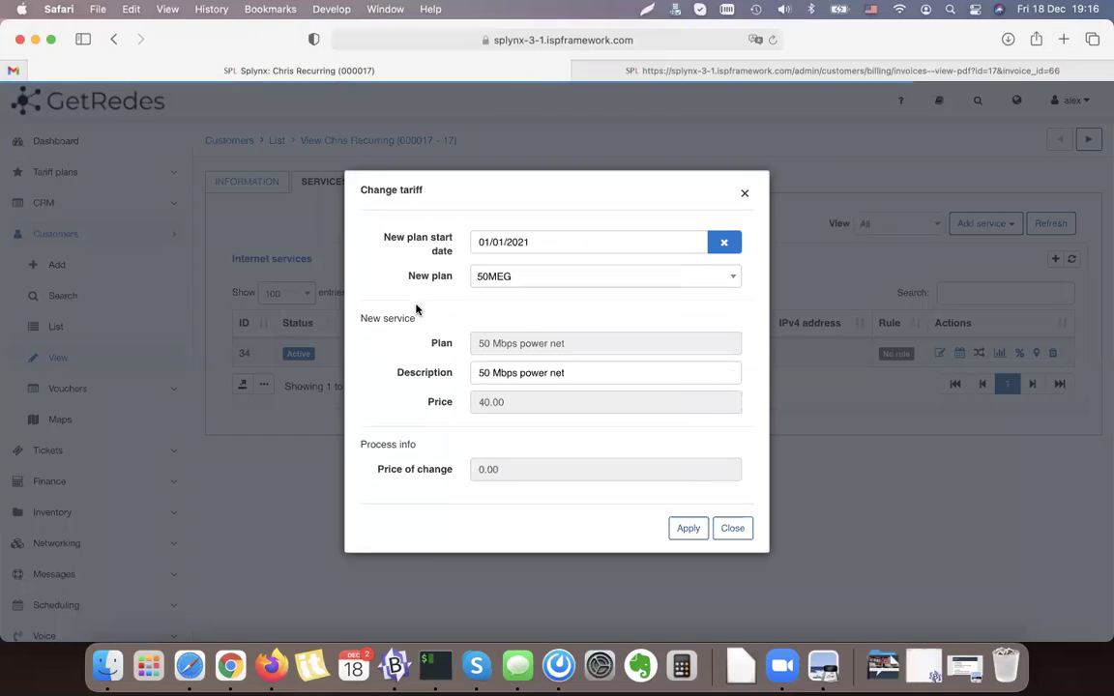
double_click(509, 413)
left_click(427, 398)
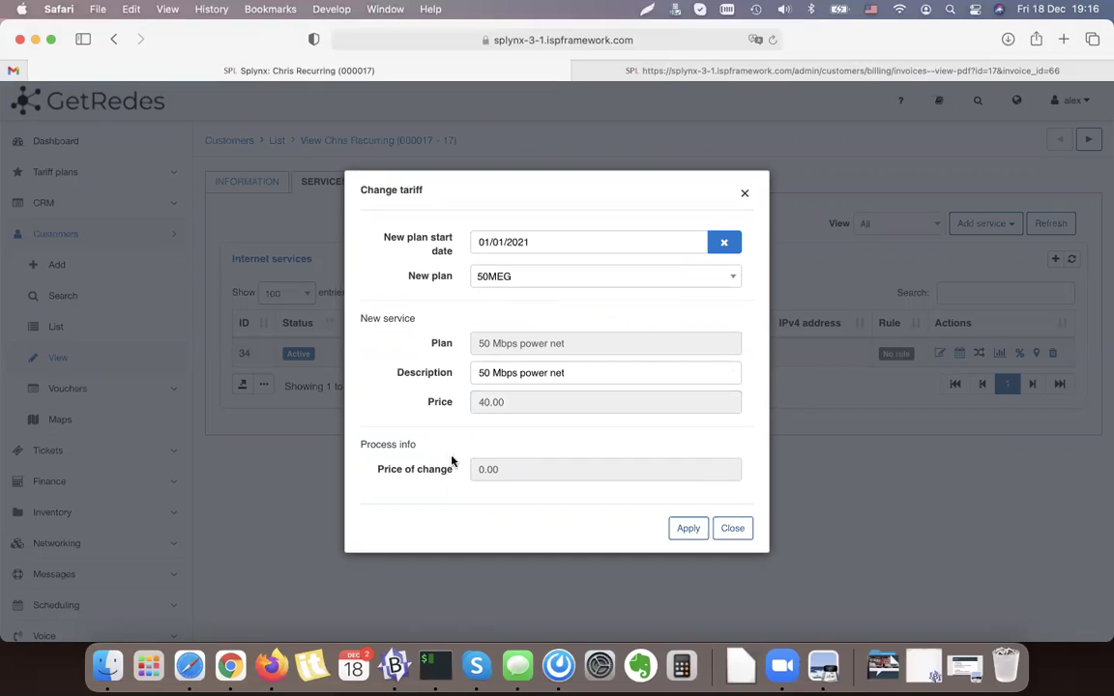
left_click(688, 529)
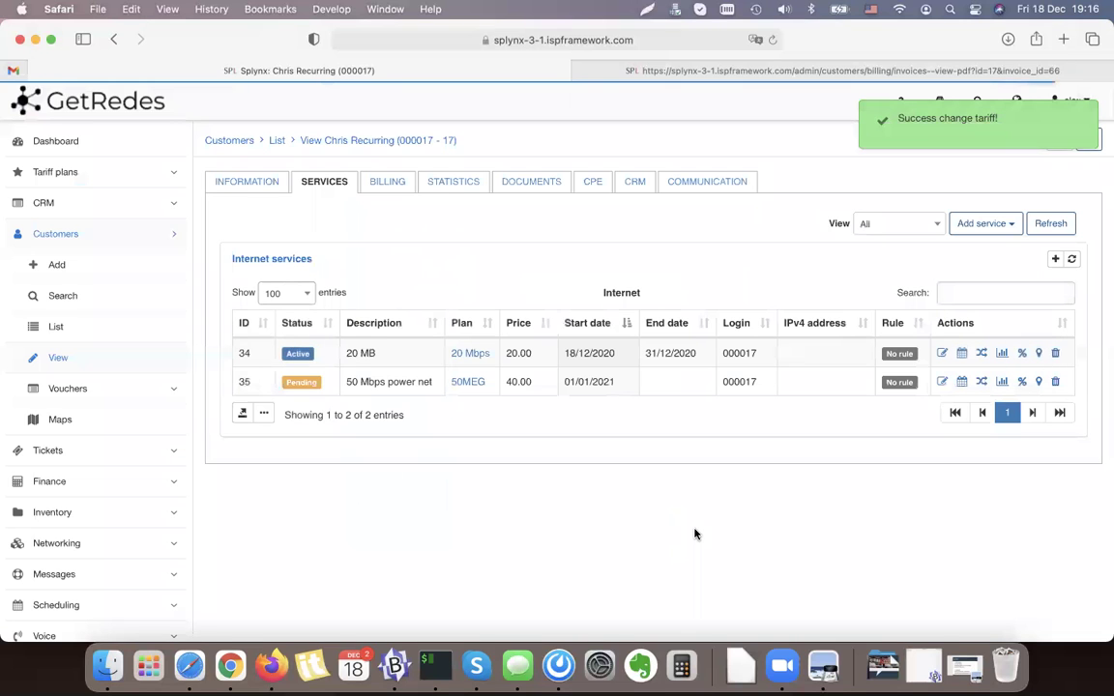
- Compare the descriptions and prices of the pending 50 Mbps power net service and the active 20 MB service
triple_click(355, 382)
left_click(384, 381)
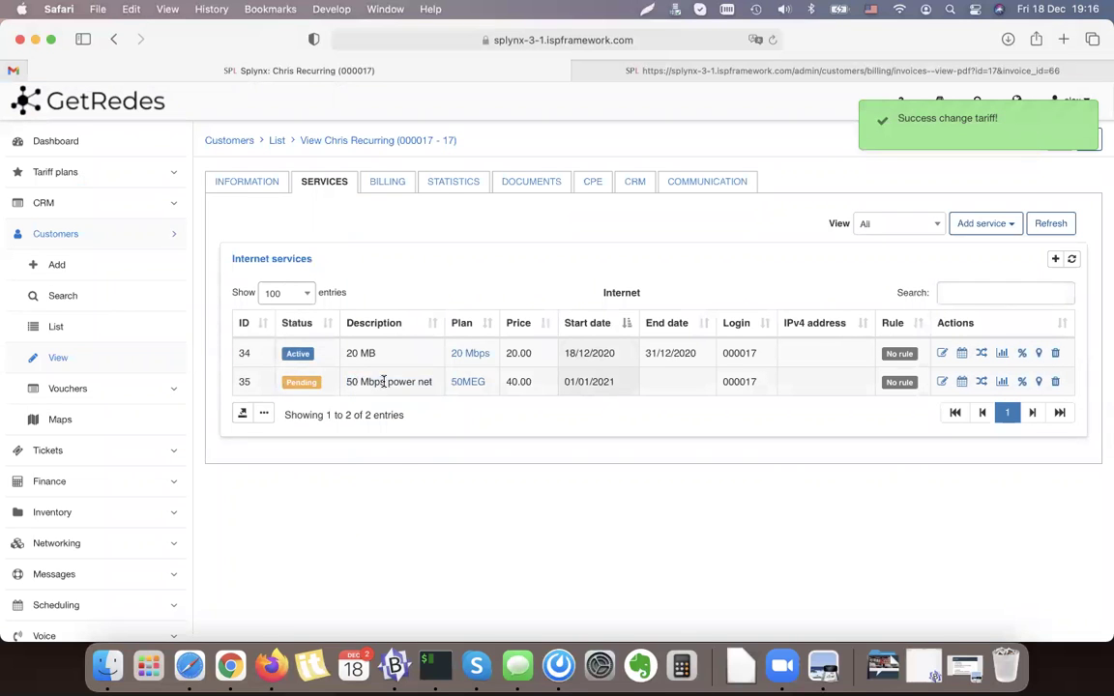
double_click(517, 381)
left_click(519, 350)
double_click(519, 353)
left_click(527, 354)
- Start a recurring invoice for the customer with the charge date 01/01/2021 and preview its items
left_click(387, 182)
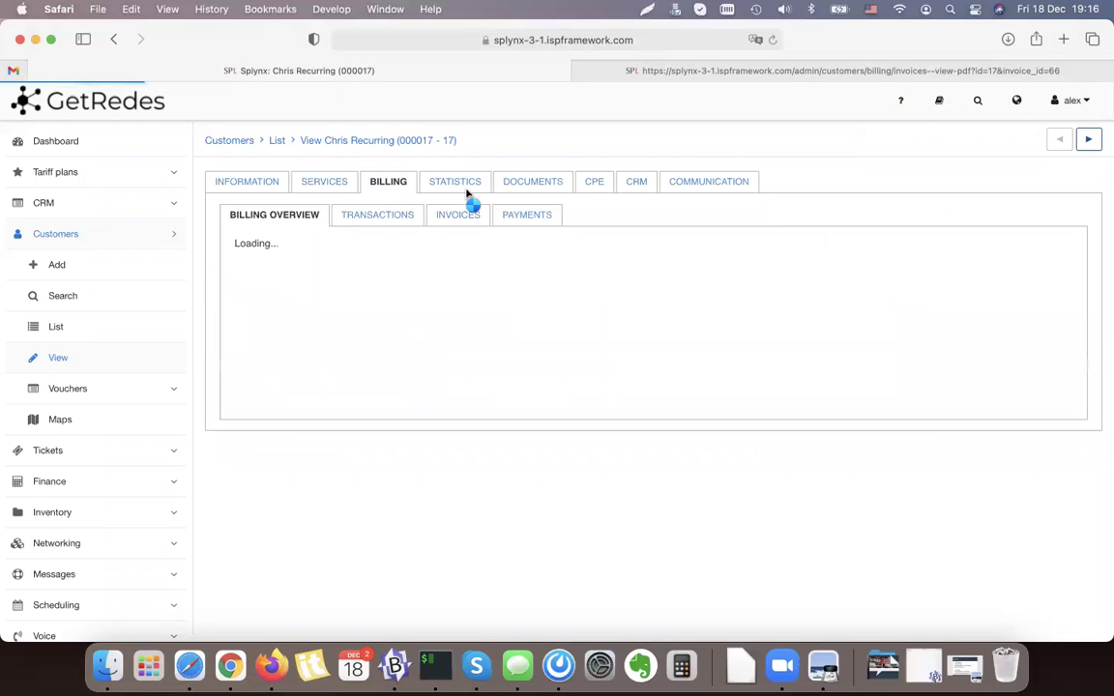
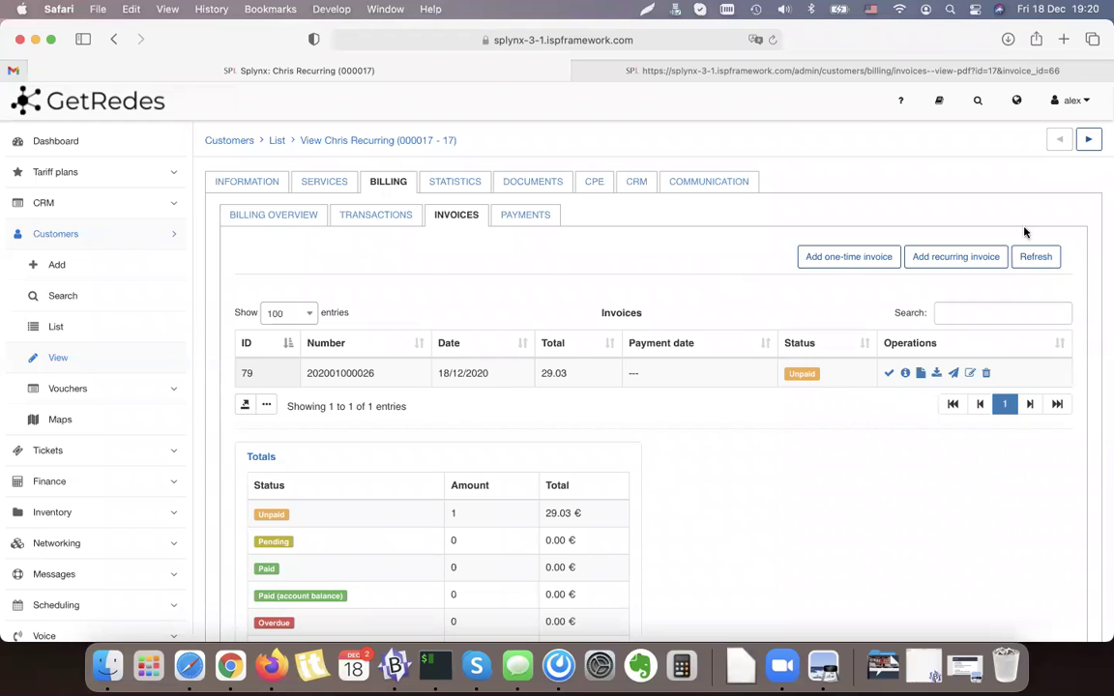
left_click(964, 256)
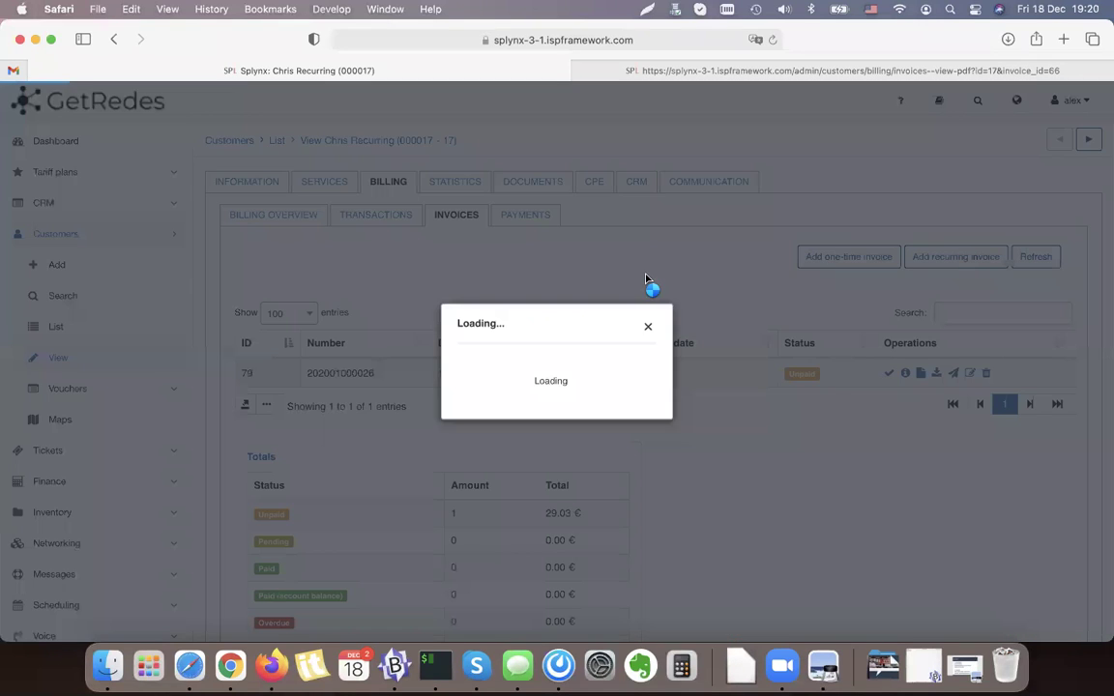
left_click(510, 217)
left_click(612, 254)
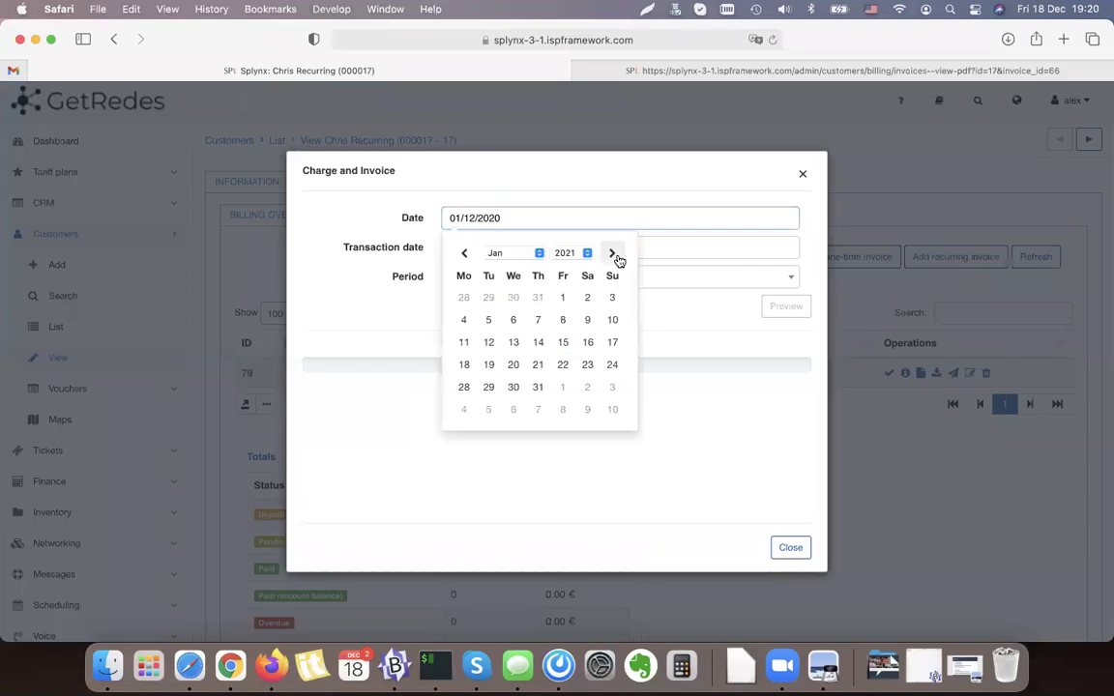
left_click(563, 297)
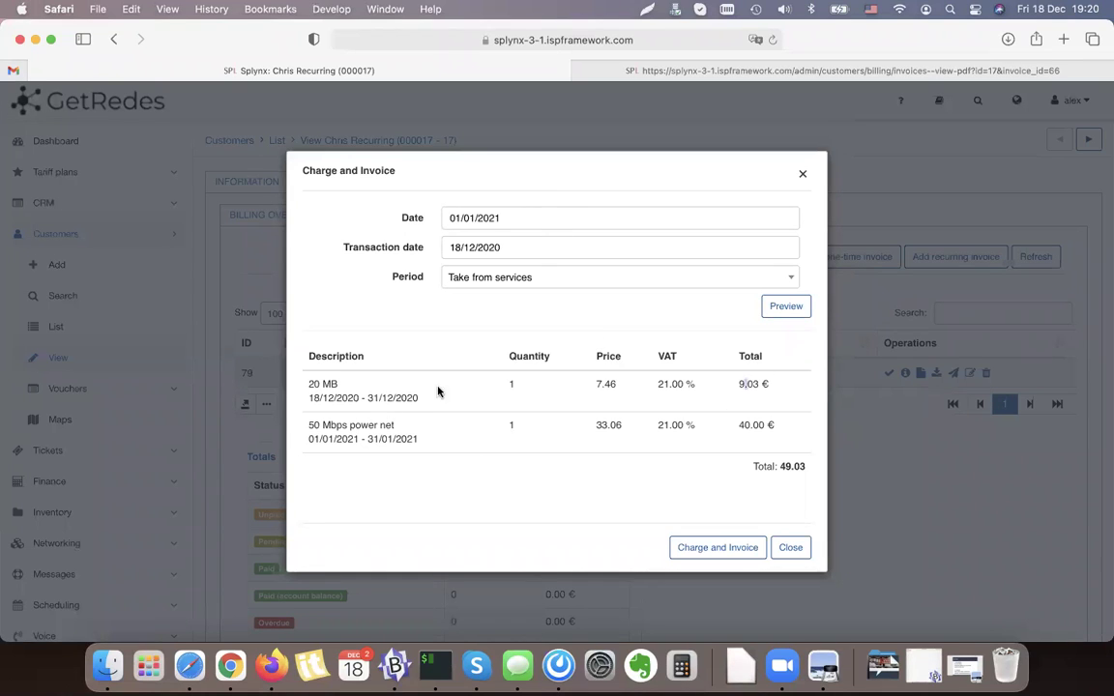
- Examine the billing periods of the 20 MB and 50 Mbps power net items in the charge preview
left_click_drag(320, 397, 419, 398)
left_click(398, 406)
left_click_drag(297, 430, 383, 425)
left_click(383, 426)
left_click_drag(299, 429, 383, 425)
left_click(348, 451)
triple_click(346, 451)
left_click(345, 454)
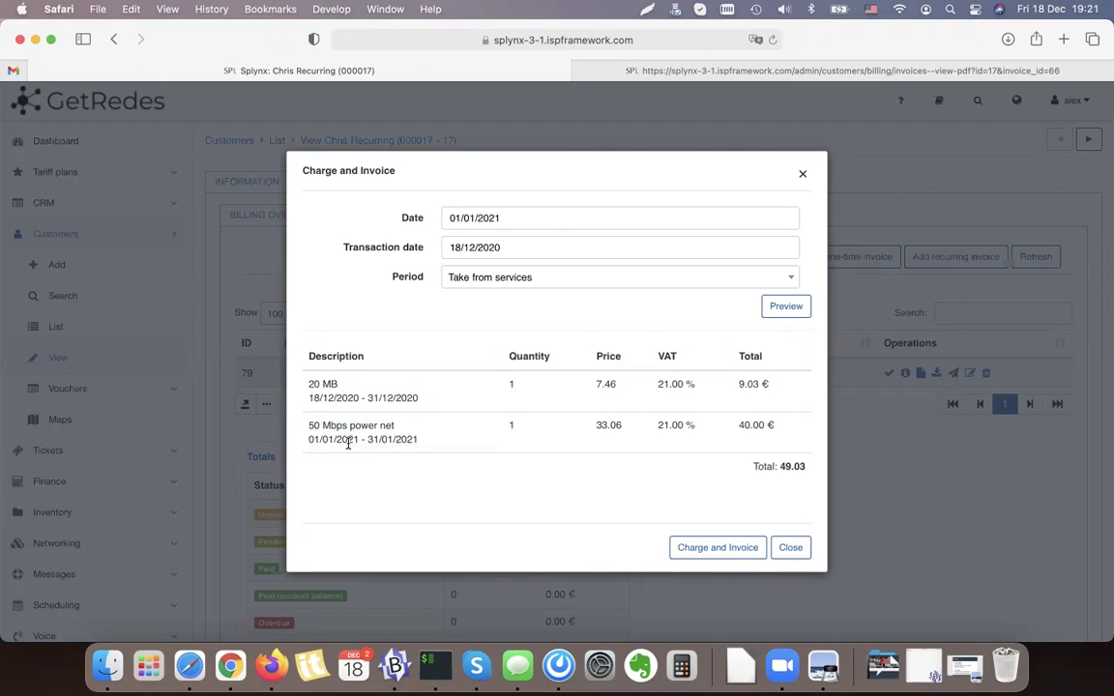
- Charge and invoice the previewed items, and check the new invoice in the customer's invoice list
left_click(702, 549)
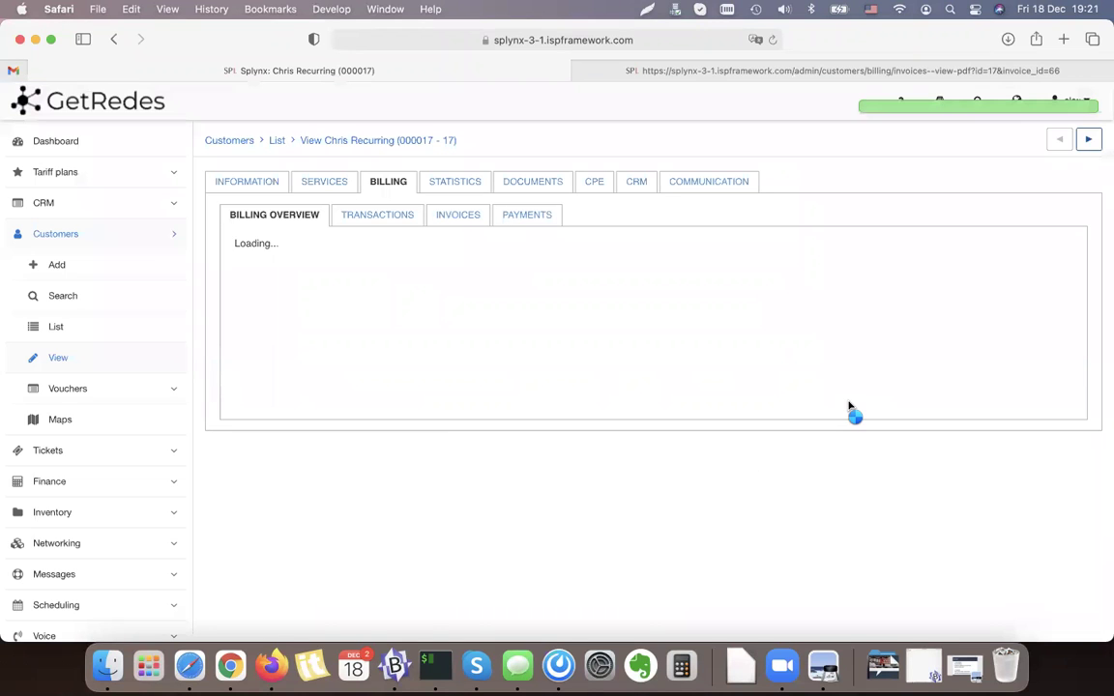
left_click(451, 221)
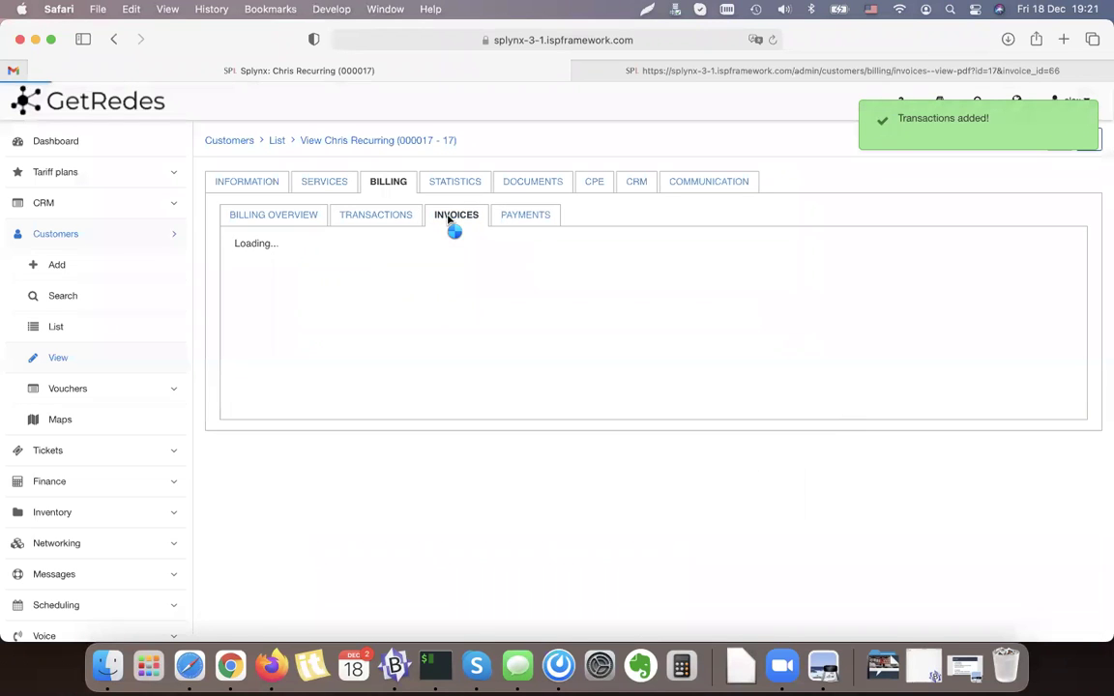
scroll(610, 325, "down", 1)
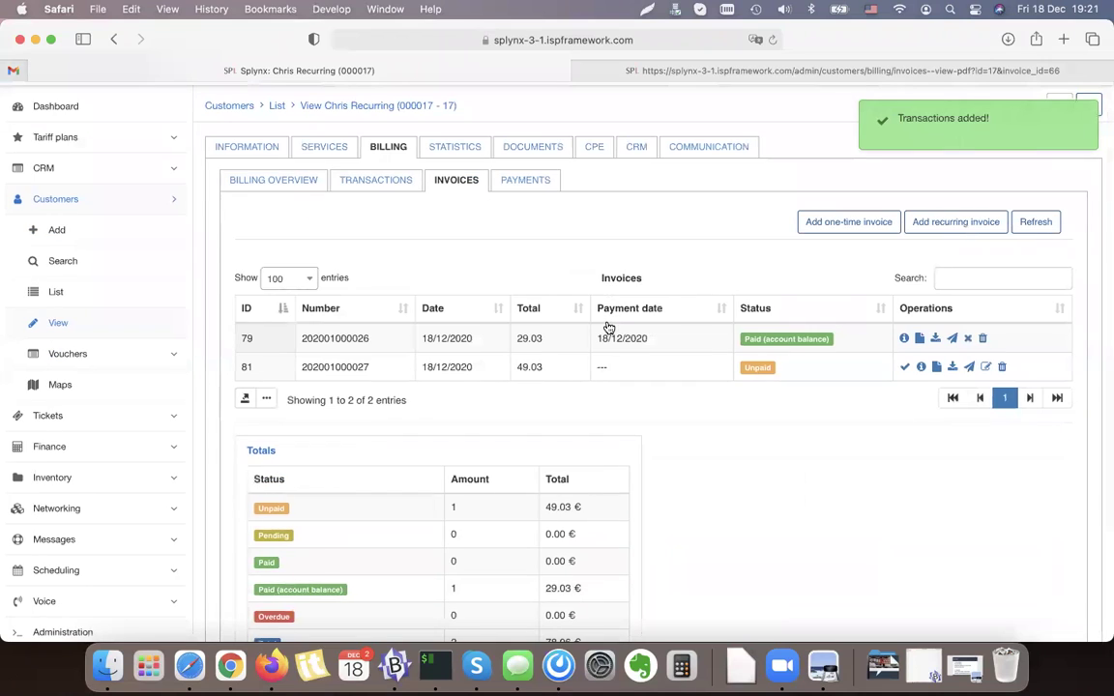
scroll(608, 326, "up", 1)
left_click(774, 40)
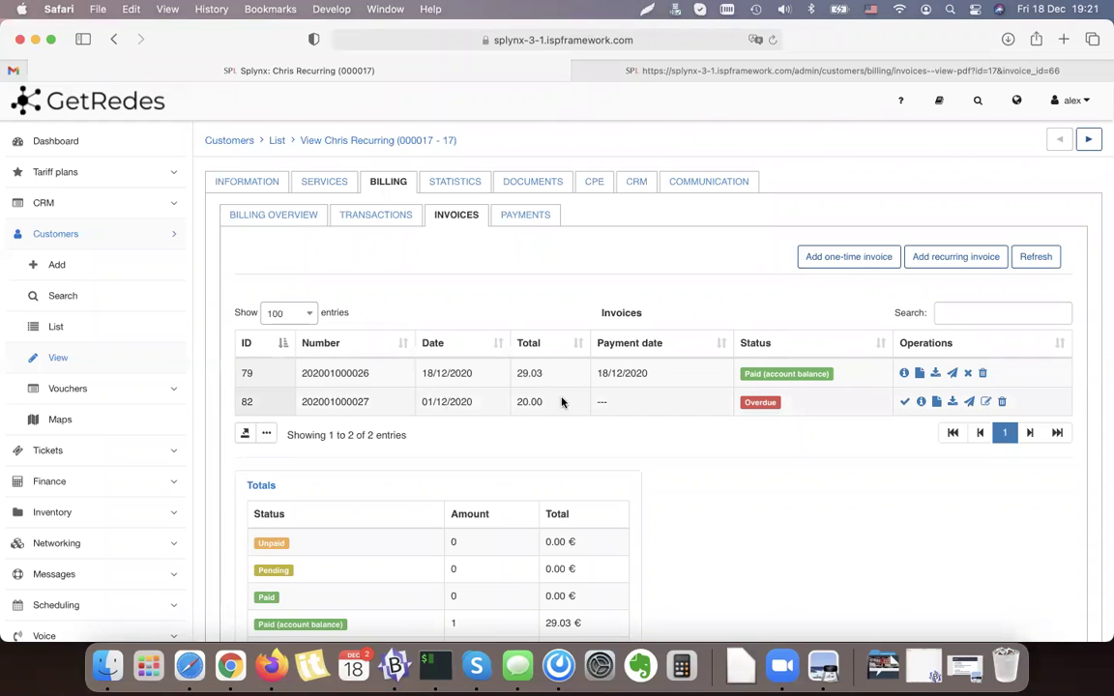
- View the PDF of the 01/12/2020 invoice and examine its "Return of unused funds" item and that item's total
left_click(936, 403)
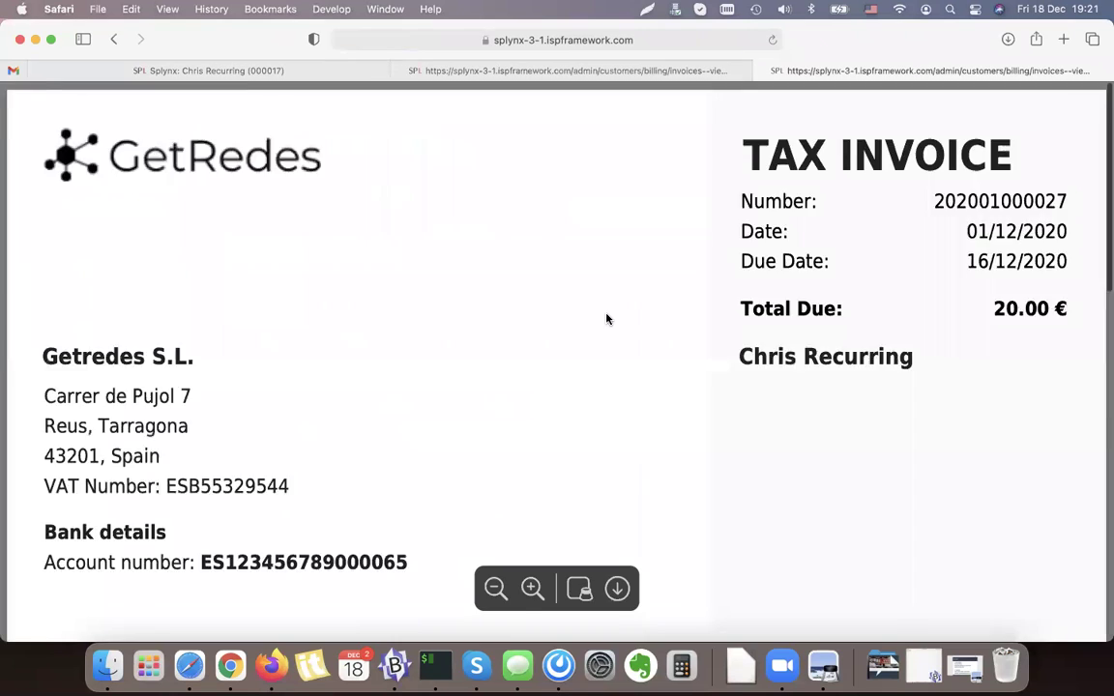
scroll(608, 320, "down", 5)
scroll(606, 316, "down", 5)
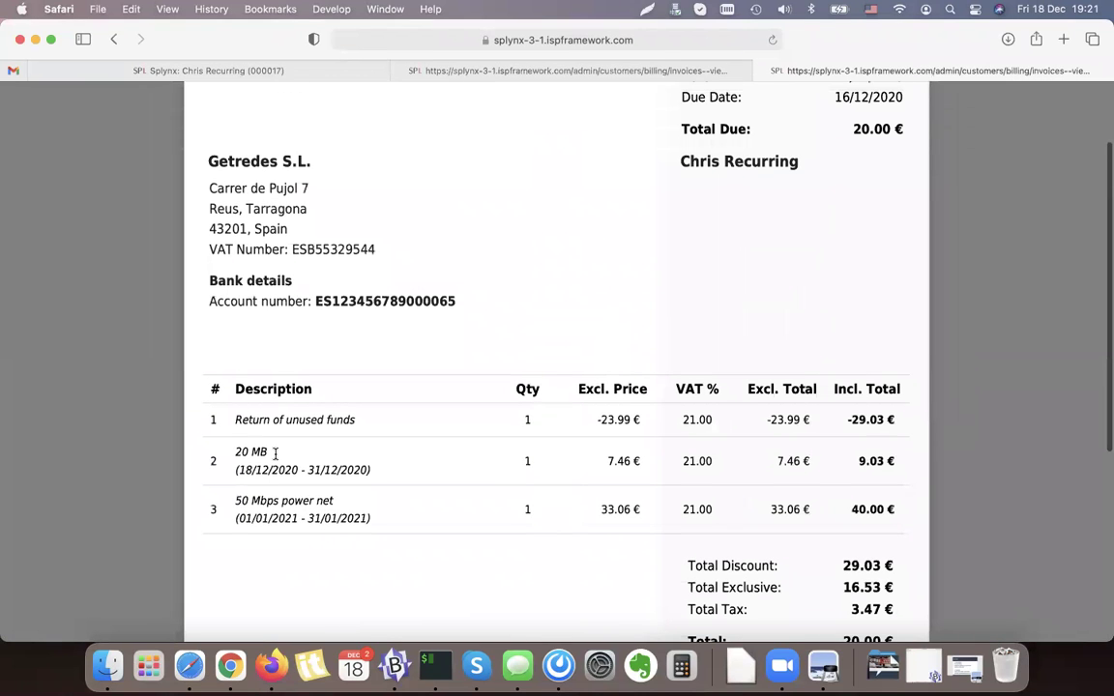
left_click_drag(234, 420, 356, 420)
left_click_drag(847, 420, 896, 420)
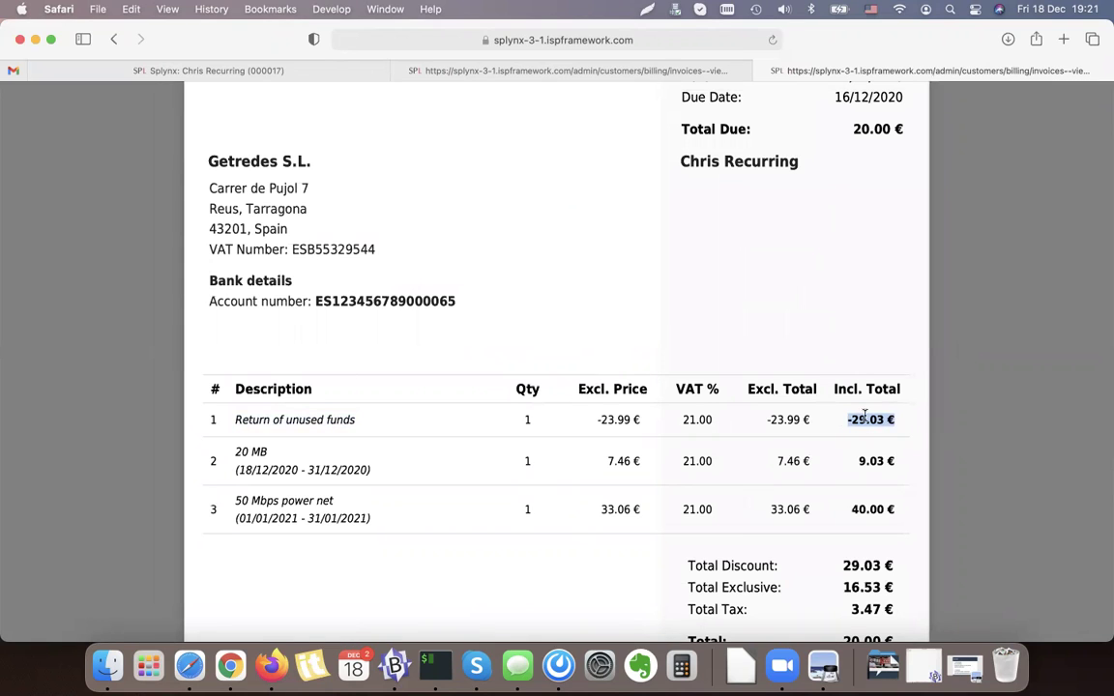
- Examine the 20 MB and 50 Mbps power net items on the invoice PDF, including their billing periods, and the invoice total
left_click_drag(890, 461, 570, 472)
left_click(354, 457)
left_click_drag(236, 451, 370, 472)
left_click_drag(369, 472, 237, 453)
left_click_drag(245, 501, 368, 523)
left_click(369, 517)
double_click(873, 515)
scroll(863, 527, "down", 3)
left_click(851, 531)
triple_click(851, 530)
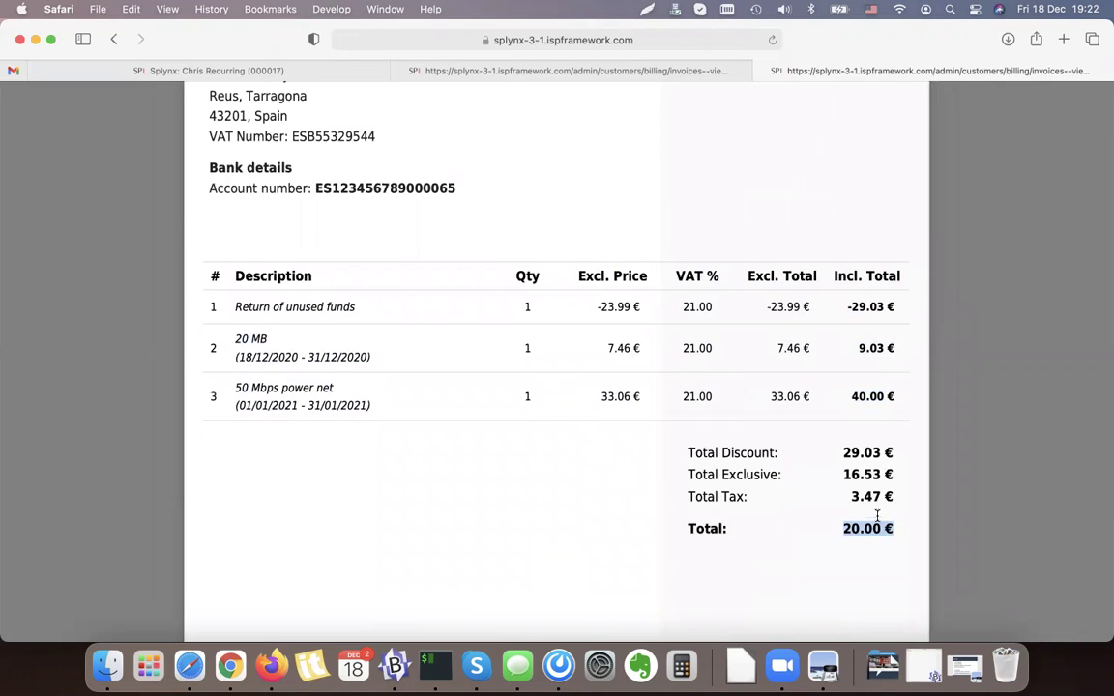
- Close the invoice PDF and delete both of the customer's invoices together with their transactions
left_click(762, 71)
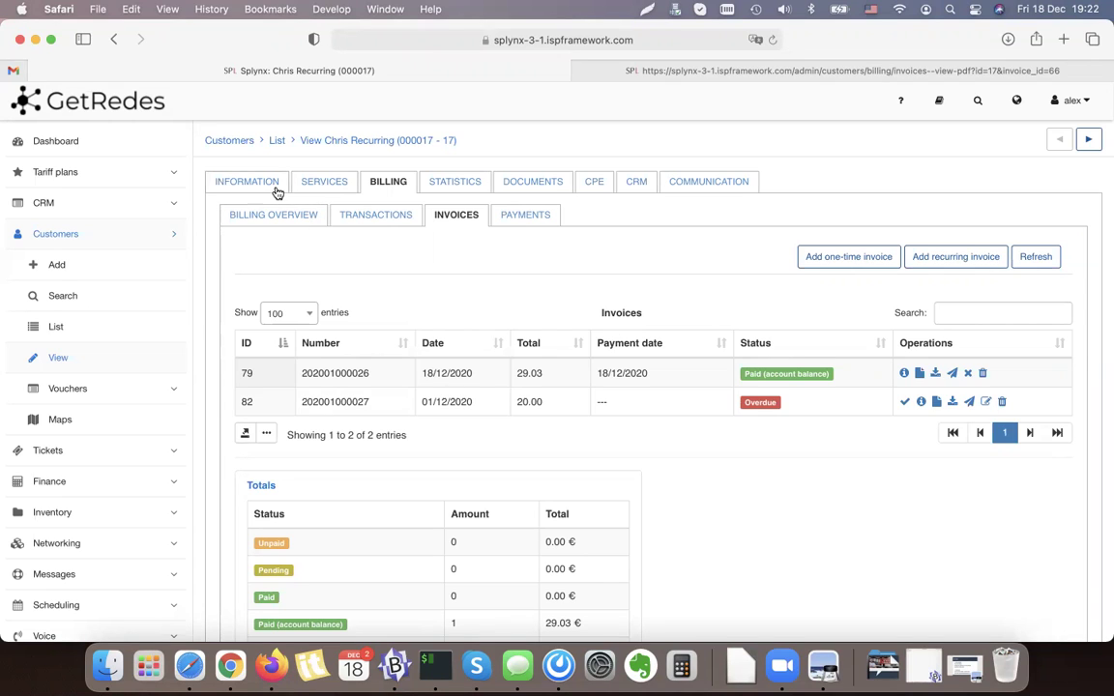
left_click(988, 401)
left_click(514, 358)
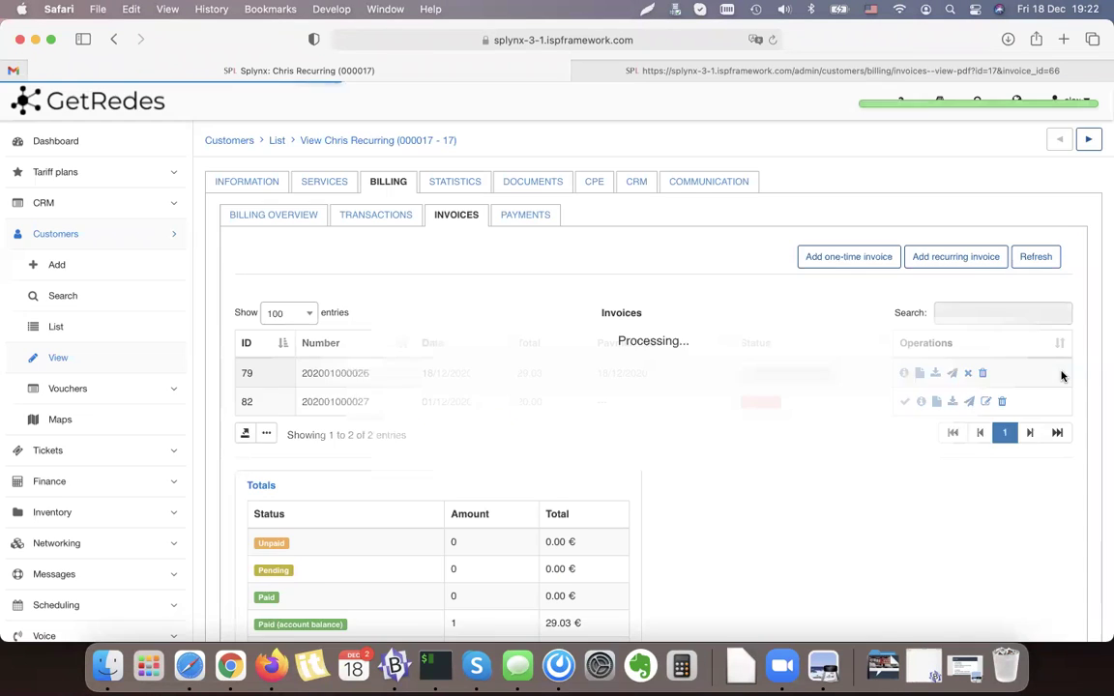
left_click(1000, 373)
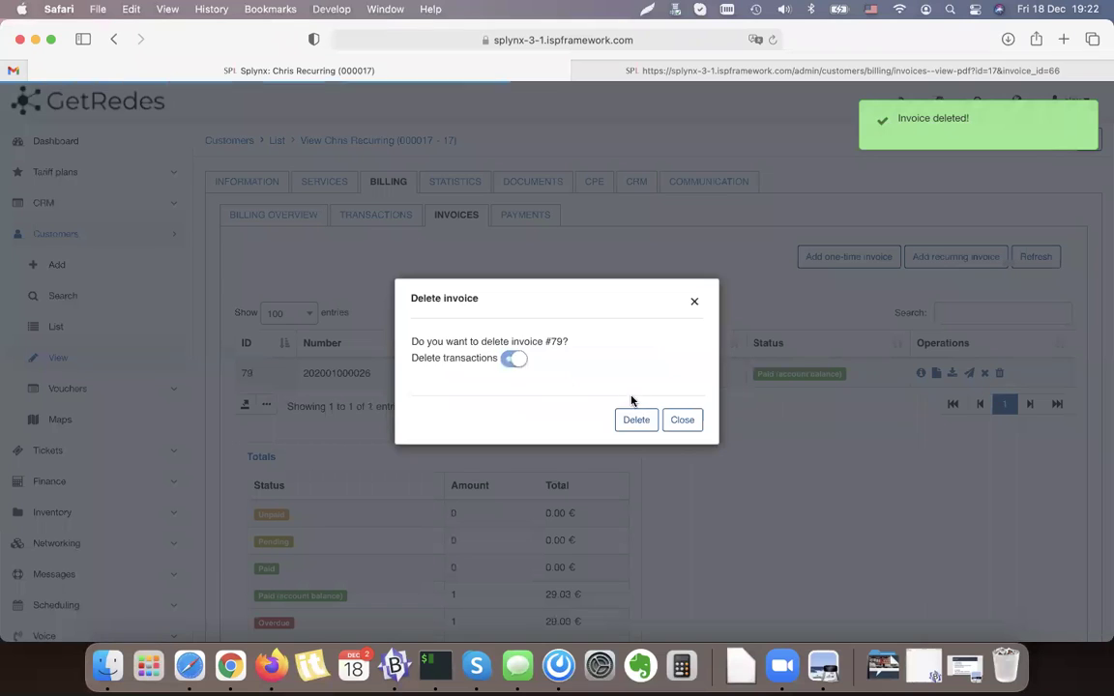
left_click(639, 419)
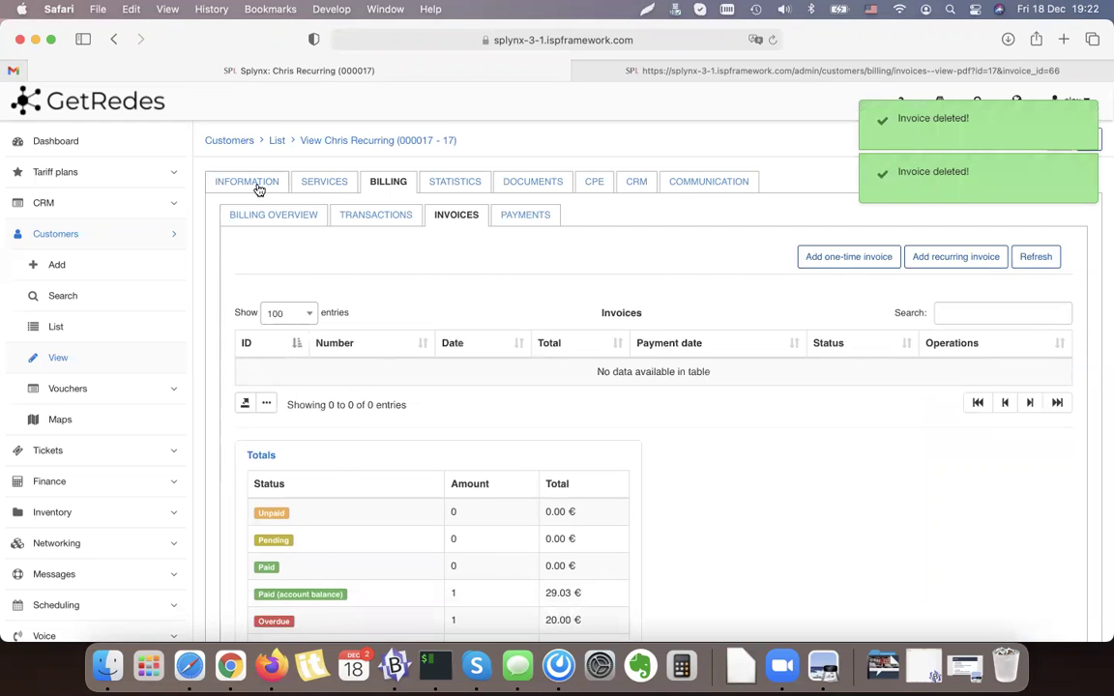
- Change the customer's type of billing to Prepaid (Custom) and save the customer
left_click(253, 184)
left_click(404, 424)
left_click(398, 502)
left_click(1060, 225)
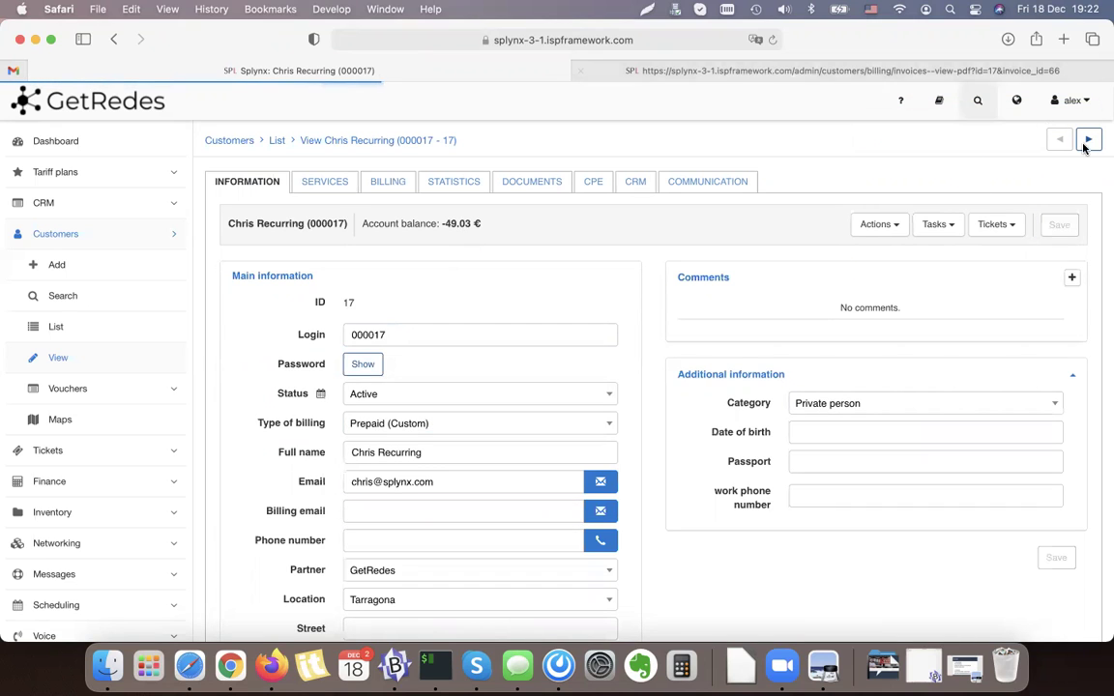
- Examine the prepaid information in the customer's billing overview: monthly service cost, days of service covered by the balance, and expiration date
left_click(388, 182)
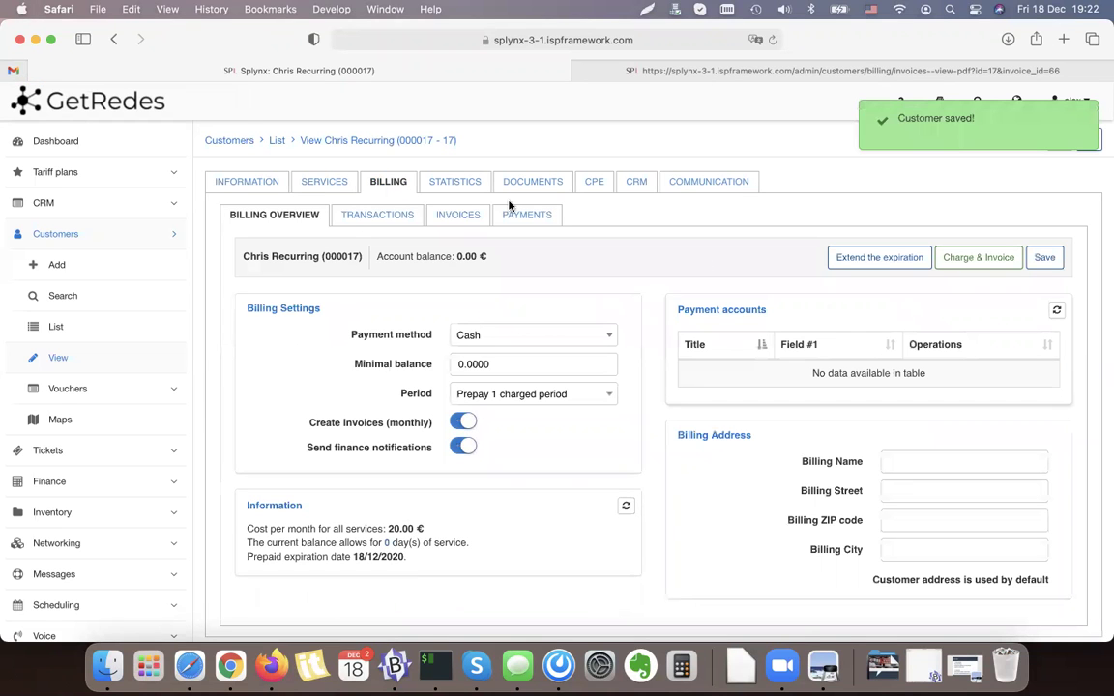
left_click(433, 217)
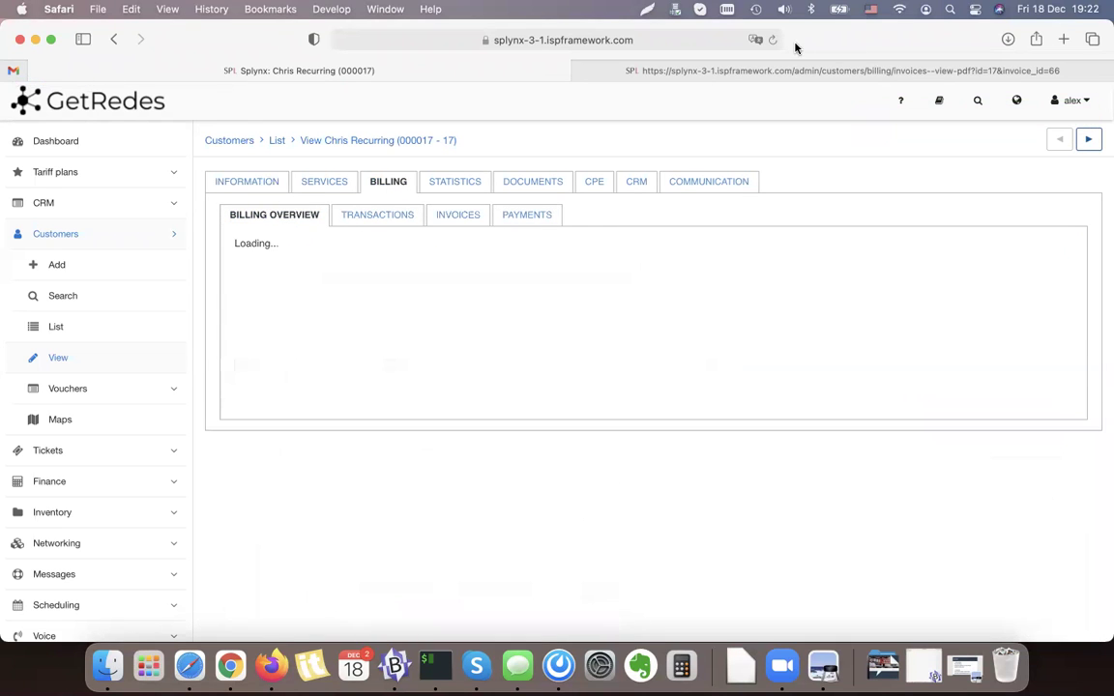
left_click_drag(251, 538, 421, 530)
left_click(416, 530)
triple_click(406, 529)
left_click(421, 532)
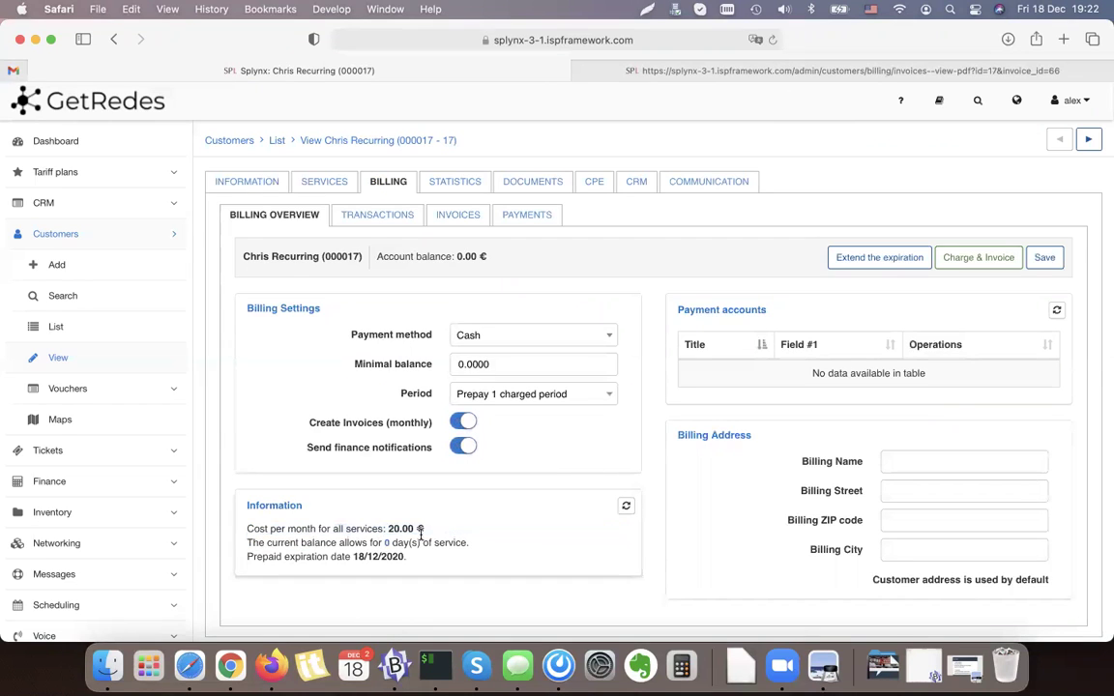
triple_click(281, 541)
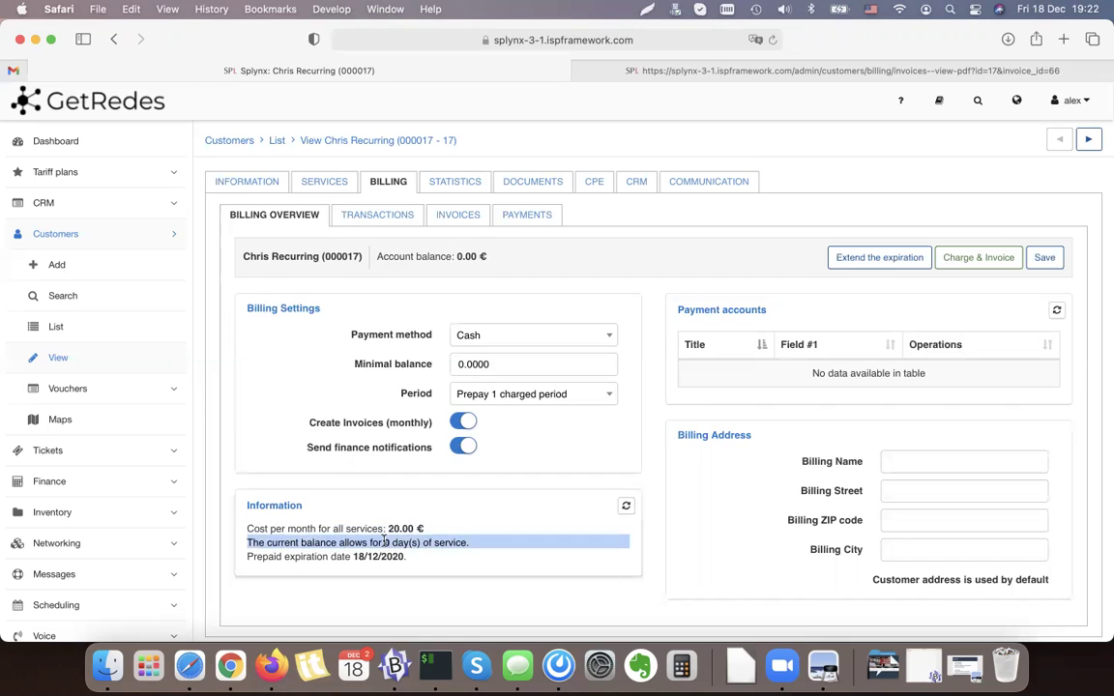
double_click(343, 554)
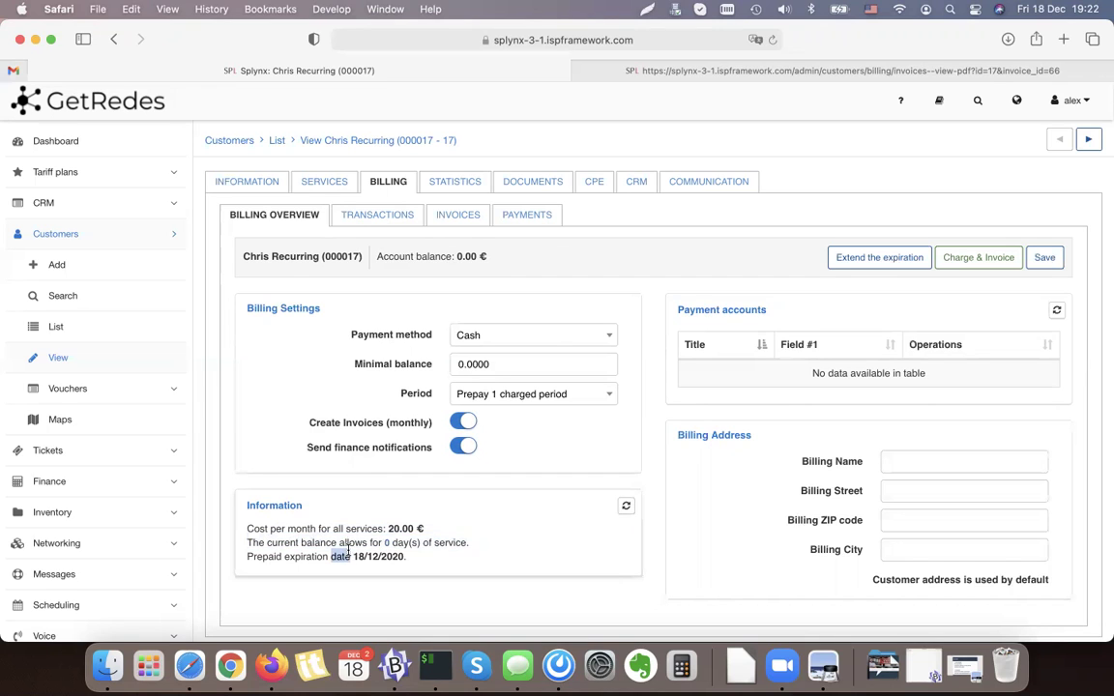
left_click(478, 550)
- Check the charge and invoice preview and its balance notice, close it without charging, and check the status in the customer's main information
left_click(997, 258)
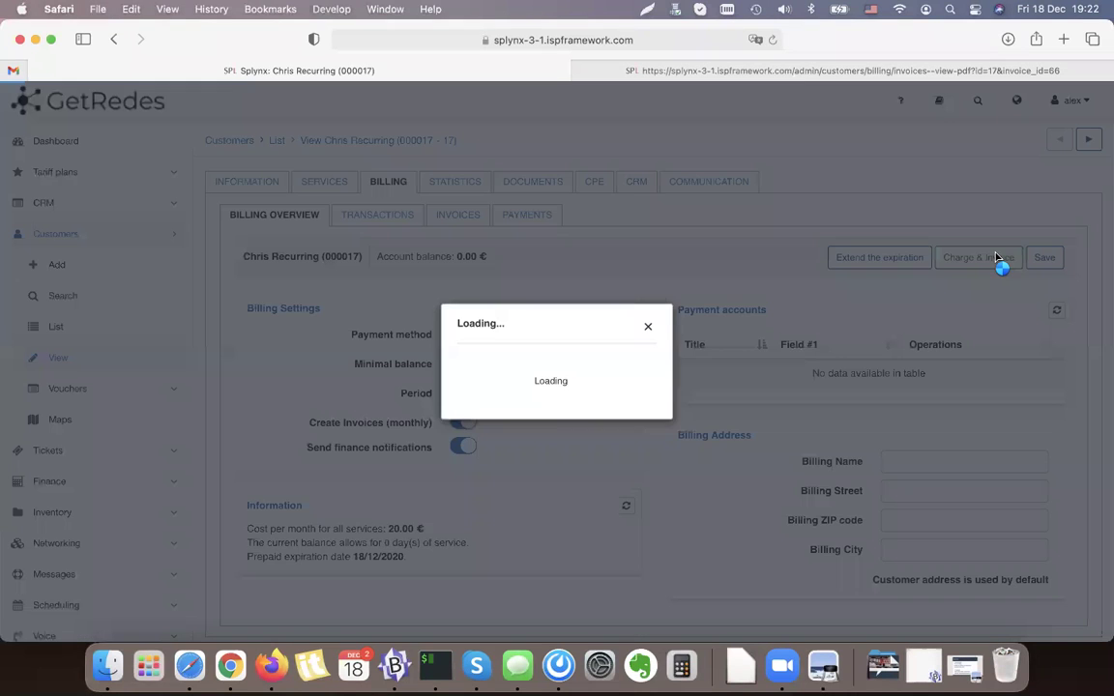
triple_click(366, 363)
triple_click(480, 360)
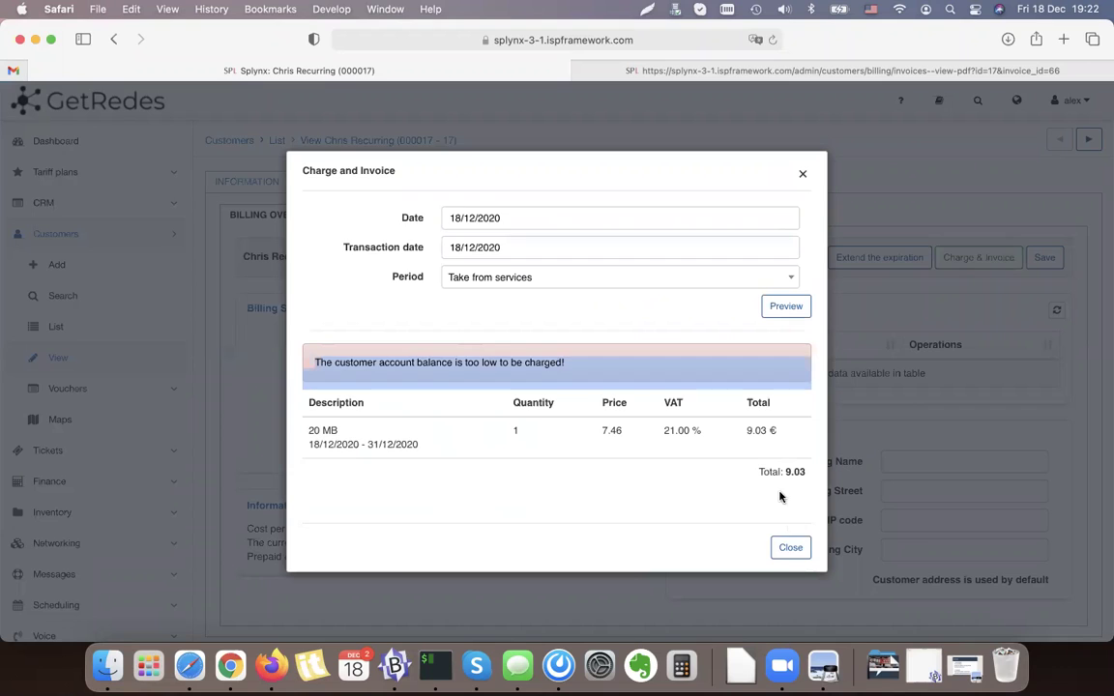
left_click(789, 548)
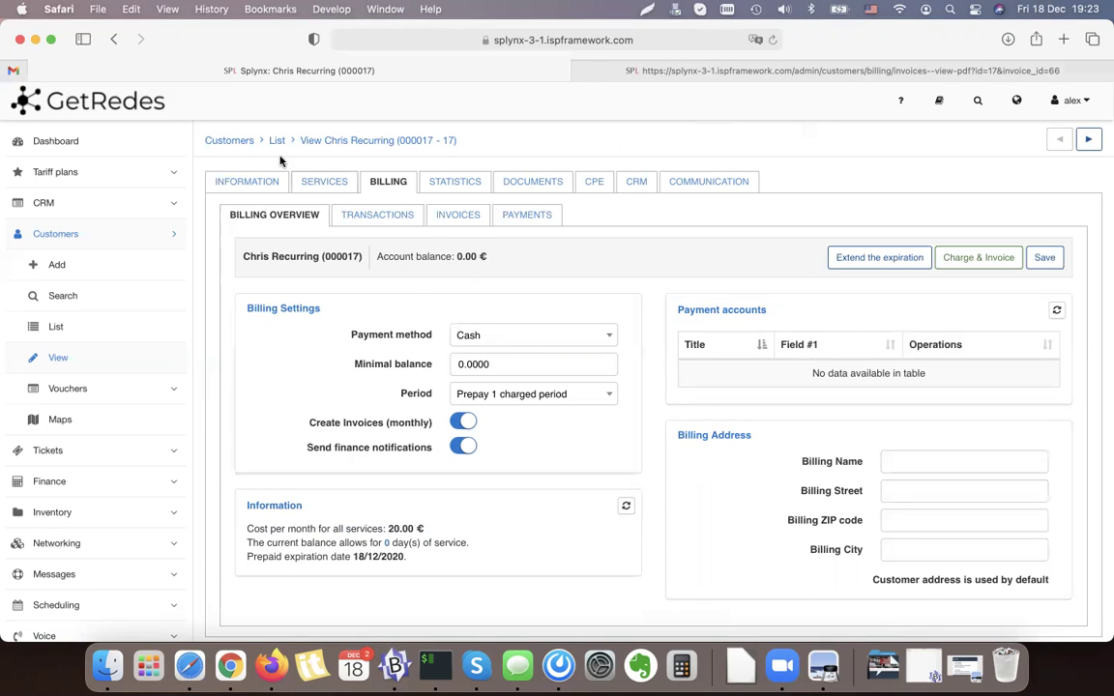
left_click(249, 184)
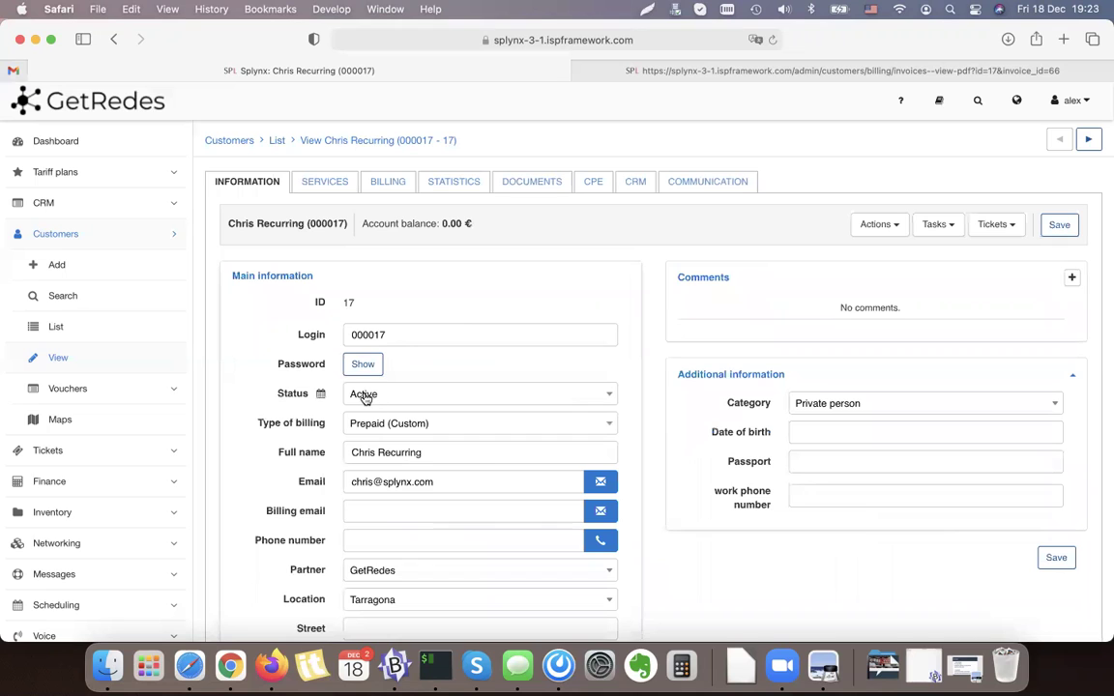
- Add a cash payment of 60 dated 18/12/2020 to the customer's payments
left_click(384, 190)
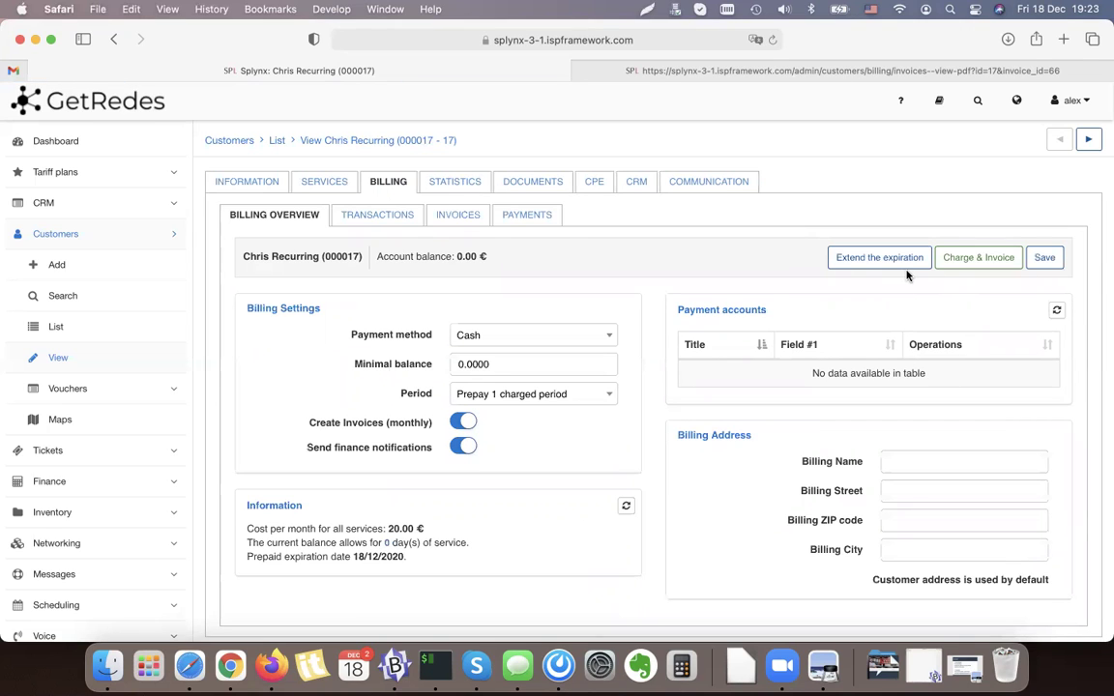
left_click(532, 215)
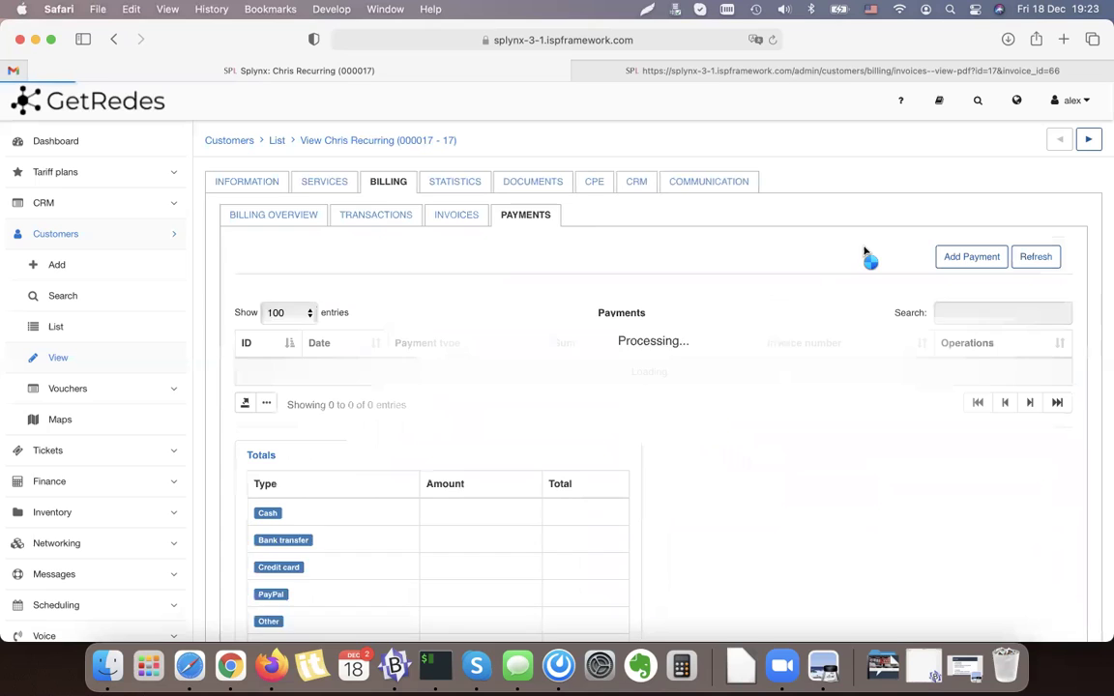
left_click(972, 263)
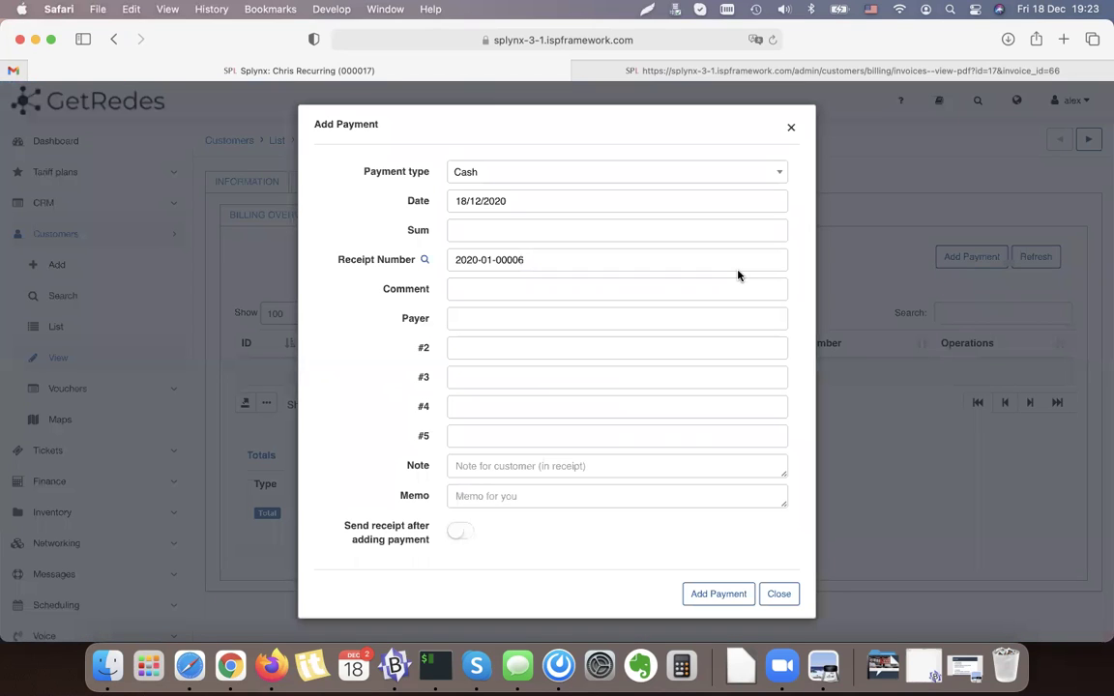
left_click(501, 233)
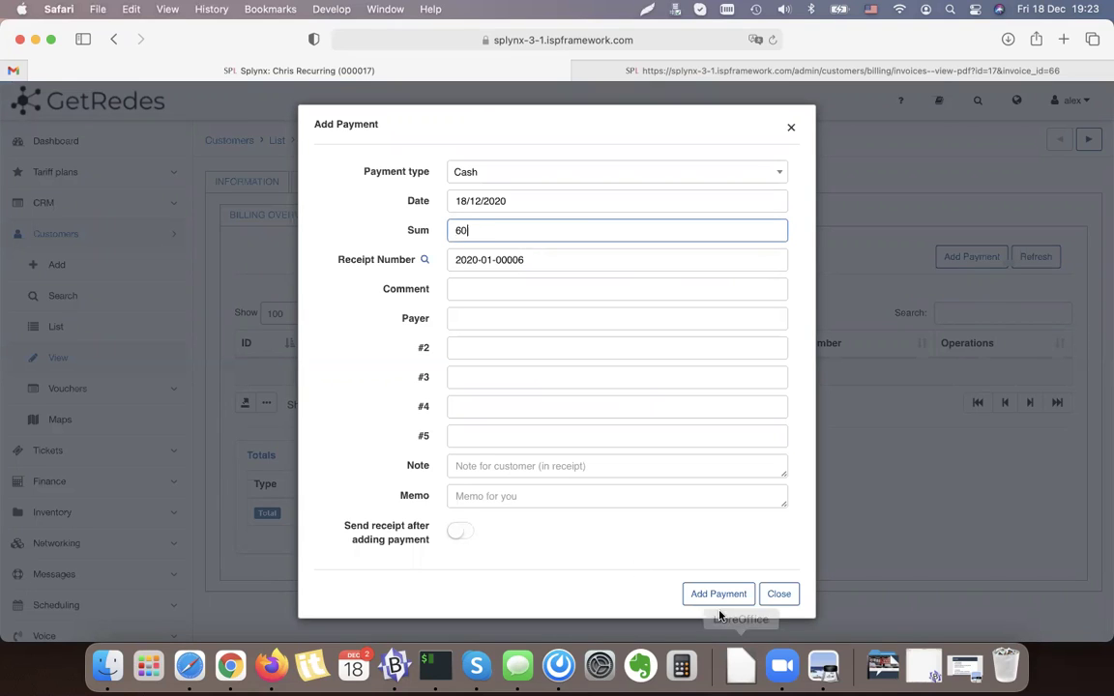
left_click(717, 318)
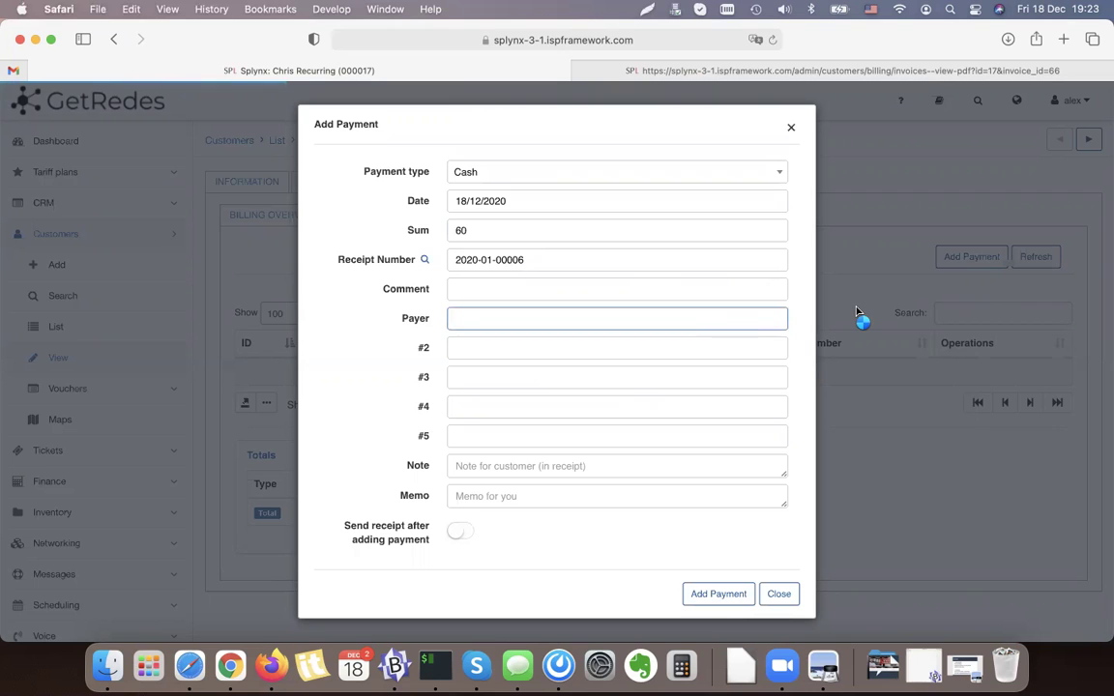
left_click(631, 261)
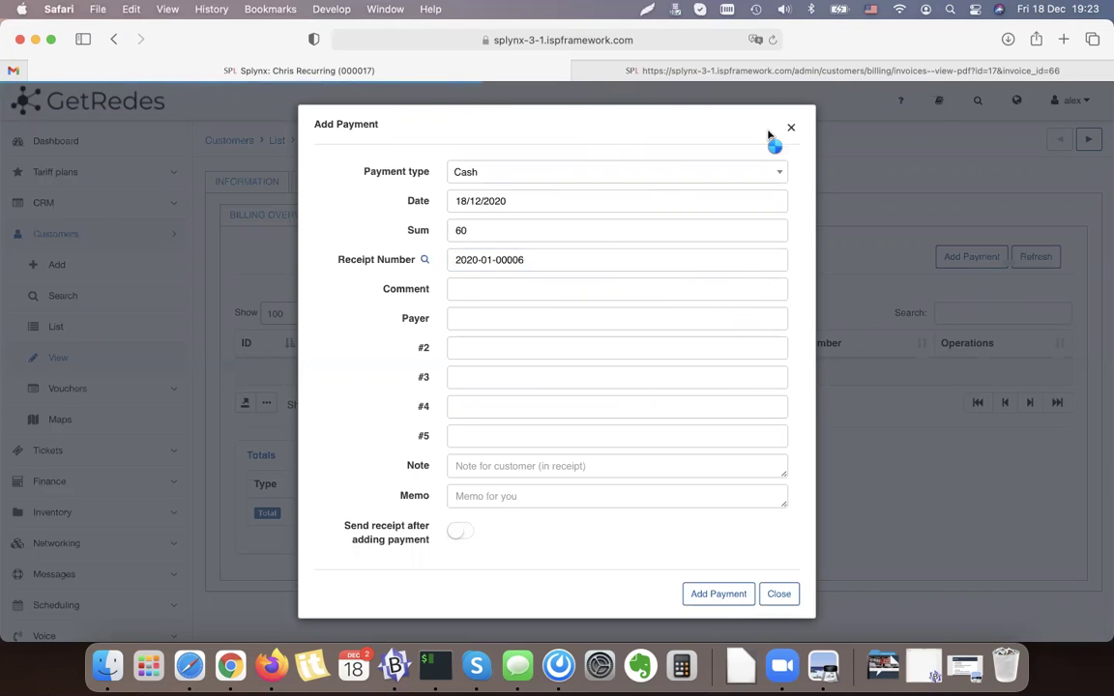
key("Return")
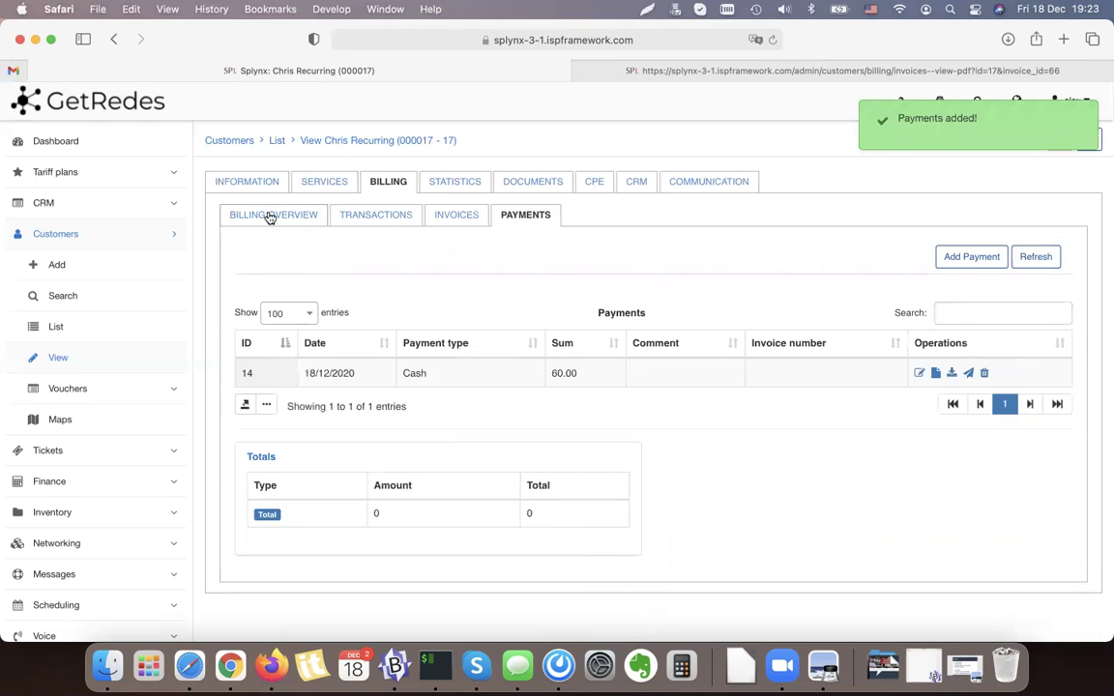
- Check the account balance and prepaid information in the customer's billing overview
left_click(281, 216)
triple_click(505, 257)
left_click(478, 481)
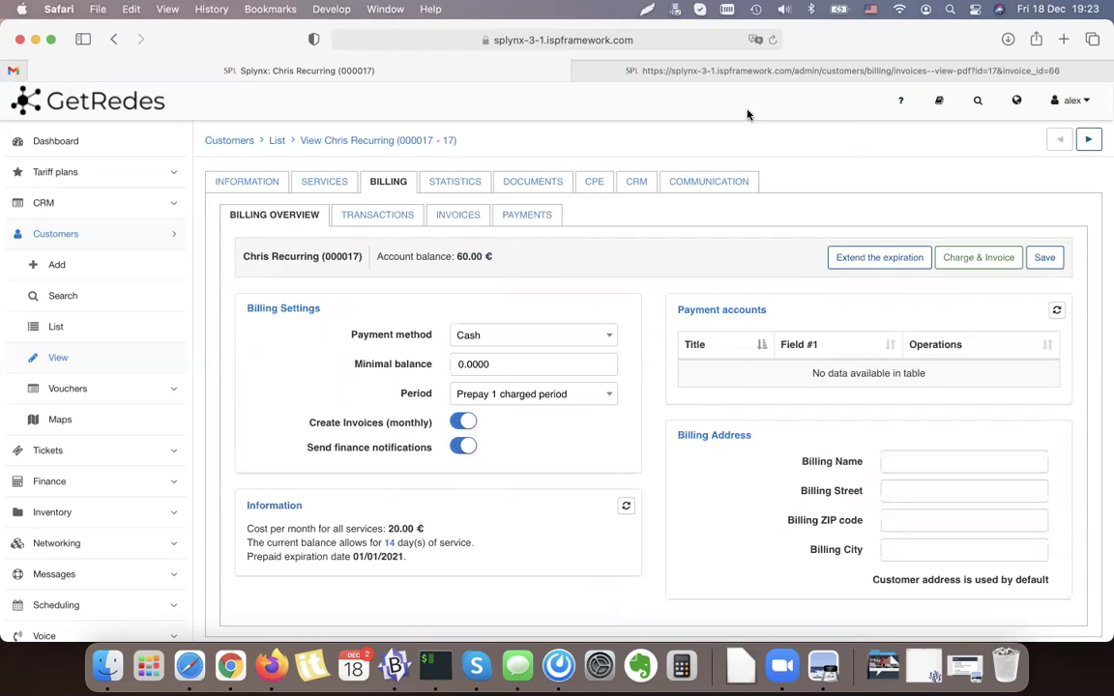
- Reload the page, reopen the same customer from the customer list, and review the customer's services and prepaid billing information
left_click(773, 40)
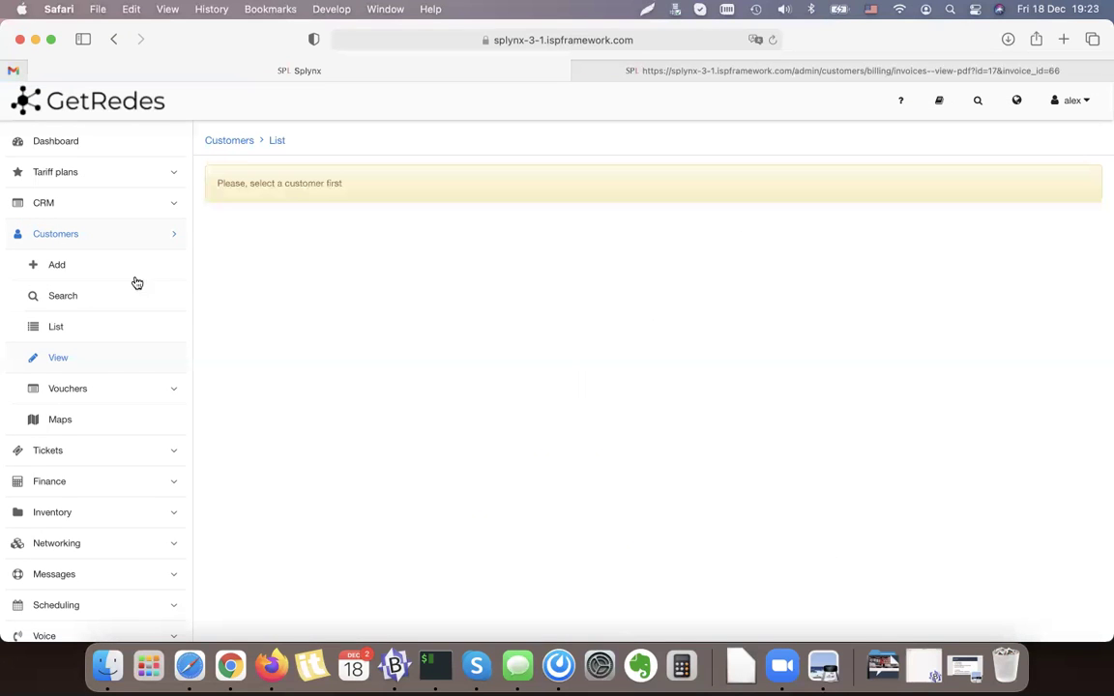
left_click(184, 332)
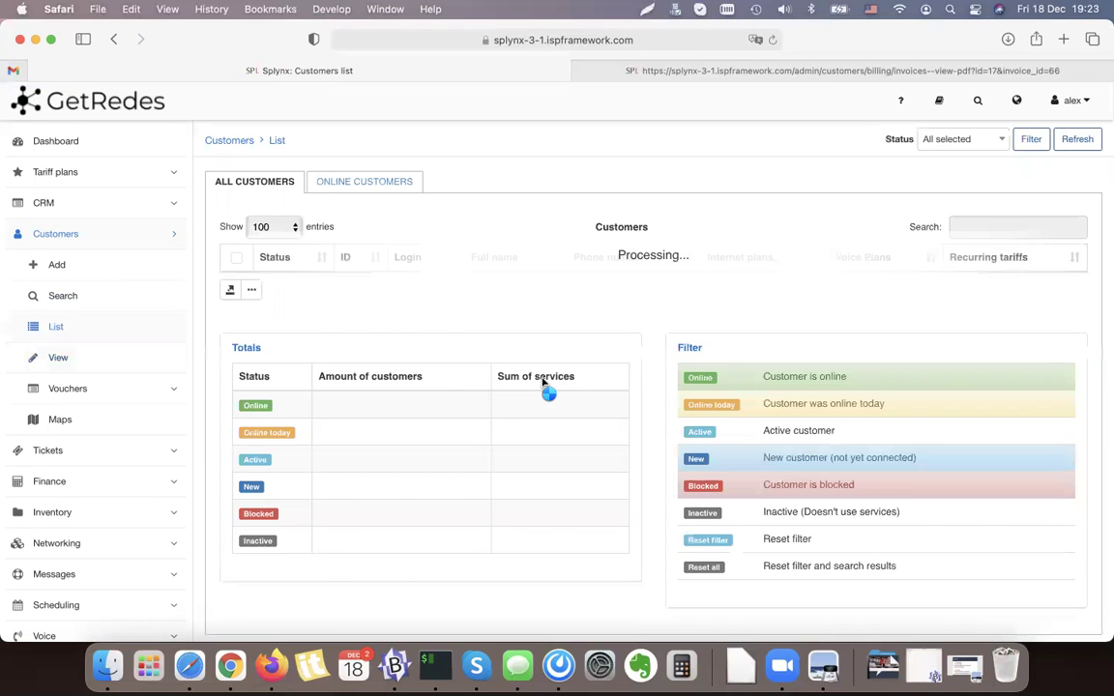
scroll(454, 390, "down", 5)
scroll(485, 247, "up", 1)
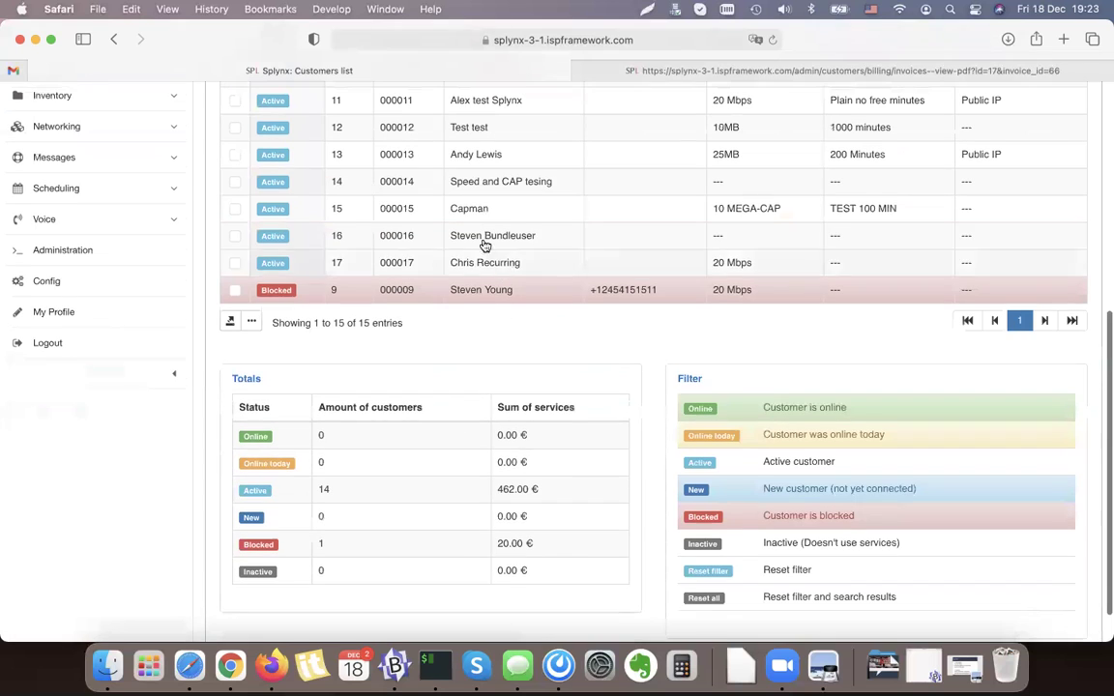
left_click(480, 265)
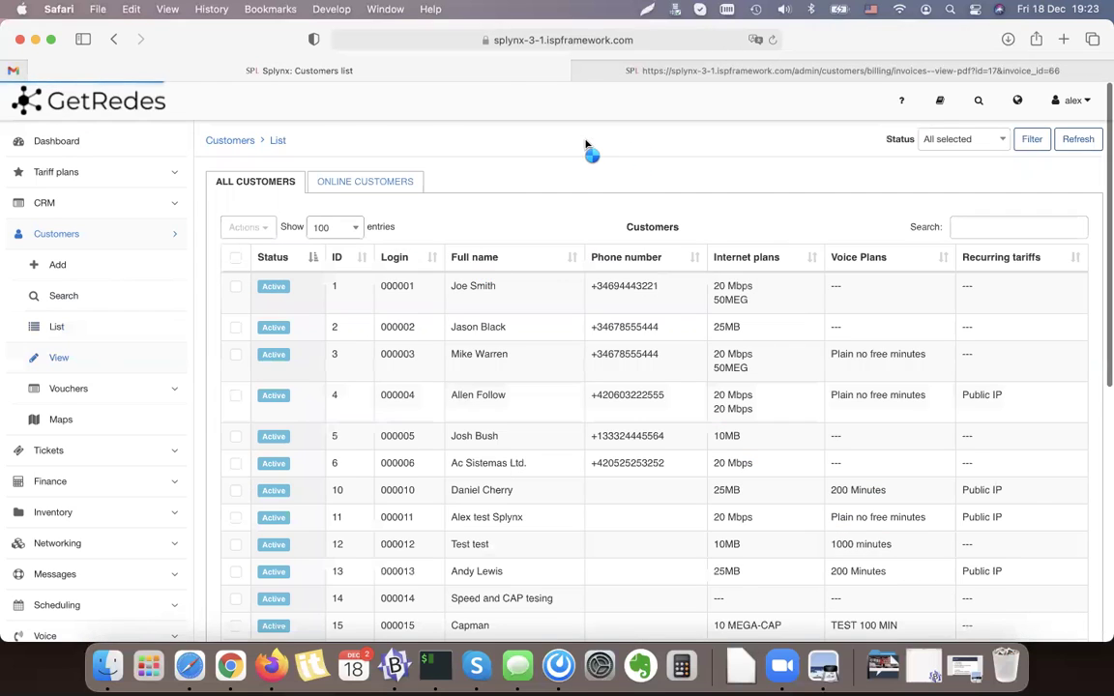
left_click(390, 182)
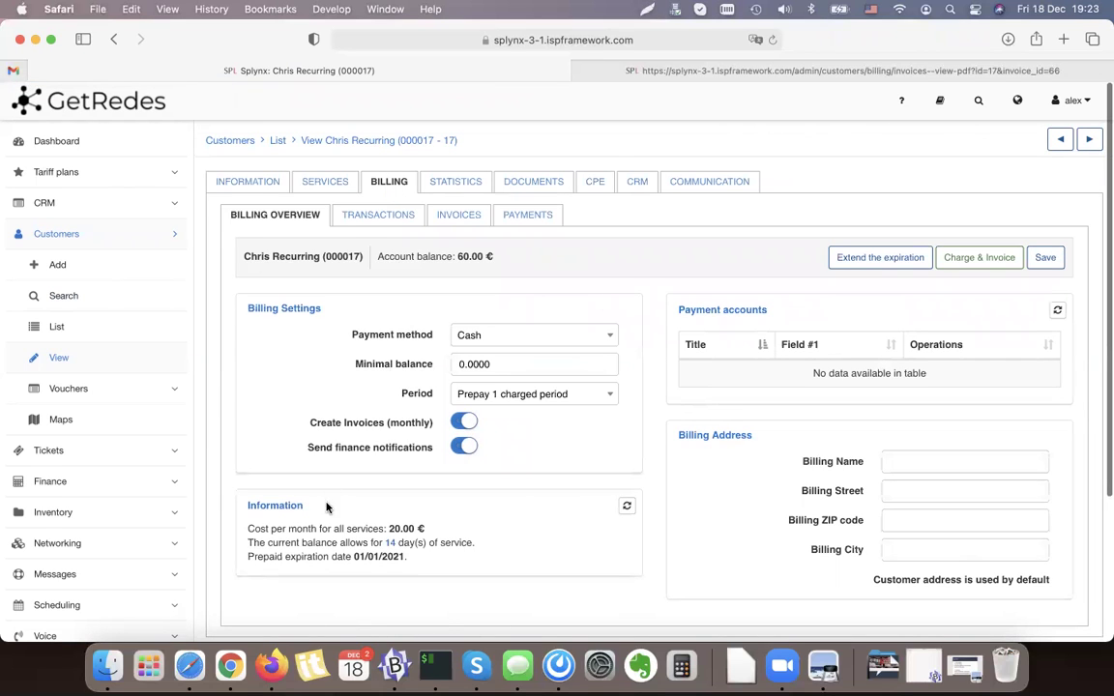
left_click(341, 186)
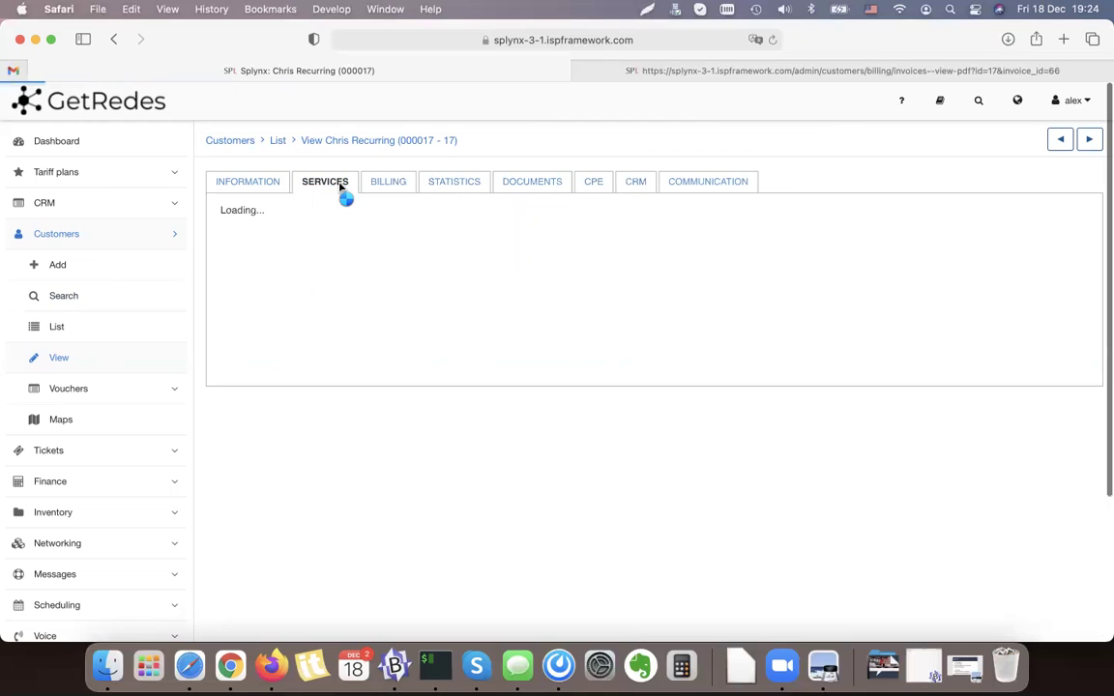
left_click(392, 181)
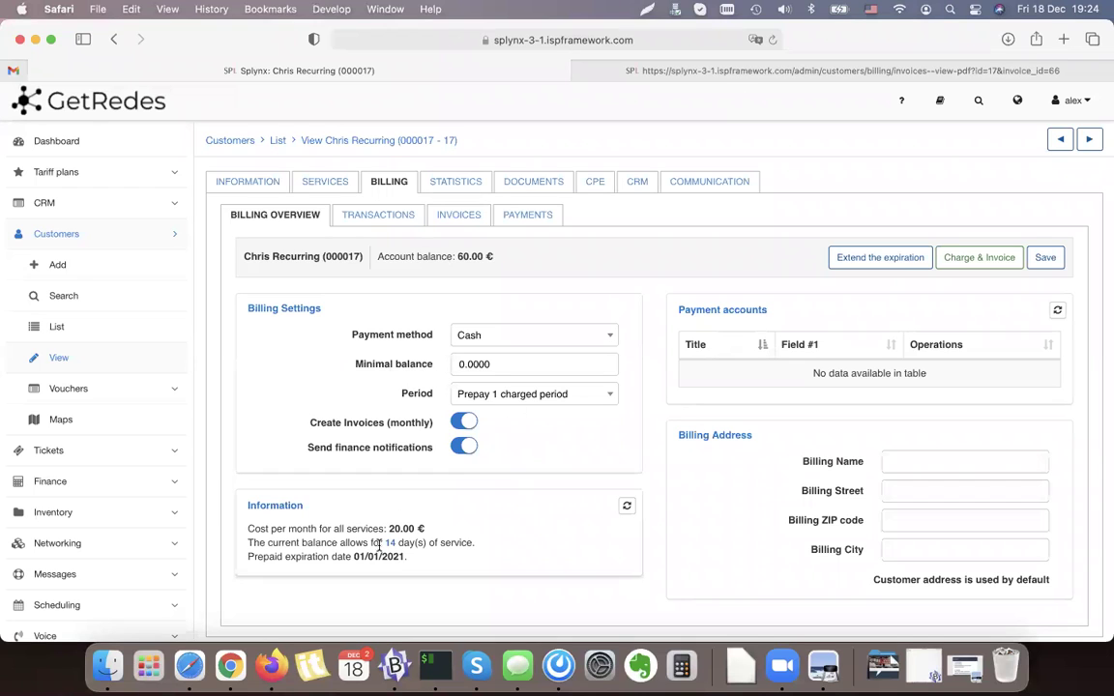
- Delete the customer's 50 Mbps power net and 20 MB internet services
left_click(333, 186)
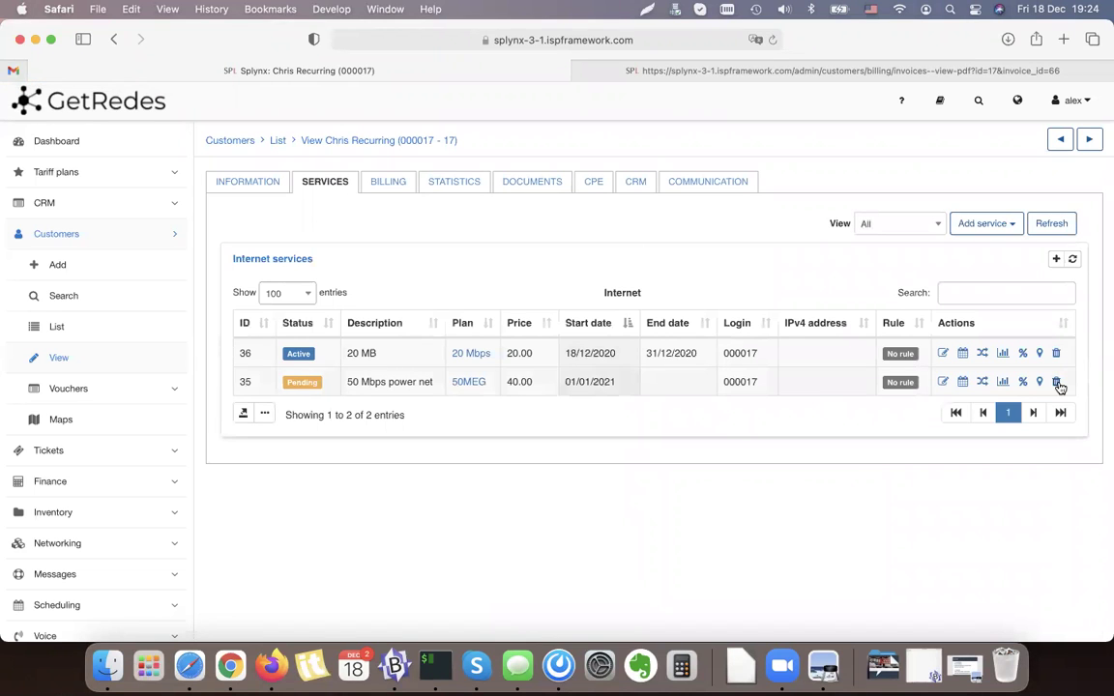
left_click(1056, 381)
left_click(633, 452)
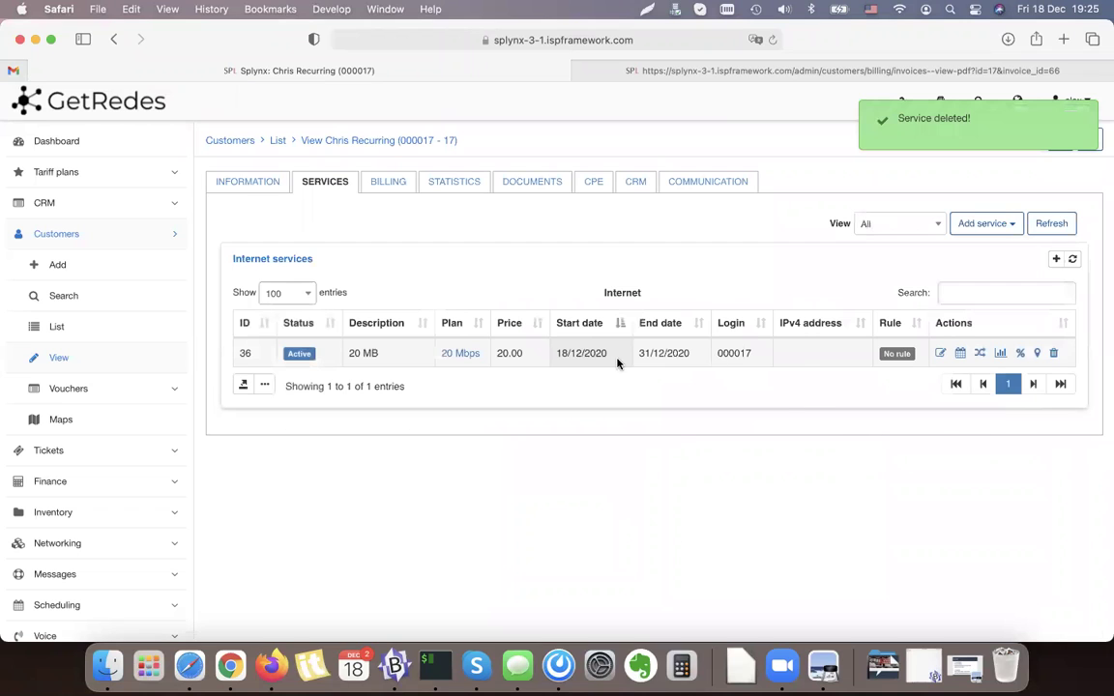
left_click(1054, 353)
left_click(624, 451)
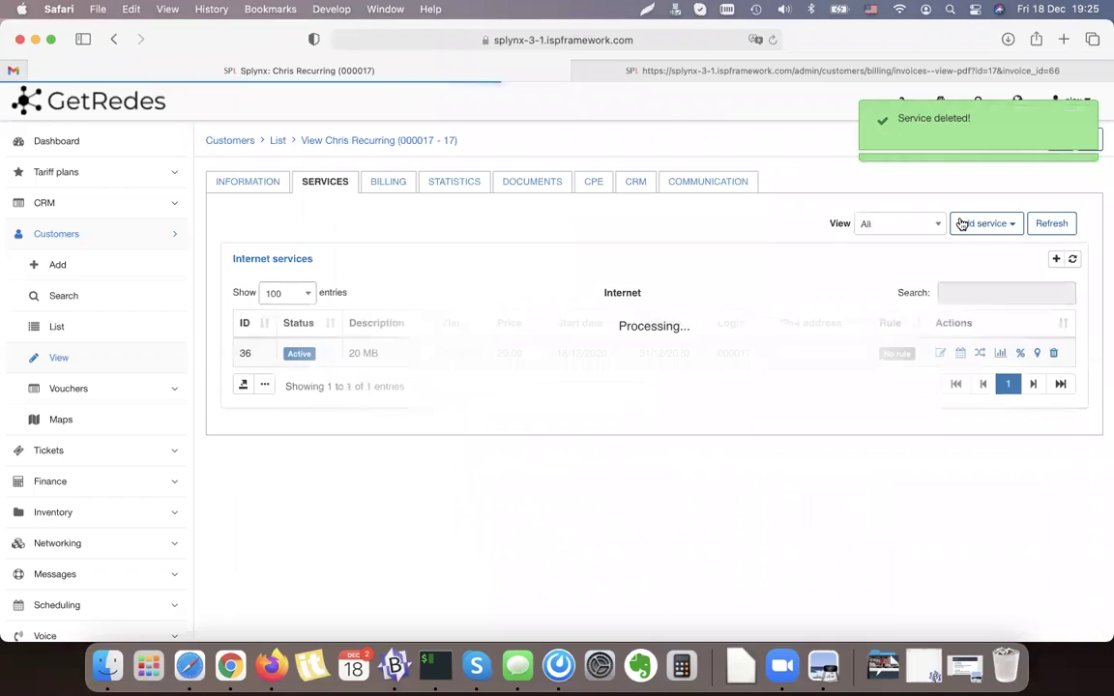
- Add an internet service to the customer using the 20 Mbps plan, keeping the default price, dates and plan options
left_click(987, 224)
left_click(987, 268)
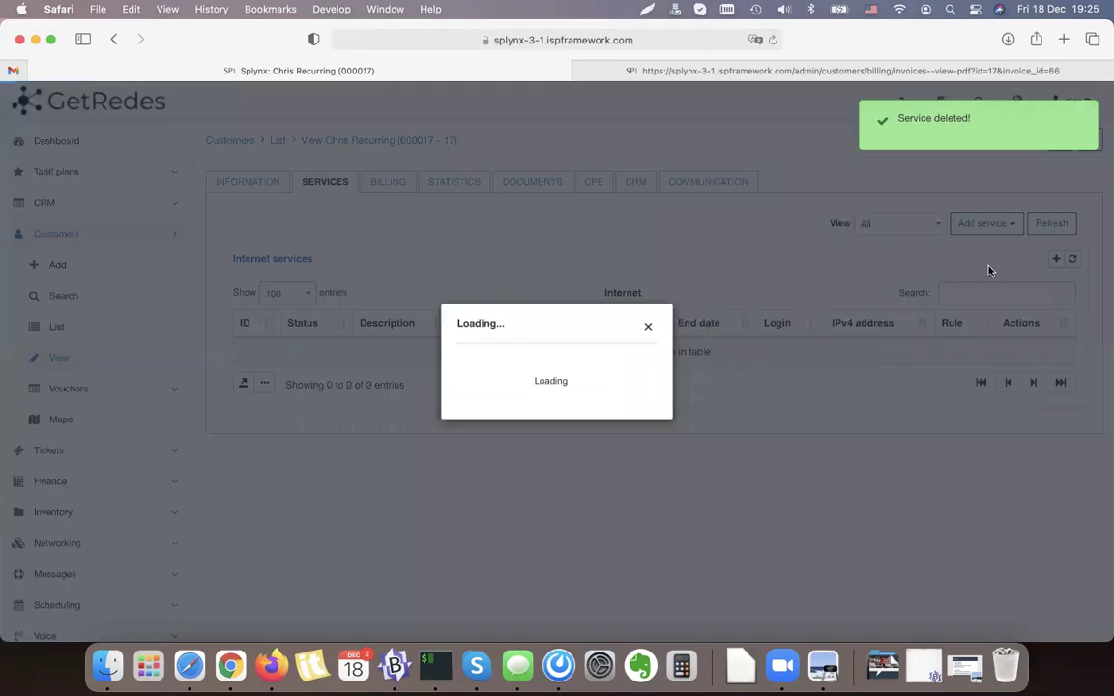
left_click(566, 203)
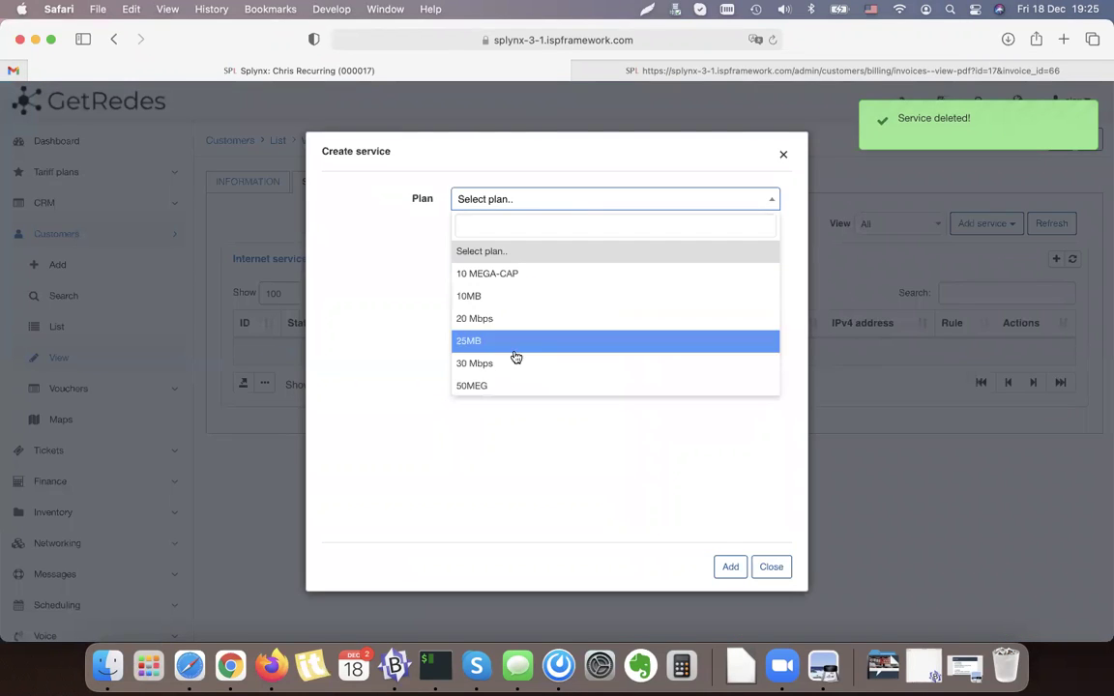
left_click(496, 384)
left_click(497, 199)
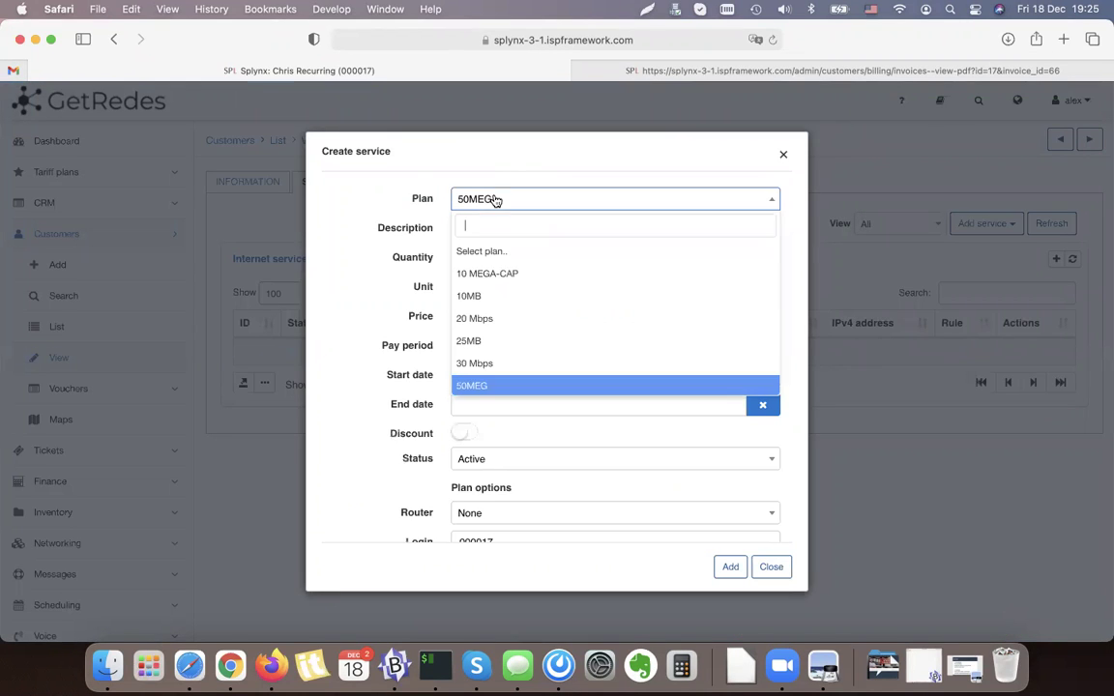
left_click(480, 322)
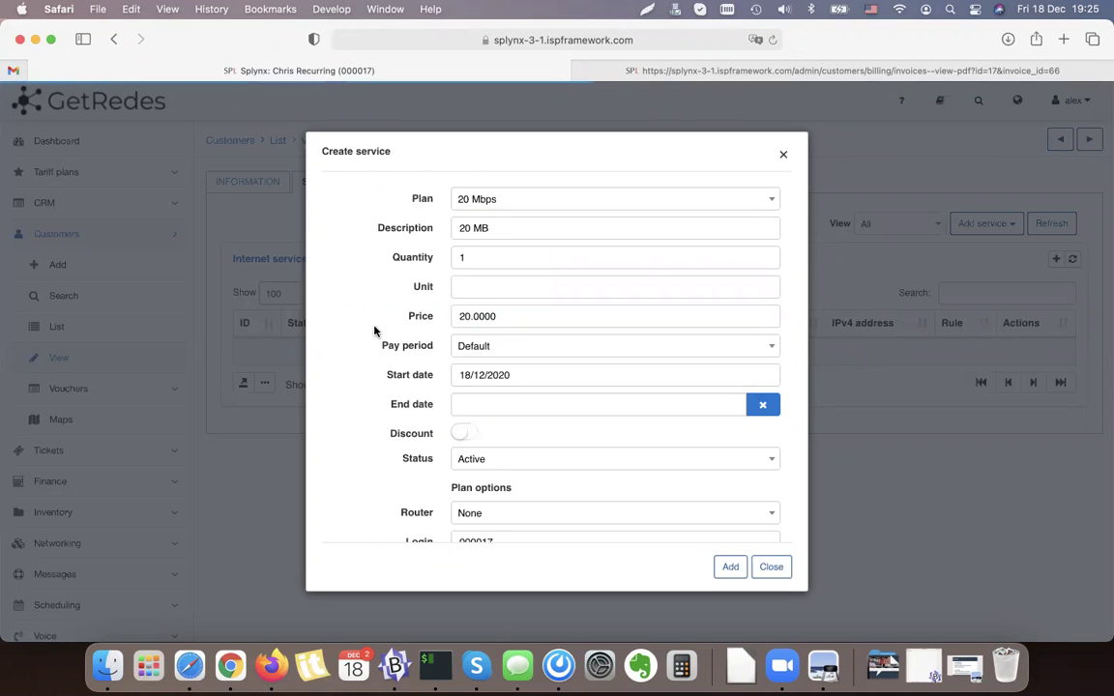
scroll(567, 519, "down", 4)
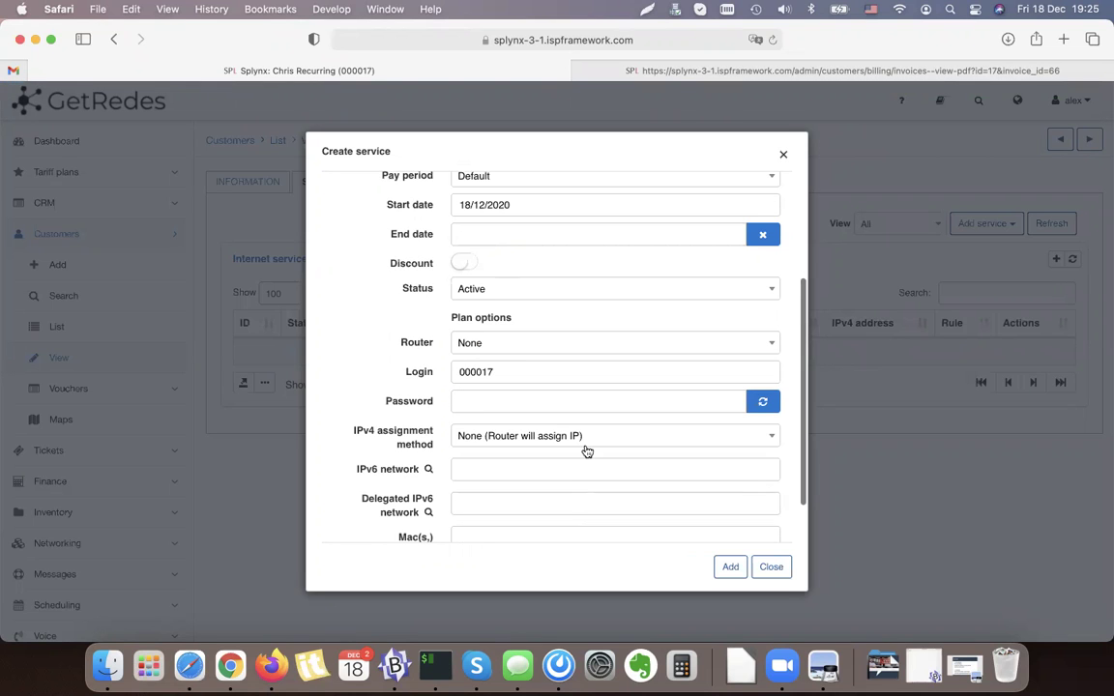
left_click(730, 567)
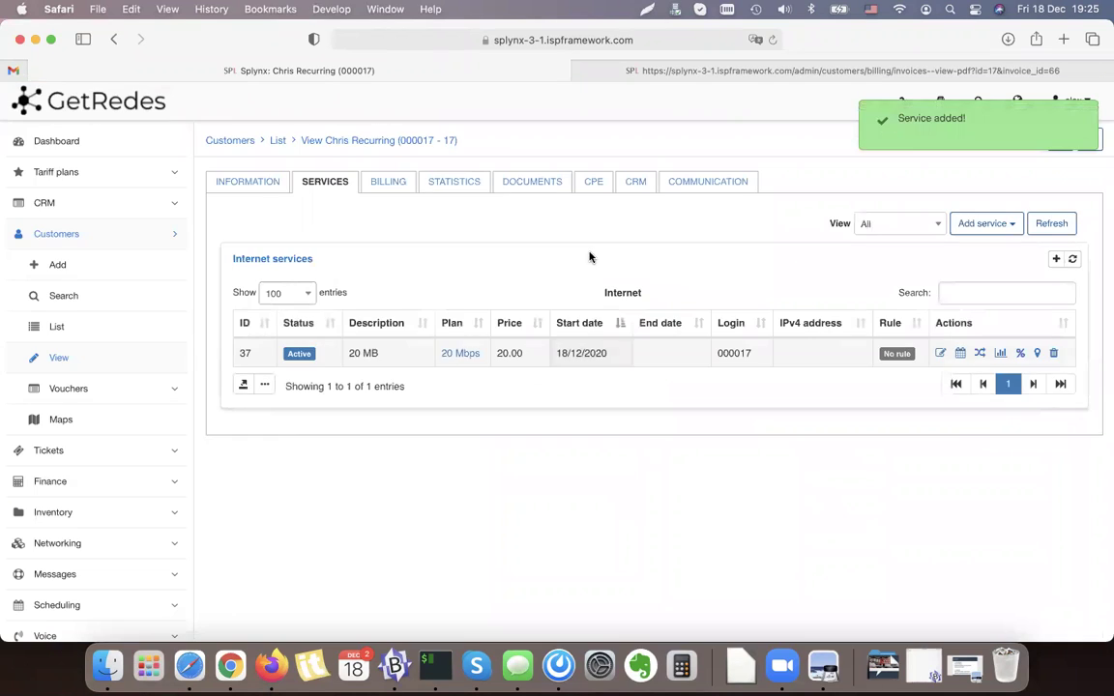
- Check the prepaid service information and the monthly invoice creation setting in the customer's billing overview
left_click(398, 186)
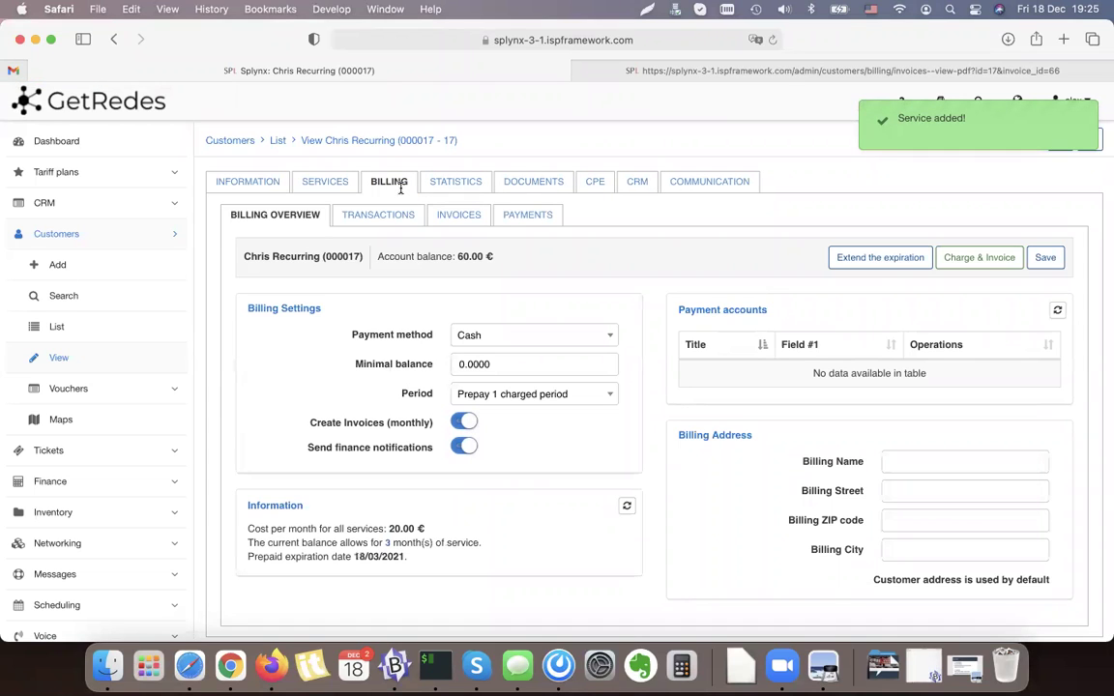
triple_click(253, 544)
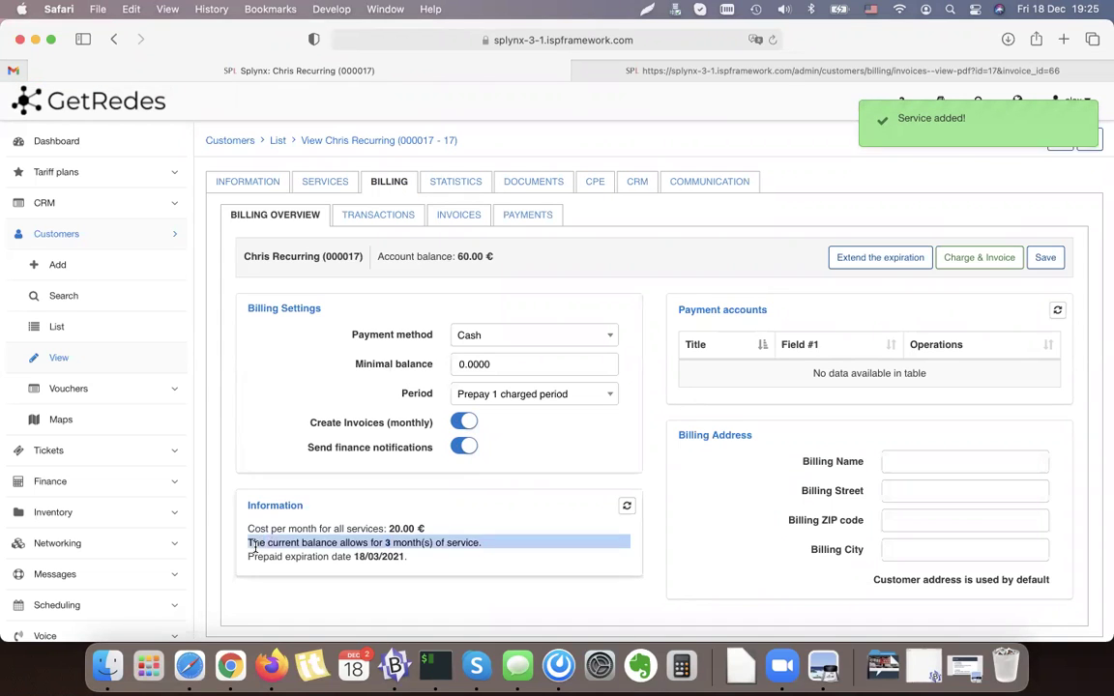
left_click(450, 546)
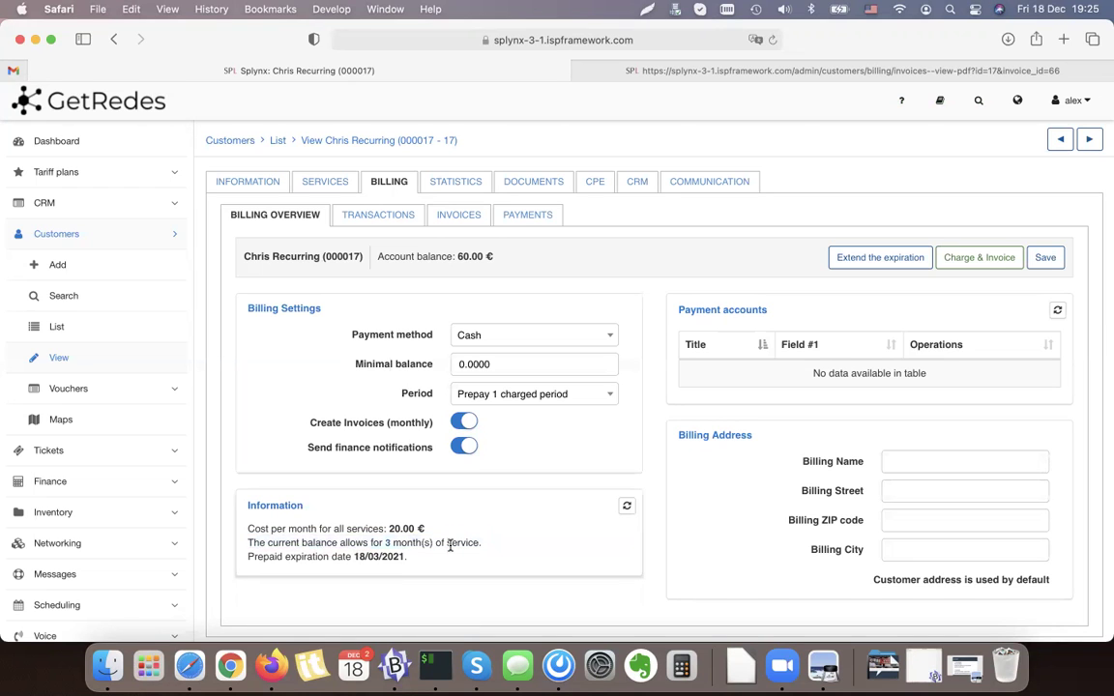
triple_click(450, 545)
left_click_drag(467, 422, 316, 418)
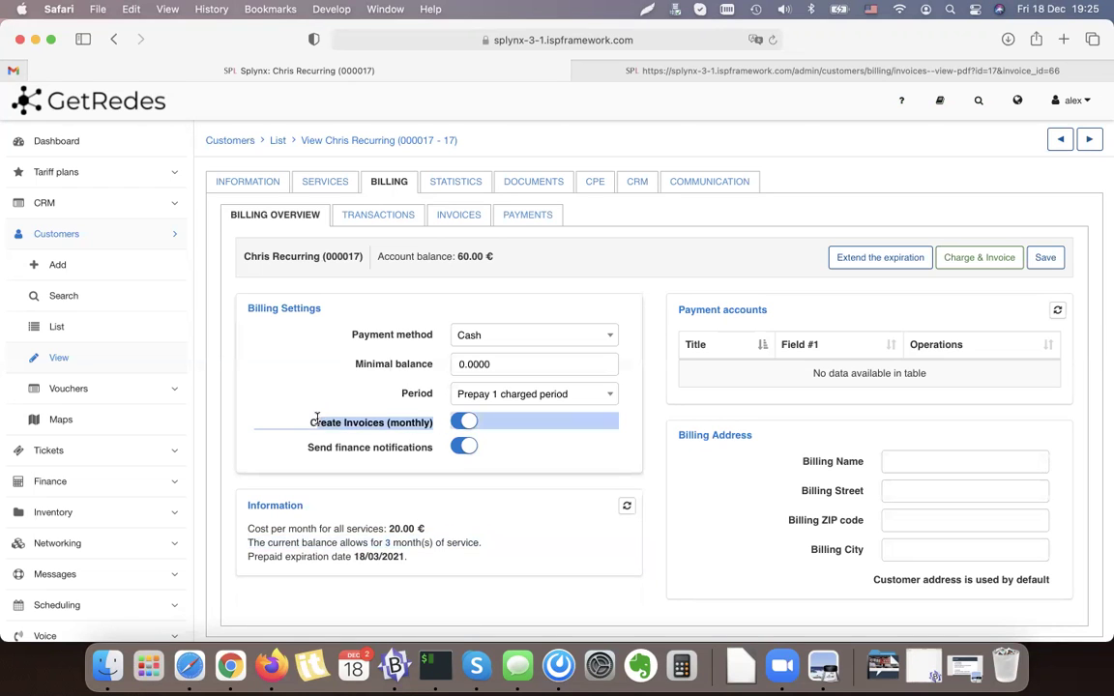
left_click(316, 419)
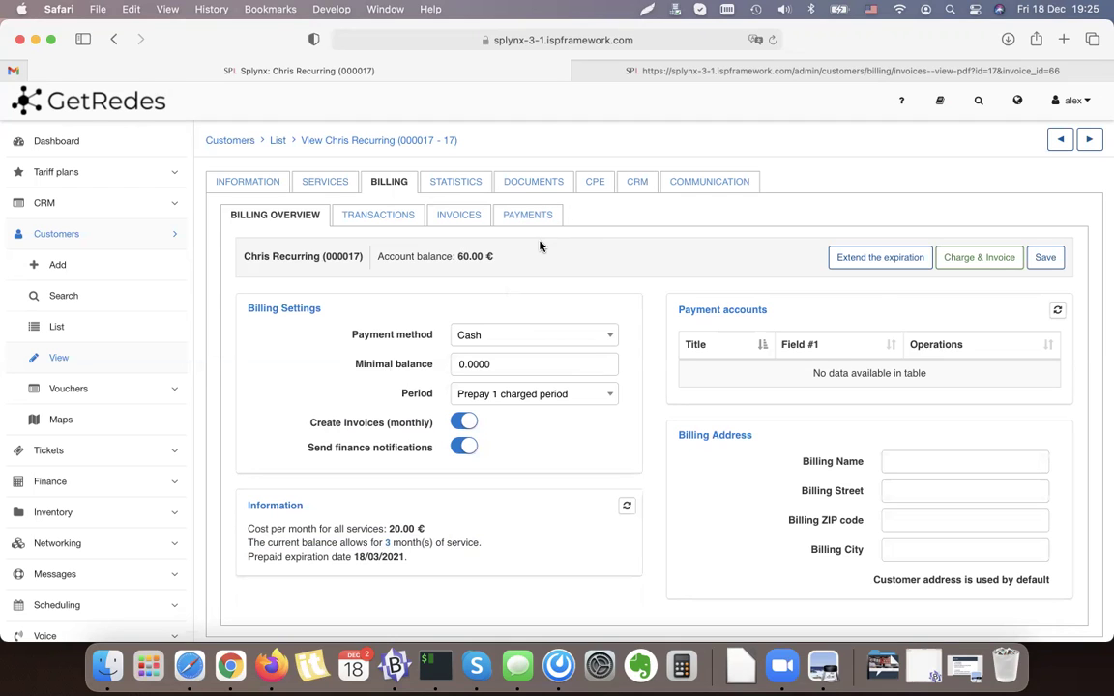
- Examine the options for extending the 20 MB internet service's expiration, including the extension date, and cancel without extending
left_click(876, 263)
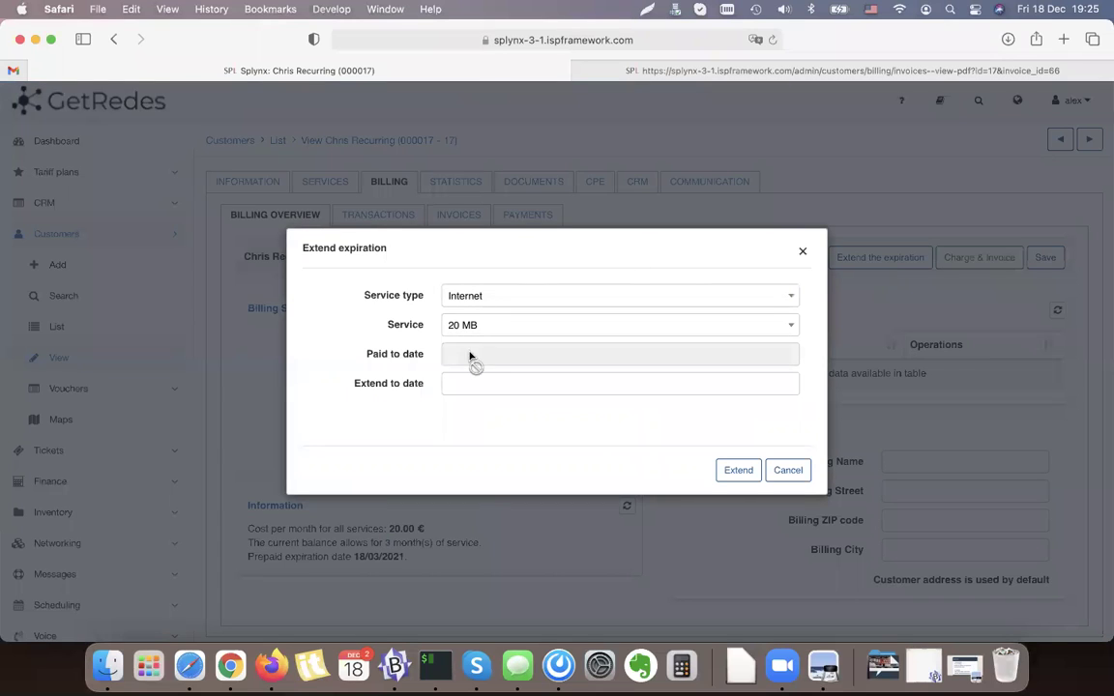
left_click(466, 378)
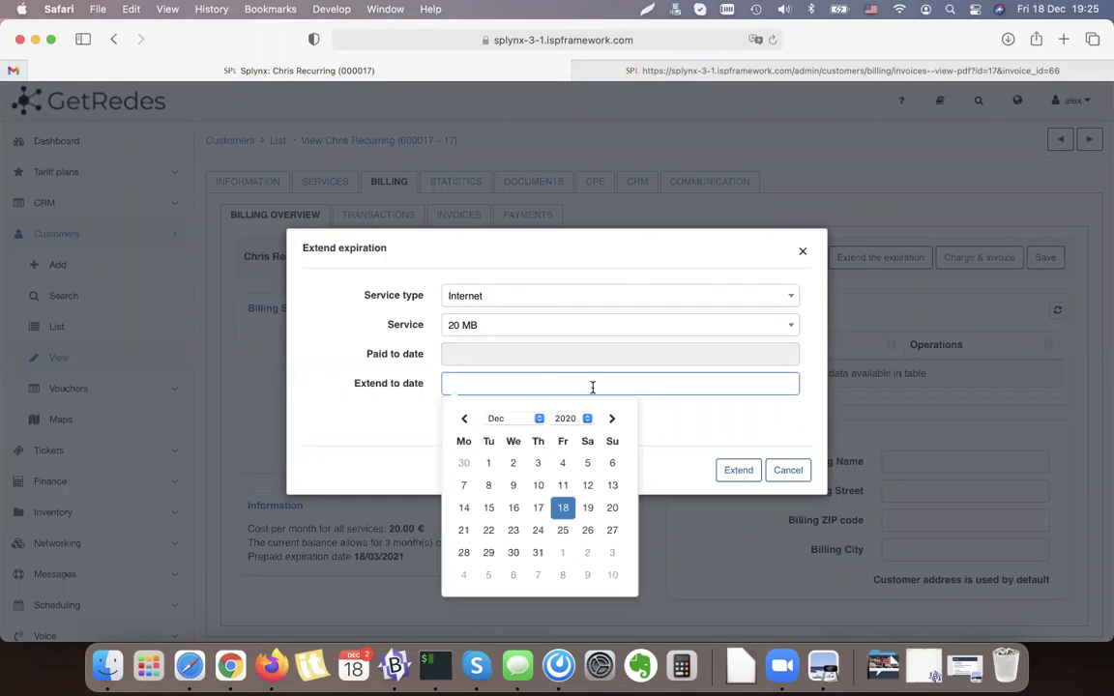
left_click(675, 417)
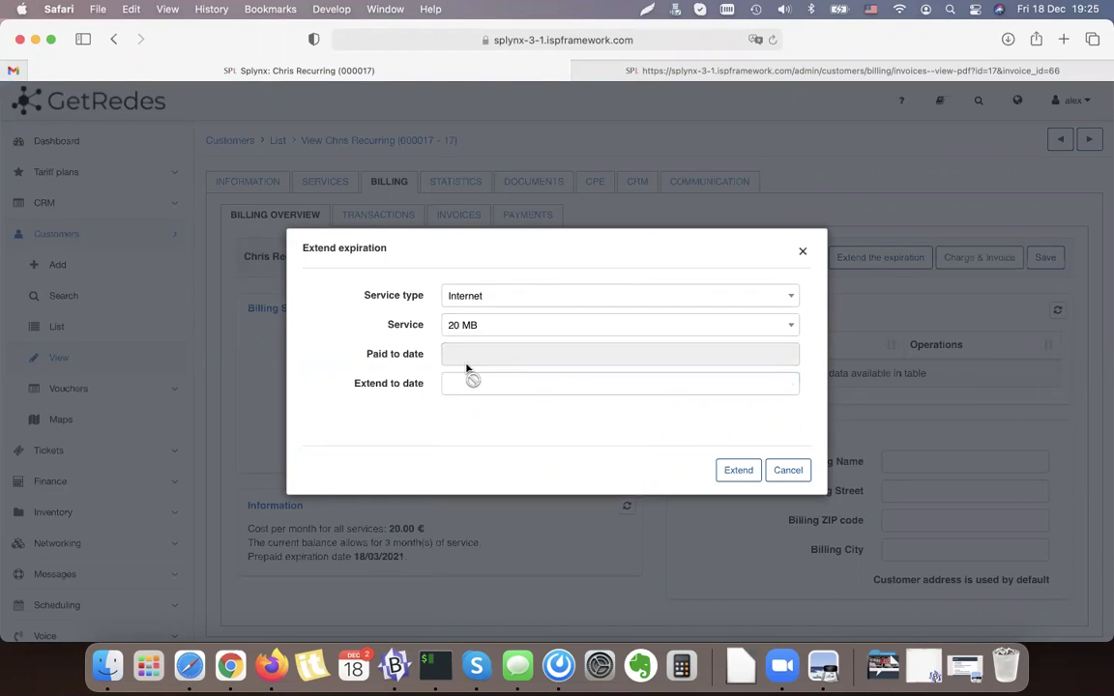
left_click(787, 471)
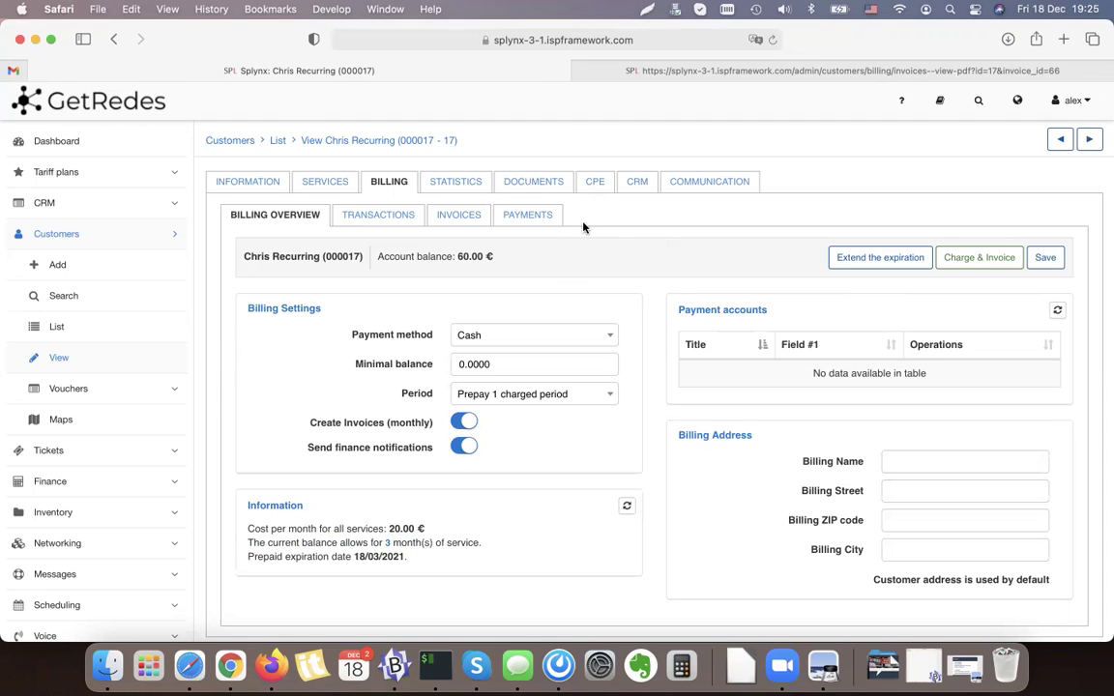
- Check the customer's account balance in the billing overview
left_click_drag(399, 260, 491, 254)
left_click(492, 256)
double_click(458, 259)
- Search the system configuration for "noti", open the Finance notification settings, and look through the global options
scroll(171, 351, "down", 4)
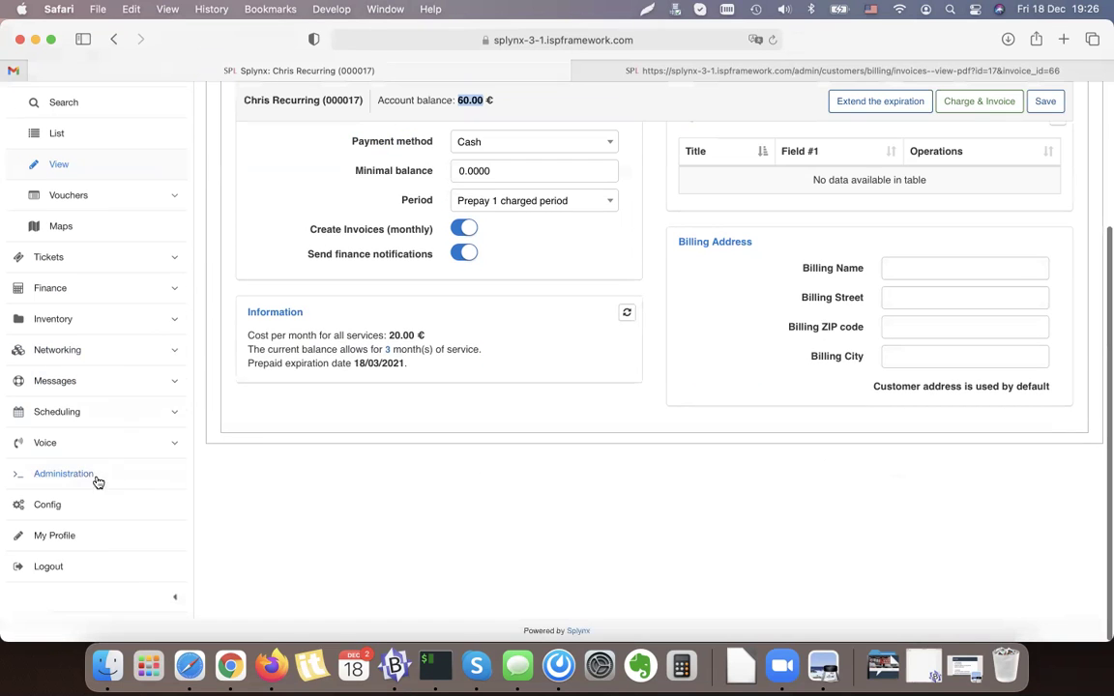
left_click(71, 514)
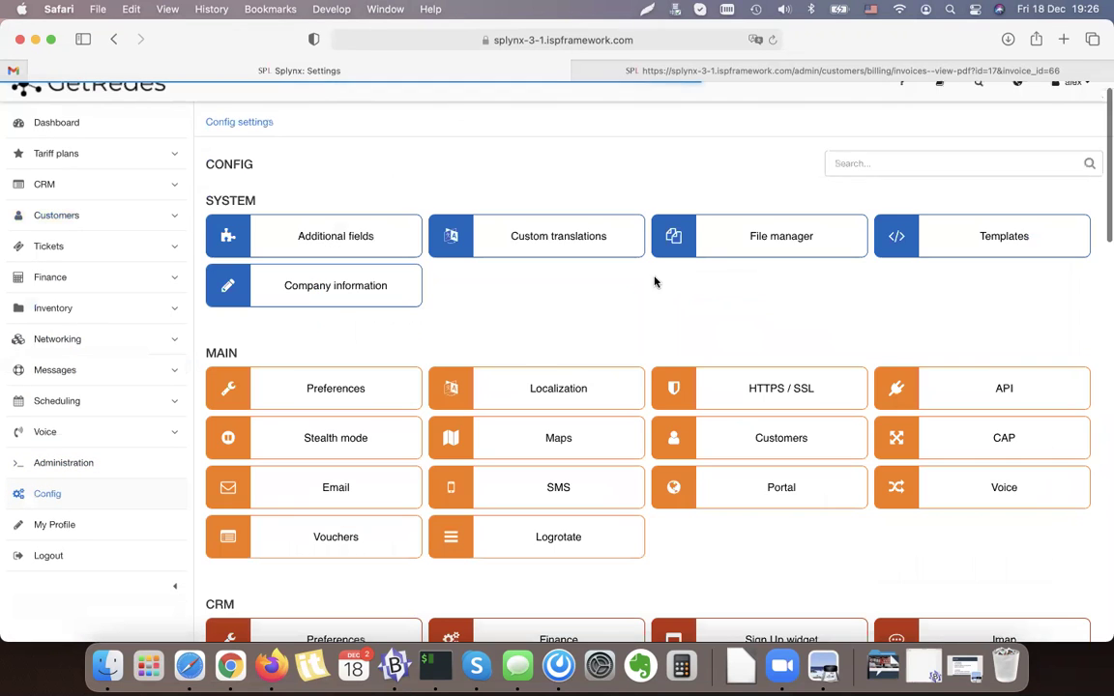
type("noti")
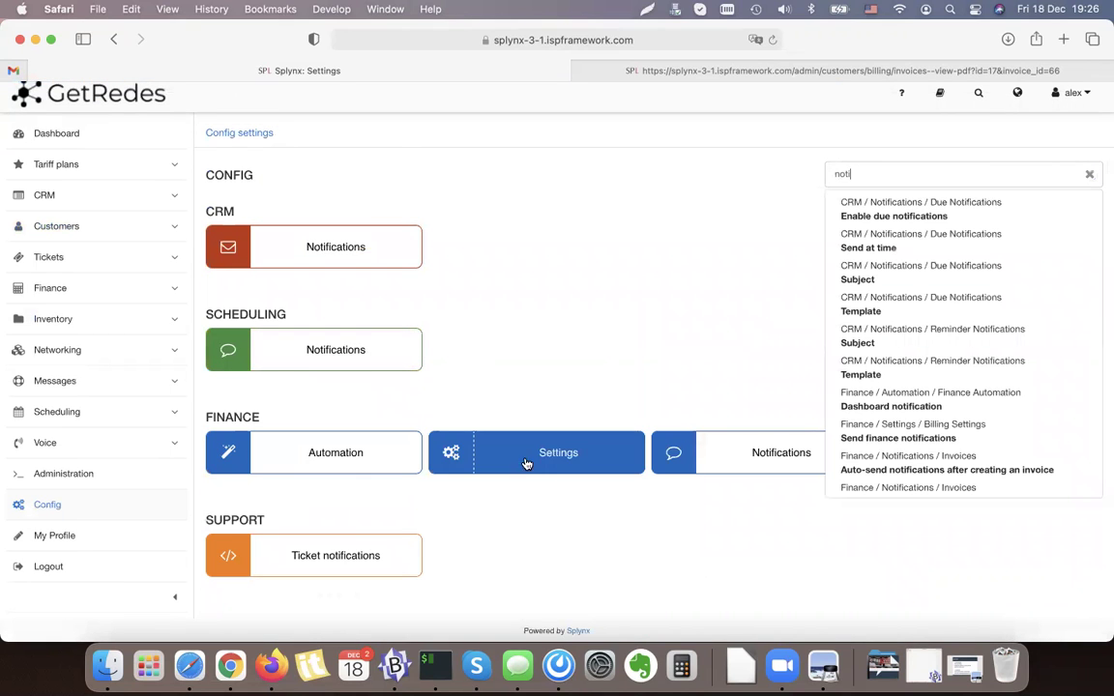
left_click(788, 455)
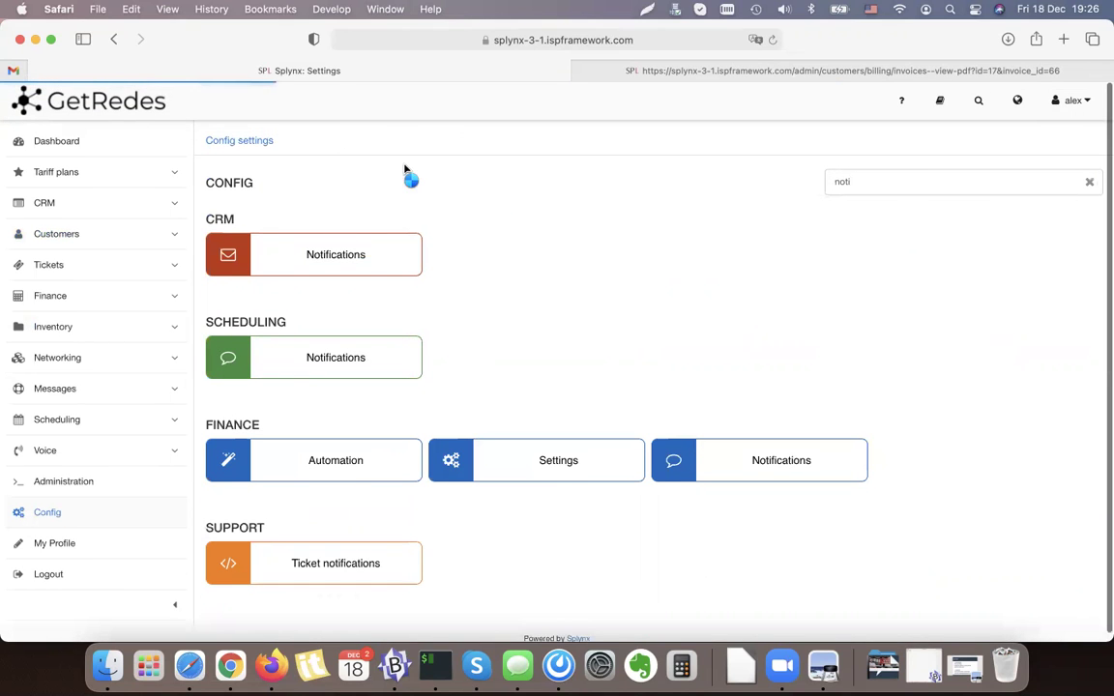
scroll(323, 484, "down", 10)
scroll(323, 484, "up", 10)
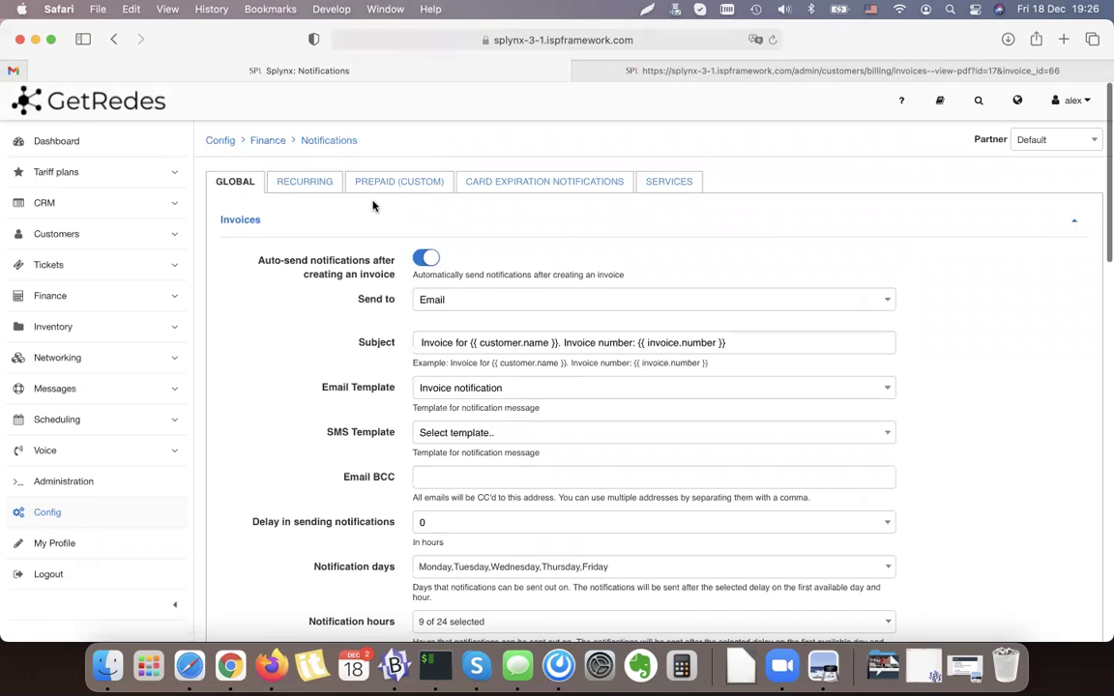
- Review the blocking and inactive wave notification settings for recurring billing
left_click(287, 177)
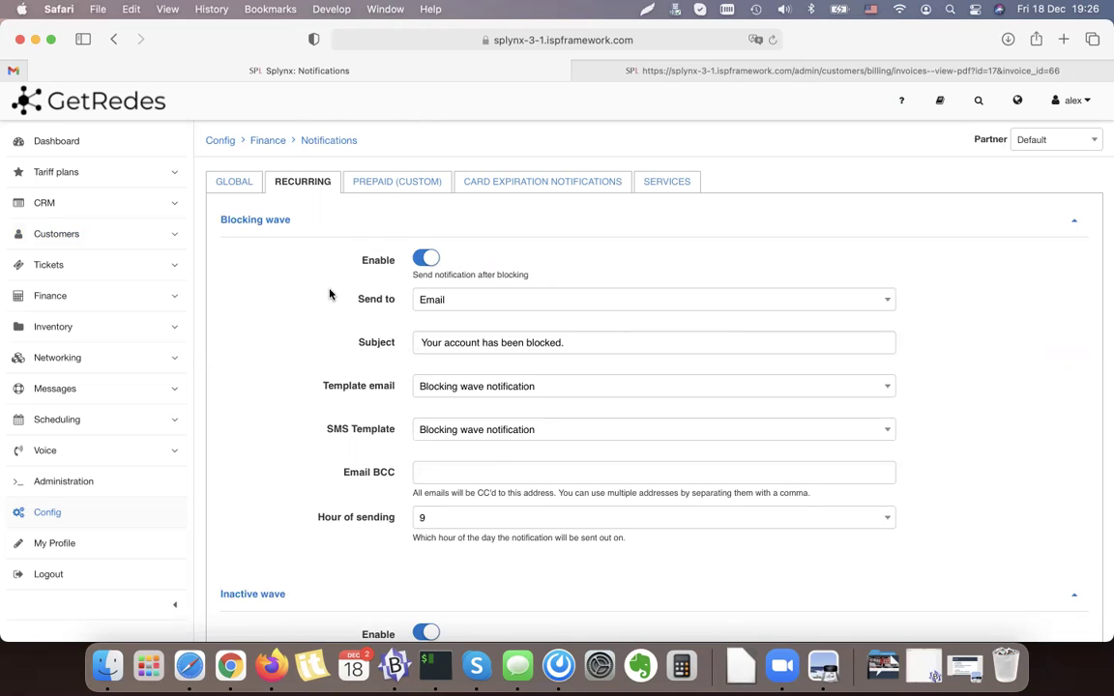
scroll(329, 294, "down", 8)
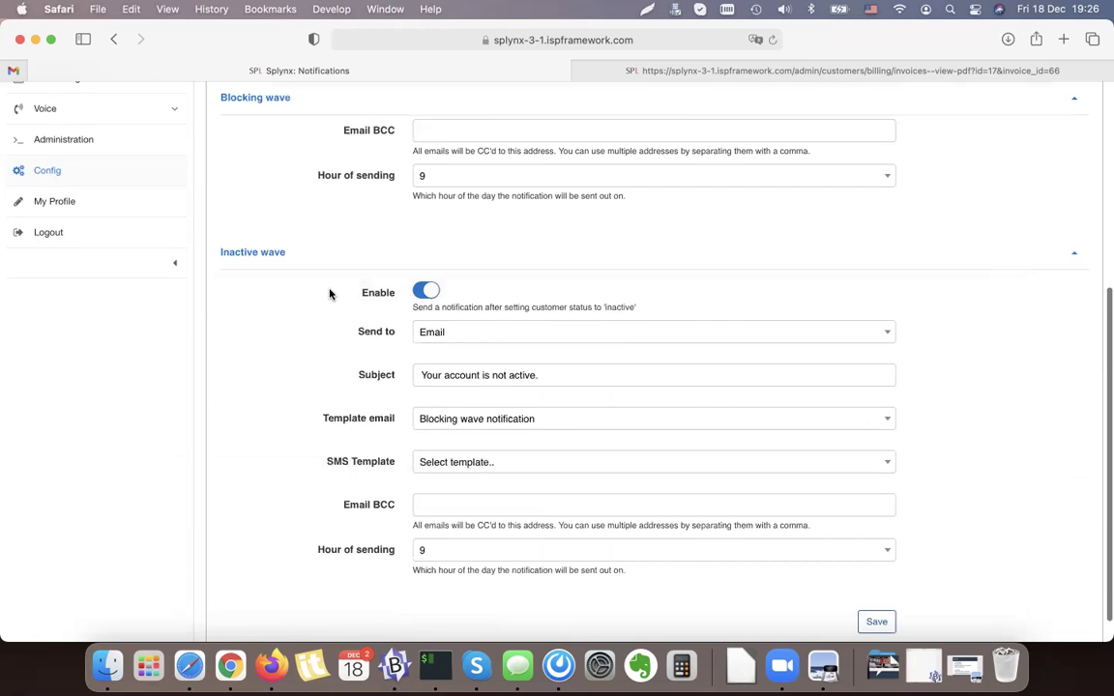
scroll(329, 294, "up", 8)
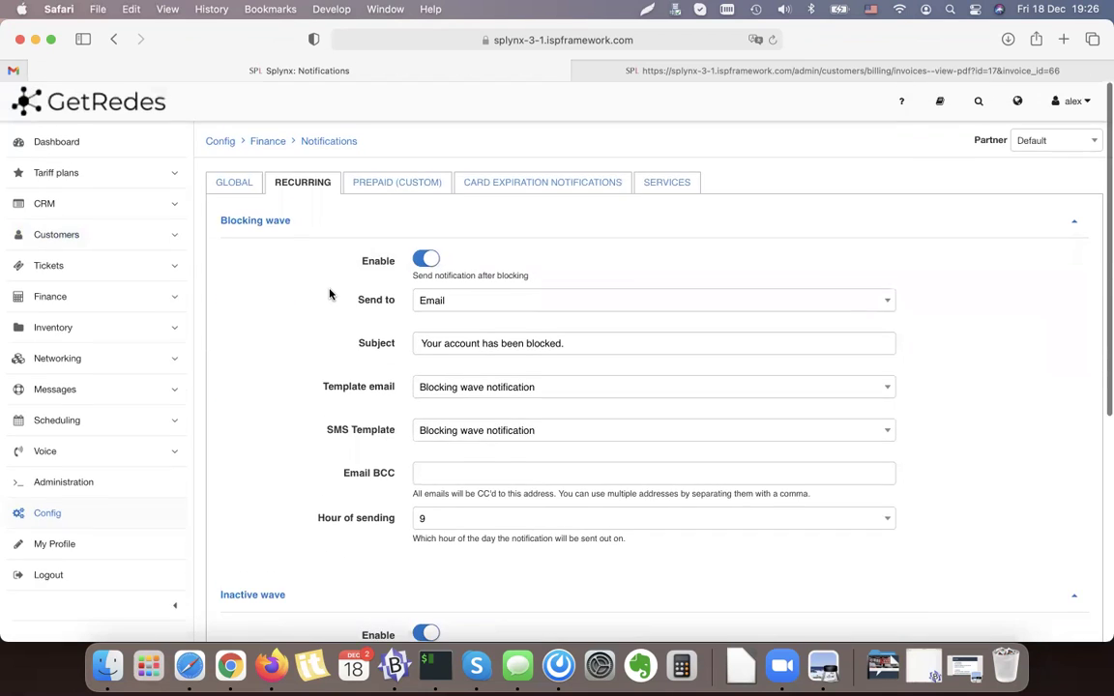
- Examine the prepaid (custom) notification settings, including the blocking wave and the days before blocking for the first and second notification waves
left_click(407, 182)
scroll(310, 374, "down", 8)
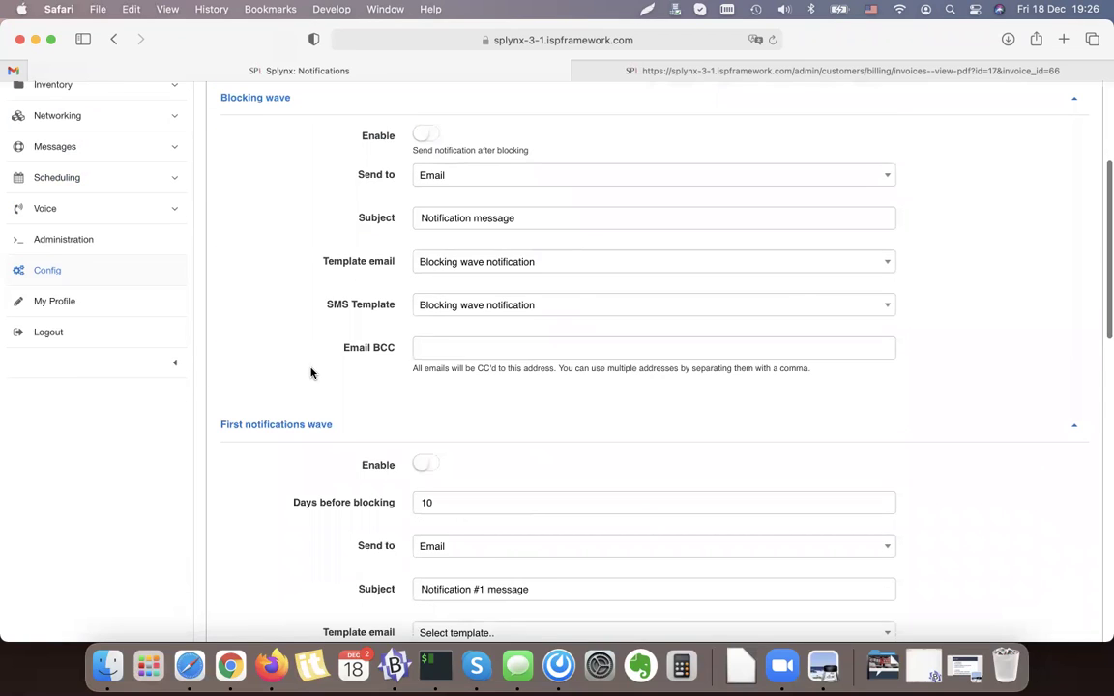
double_click(449, 358)
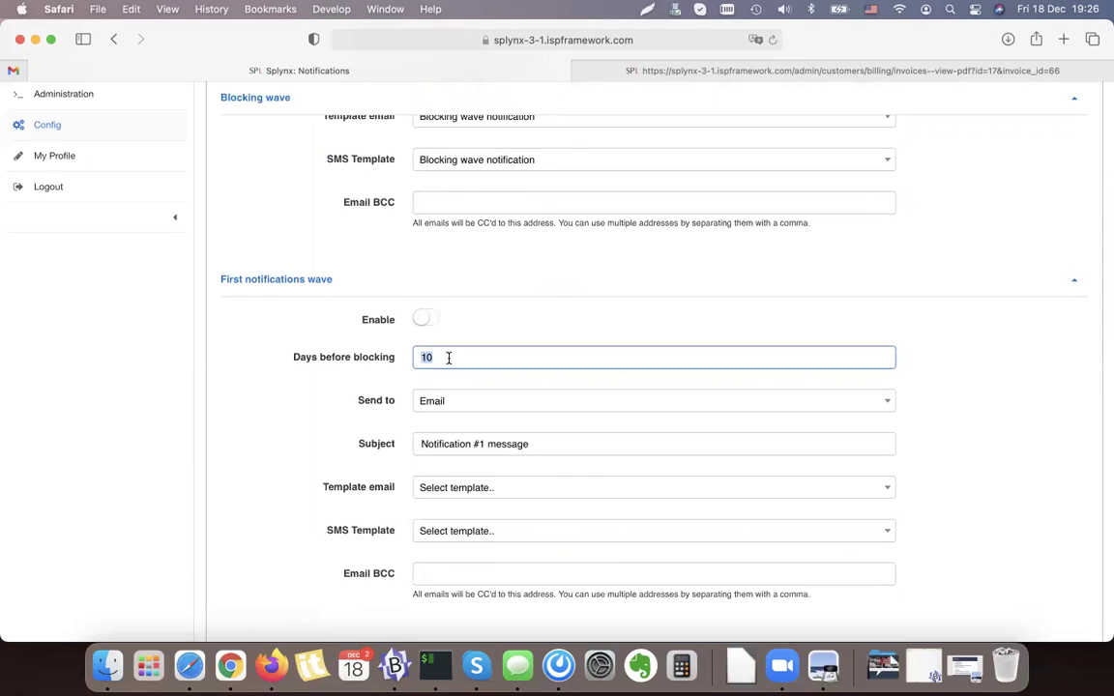
left_click(448, 398)
left_click(510, 435)
scroll(513, 437, "down", 4)
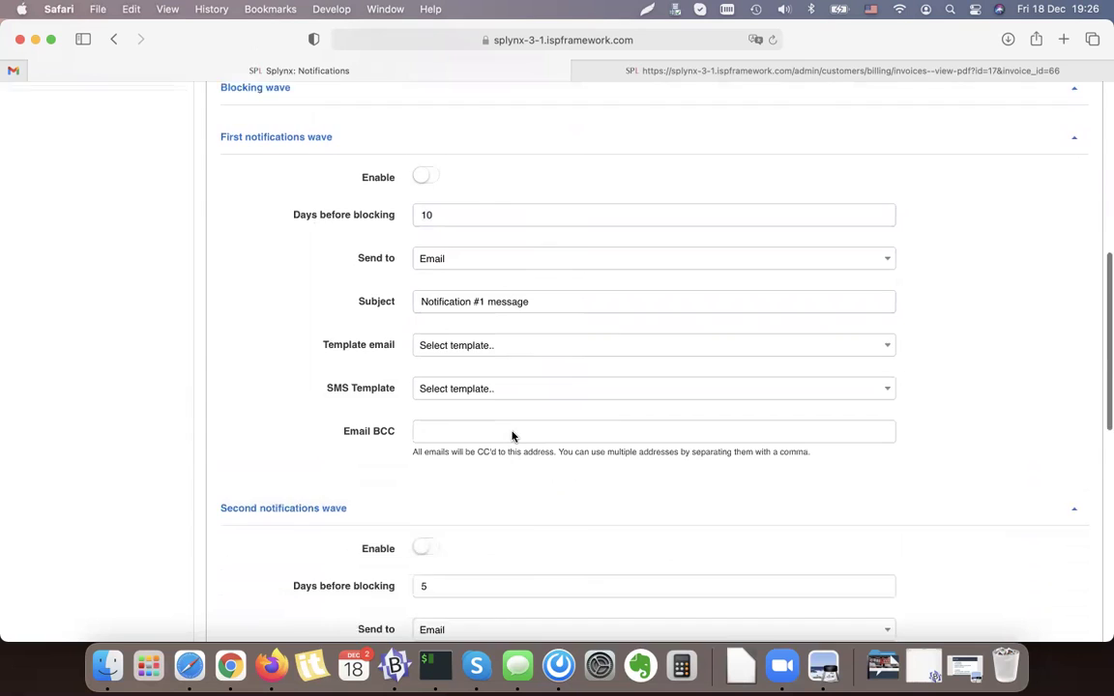
left_click(449, 433)
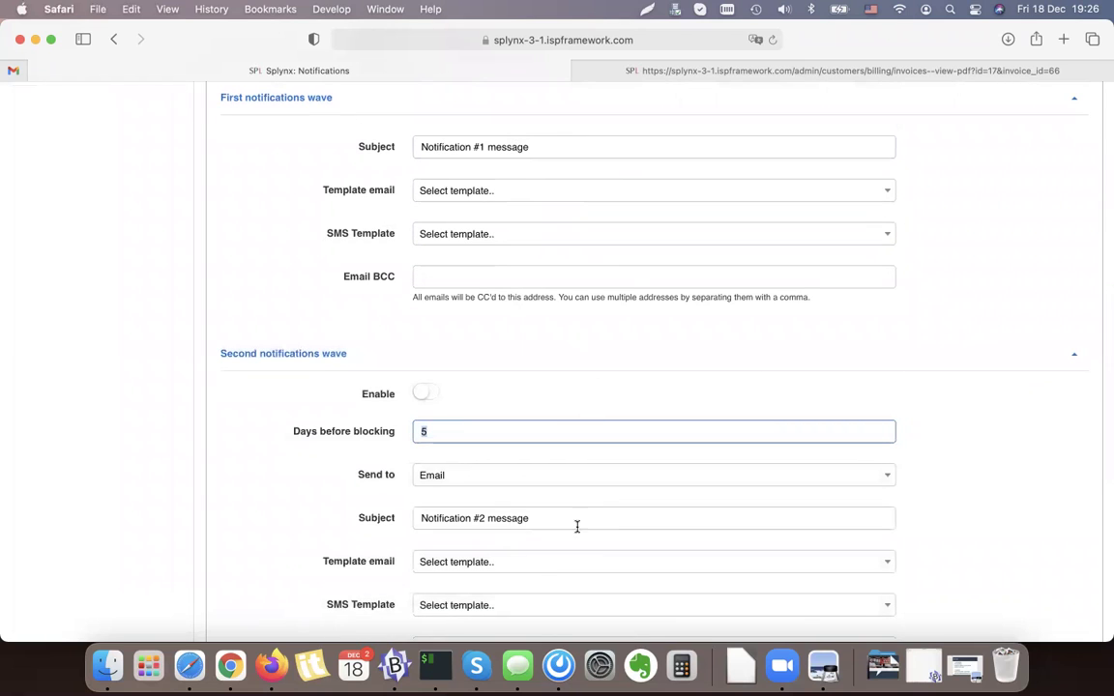
scroll(542, 503, "down", 3)
left_click(493, 531)
scroll(493, 530, "down", 5)
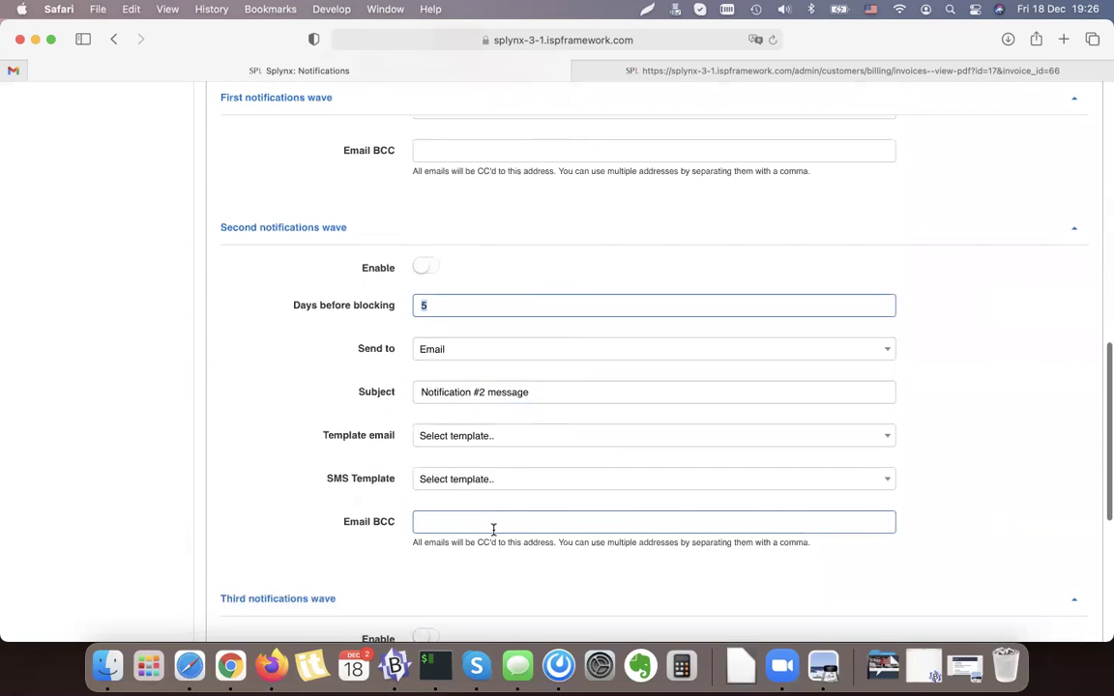
scroll(494, 530, "up", 15)
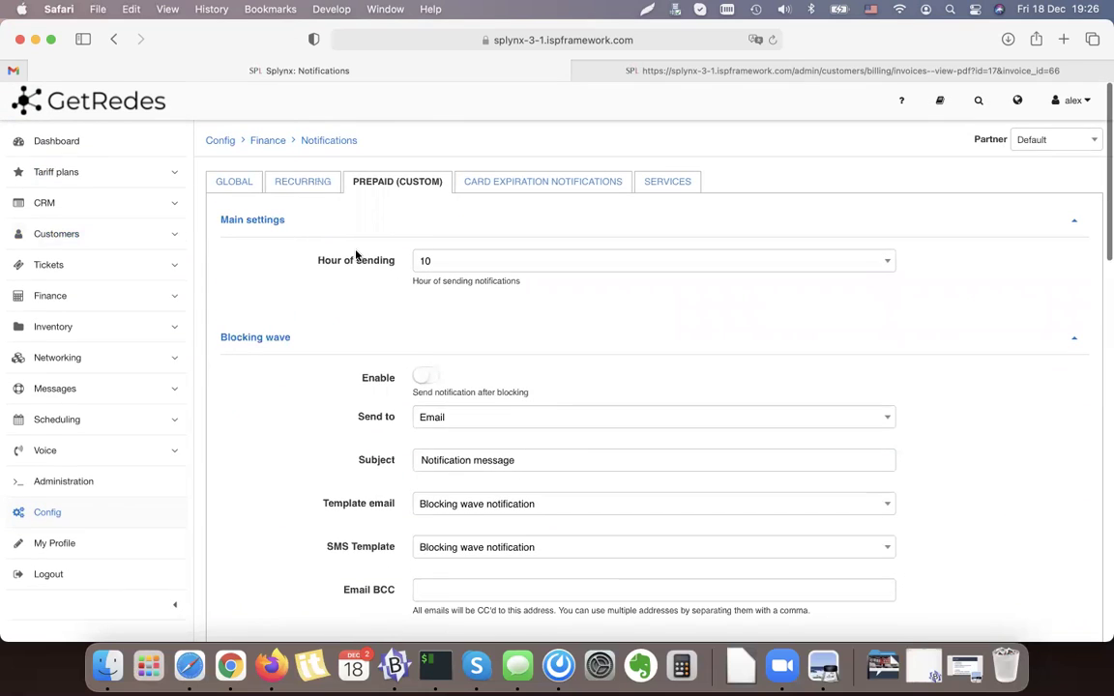
left_click_drag(358, 141, 215, 143)
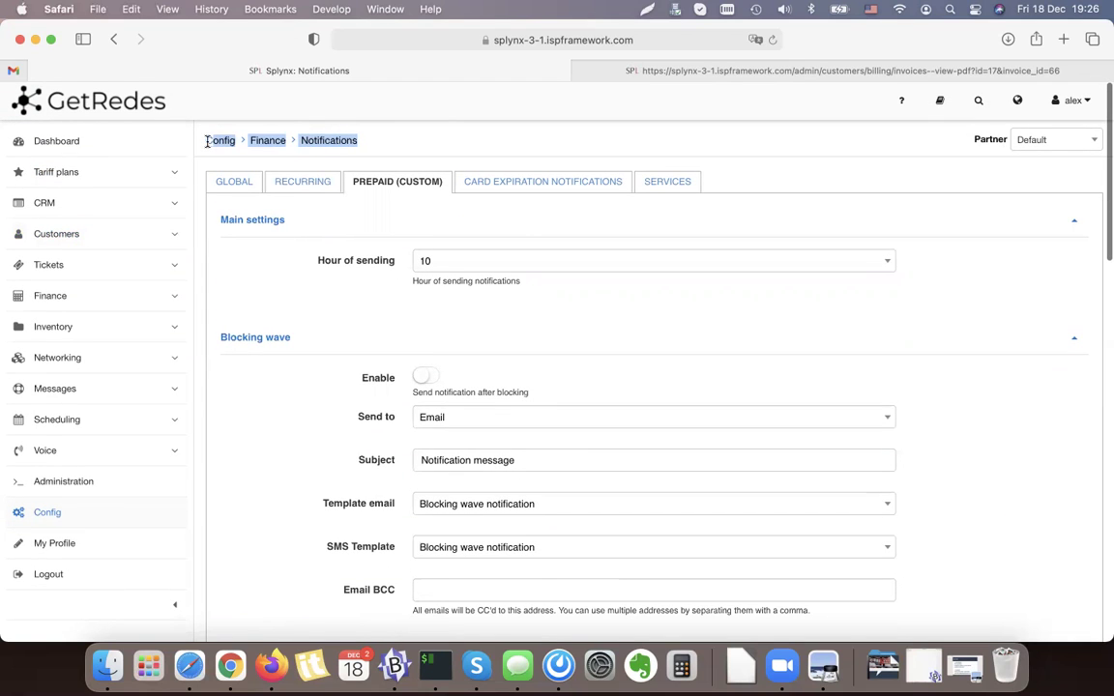
left_click(474, 143)
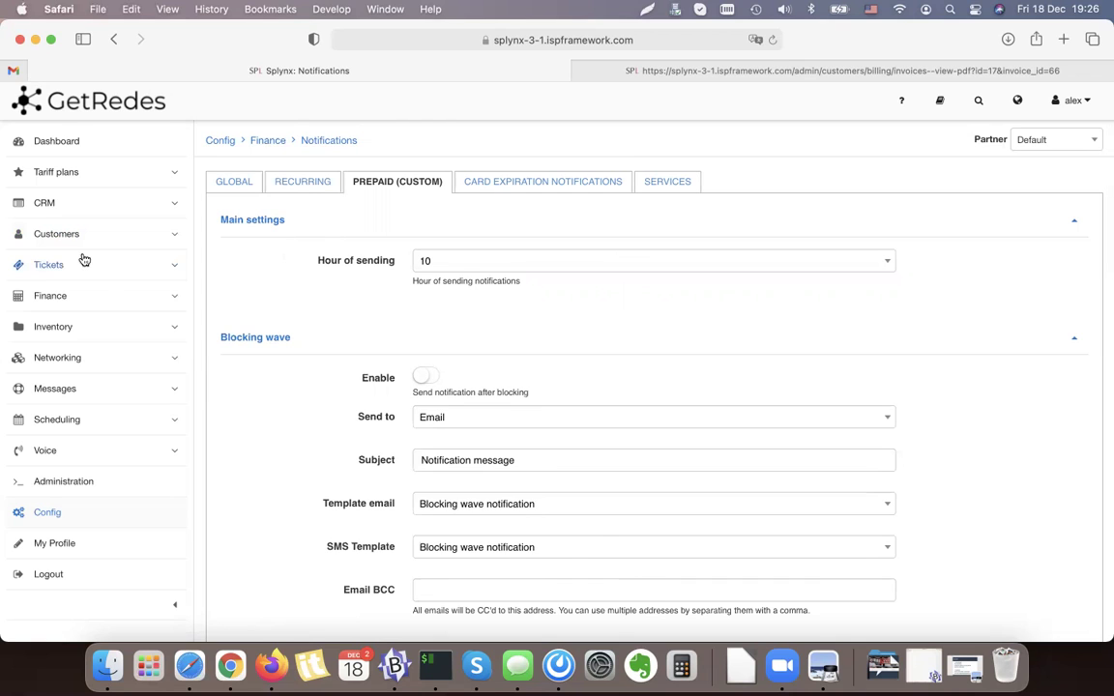
left_click(100, 298)
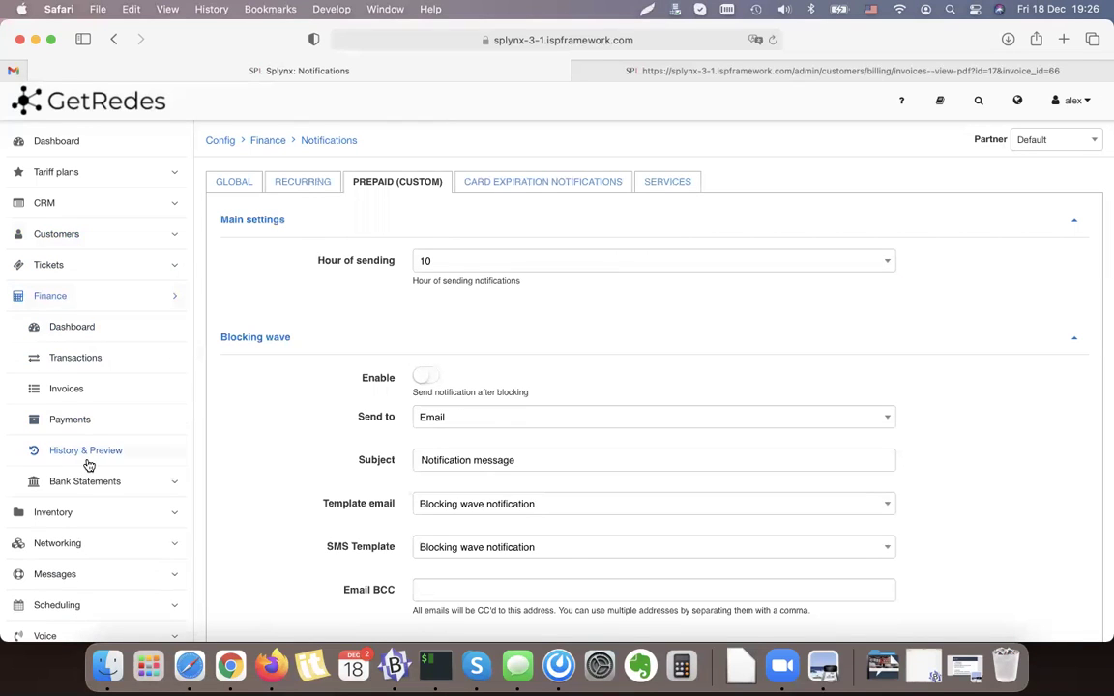
left_click(58, 298)
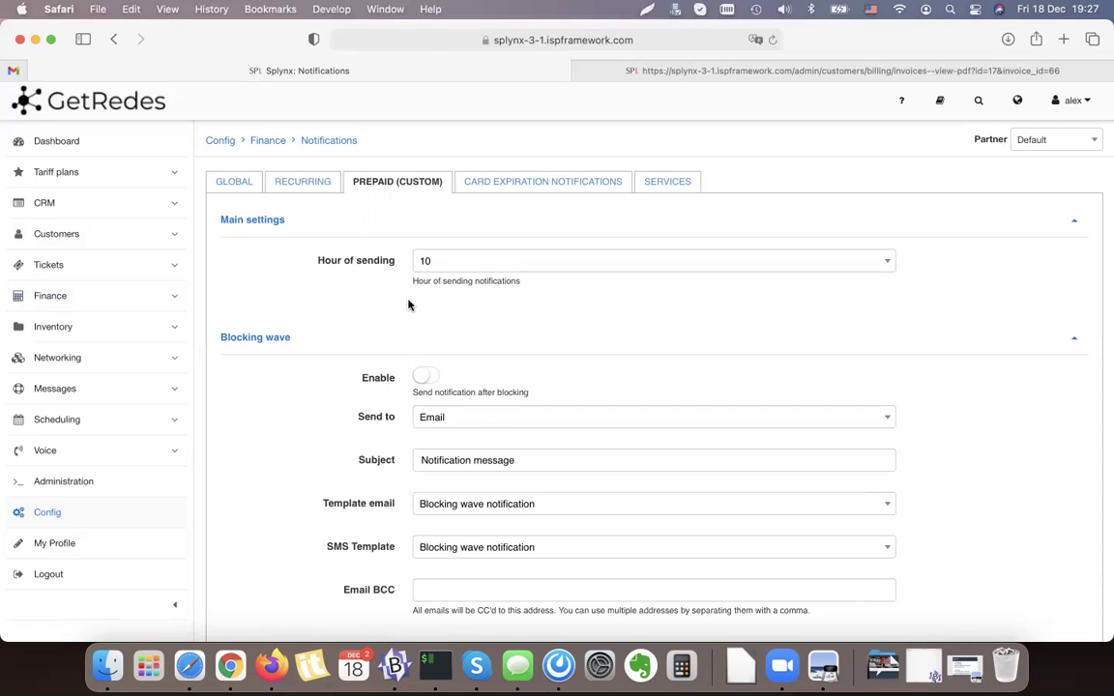
left_click(137, 239)
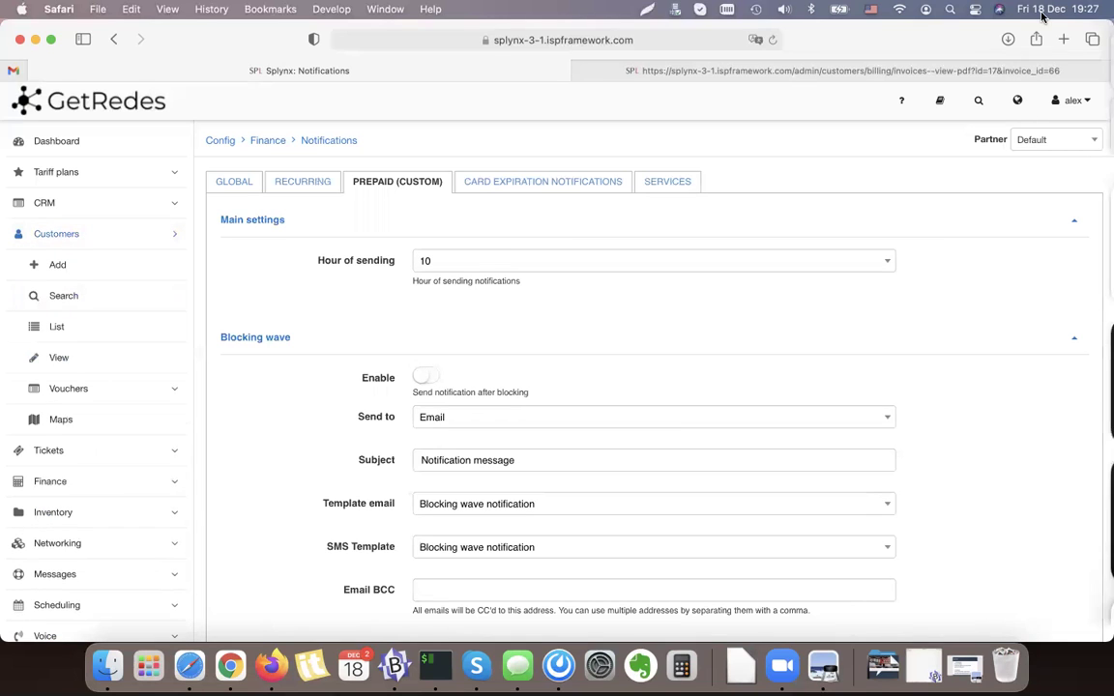
left_click(731, 491)
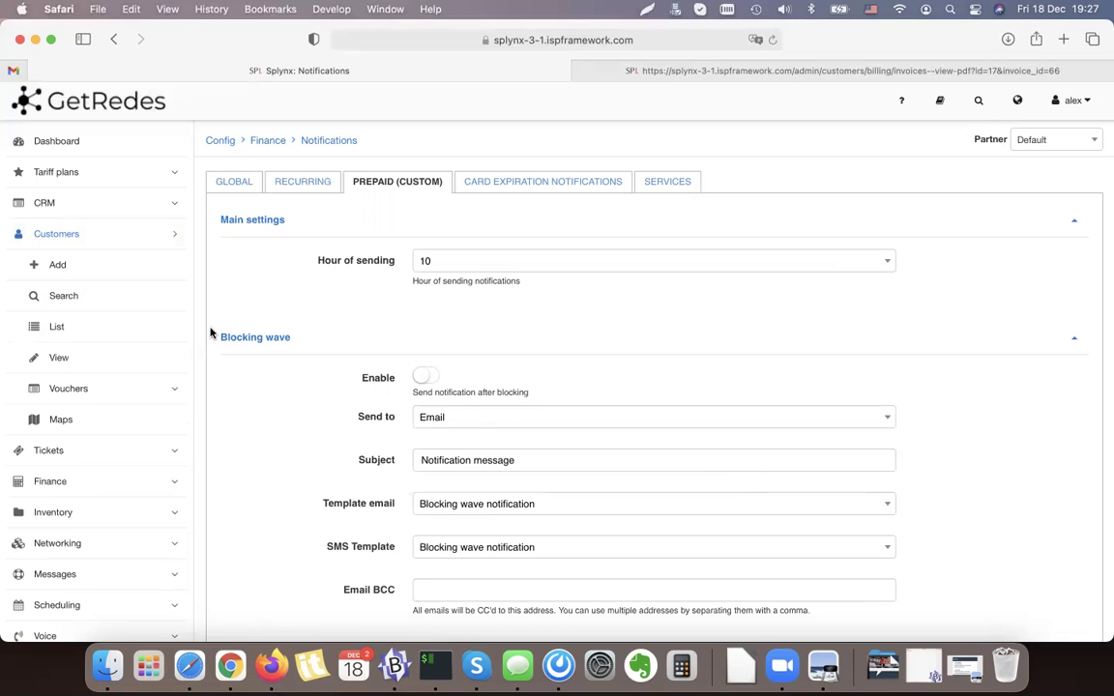
- Return to the customer list and open the profile of the customer used in the billing demonstration
left_click(124, 323)
scroll(497, 385, "down", 5)
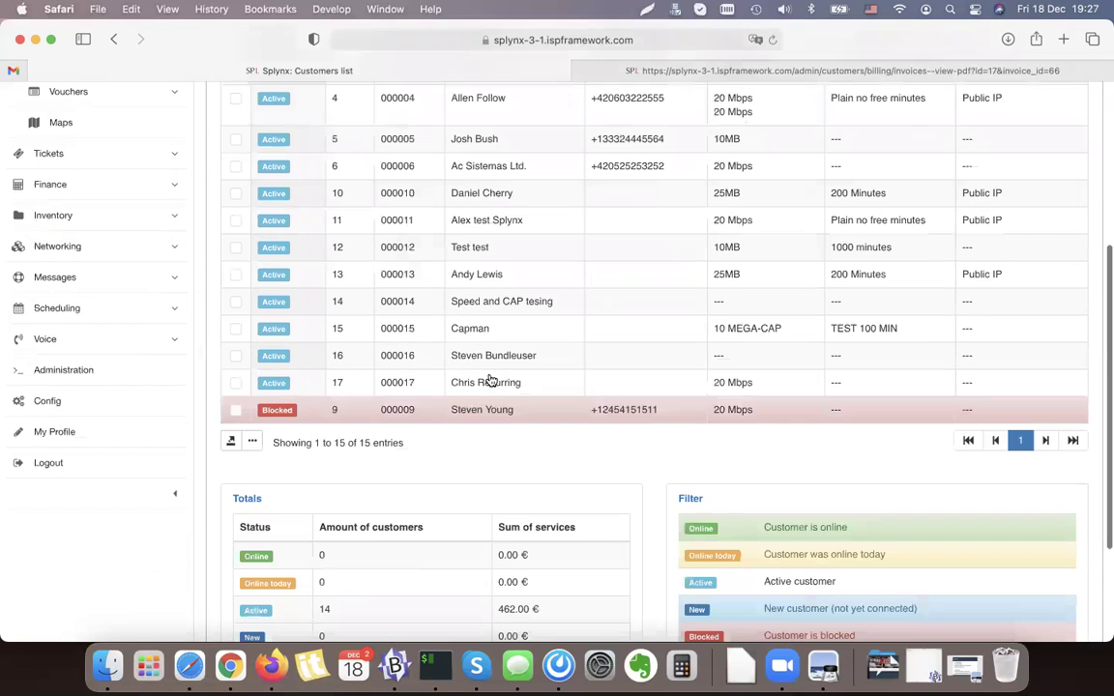
scroll(497, 385, "up", 5)
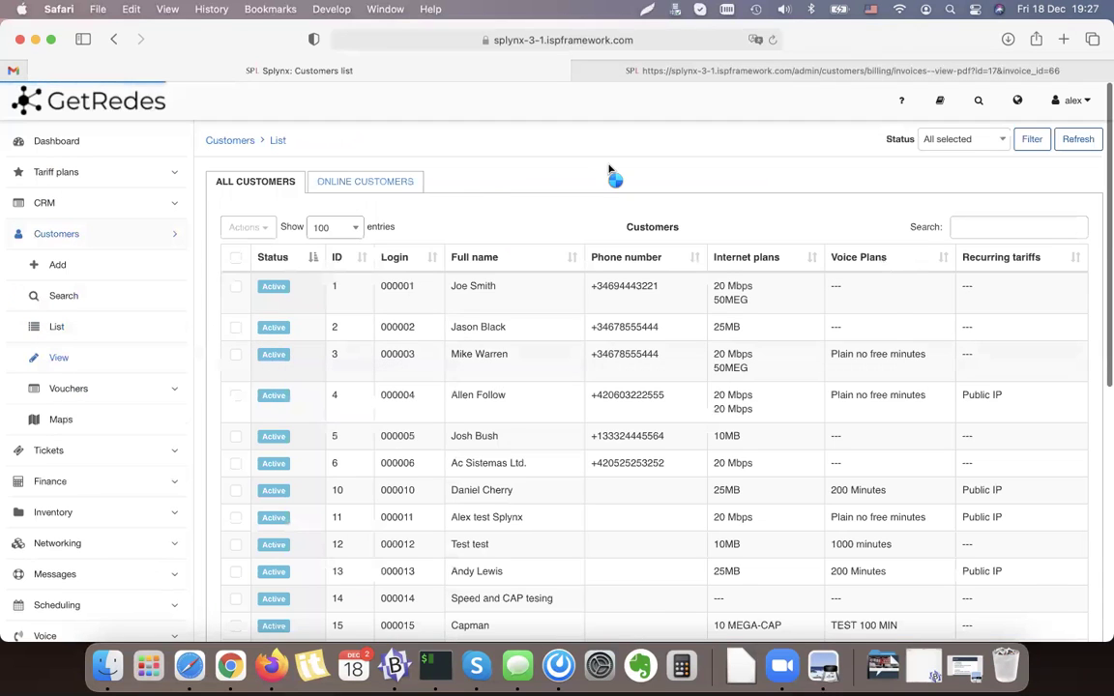
- Try switching the customer's type of billing to Recurring payments, discarding the unsaved change when moving to the customer's services
left_click(424, 426)
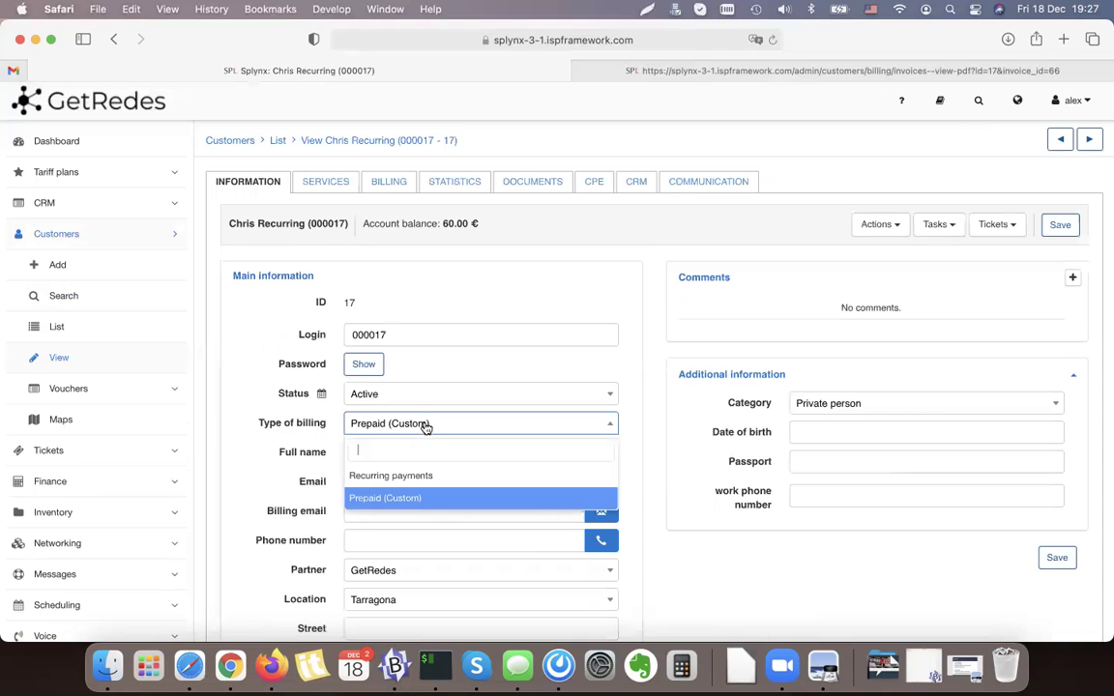
left_click(445, 478)
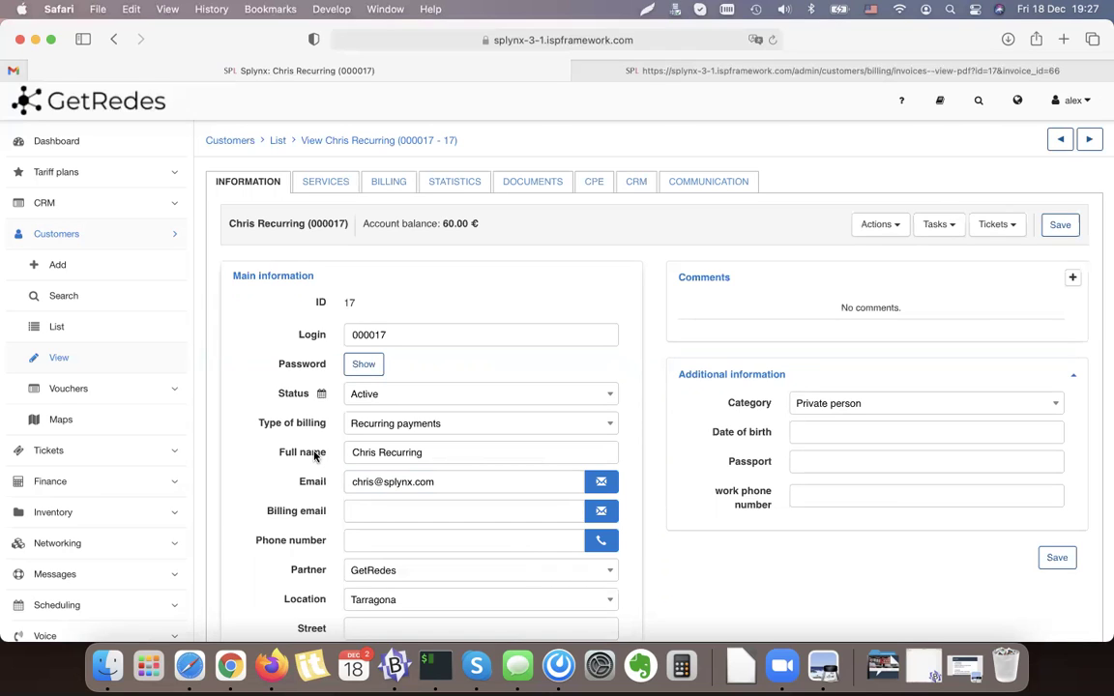
left_click(336, 190)
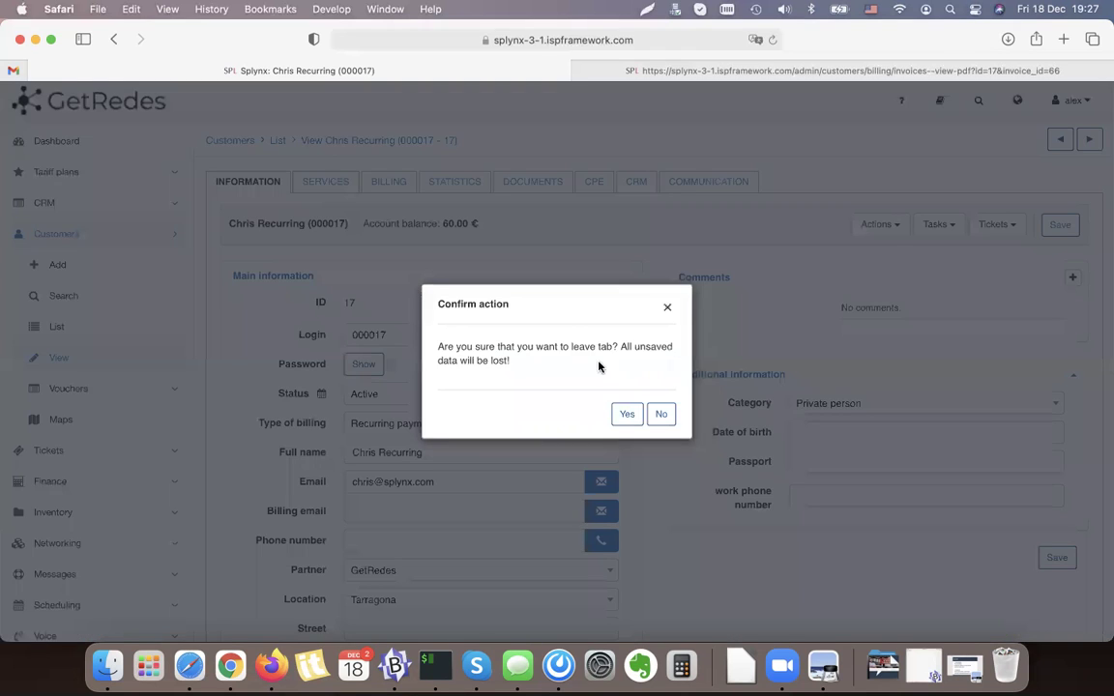
left_click(631, 416)
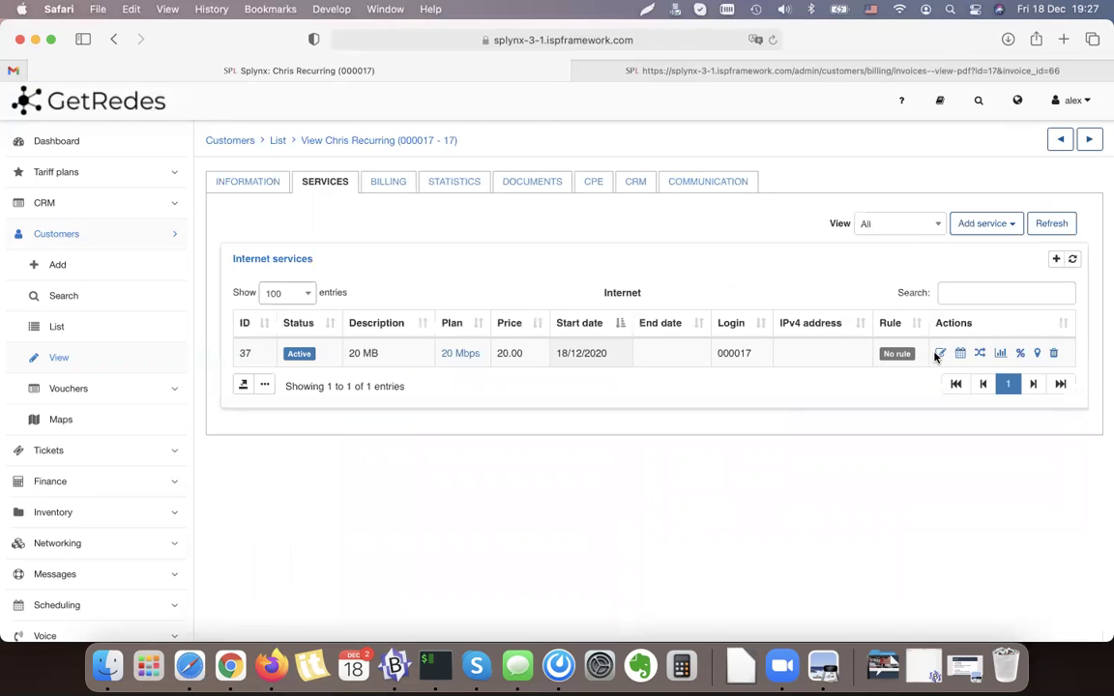
- Try enabling a discount of type Fixed sum on the customer's 20 Mbps internet service, discarding the edits
left_click(940, 354)
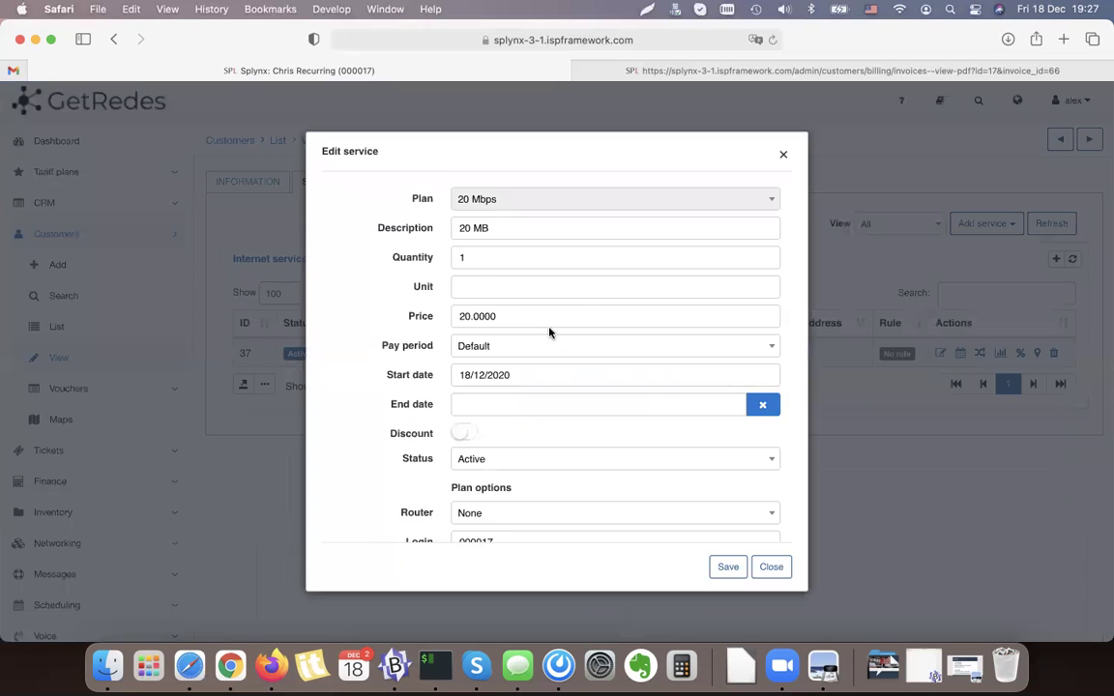
scroll(549, 331, "down", 3)
left_click(463, 327)
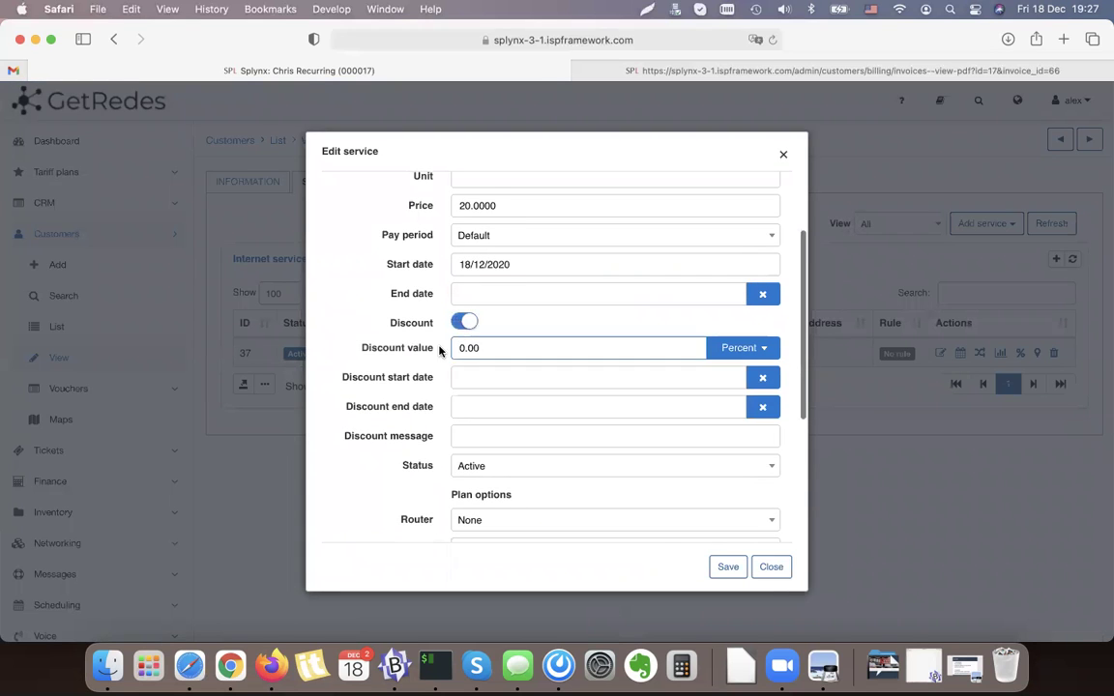
left_click(464, 325)
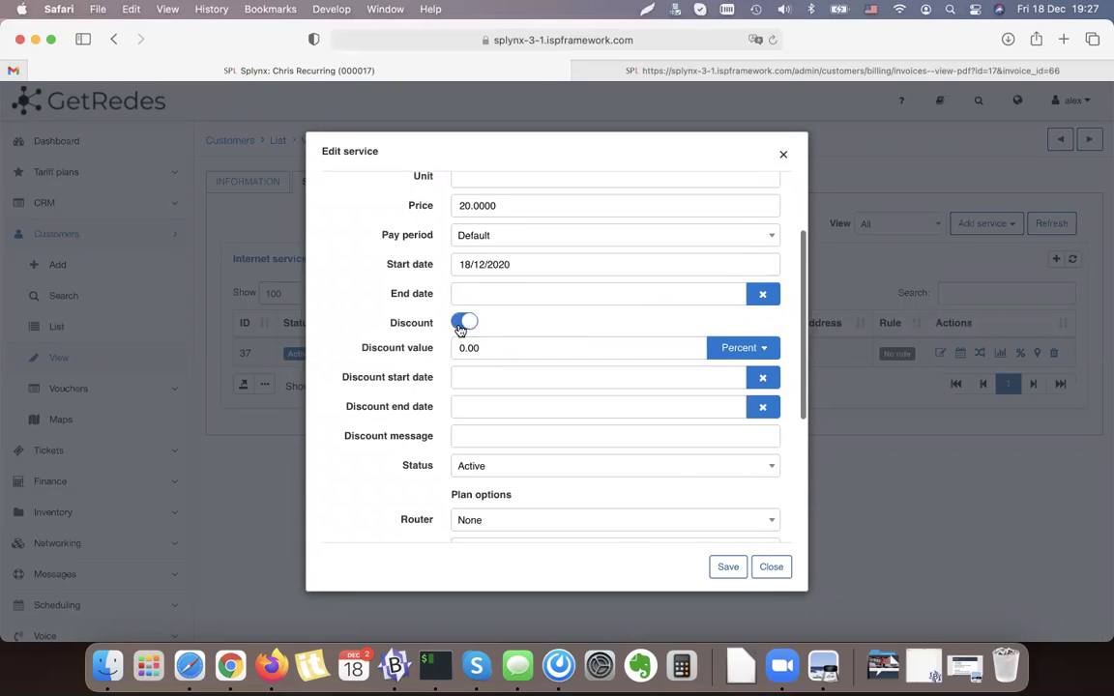
left_click(464, 325)
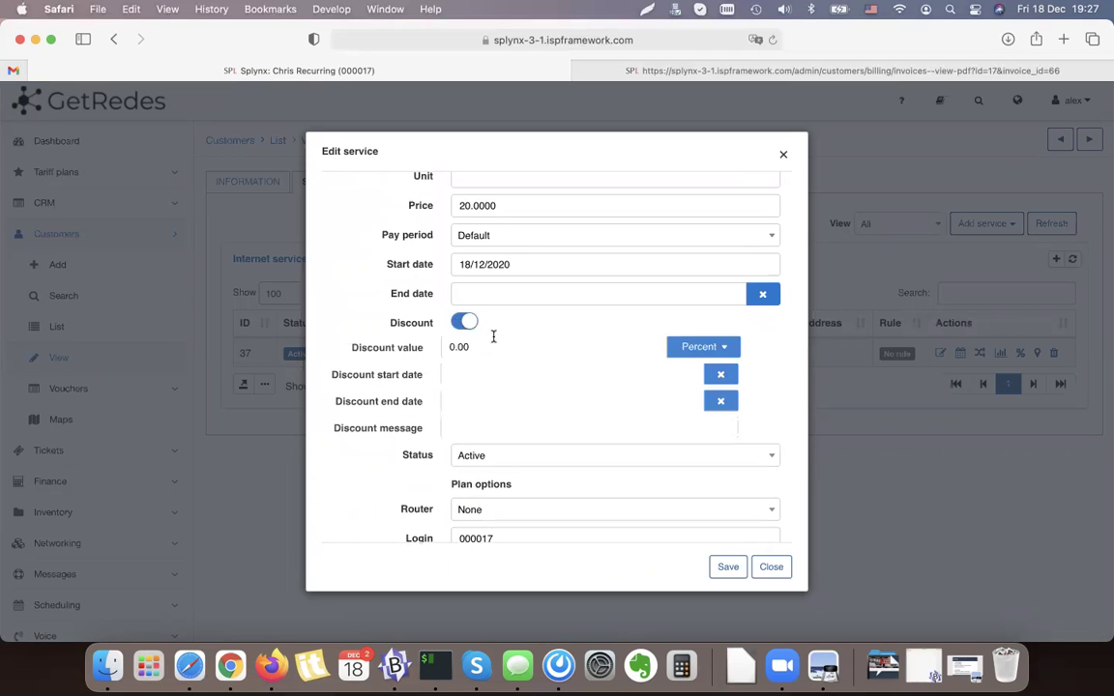
left_click(750, 350)
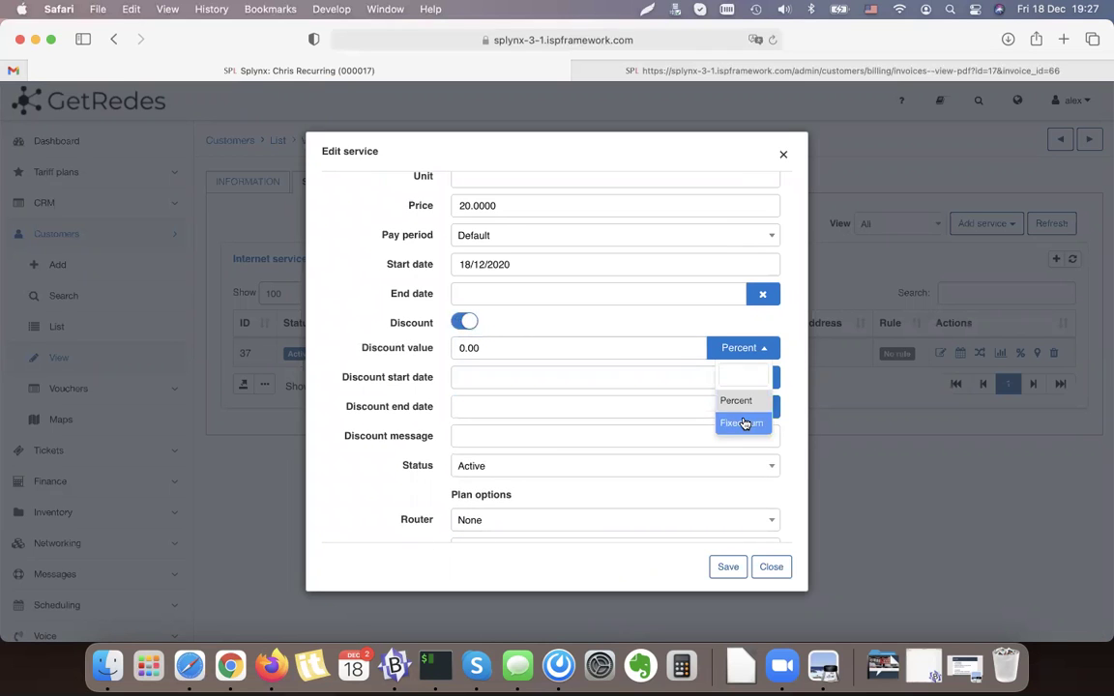
left_click(744, 423)
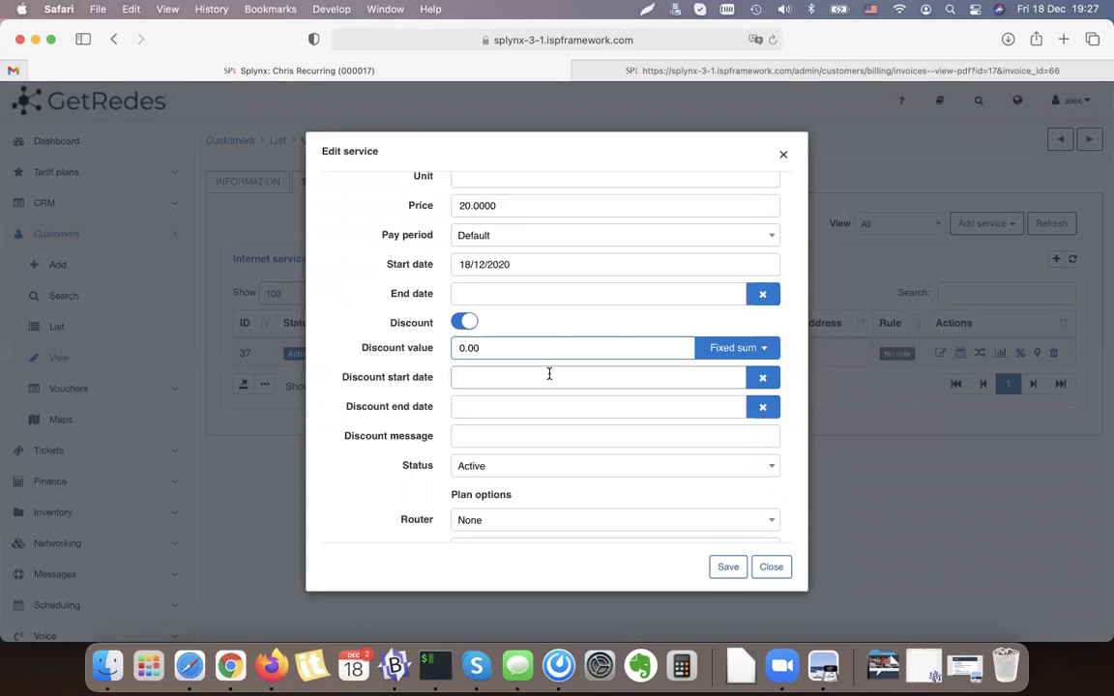
scroll(549, 374, "down", 3)
scroll(550, 378, "up", 5)
left_click(771, 567)
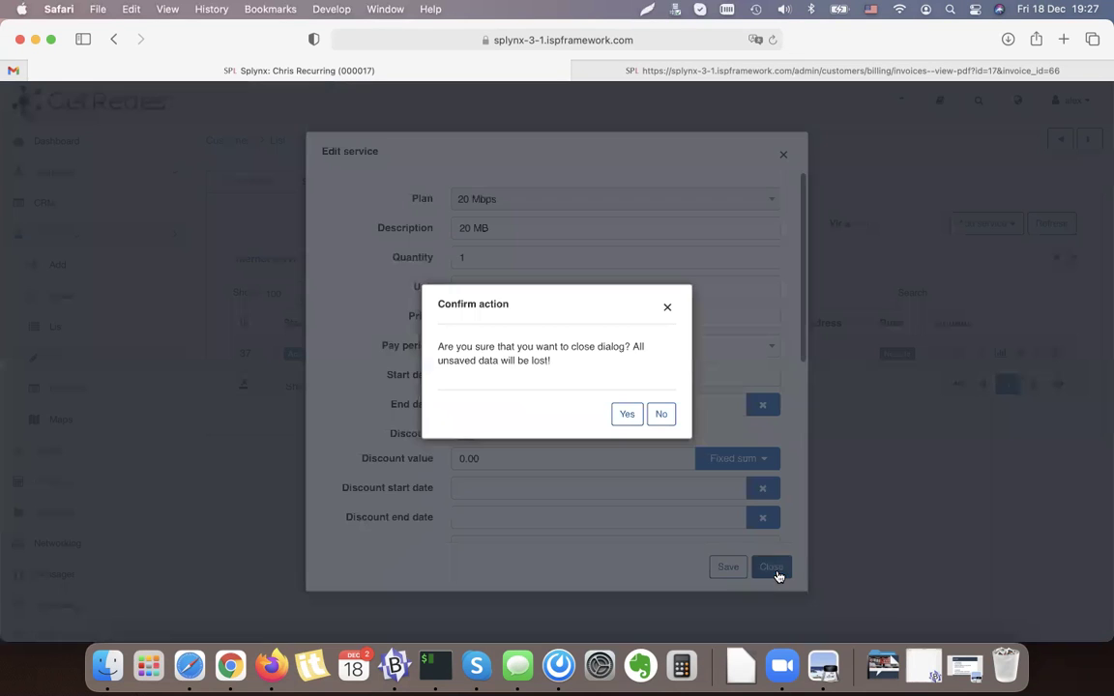
left_click(625, 416)
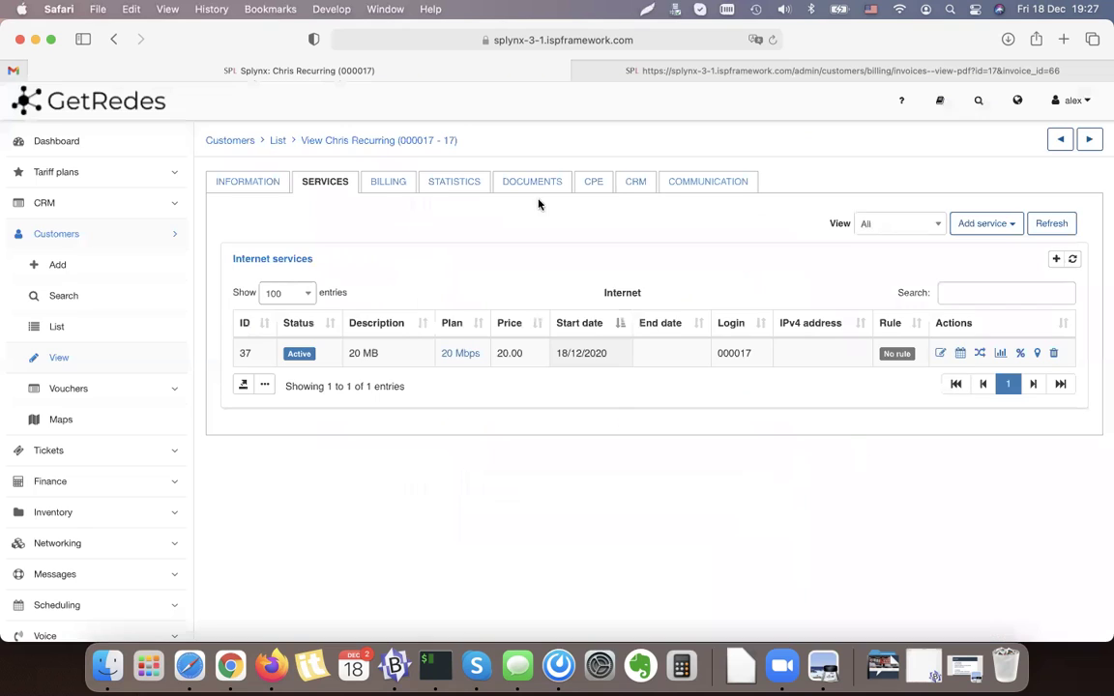
- Start a one-time invoice for the customer with an item described as "Credit note" at a price of -20
left_click(382, 186)
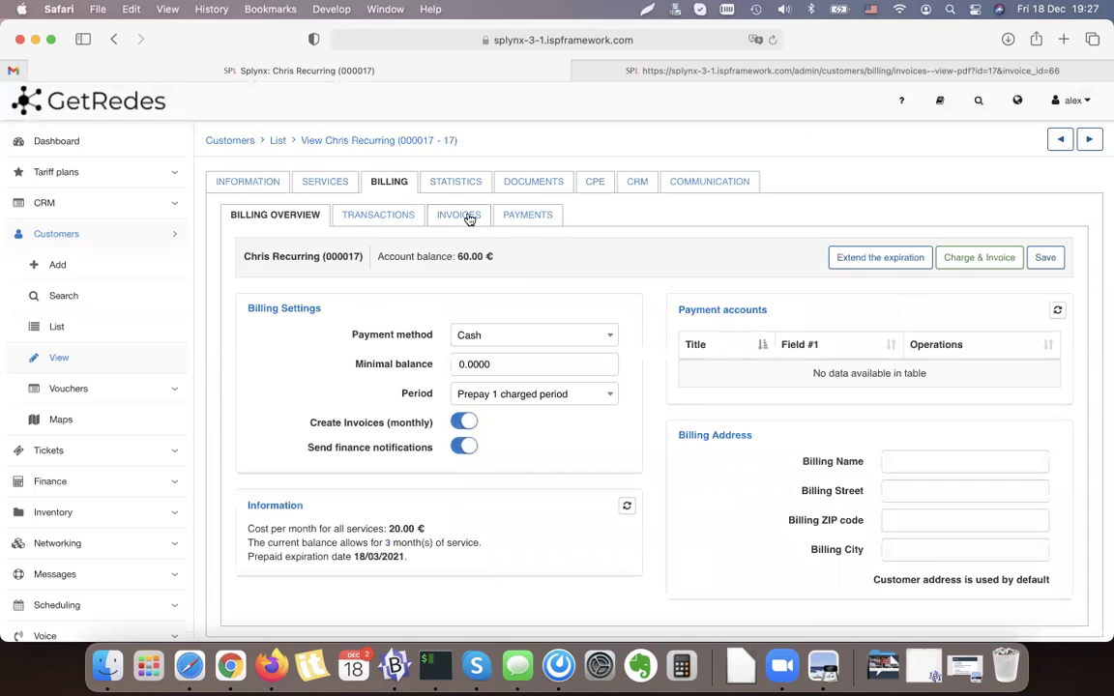
left_click(462, 220)
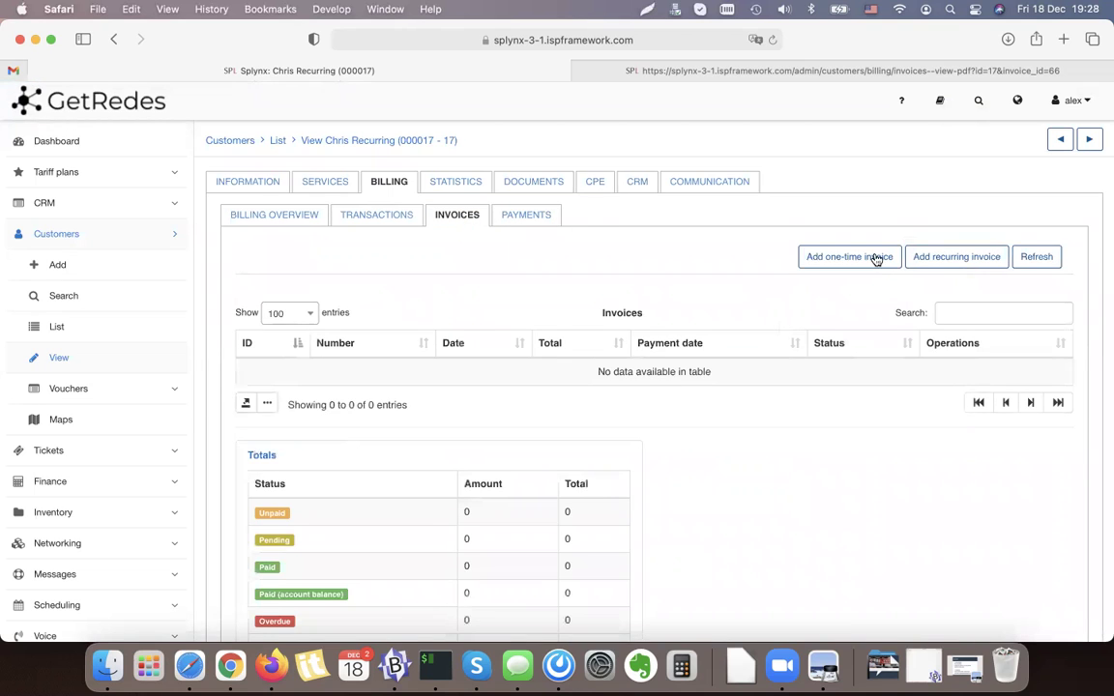
left_click(849, 257)
left_click(284, 402)
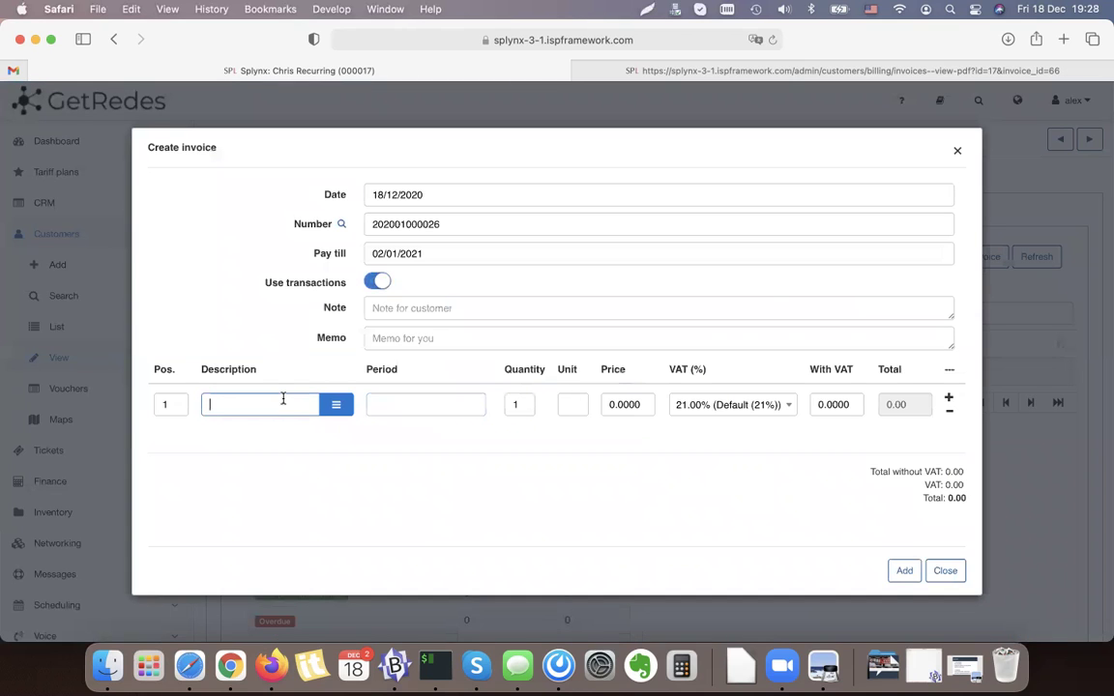
type("Cret")
key("BackSpace")
type("dit note")
left_click(624, 405)
type("-20")
left_click(609, 491)
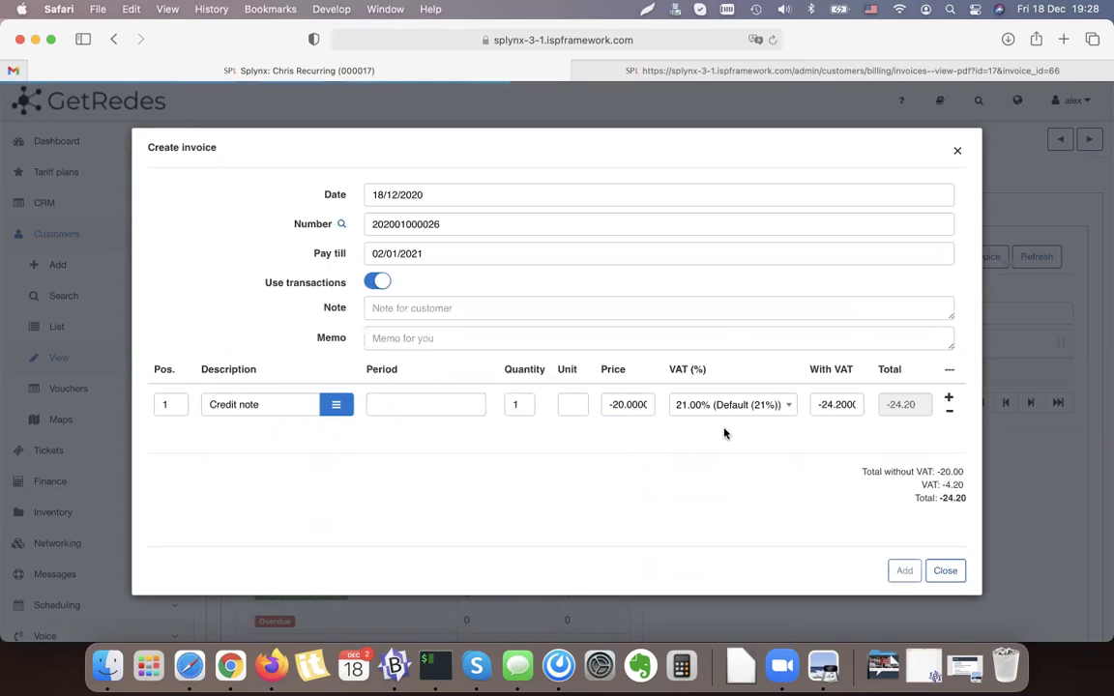
- Set the credit note item's price with VAT to -20 and add the invoice
left_click(834, 404)
type("-")
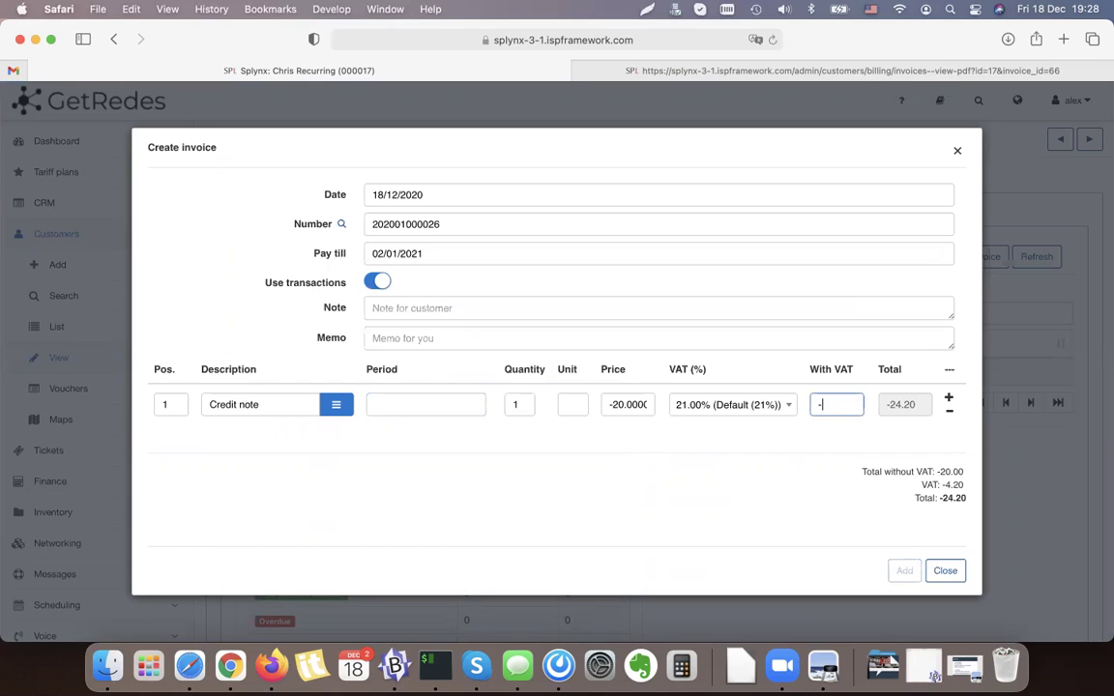
type("20")
left_click(808, 512)
left_click(906, 572)
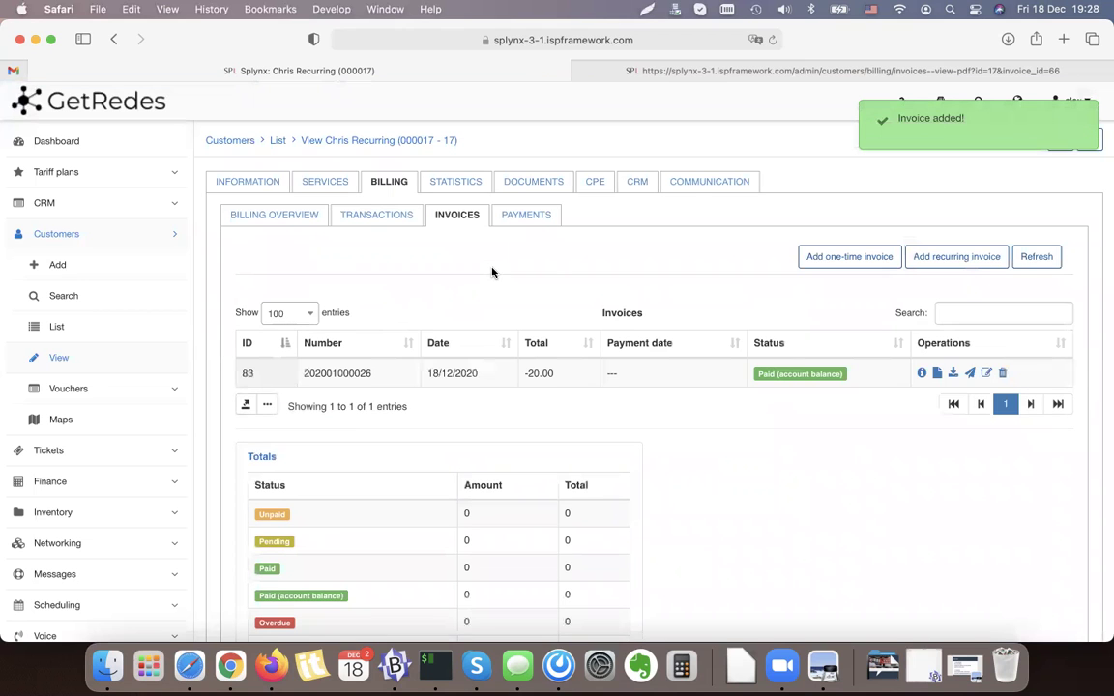
- Change the new invoice's number to CN-000001 and save it
double_click(353, 374)
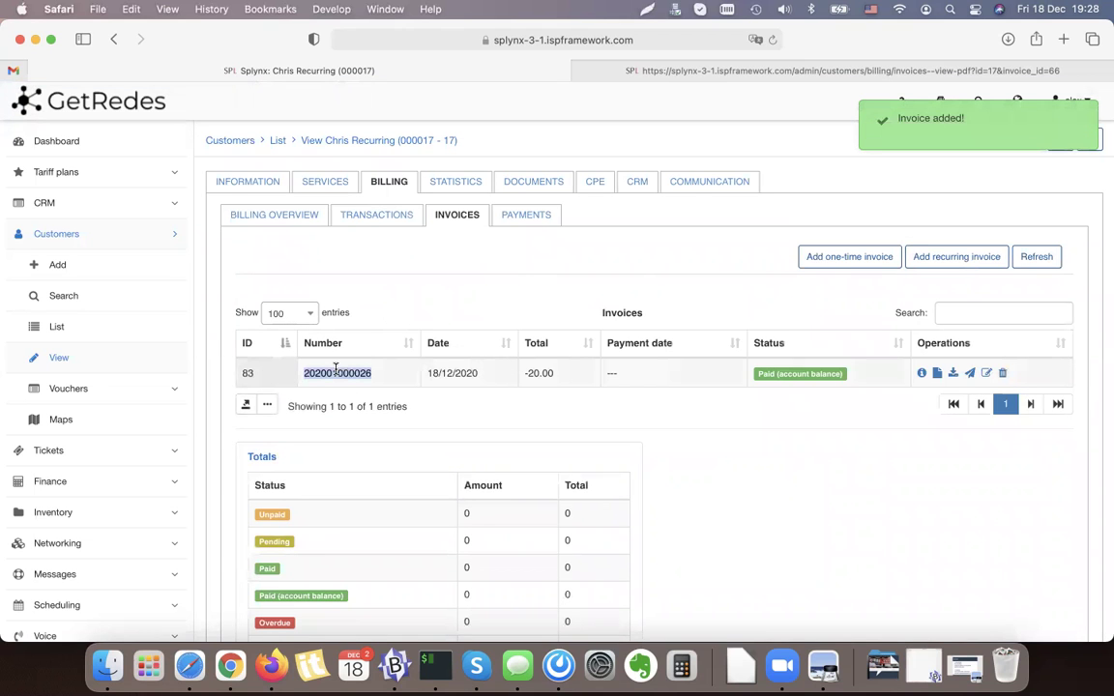
left_click(987, 373)
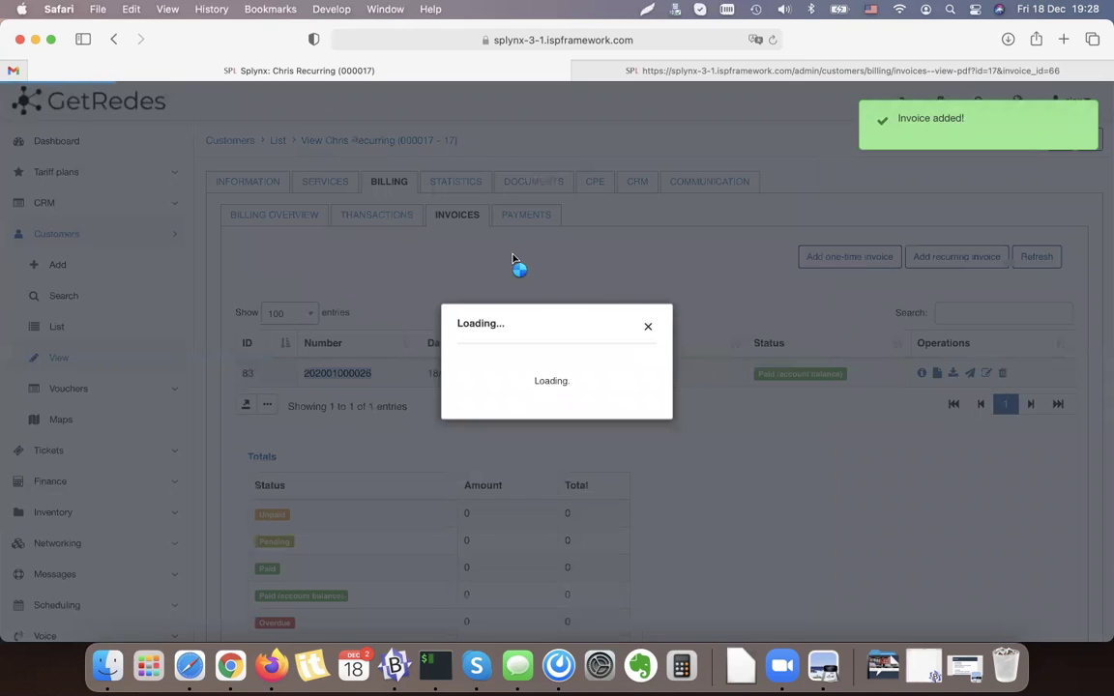
left_click(371, 223)
type("CN-202001000026")
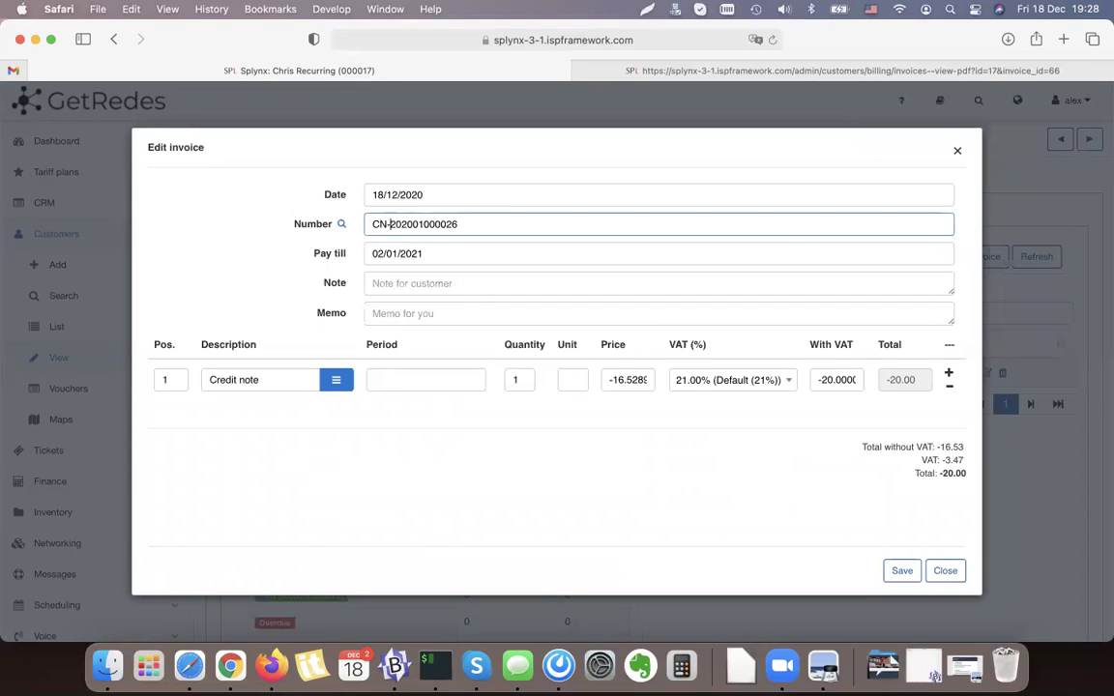
key("shift+super+Right")
type("000001")
left_click(904, 571)
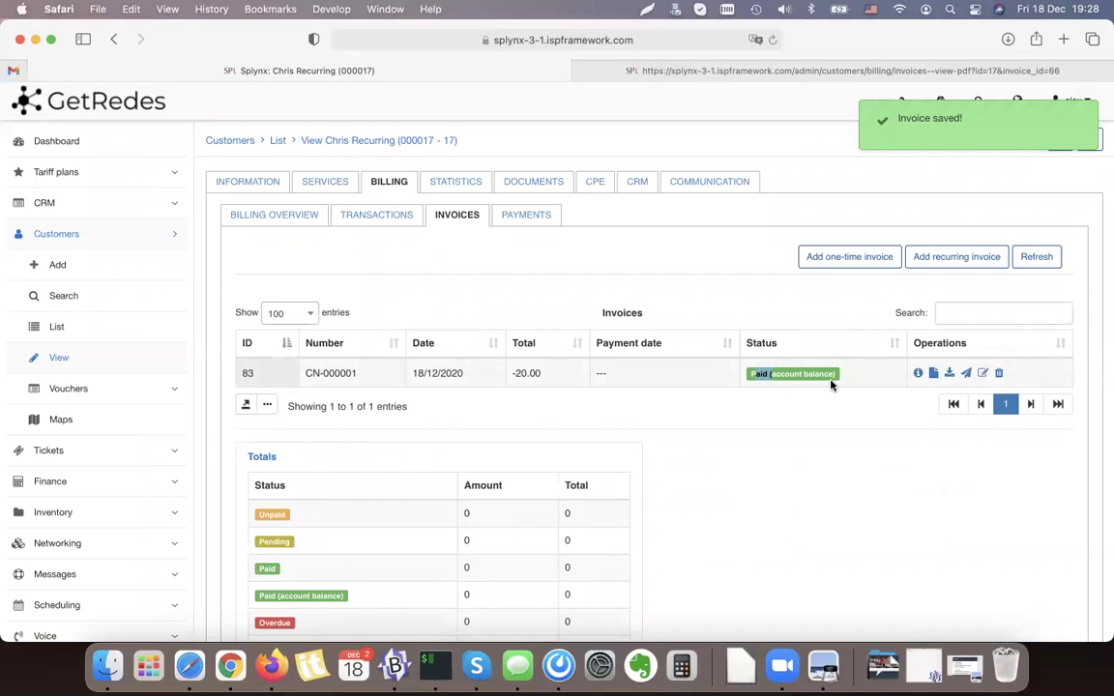
- View the PDF of credit note CN-000001 and check the customer's account balance in the billing overview
left_click(934, 378)
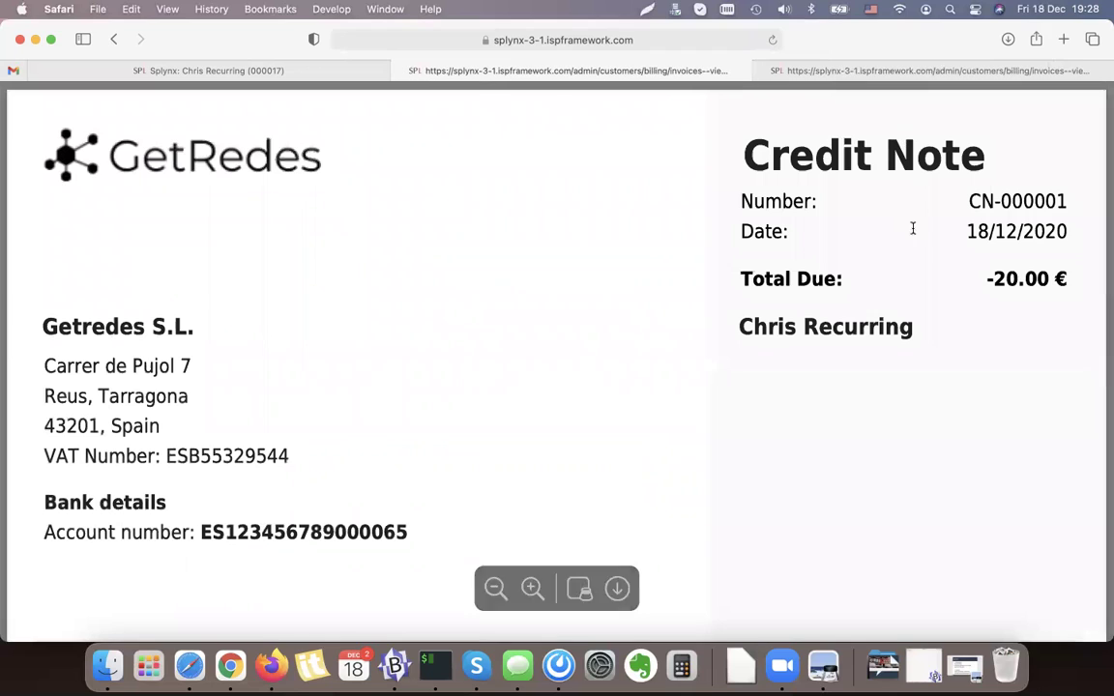
key("super+minus")
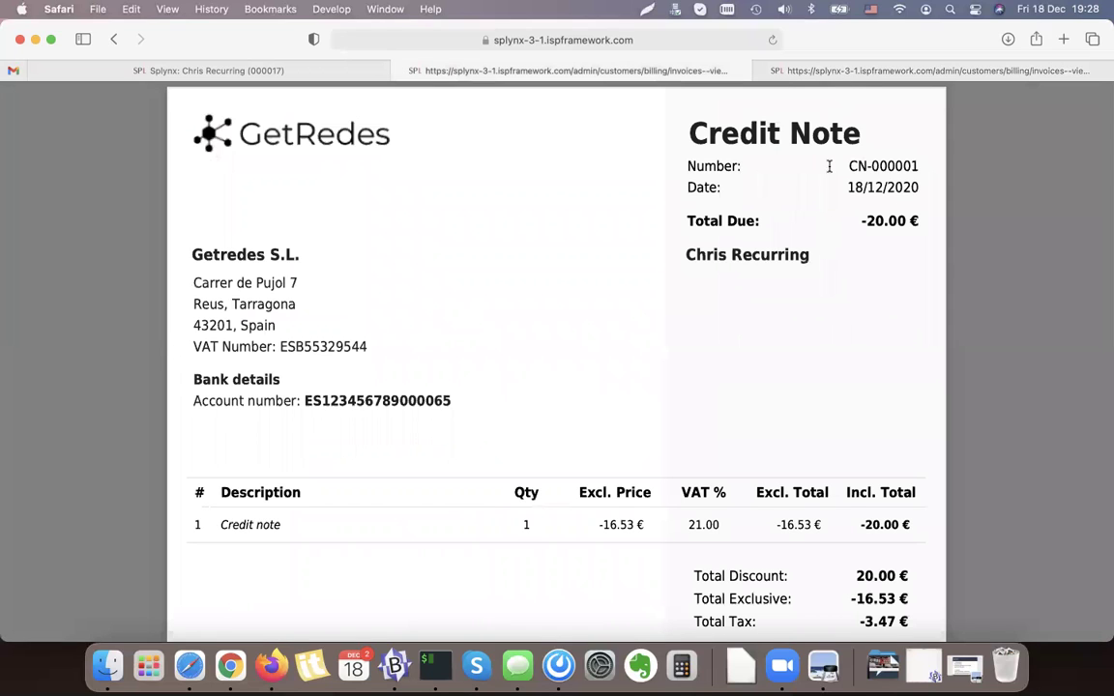
left_click(232, 69)
left_click(296, 218)
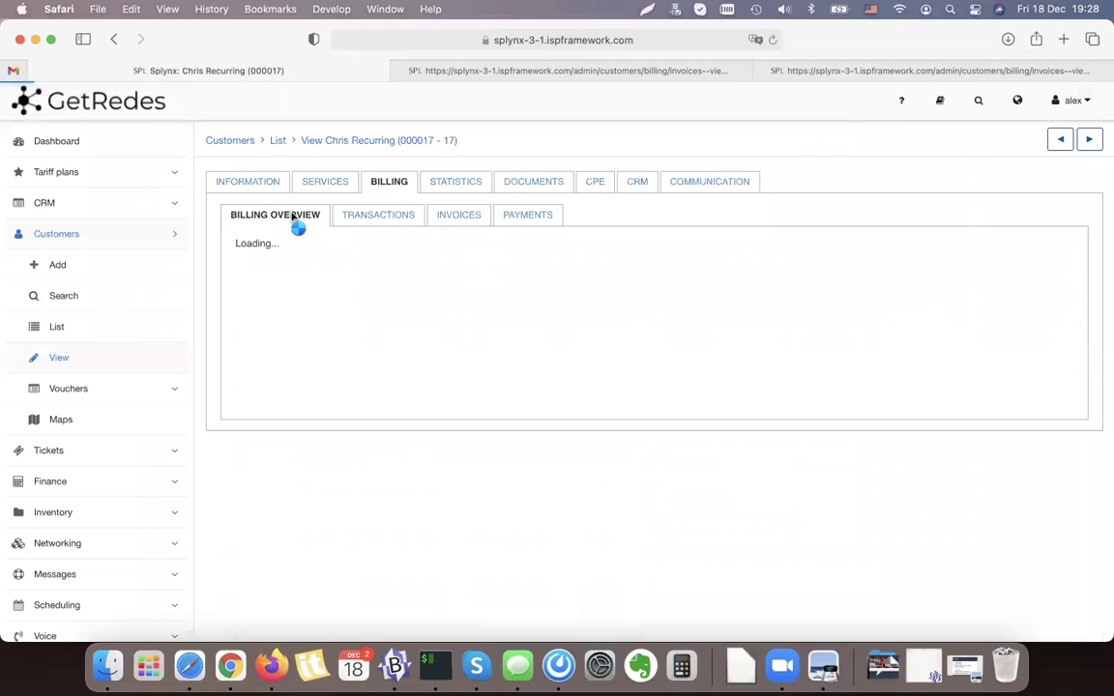
double_click(462, 257)
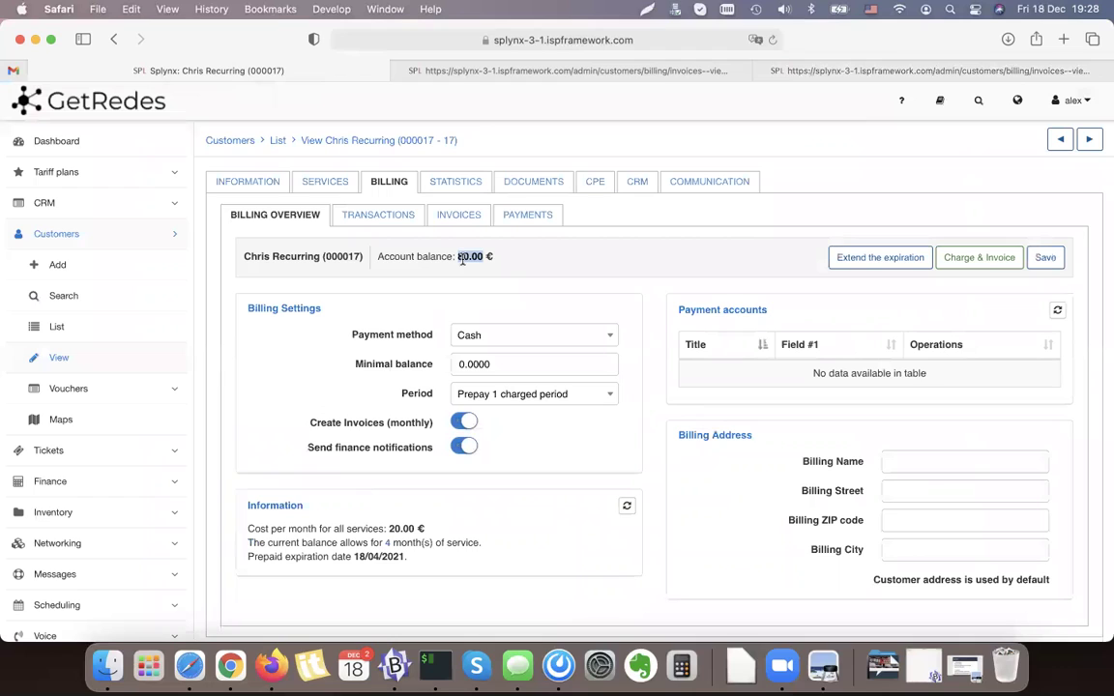